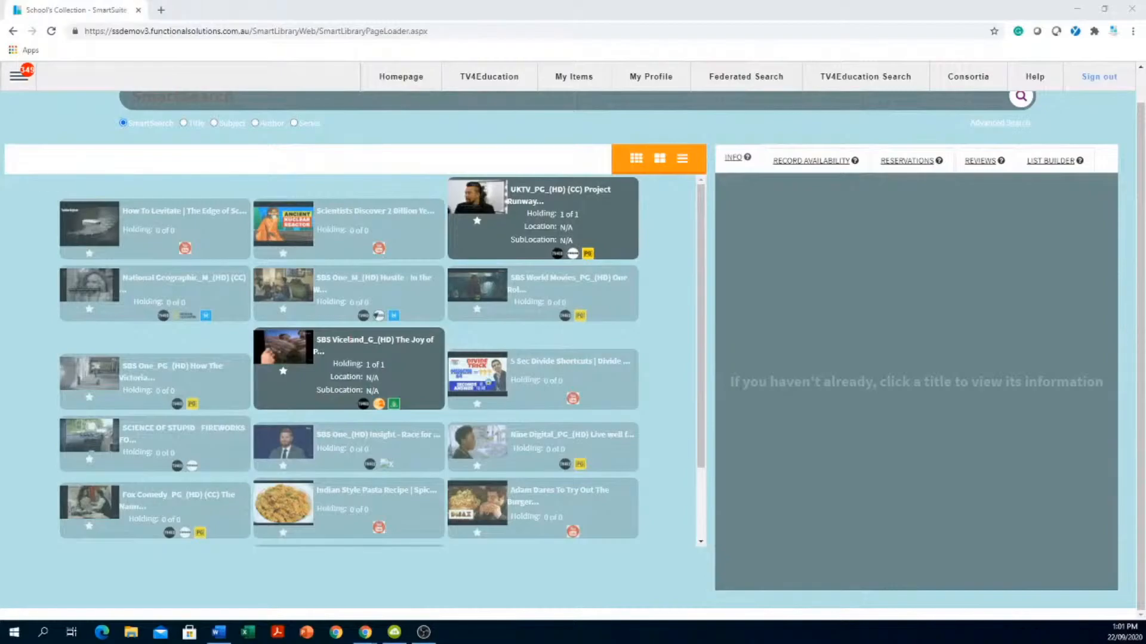
- Open Patron Management from the main menu to show the Library Admin's login details
{"action": "left_click", "coordinate": [19, 78]}
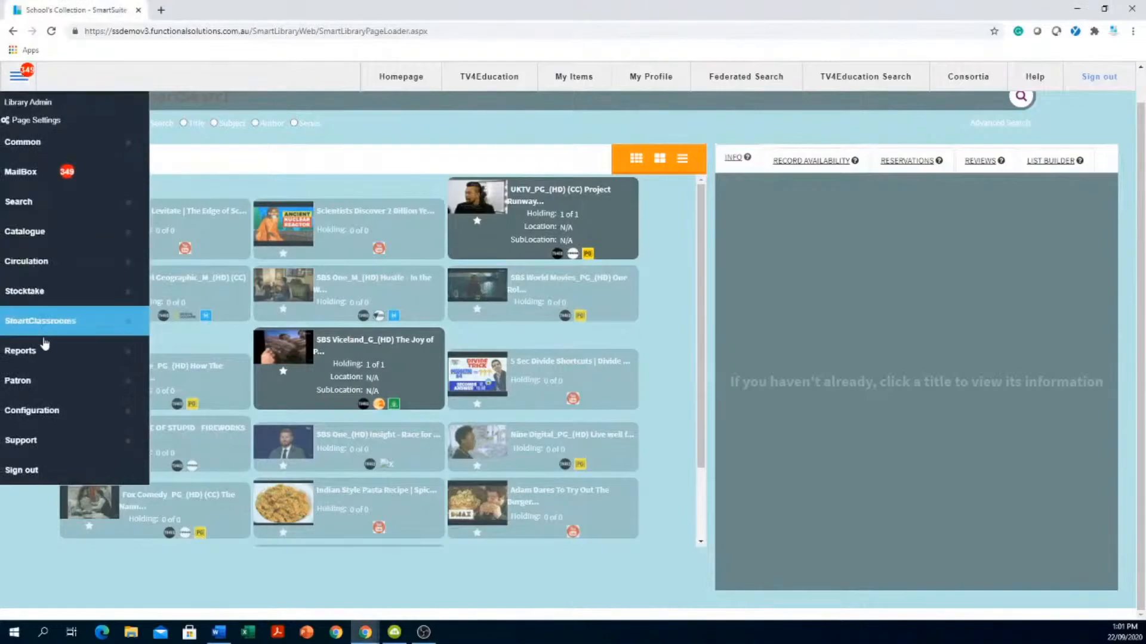
{"action": "left_click", "coordinate": [89, 380]}
{"action": "left_click", "coordinate": [257, 420]}
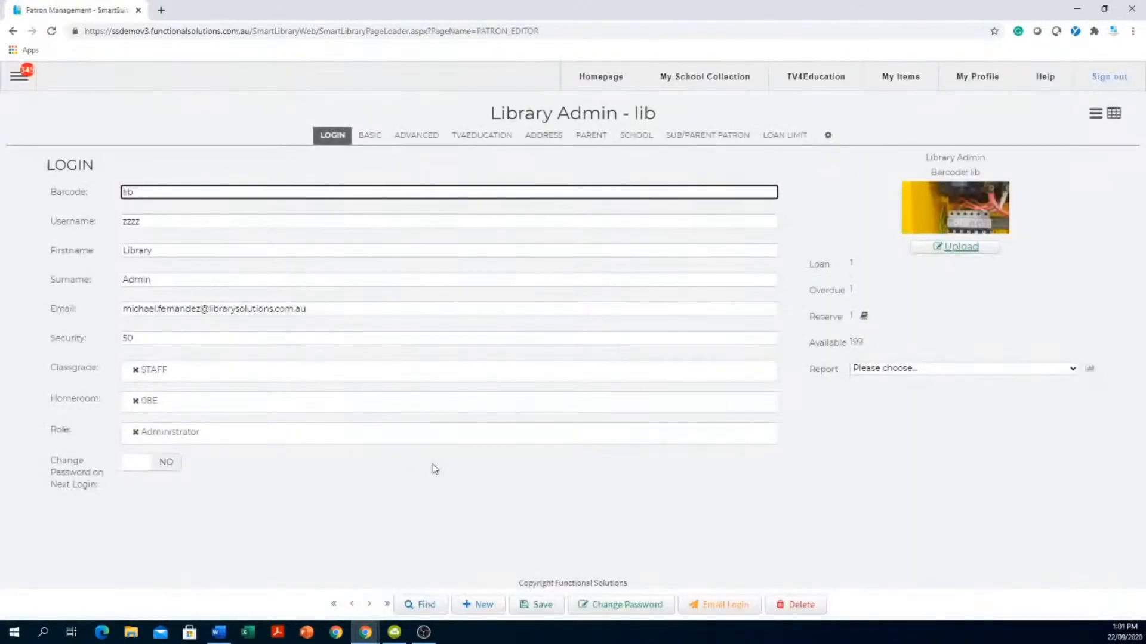
- Search patrons by the student's surname and open the matching student's record
{"action": "left_click", "coordinate": [421, 605]}
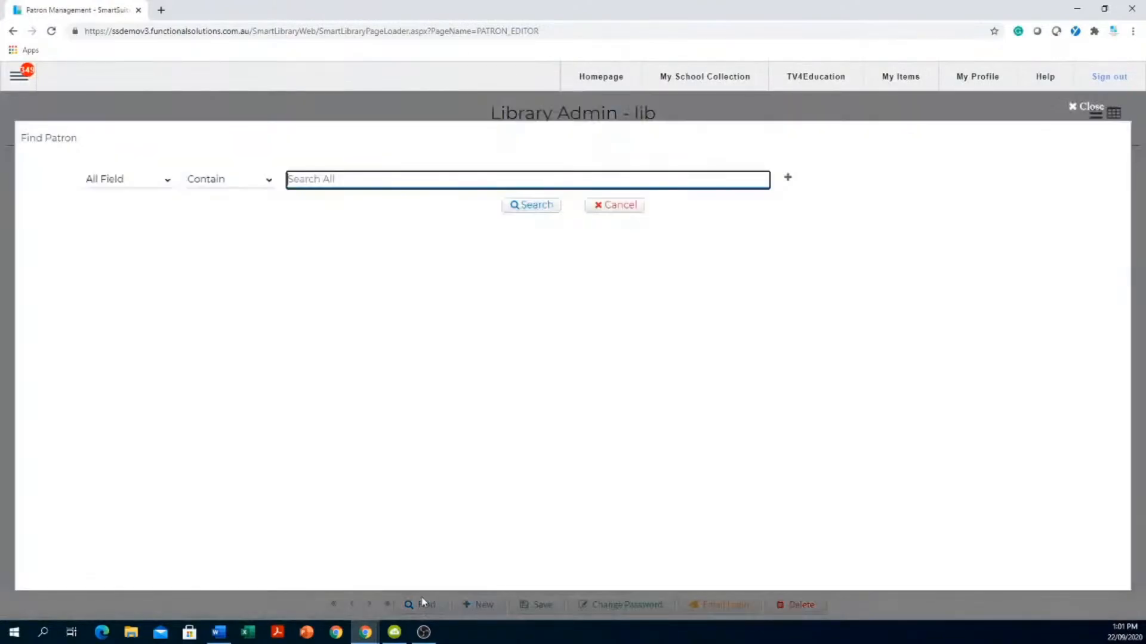
{"action": "type", "text": "smith"}
{"action": "key", "text": "Return"}
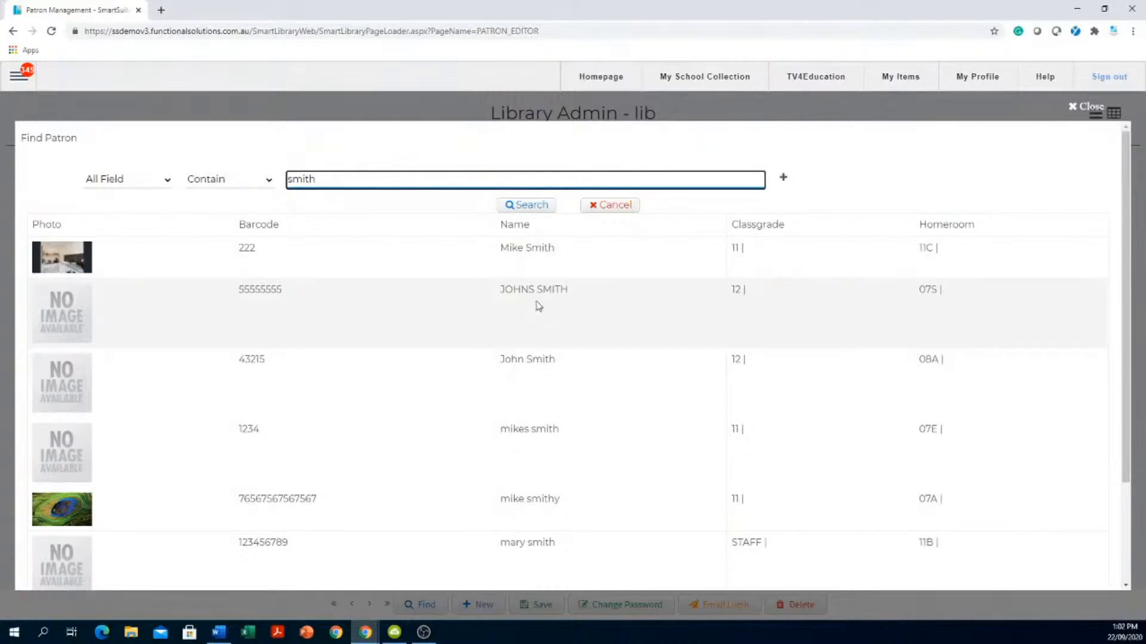
{"action": "left_click", "coordinate": [538, 306]}
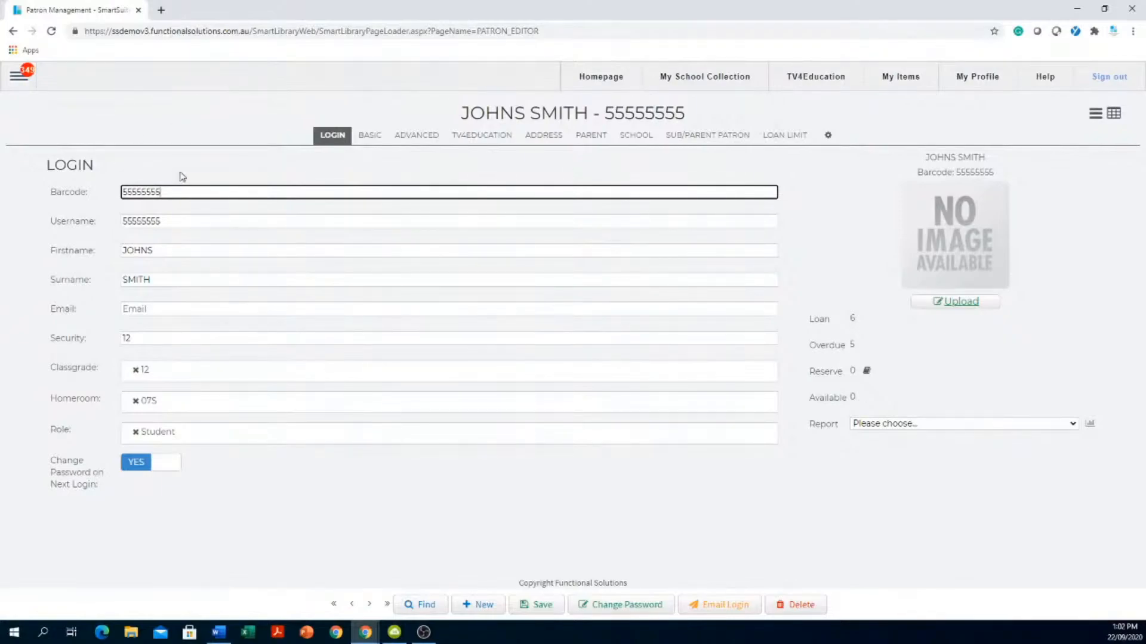
- Set the username to the student's first name, a dot, and the surname
{"action": "left_click_drag", "start_coordinate": [172, 190], "coordinate": [106, 180]}
{"action": "key", "text": "Tab"}
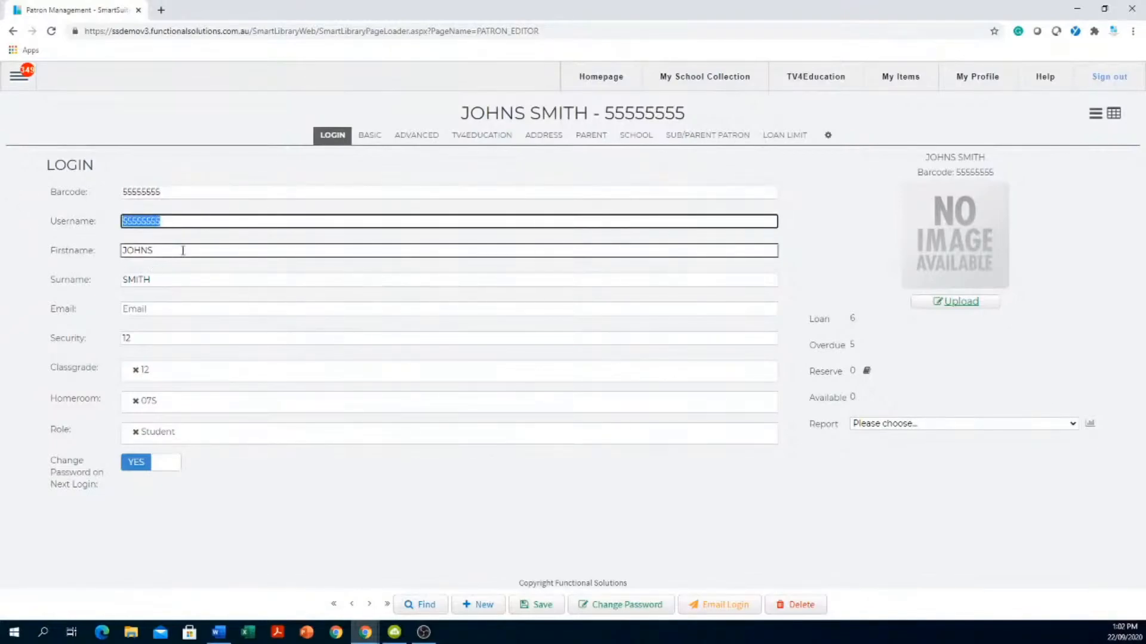
{"action": "left_click_drag", "start_coordinate": [183, 251], "coordinate": [69, 250]}
{"action": "key", "text": "ctrl+c"}
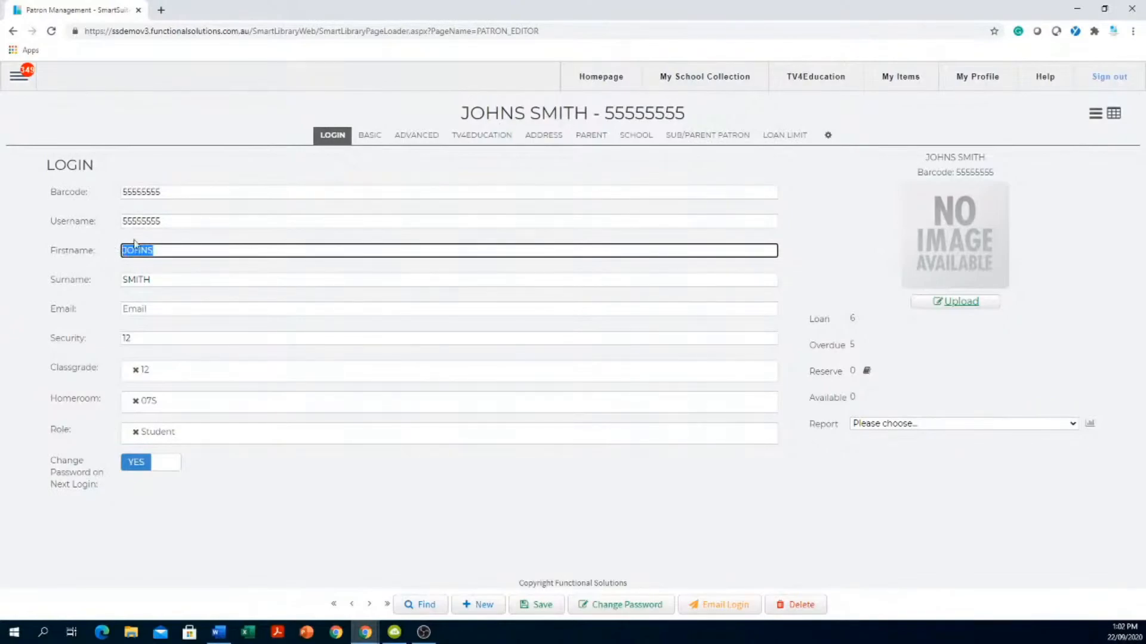
{"action": "left_click_drag", "start_coordinate": [174, 219], "coordinate": [42, 212]}
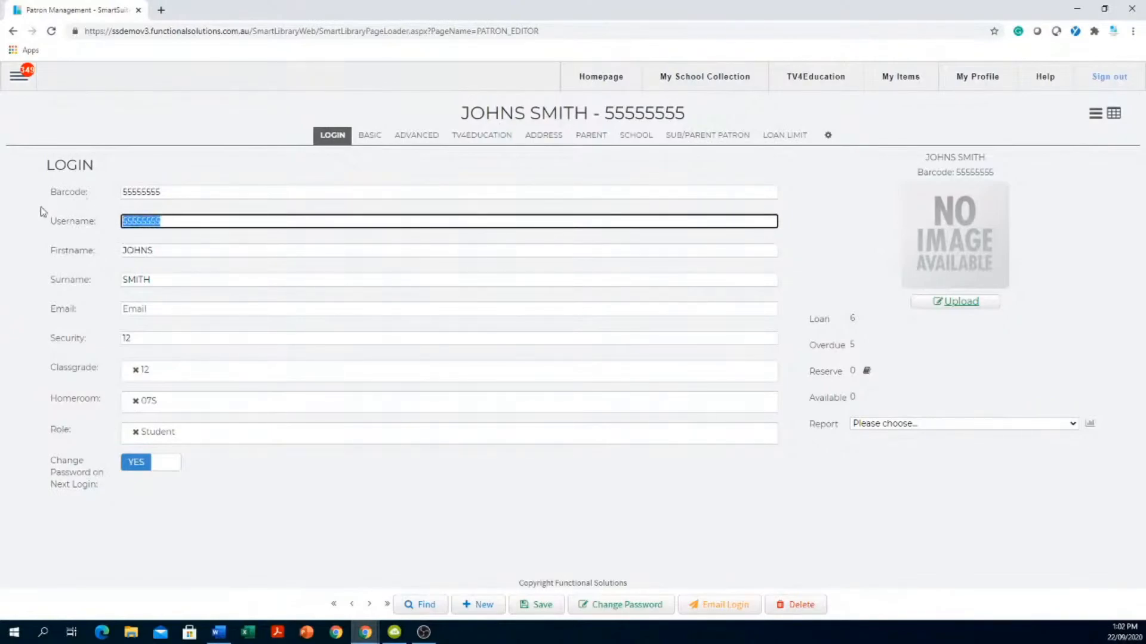
{"action": "key", "text": "ctrl+v"}
{"action": "left_click_drag", "start_coordinate": [158, 279], "coordinate": [95, 279]}
{"action": "left_click", "coordinate": [223, 221]}
{"action": "double_click", "coordinate": [180, 195]}
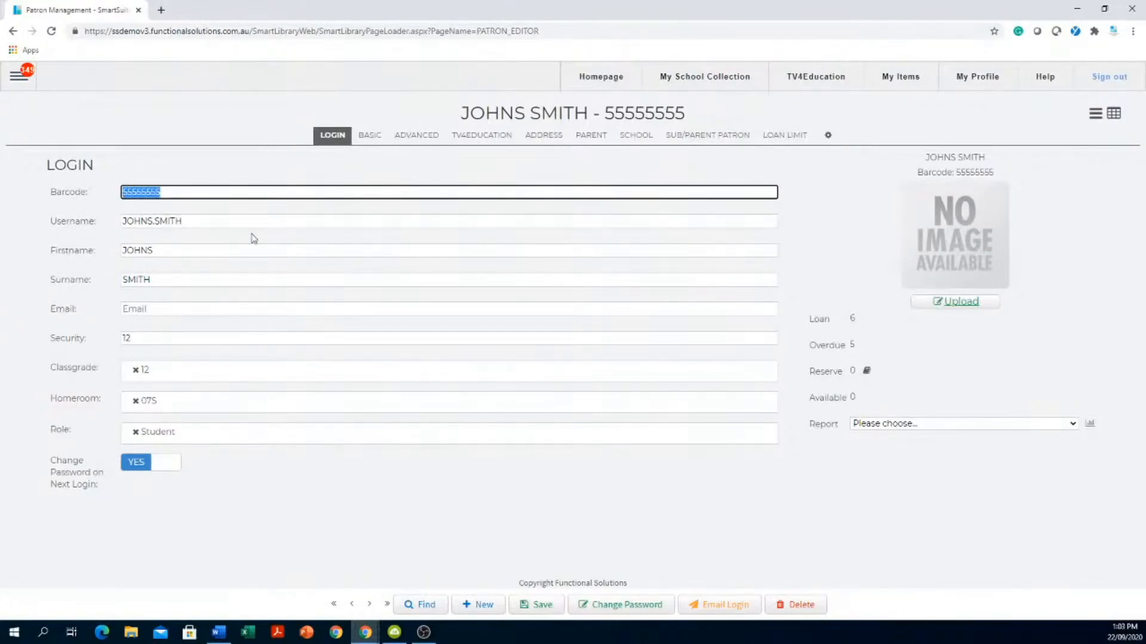
- Enter the student's school email address in the empty Email field
{"action": "left_click", "coordinate": [170, 309]}
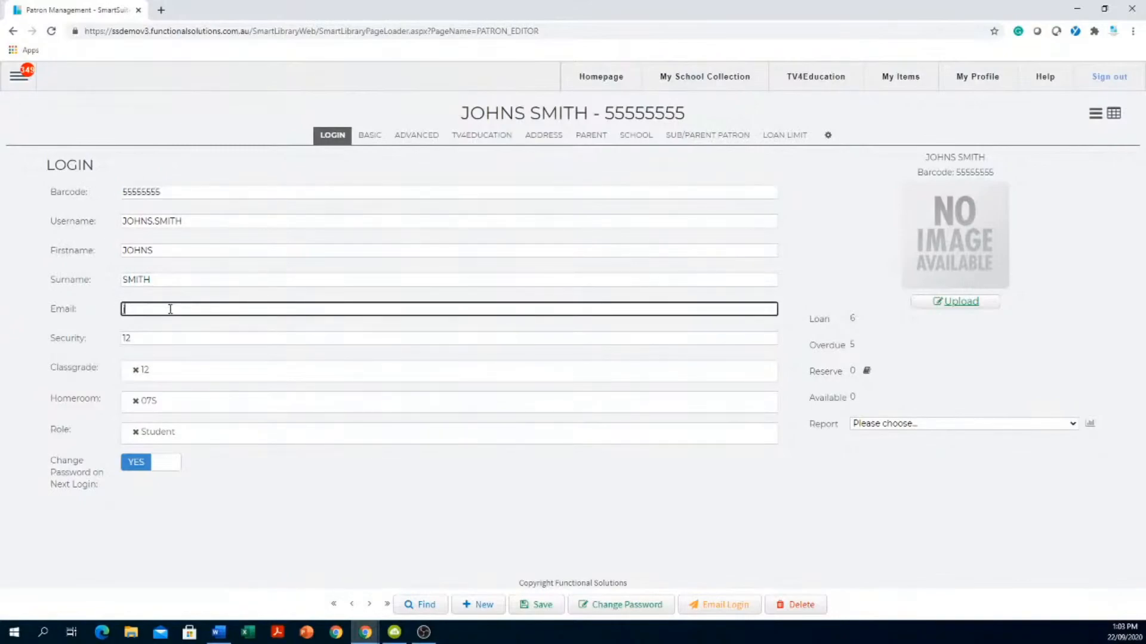
{"action": "left_click_drag", "start_coordinate": [261, 306], "coordinate": [71, 318]}
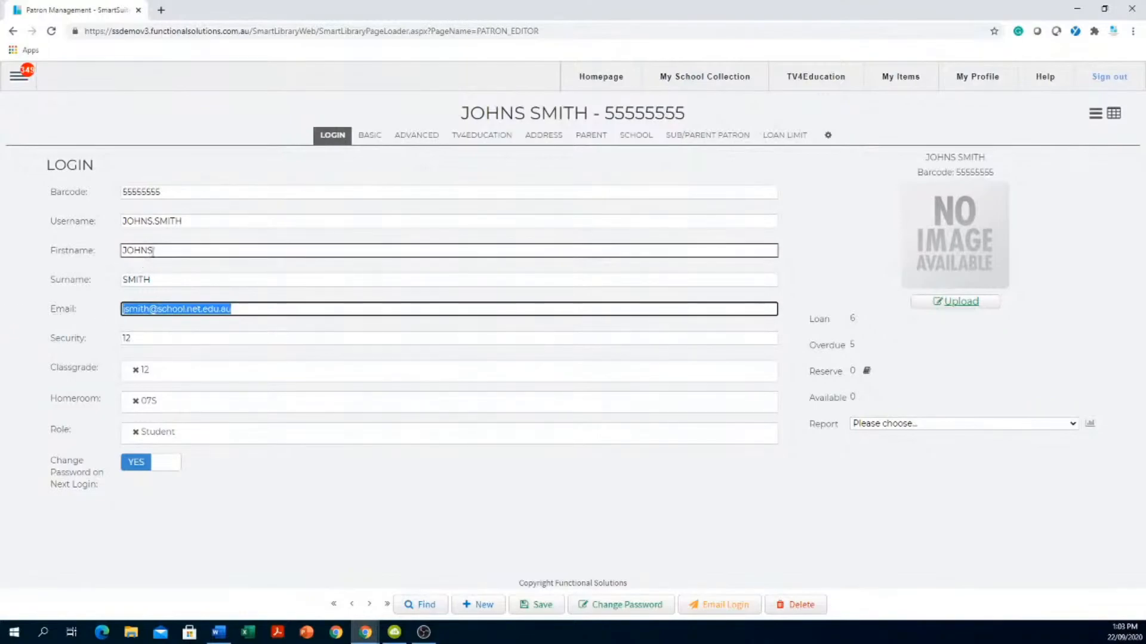
{"action": "left_click_drag", "start_coordinate": [183, 222], "coordinate": [74, 219]}
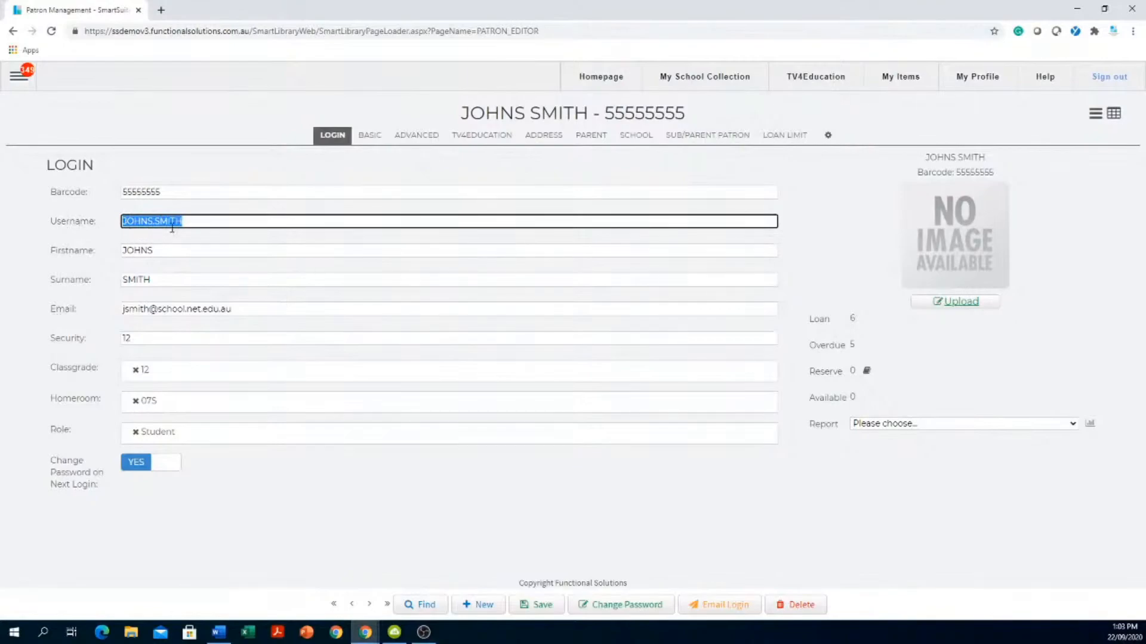
{"action": "left_click_drag", "start_coordinate": [160, 194], "coordinate": [48, 181]}
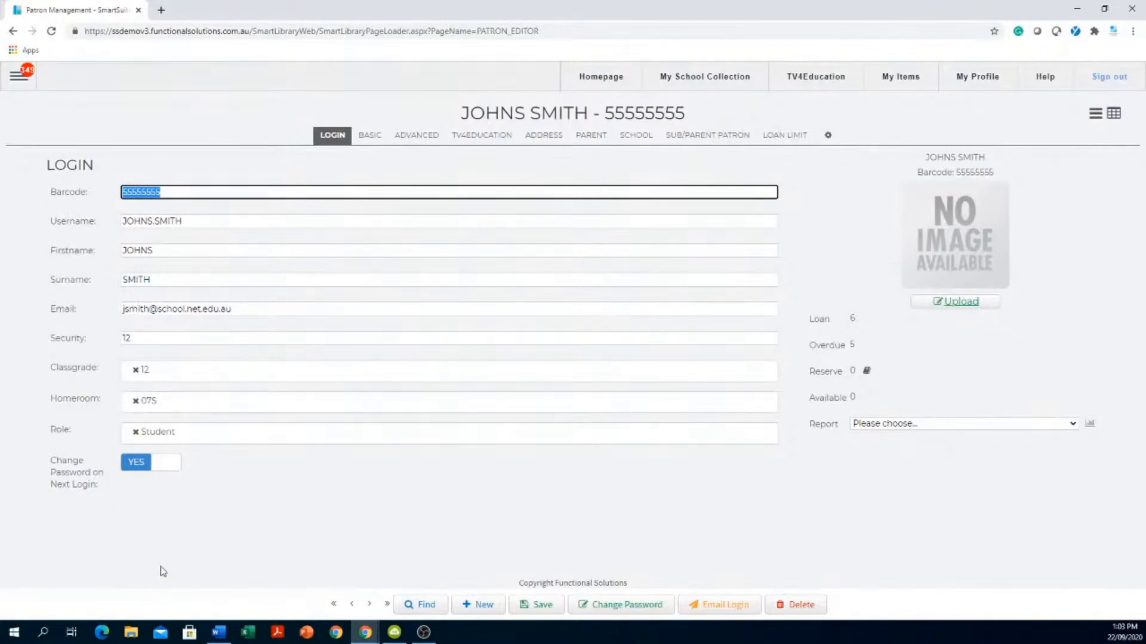
{"action": "left_click", "coordinate": [608, 609]}
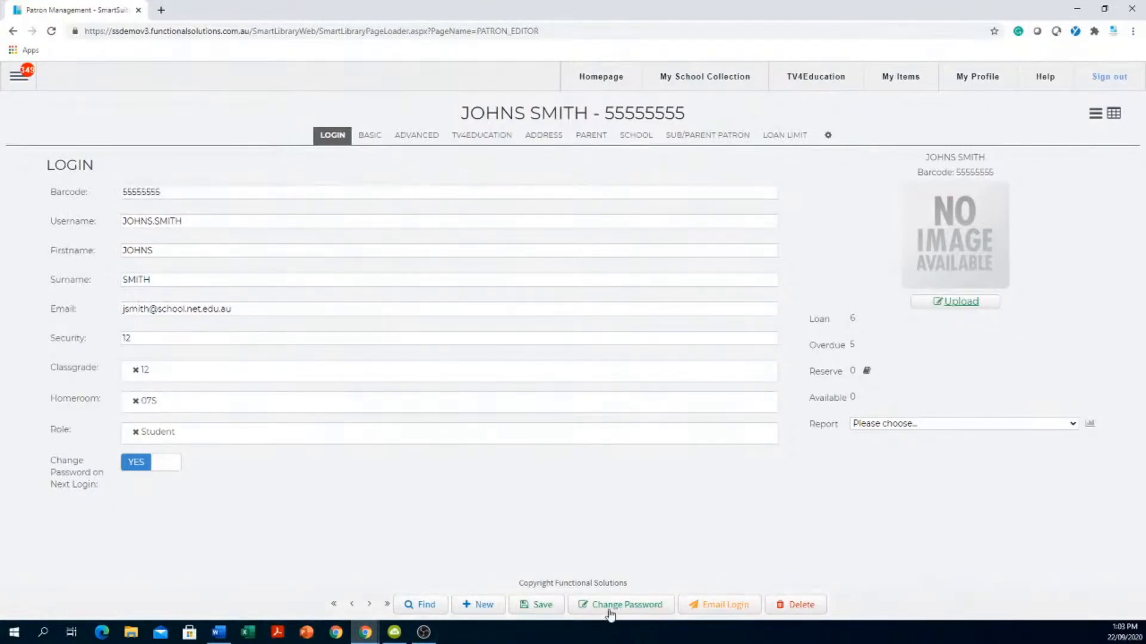
{"action": "left_click", "coordinate": [193, 191]}
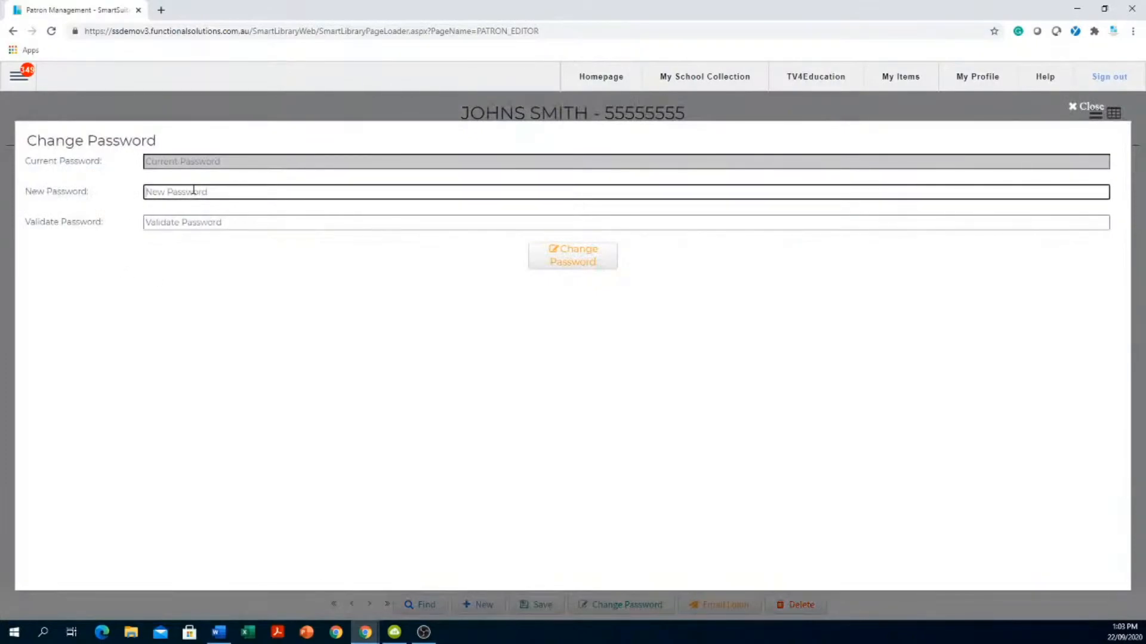
{"action": "left_click", "coordinate": [261, 225]}
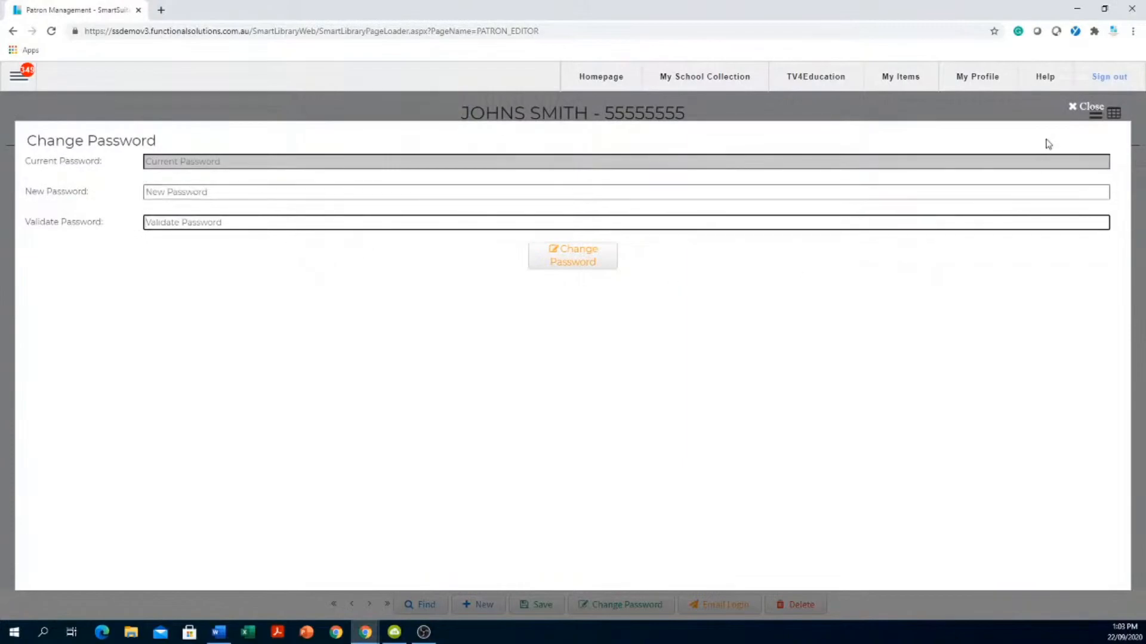
{"action": "left_click", "coordinate": [1074, 109]}
{"action": "left_click", "coordinate": [274, 335]}
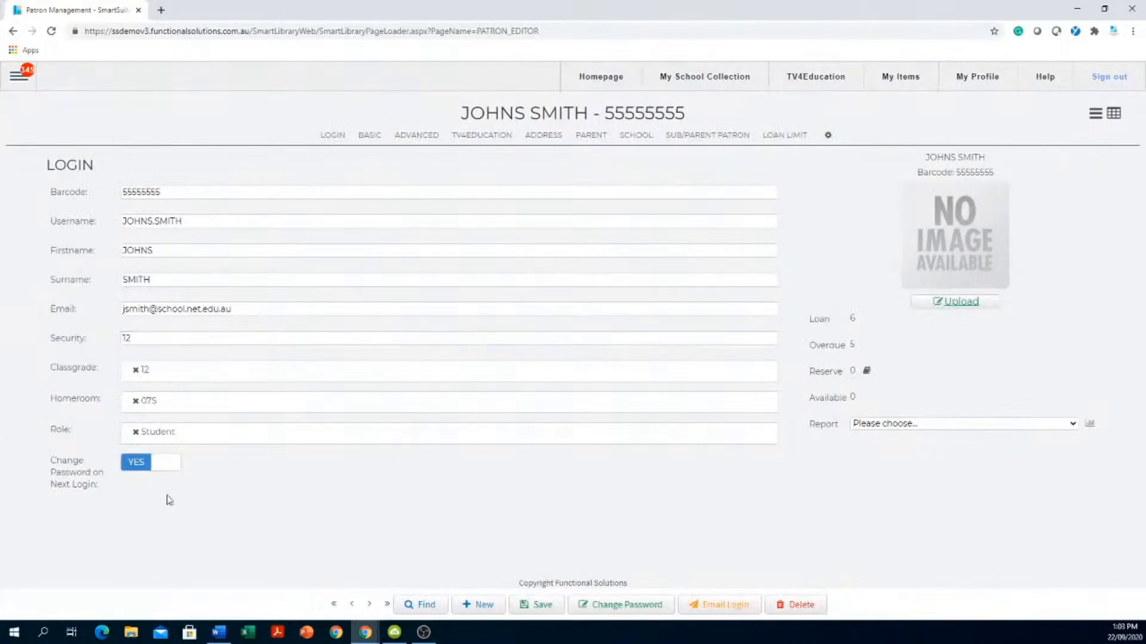
{"action": "left_click", "coordinate": [162, 468]}
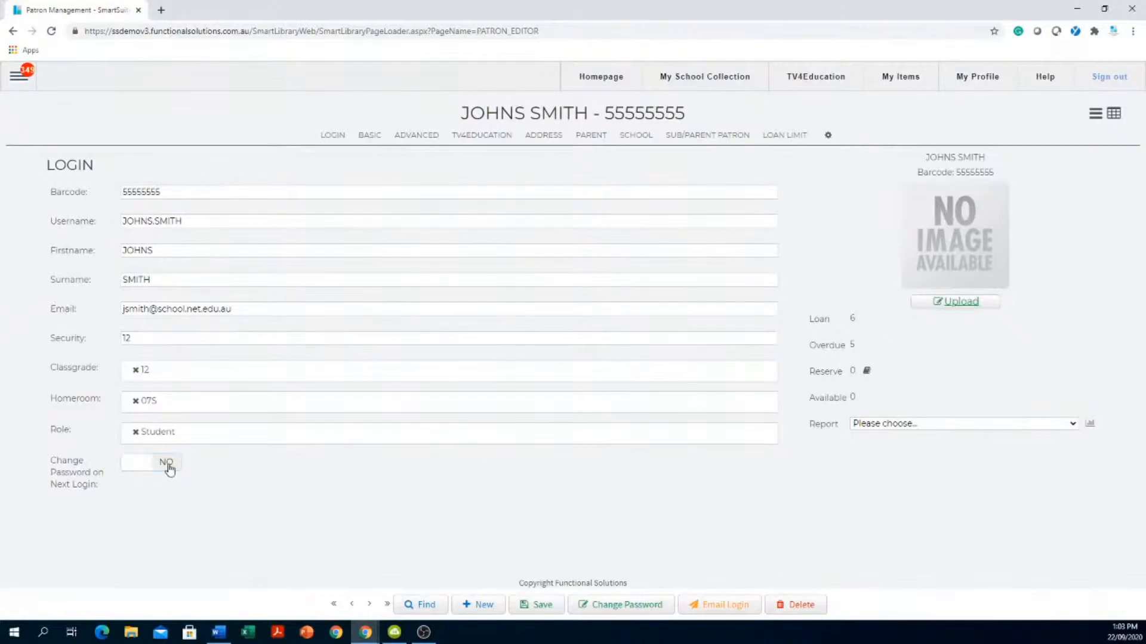
{"action": "left_click", "coordinate": [168, 465]}
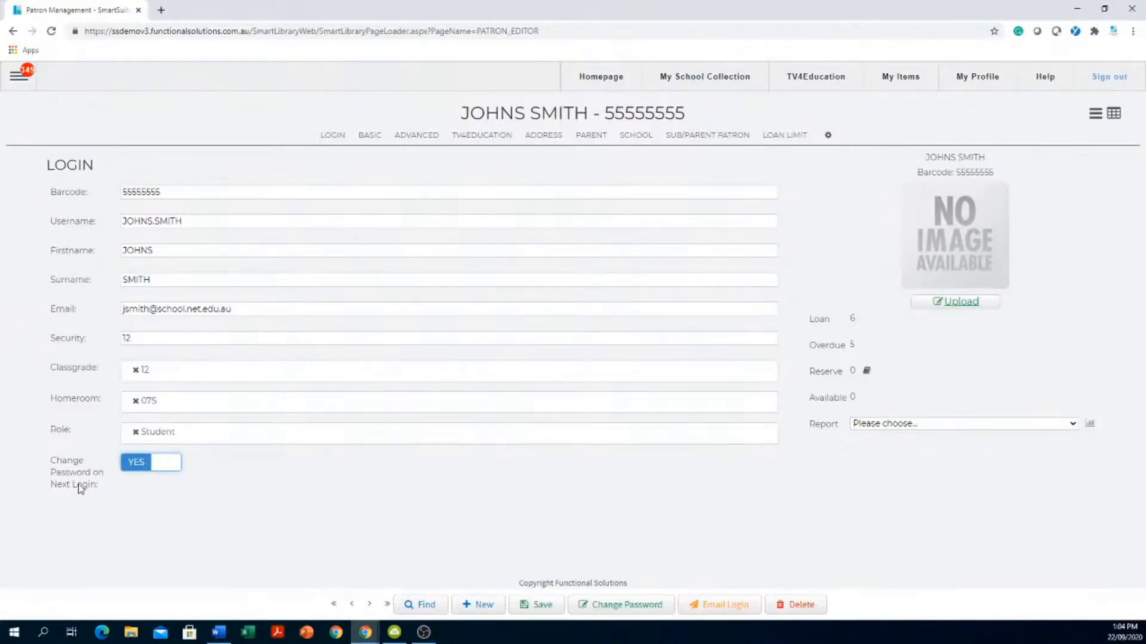
{"action": "left_click", "coordinate": [216, 440]}
- Set the patron's Classgrade to STAFF after briefly trying 10 and 12
{"action": "left_click", "coordinate": [197, 380]}
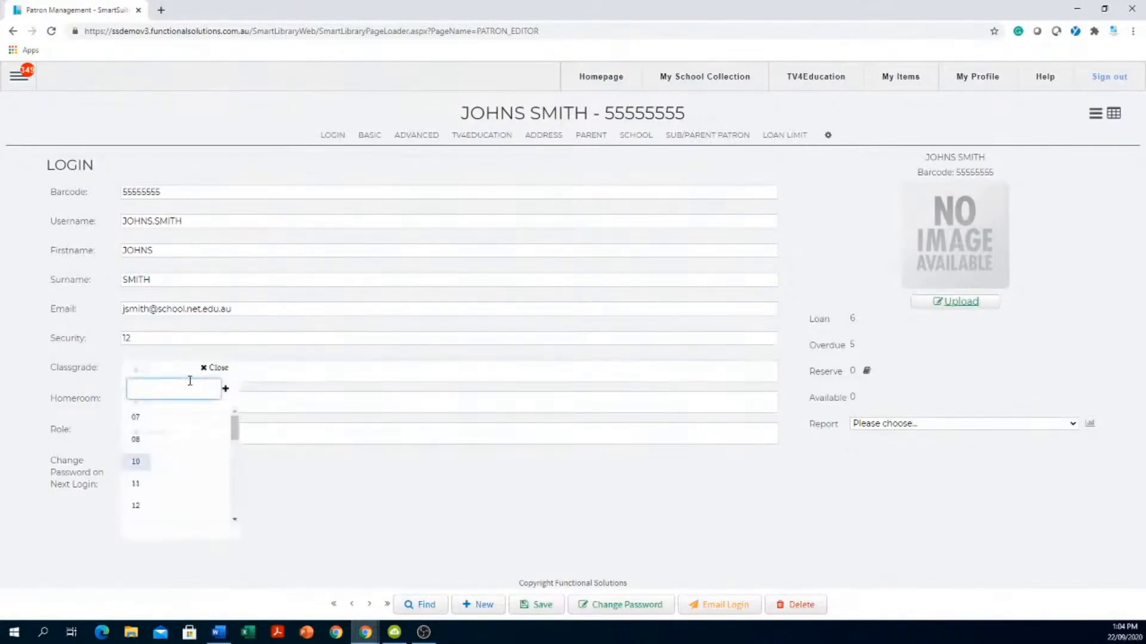
{"action": "left_click", "coordinate": [141, 466]}
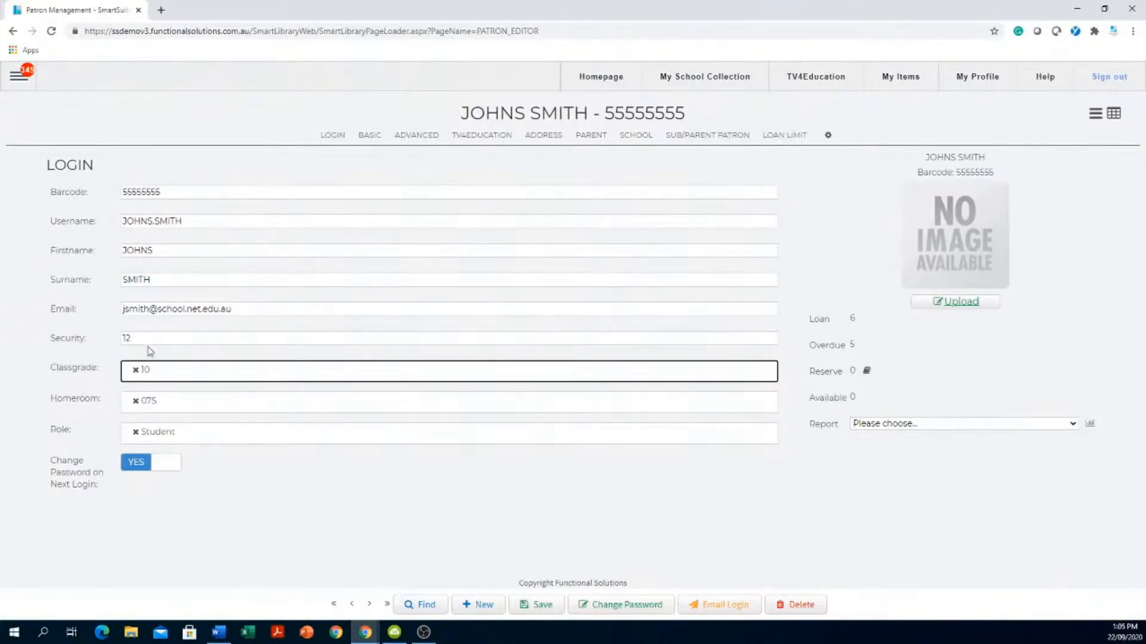
{"action": "left_click", "coordinate": [163, 375]}
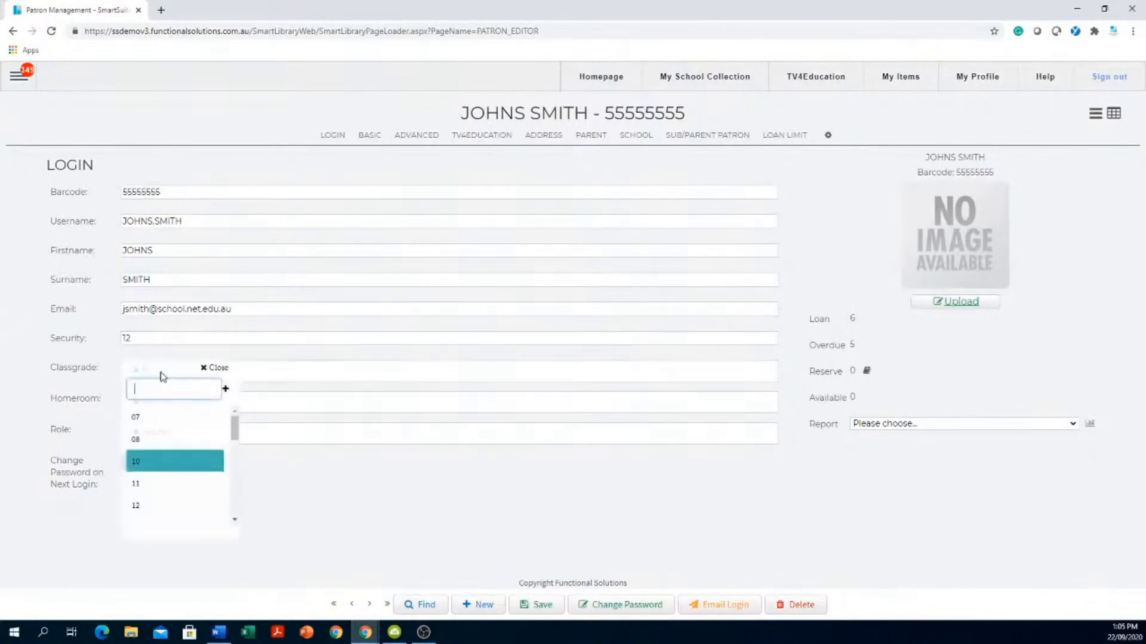
{"action": "left_click", "coordinate": [147, 511]}
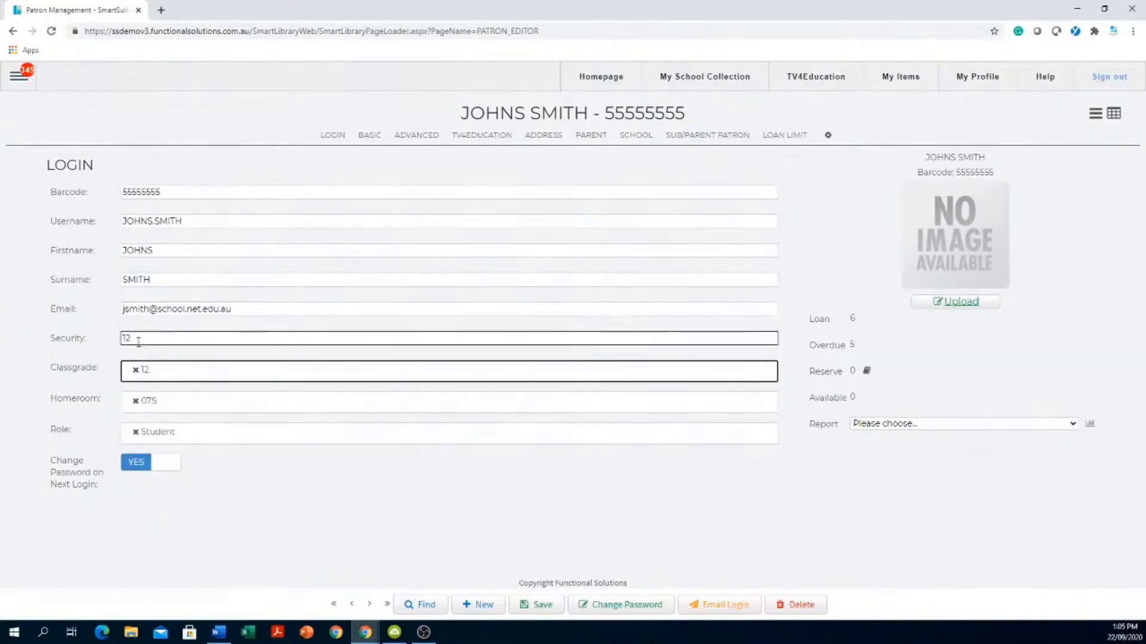
{"action": "left_click", "coordinate": [159, 377]}
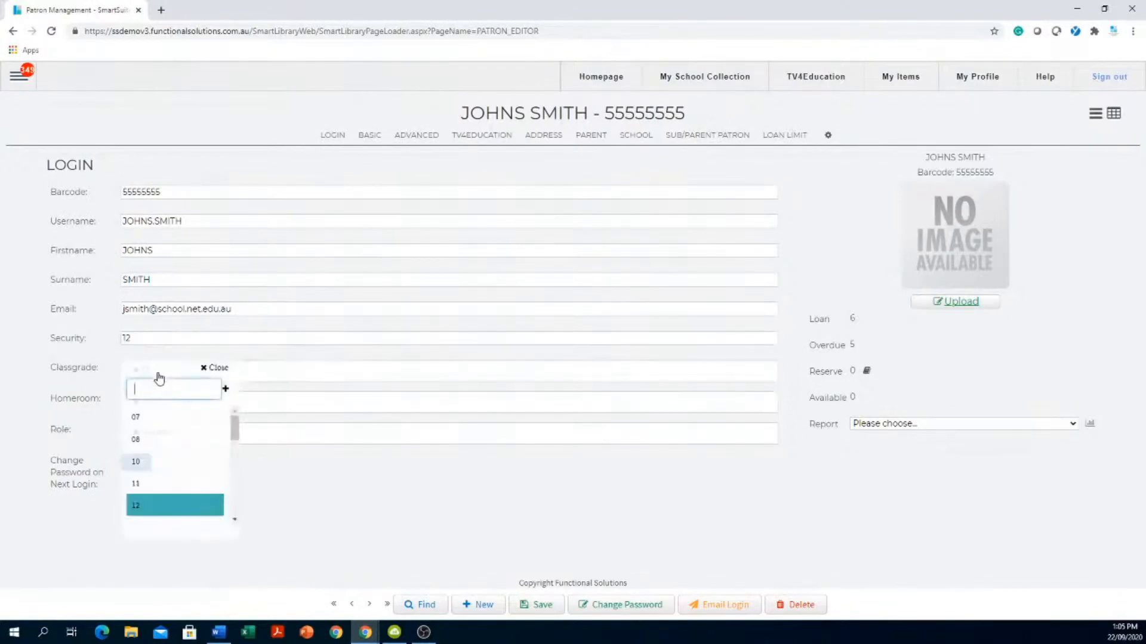
{"action": "left_click_drag", "start_coordinate": [239, 431], "coordinate": [218, 489]}
{"action": "left_click", "coordinate": [141, 514]}
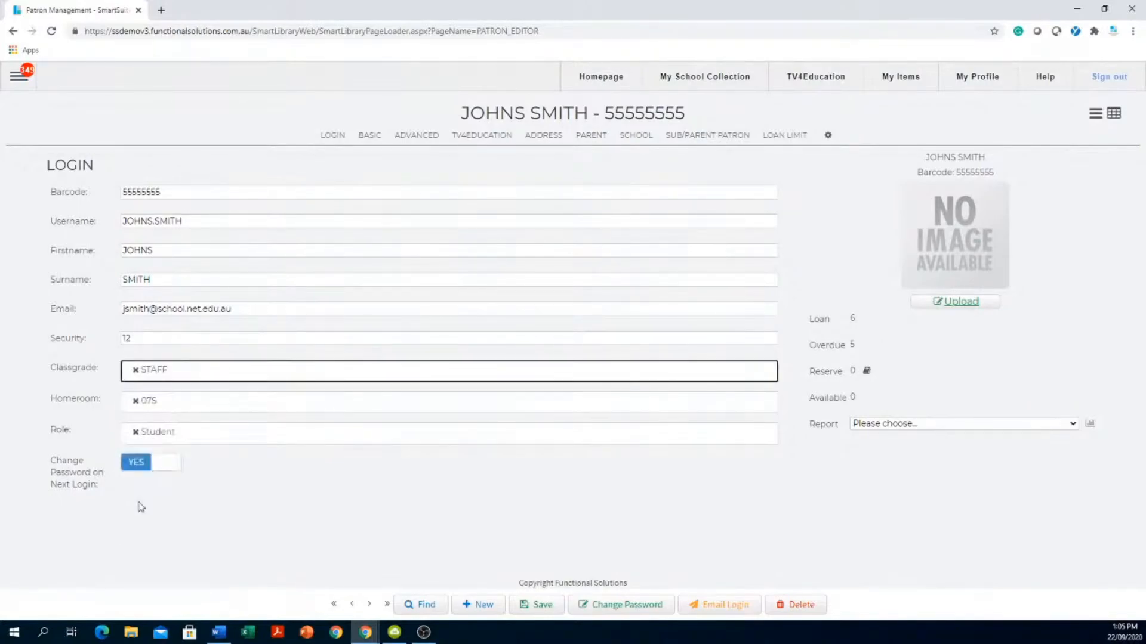
{"action": "left_click", "coordinate": [134, 338]}
- Replace the Student role with Teacher, removing the briefly added Librarian role
{"action": "left_click", "coordinate": [135, 432]}
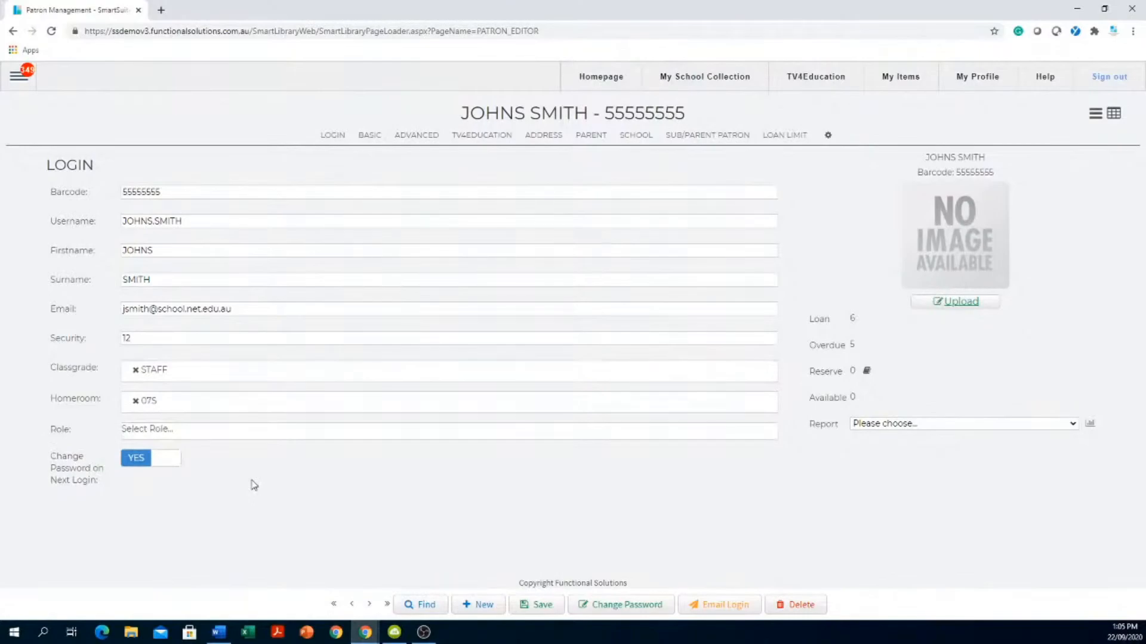
{"action": "left_click", "coordinate": [239, 432]}
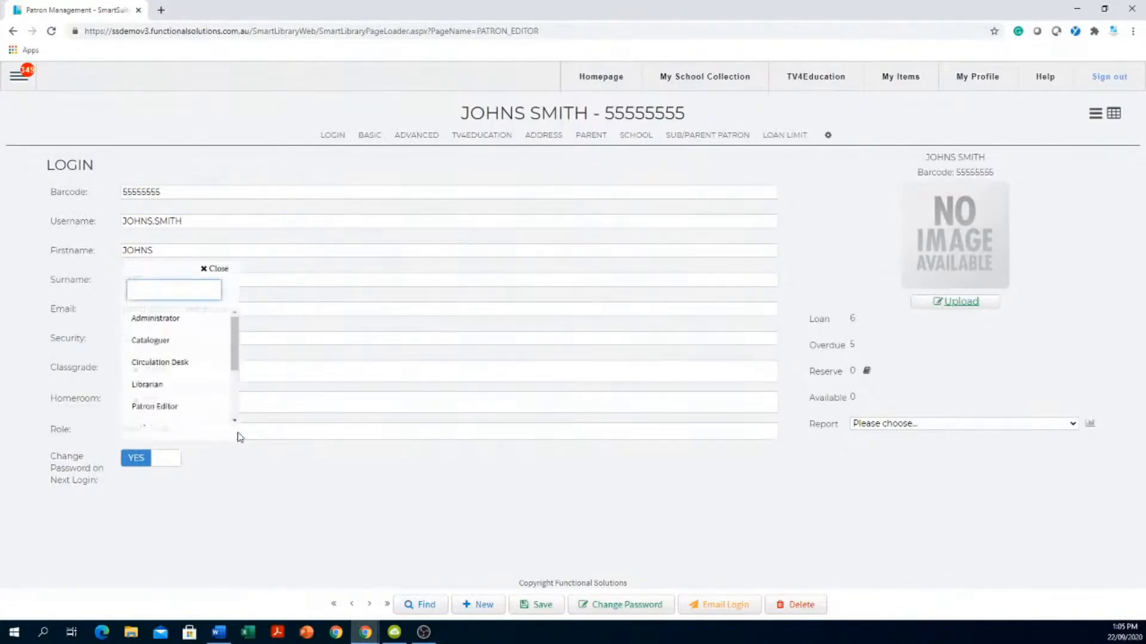
{"action": "left_click", "coordinate": [144, 388]}
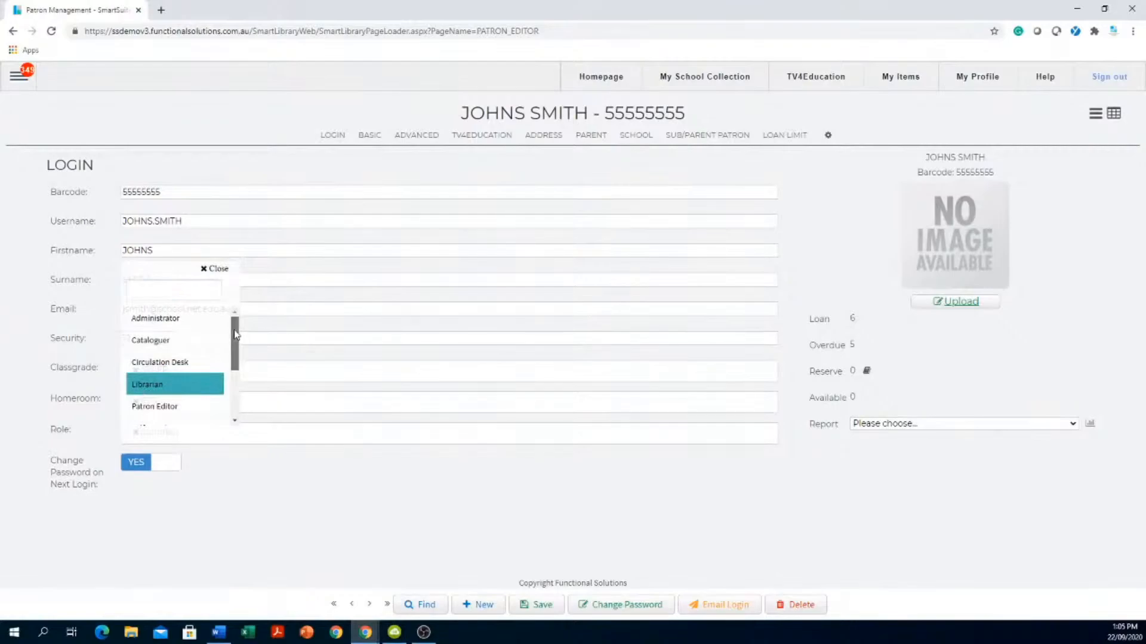
{"action": "scroll", "coordinate": [235, 334], "scroll_direction": "down", "scroll_amount": 5}
{"action": "left_click", "coordinate": [155, 373]}
{"action": "left_click", "coordinate": [272, 509]}
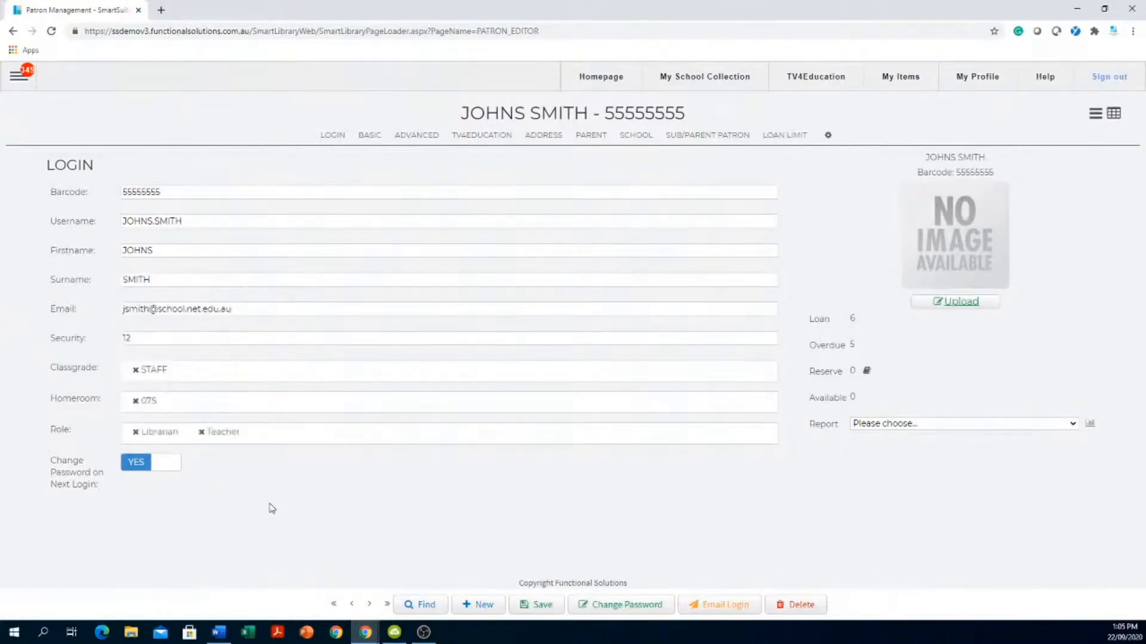
{"action": "left_click", "coordinate": [135, 432]}
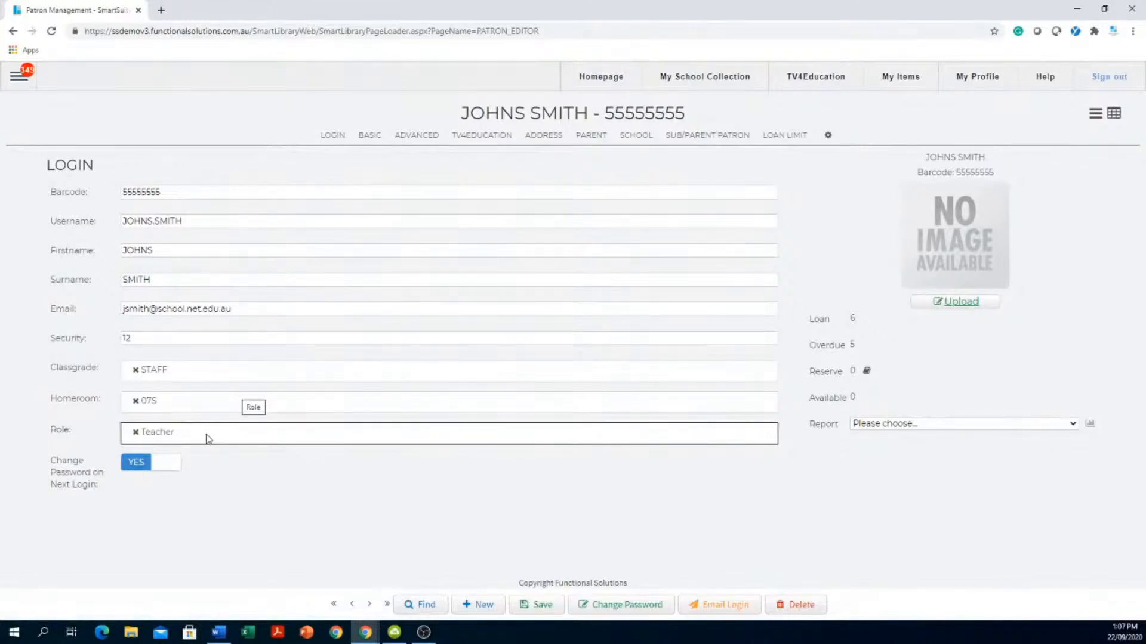
- Change the patron's Classgrade from STAFF back to 12
{"action": "left_click", "coordinate": [126, 338]}
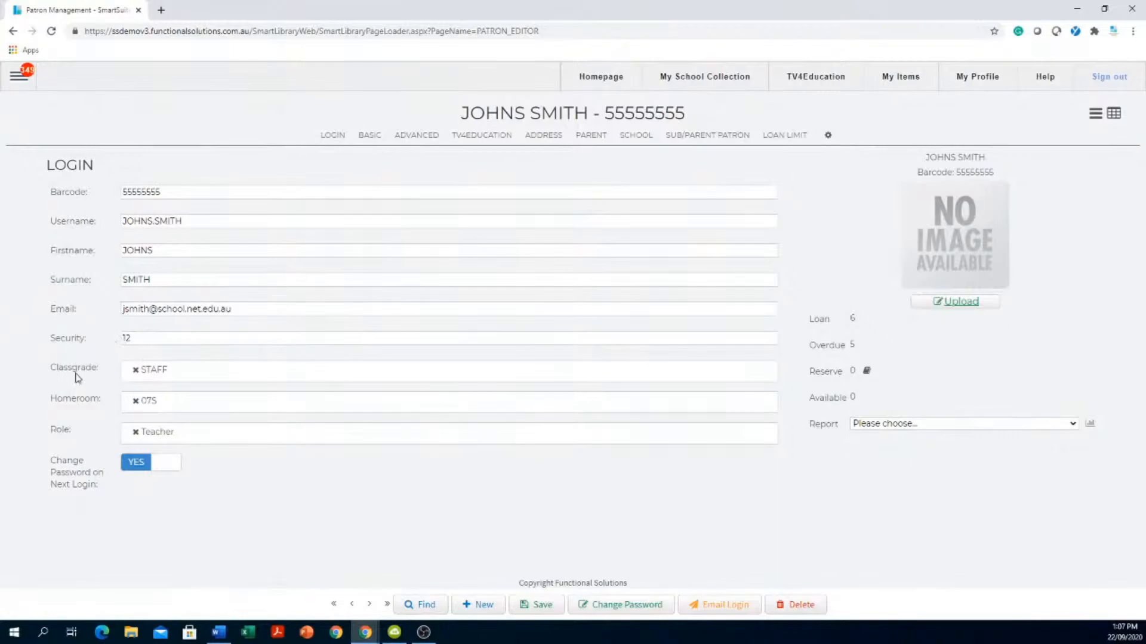
{"action": "left_click", "coordinate": [189, 378]}
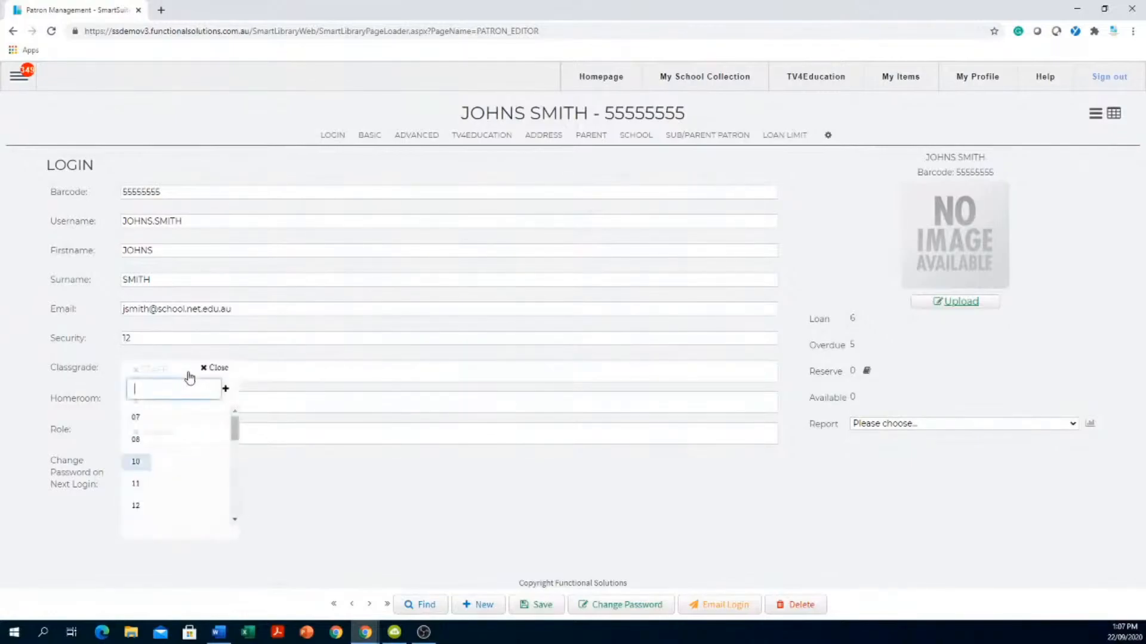
{"action": "left_click", "coordinate": [146, 508]}
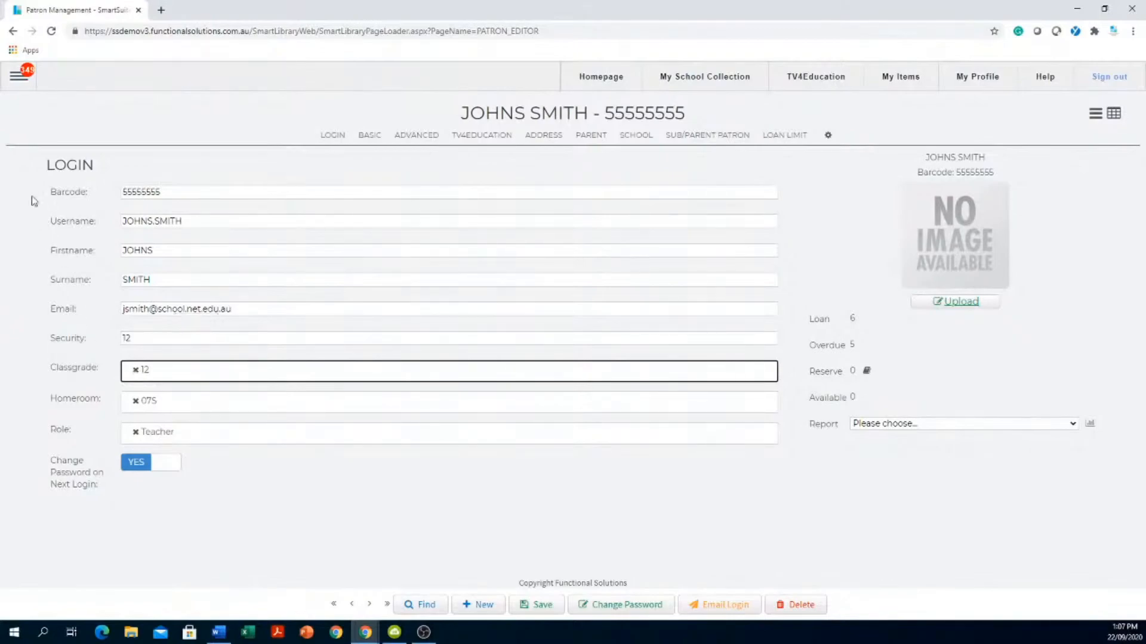
- Show Classgrade entries in the Authority Editor and inspect grade 12 (loan limit 5, period 14)
{"action": "left_click", "coordinate": [15, 80]}
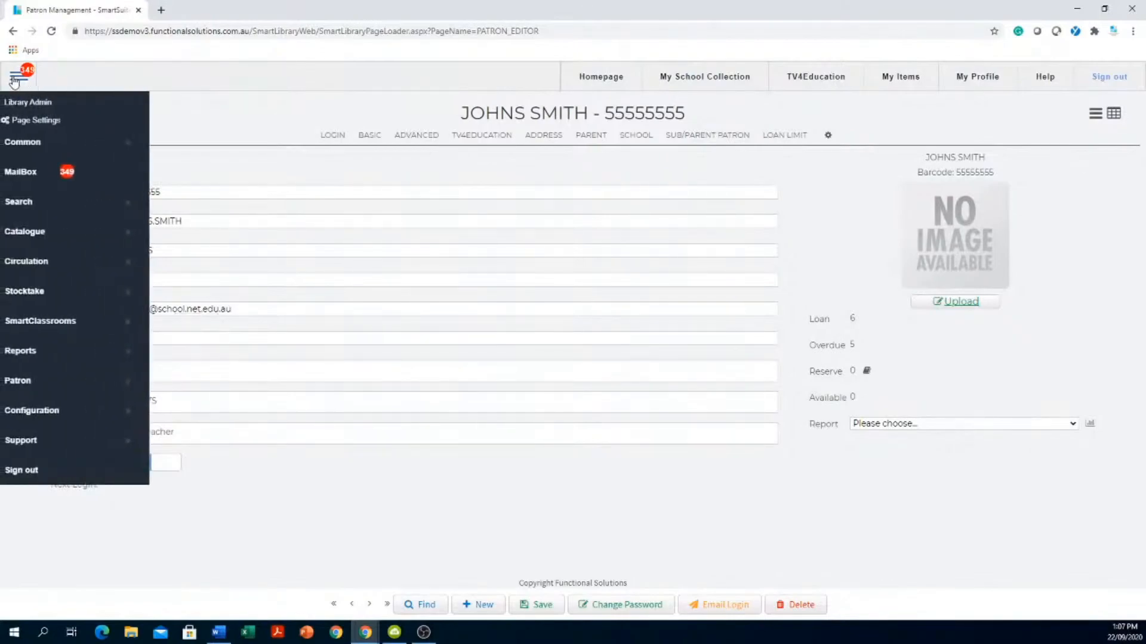
{"action": "left_click", "coordinate": [20, 414]}
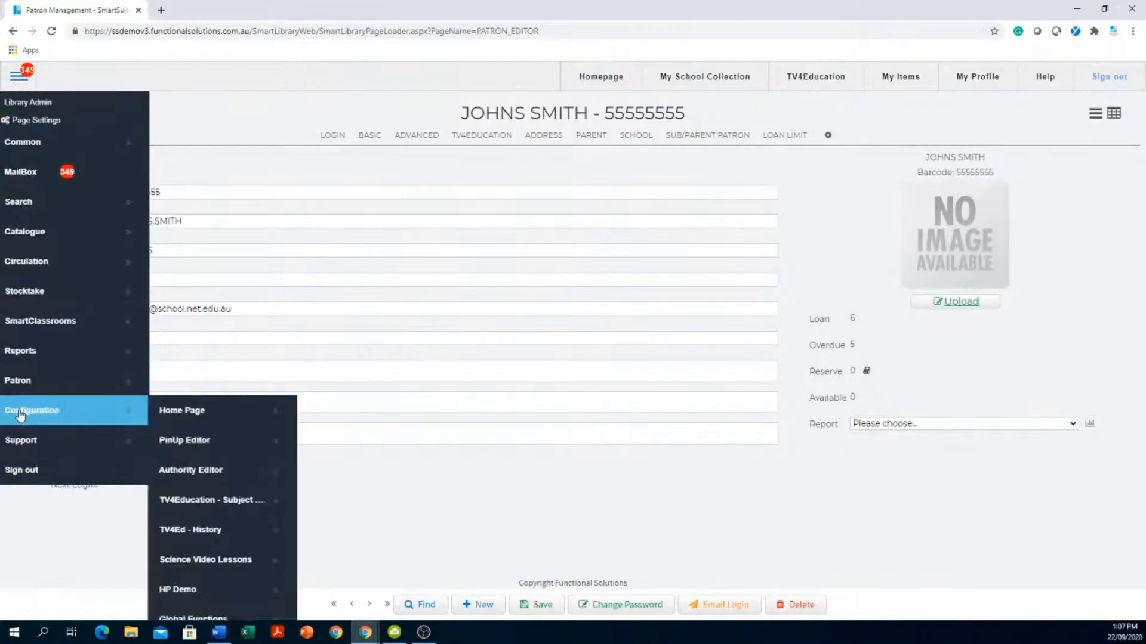
{"action": "left_click", "coordinate": [213, 471]}
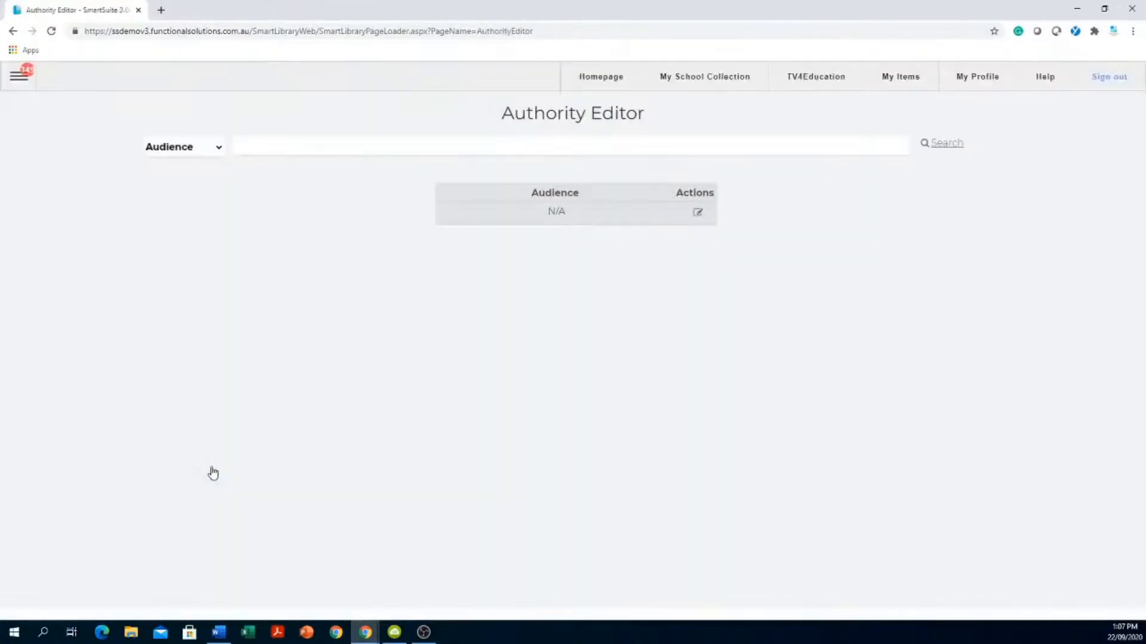
{"action": "left_click", "coordinate": [215, 148]}
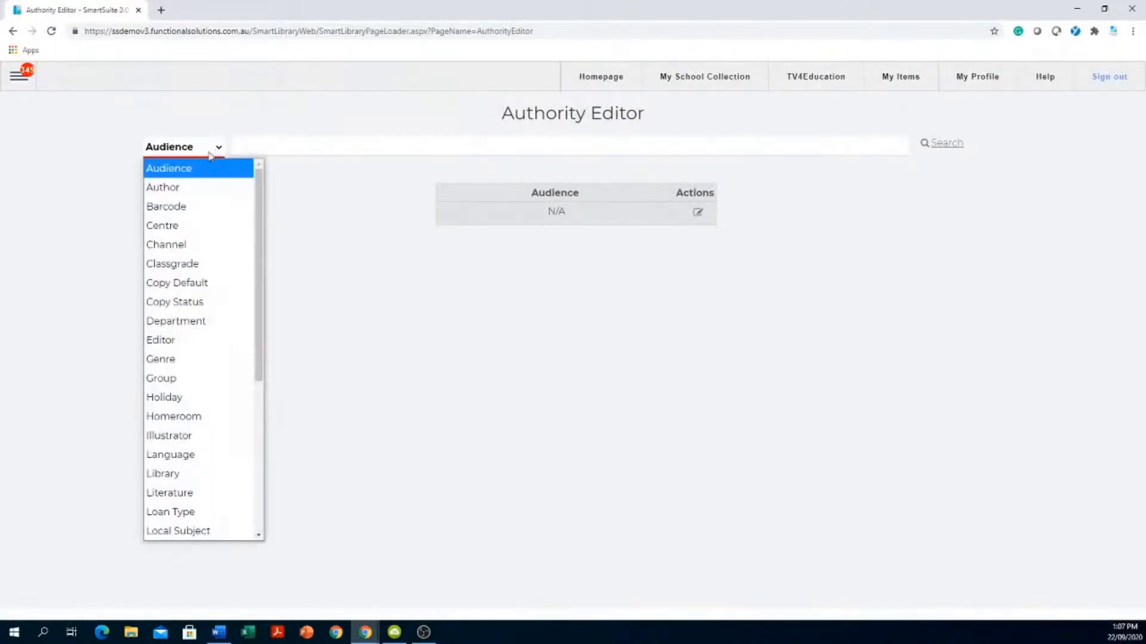
{"action": "left_click", "coordinate": [175, 268]}
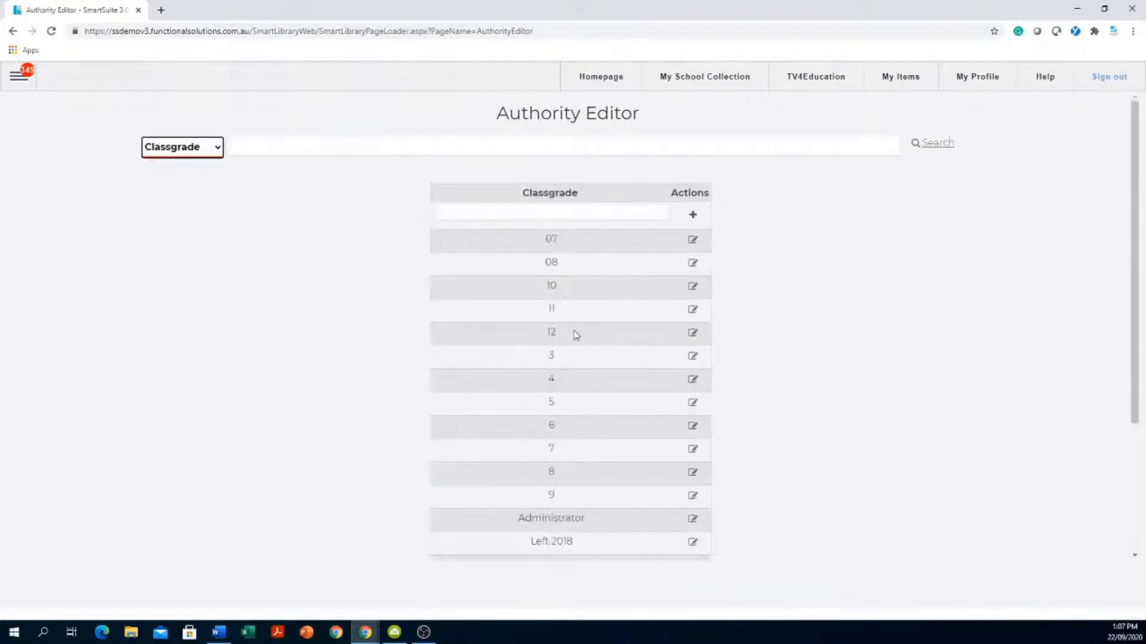
{"action": "left_click", "coordinate": [693, 333]}
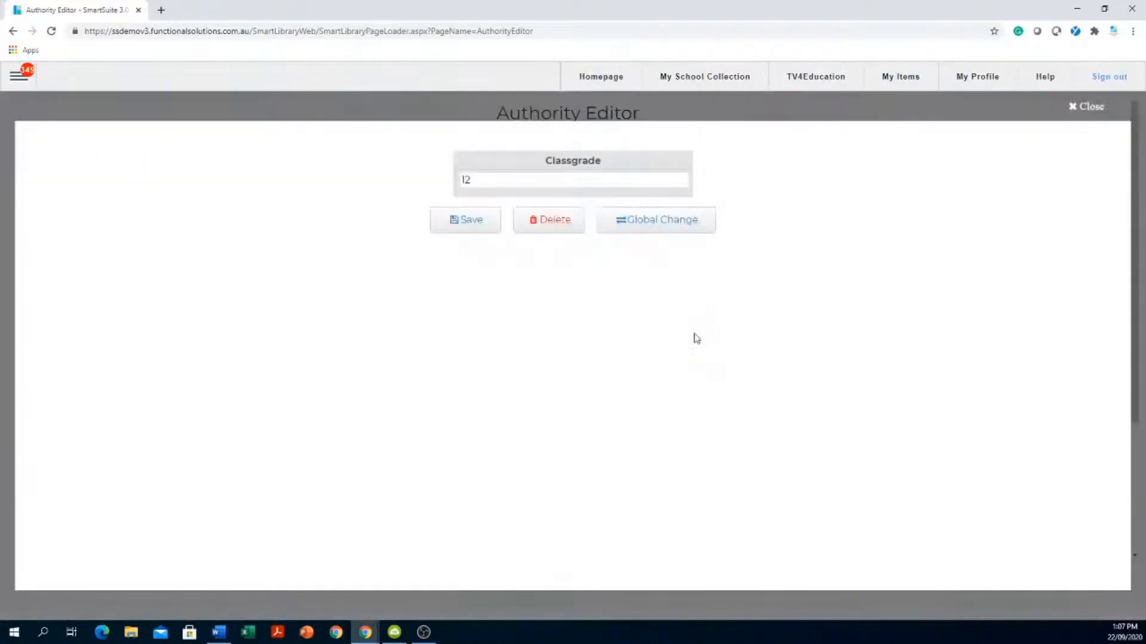
{"action": "left_click", "coordinate": [235, 260]}
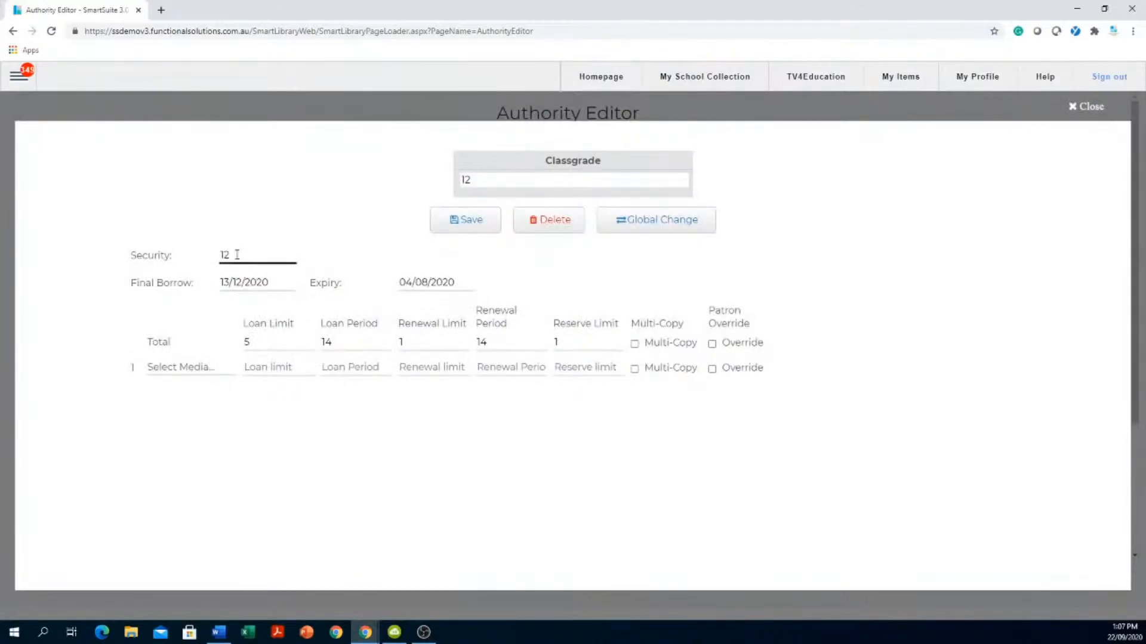
{"action": "left_click", "coordinate": [1074, 109]}
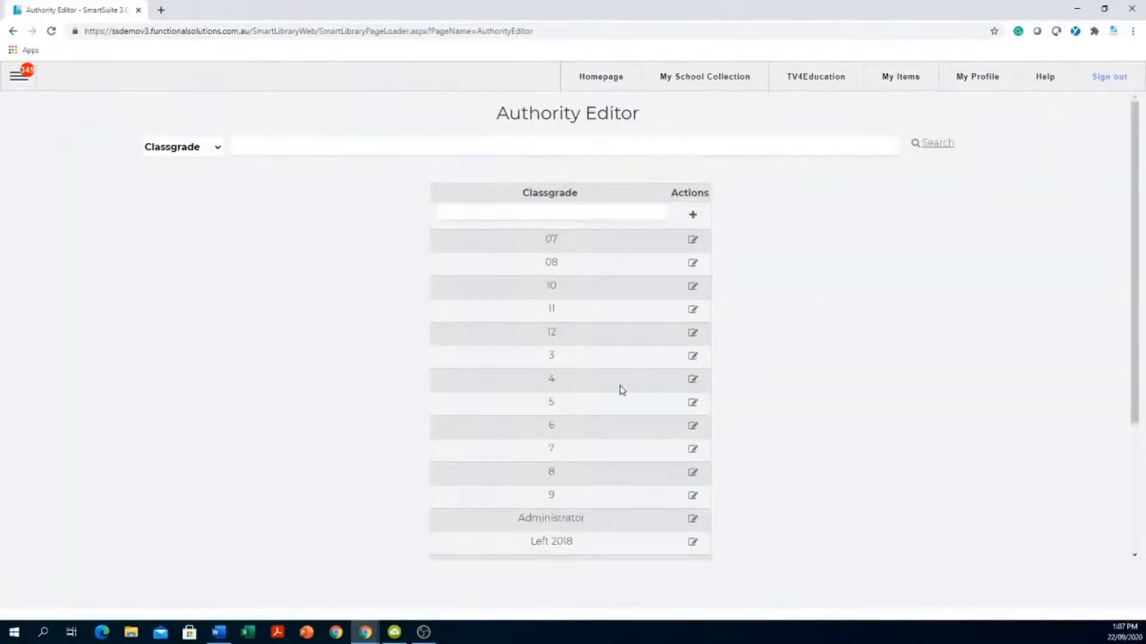
{"action": "scroll", "coordinate": [537, 364], "scroll_direction": "down", "scroll_amount": 3}
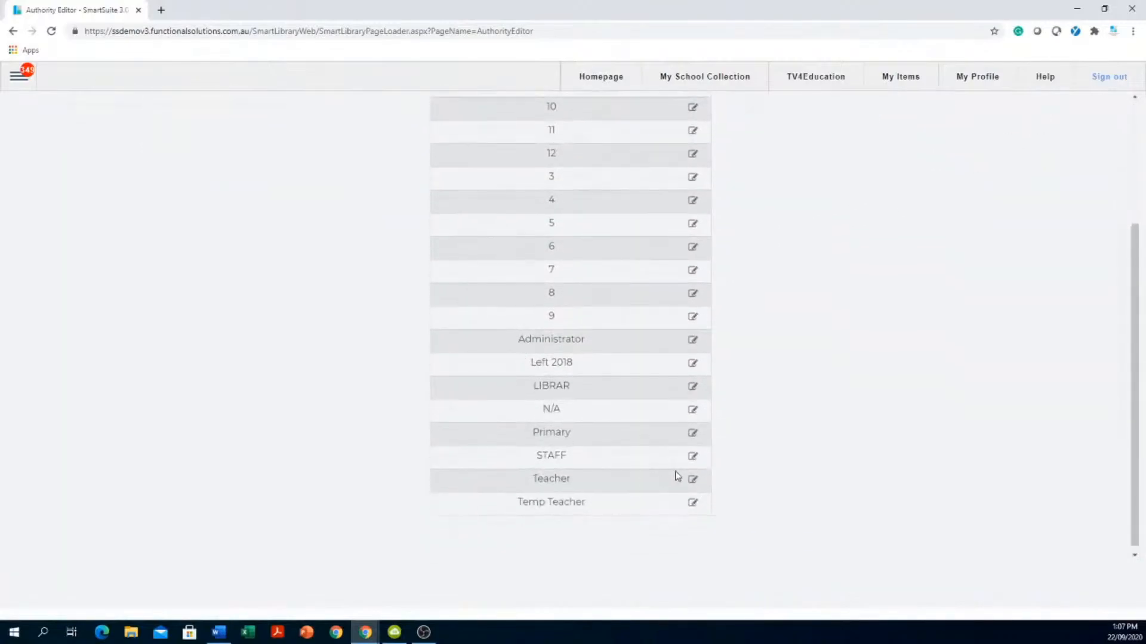
- Change the Teacher classgrade's security level from 9999 to 50 and save
{"action": "left_click", "coordinate": [693, 480]}
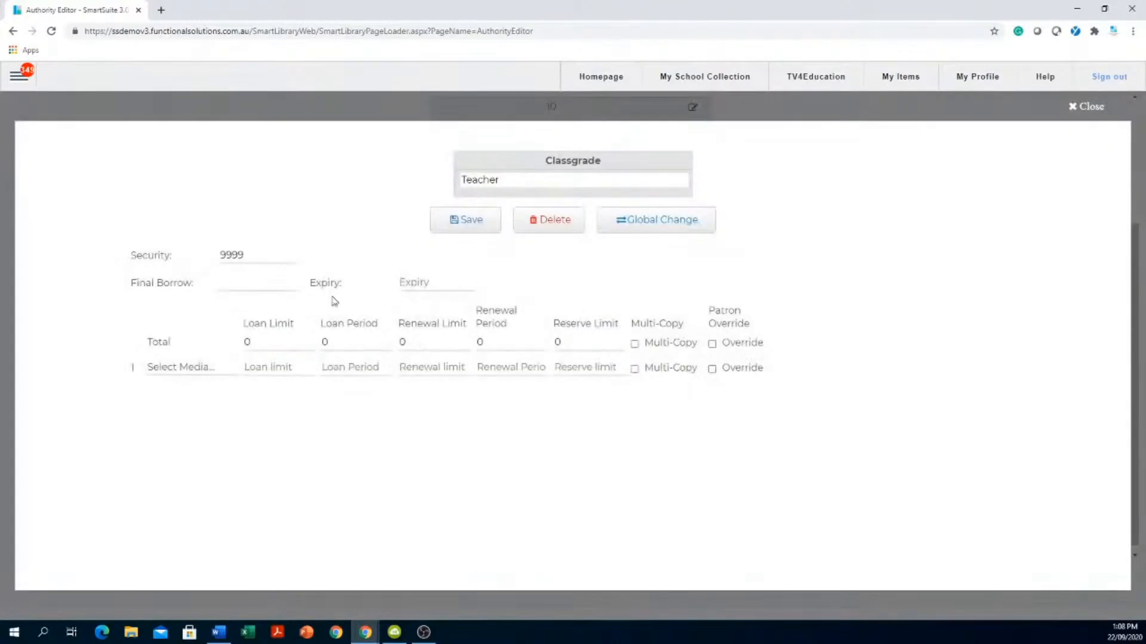
{"action": "left_click_drag", "start_coordinate": [287, 256], "coordinate": [172, 259]}
{"action": "type", "text": "50"}
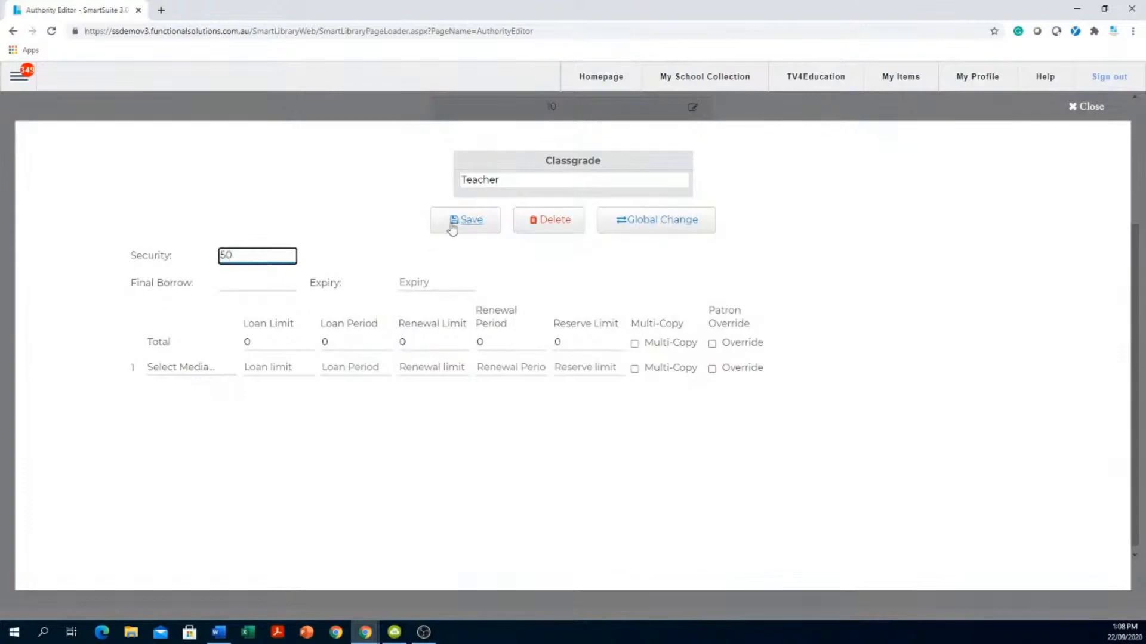
{"action": "left_click", "coordinate": [478, 225]}
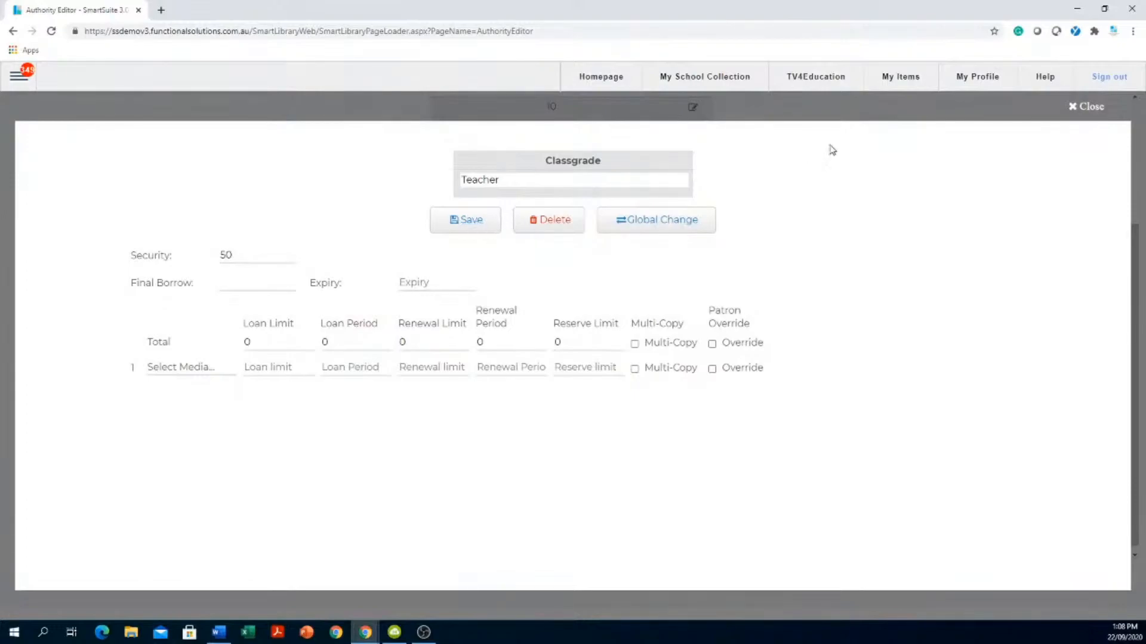
{"action": "left_click", "coordinate": [1085, 107]}
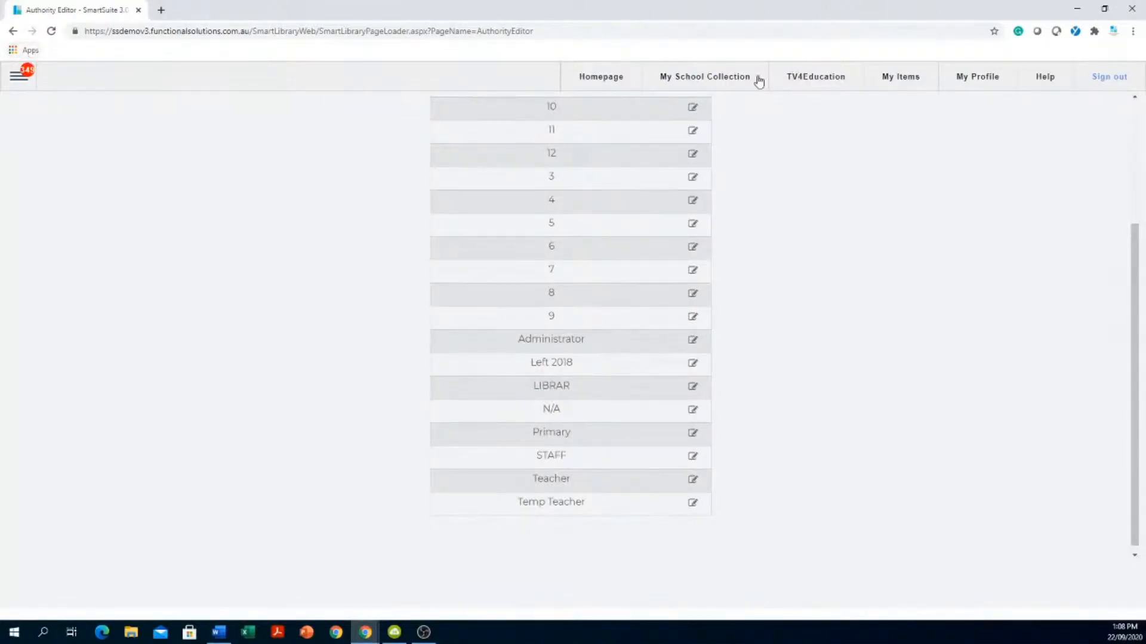
- Find the Game of Thrones 'The Bells' episode in My School Collection and open its record for editing
{"action": "left_click", "coordinate": [723, 83]}
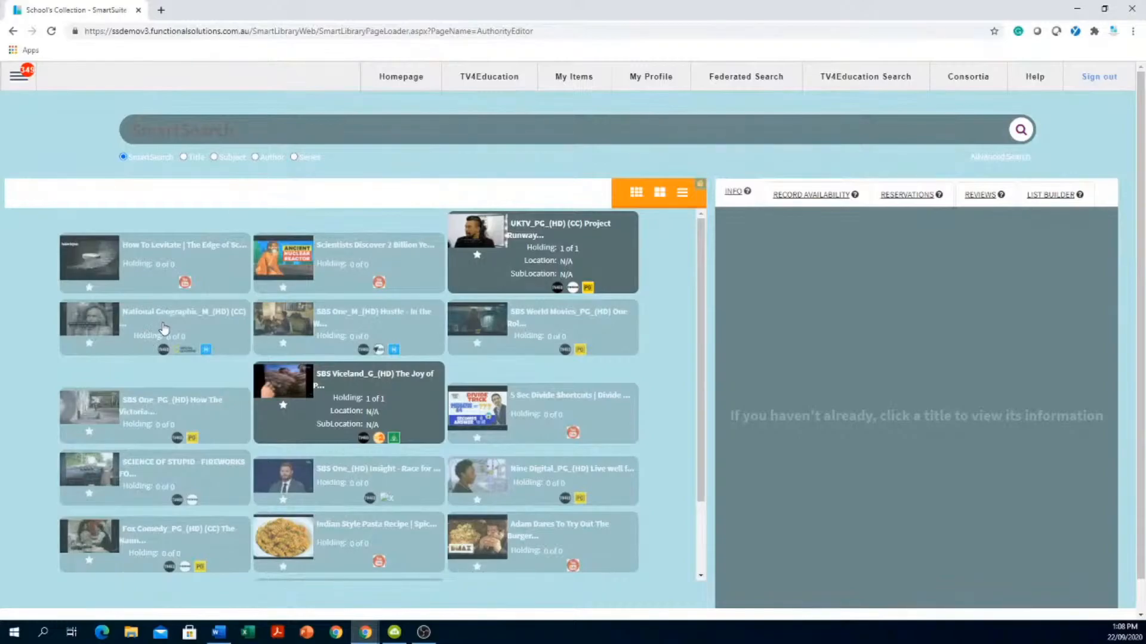
{"action": "scroll", "coordinate": [320, 368], "scroll_direction": "down", "scroll_amount": 5}
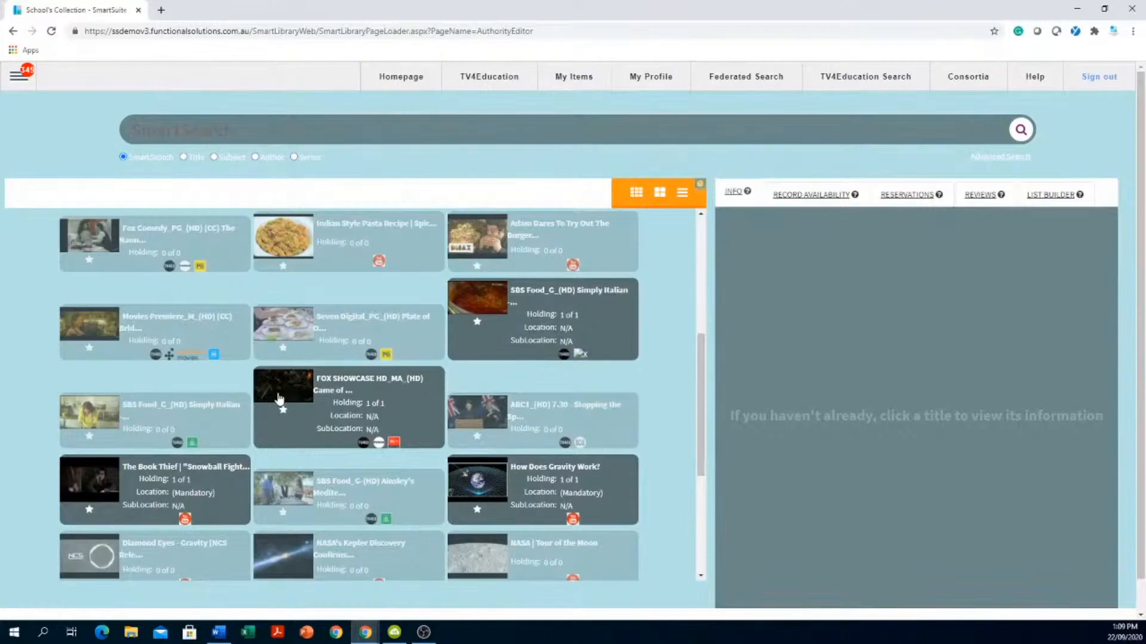
{"action": "left_click", "coordinate": [361, 401]}
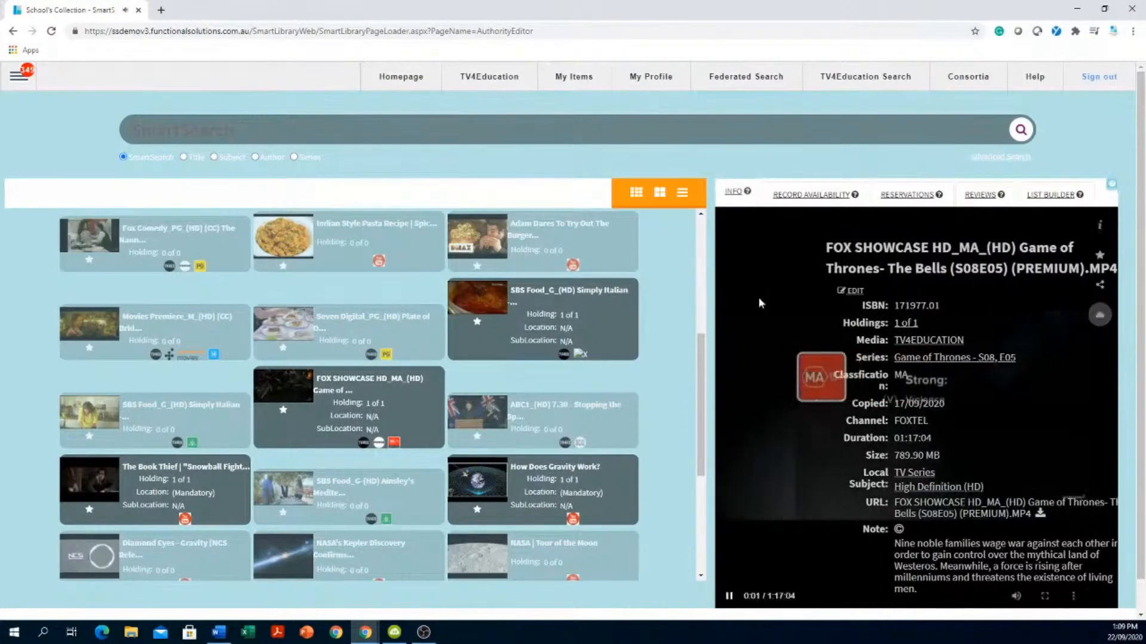
{"action": "left_click", "coordinate": [1100, 225]}
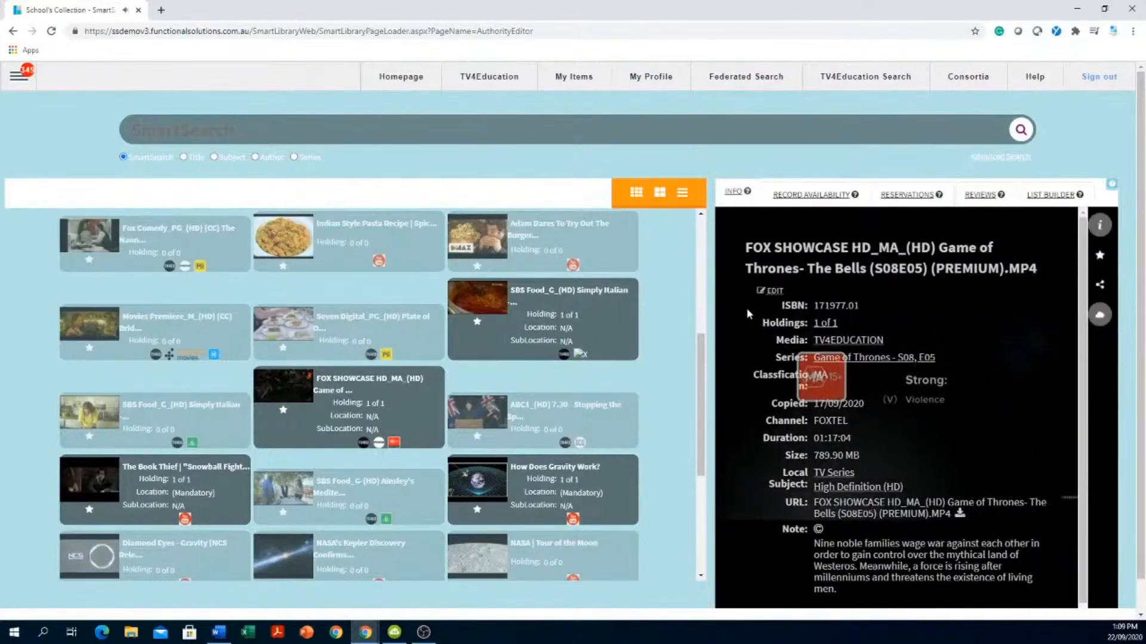
{"action": "left_click", "coordinate": [773, 291]}
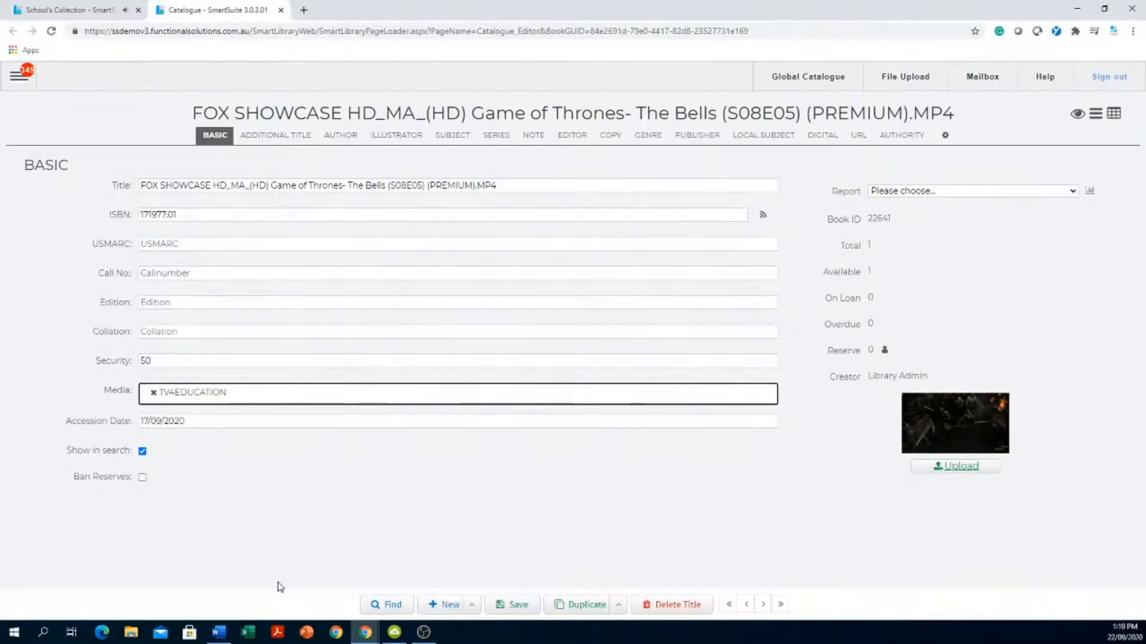
- Try security 12 on the episode, restore 50, then close the catalogue tab unsaved
{"action": "left_click", "coordinate": [126, 365]}
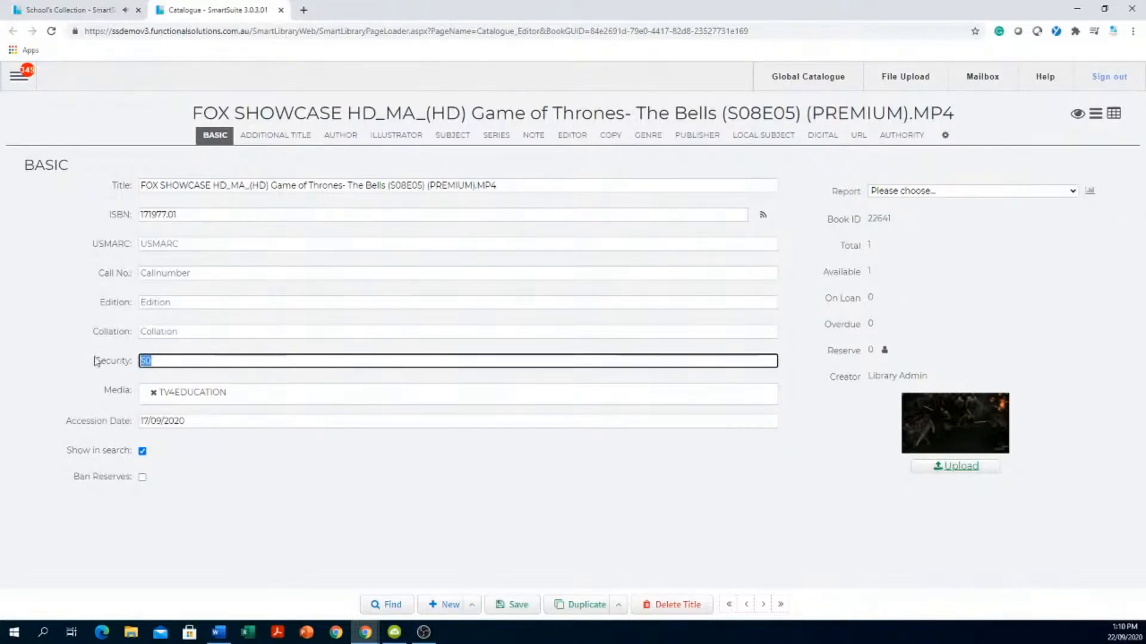
{"action": "type", "text": "12"}
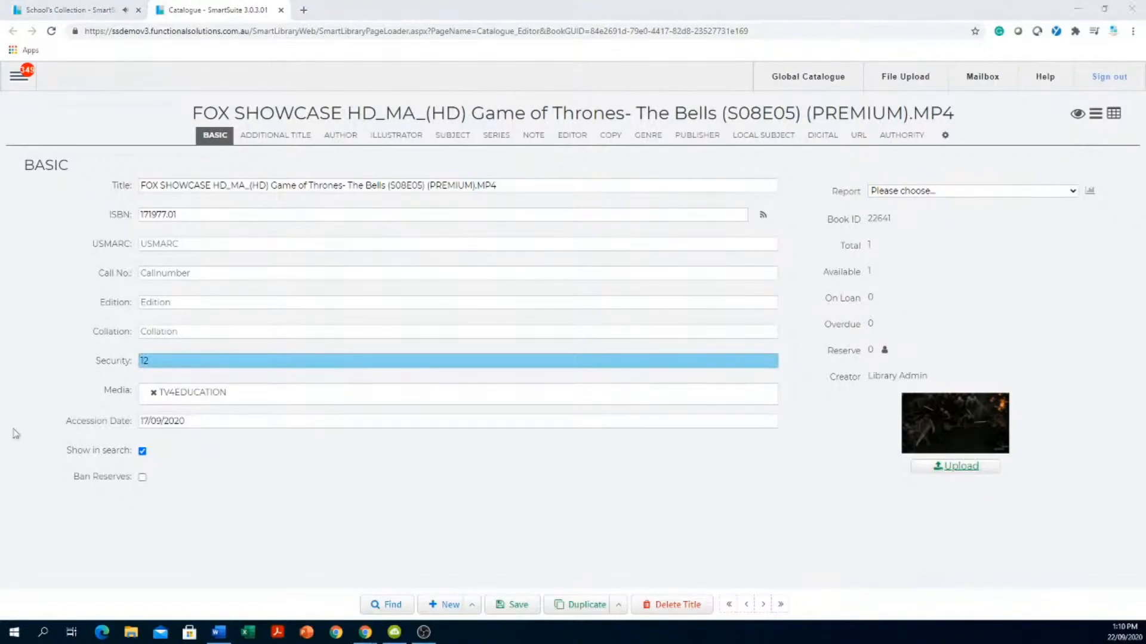
{"action": "left_click", "coordinate": [148, 363]}
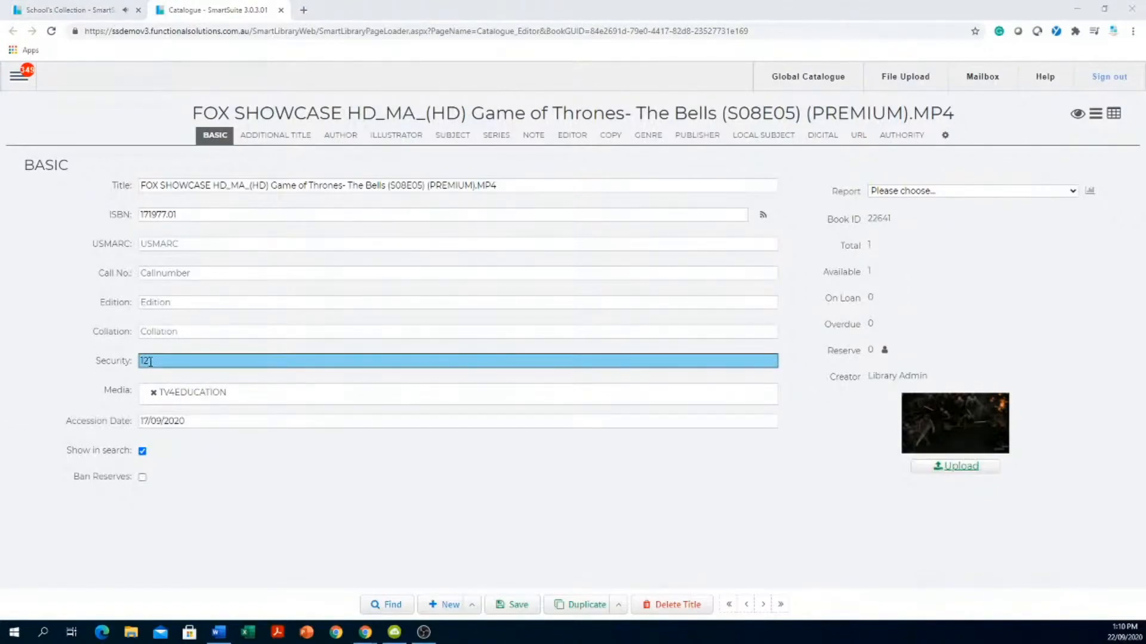
{"action": "left_click_drag", "start_coordinate": [150, 362], "coordinate": [120, 363]}
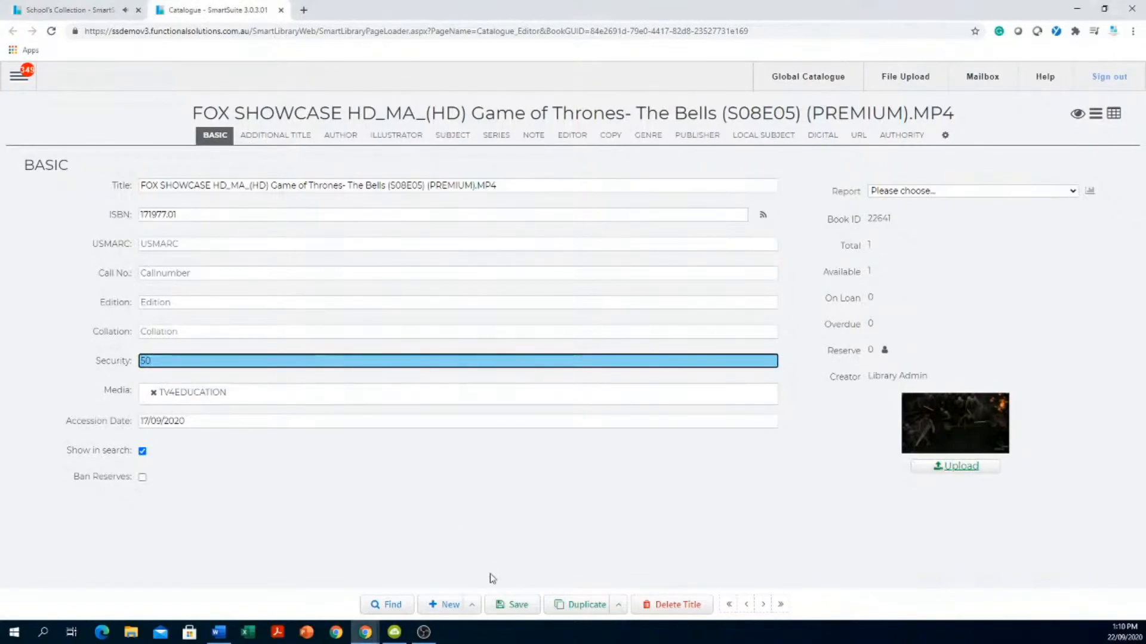
{"action": "left_click", "coordinate": [280, 10]}
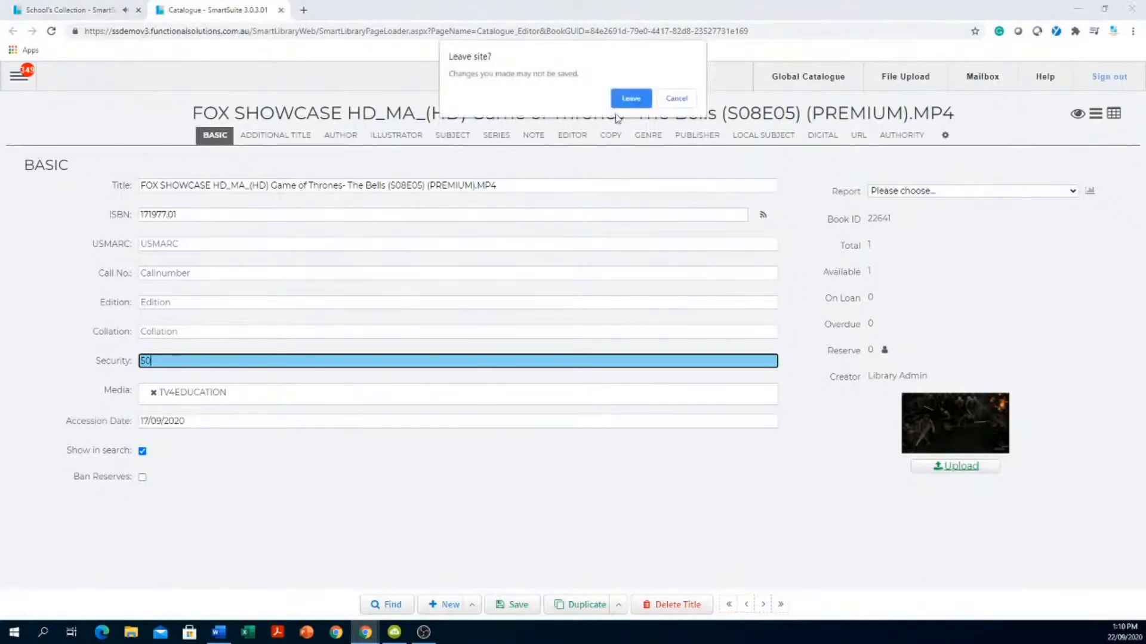
- Leave the edit page unsaved, then share the video link with grade 12, expiring 29/10/2020
{"action": "left_click", "coordinate": [630, 99]}
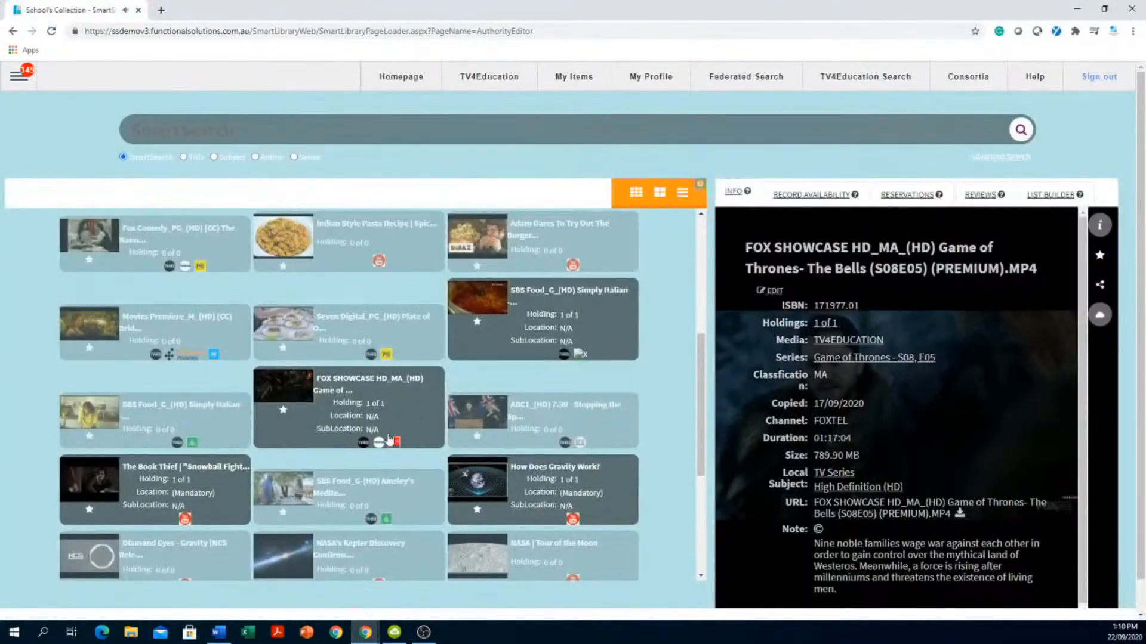
{"action": "left_click", "coordinate": [1099, 226]}
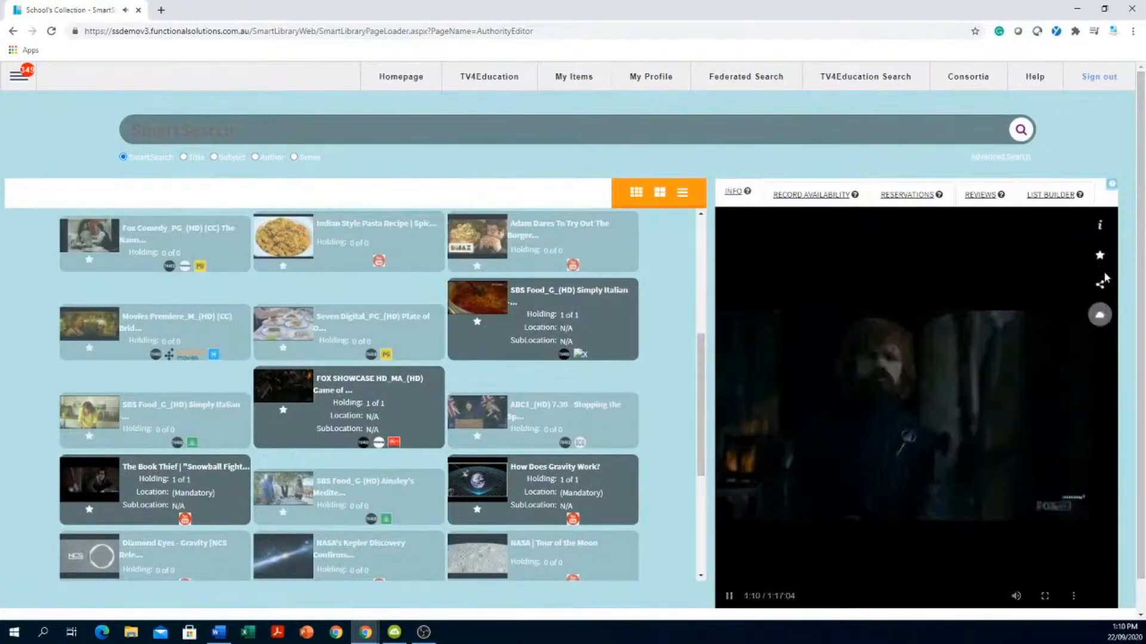
{"action": "left_click", "coordinate": [1101, 287]}
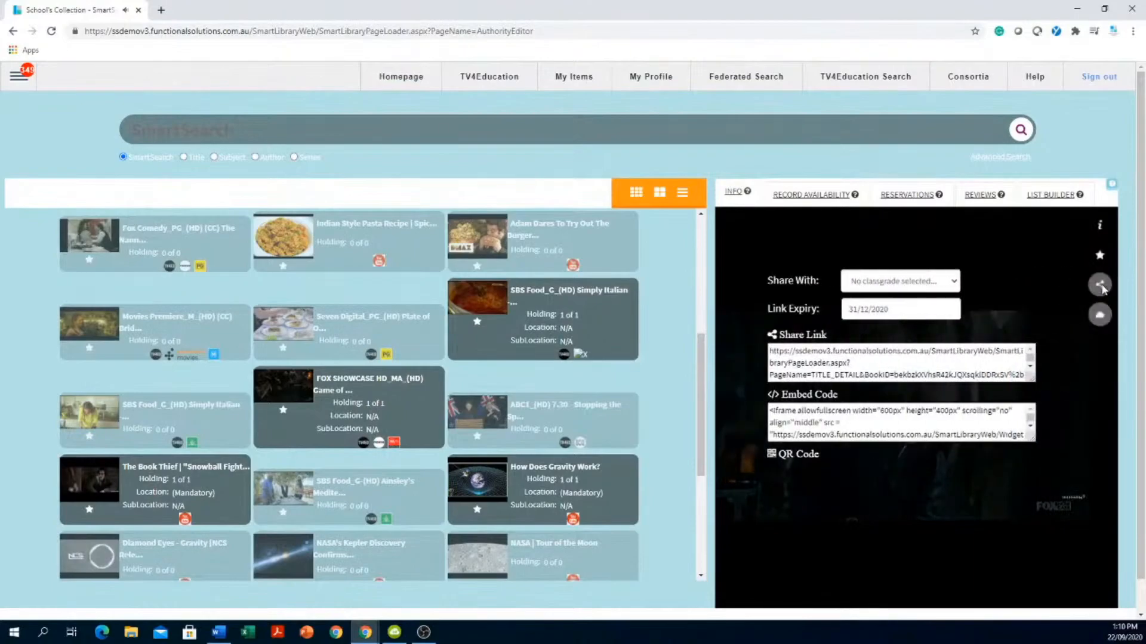
{"action": "left_click", "coordinate": [933, 285]}
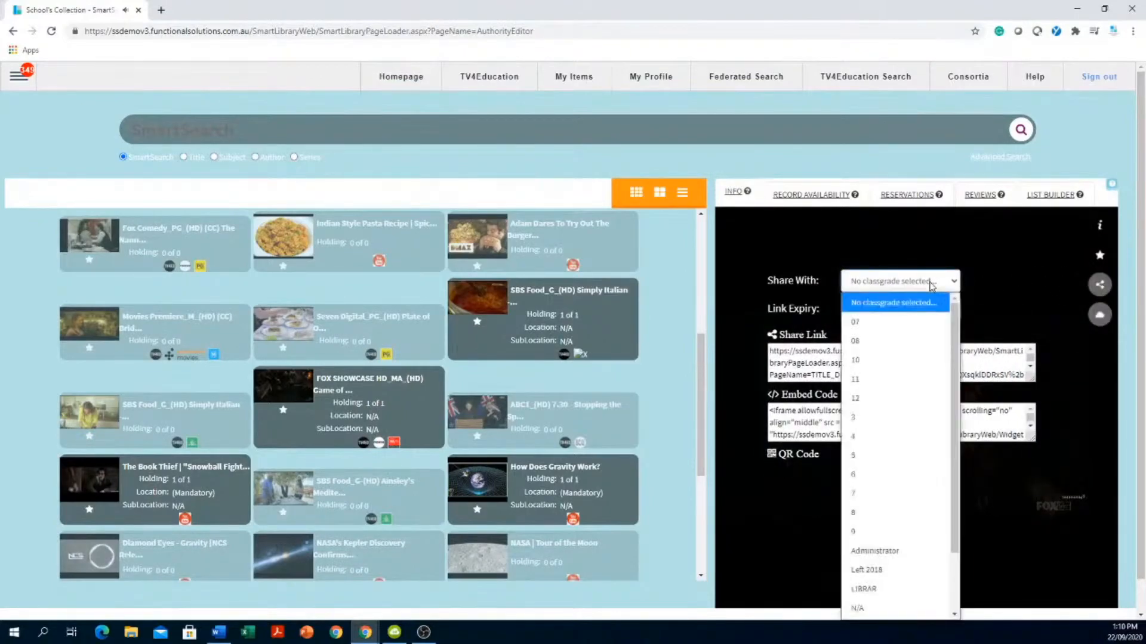
{"action": "left_click", "coordinate": [873, 404]}
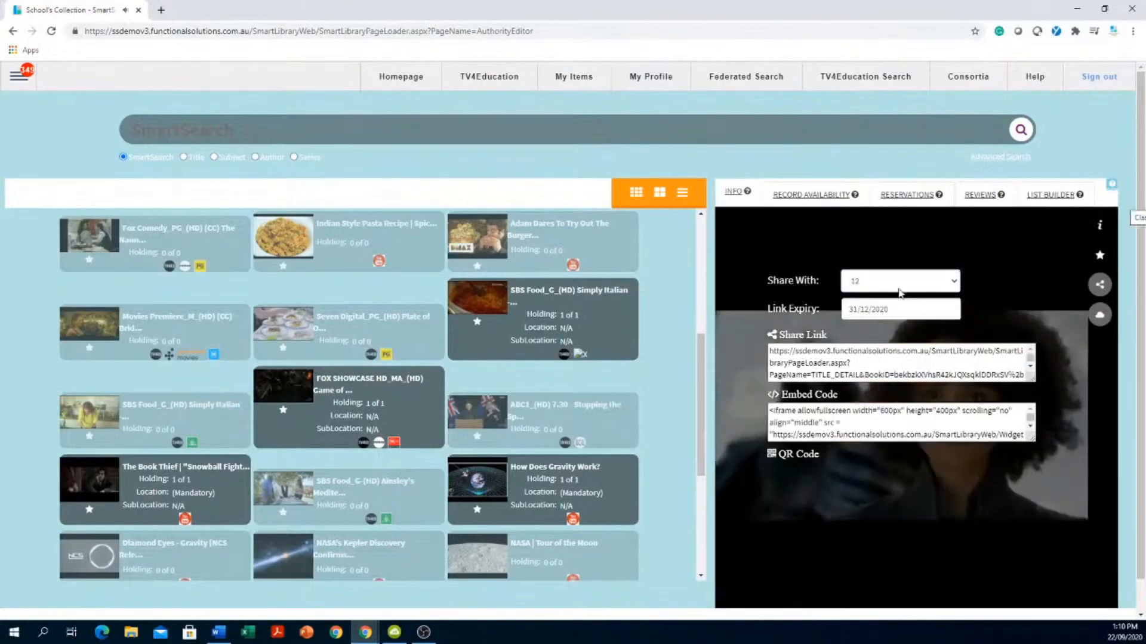
{"action": "left_click", "coordinate": [889, 309]}
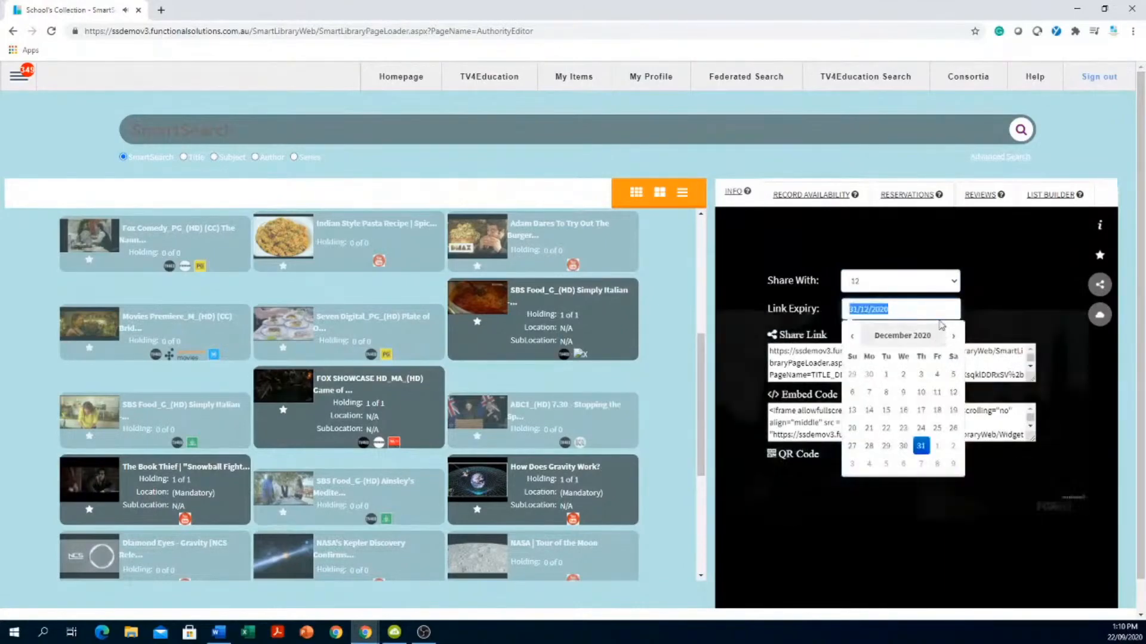
{"action": "left_click", "coordinate": [851, 338]}
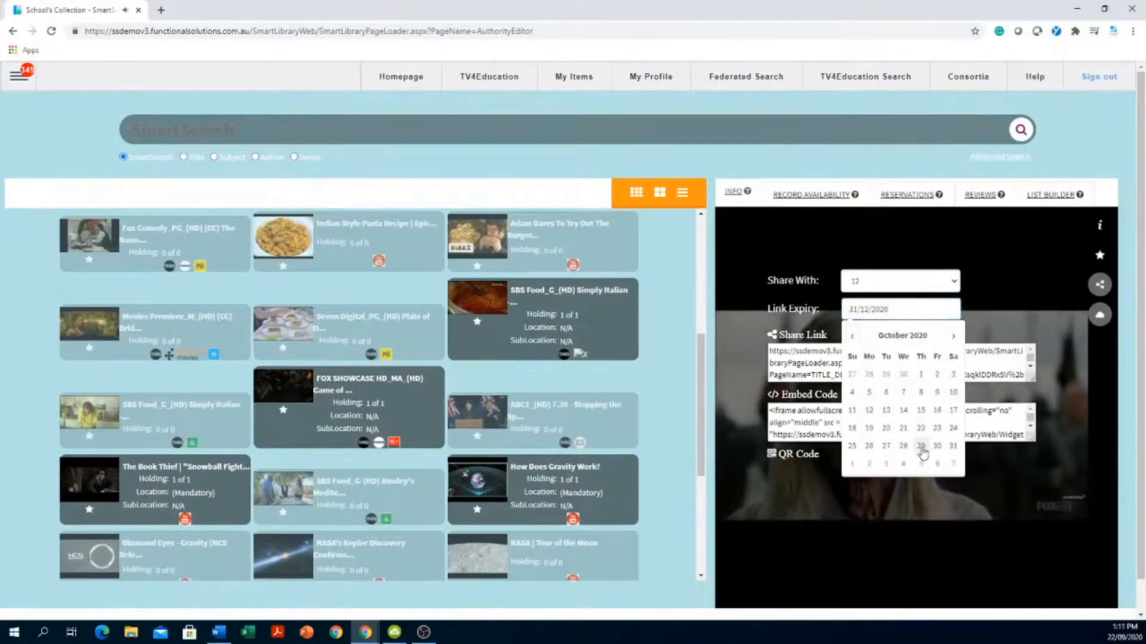
{"action": "left_click", "coordinate": [921, 448]}
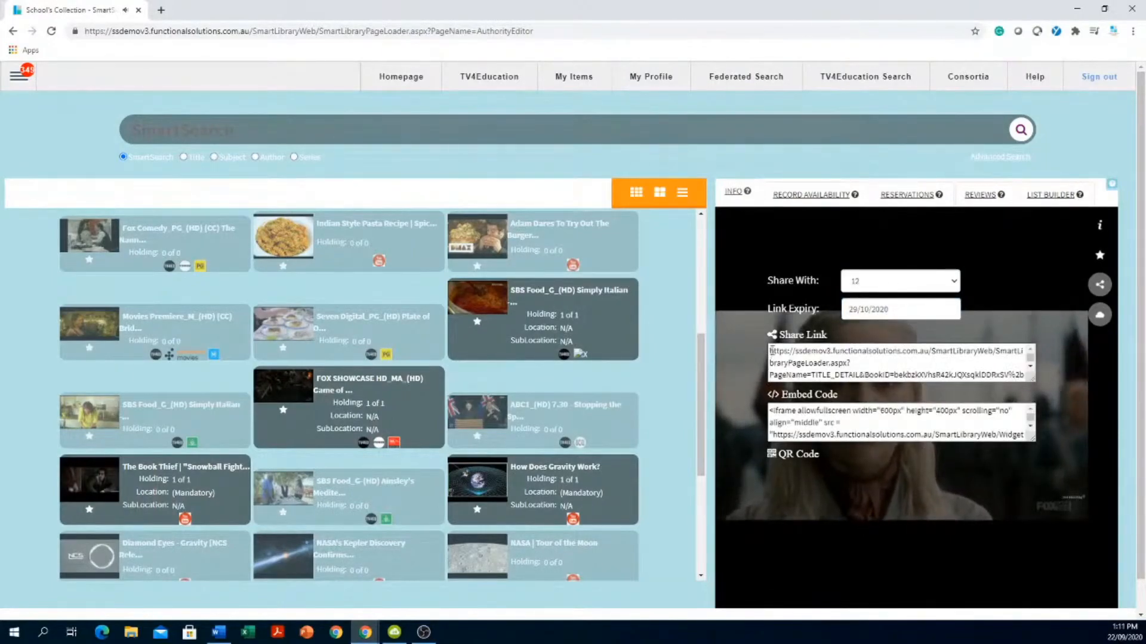
{"action": "left_click_drag", "start_coordinate": [771, 351], "coordinate": [937, 385]}
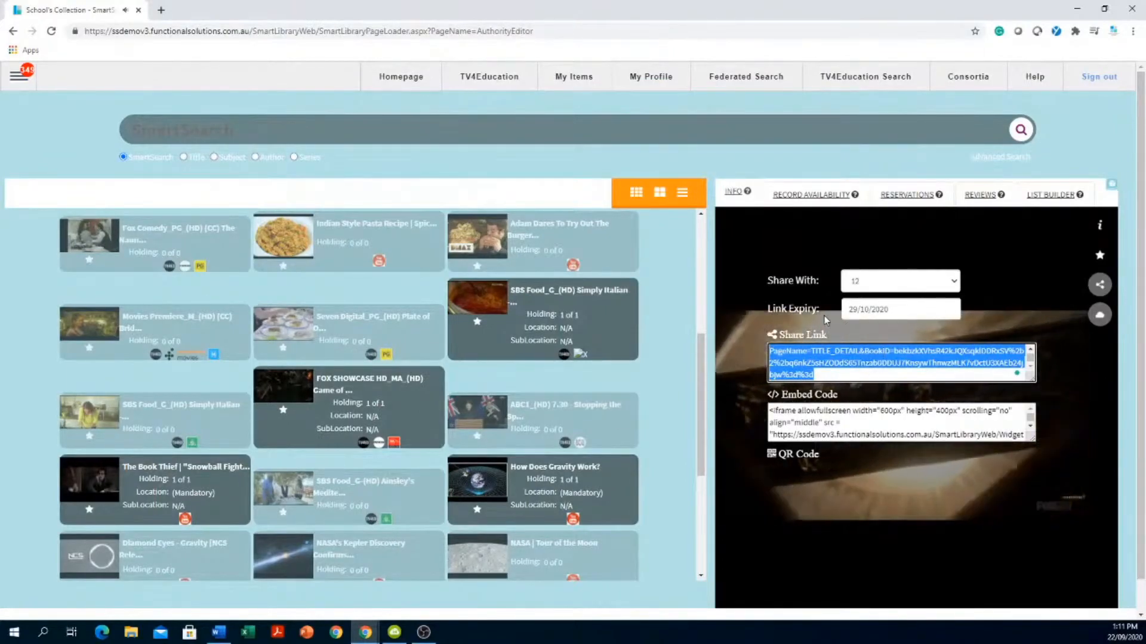
{"action": "left_click_drag", "start_coordinate": [895, 309], "coordinate": [840, 312]}
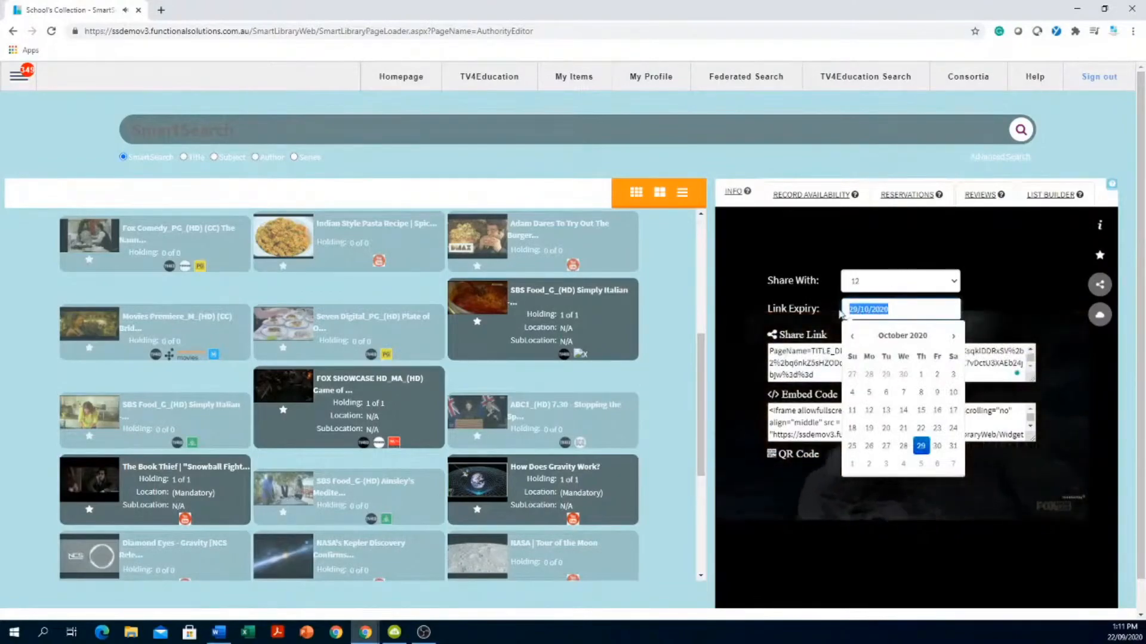
{"action": "left_click", "coordinate": [1015, 292]}
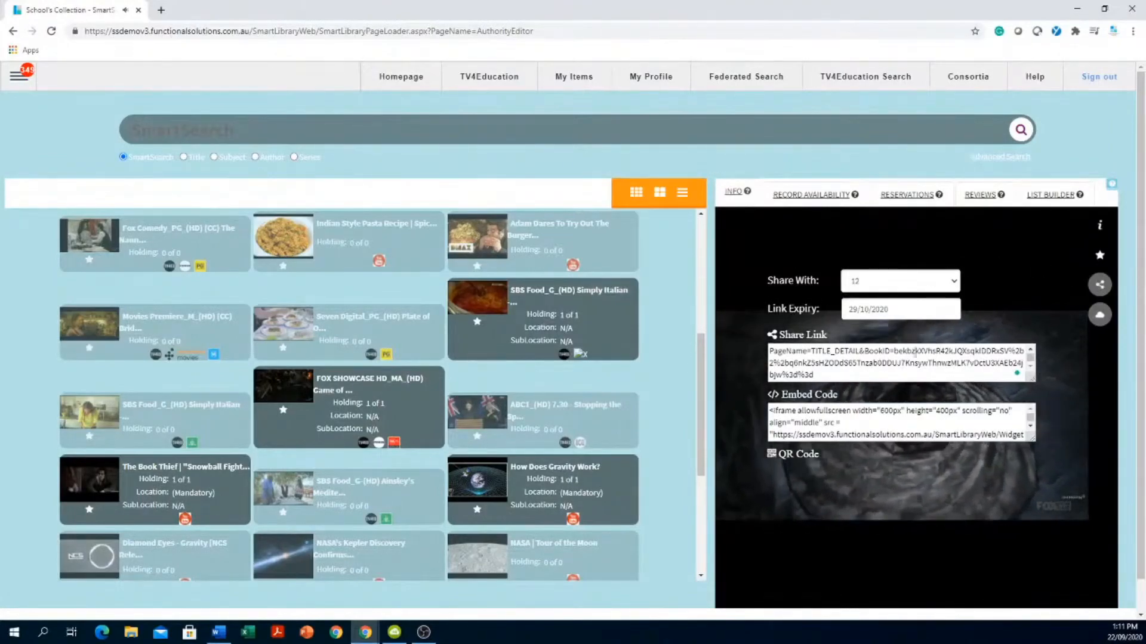
{"action": "left_click", "coordinate": [799, 370]}
- Select the whole share link, deselect it, then load the Indian Style Pasta Recipe video
{"action": "key", "text": "ctrl+a"}
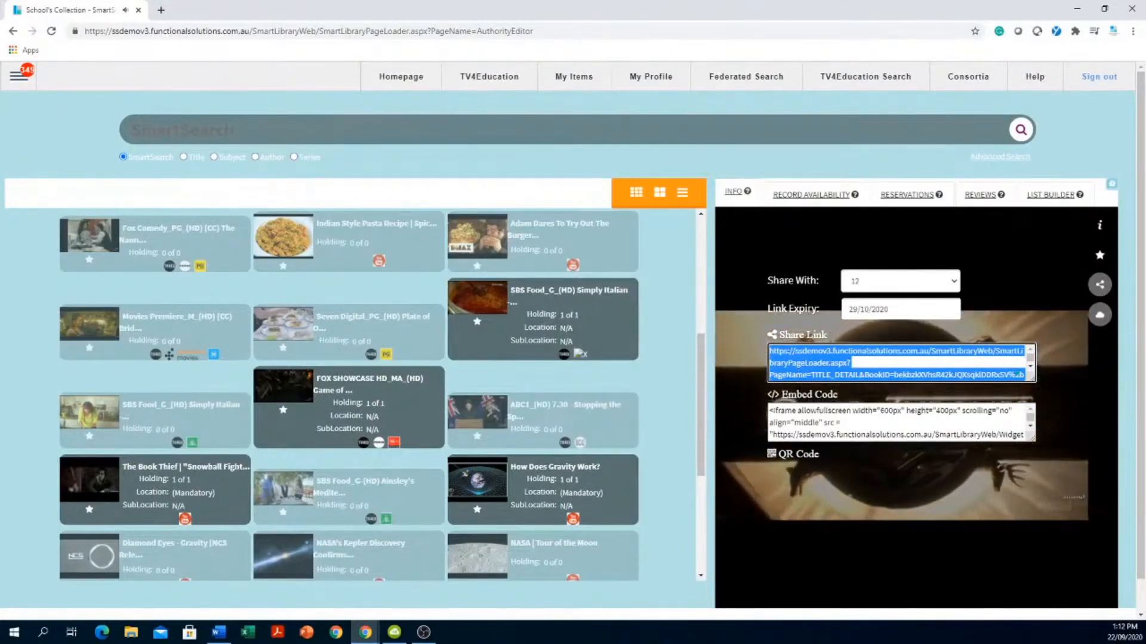
{"action": "left_click", "coordinate": [668, 281]}
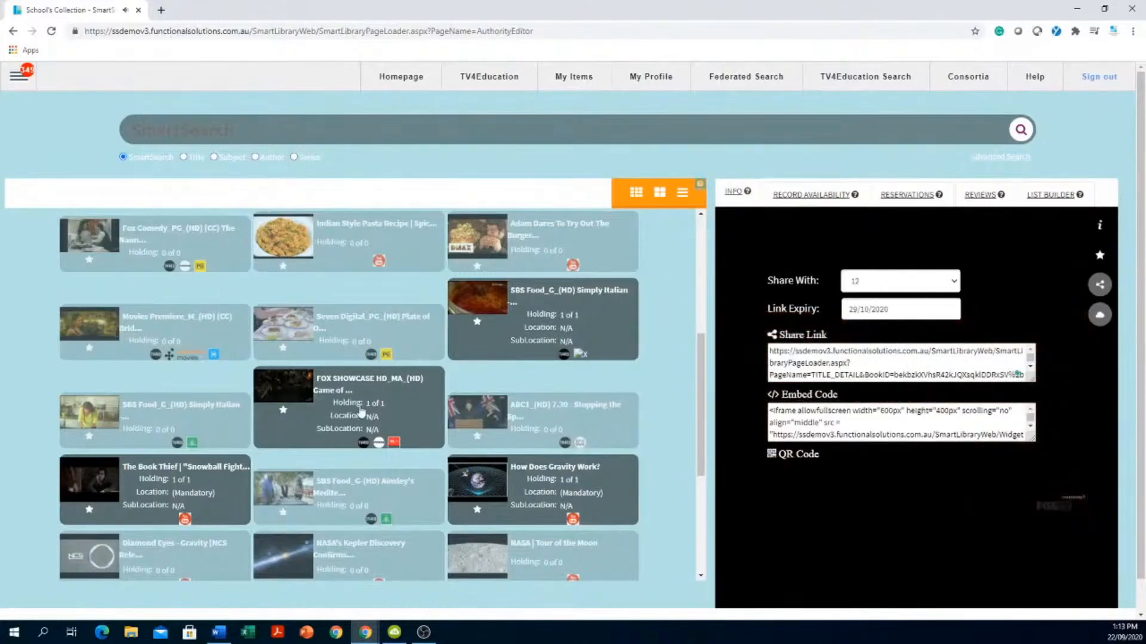
{"action": "left_click", "coordinate": [345, 237]}
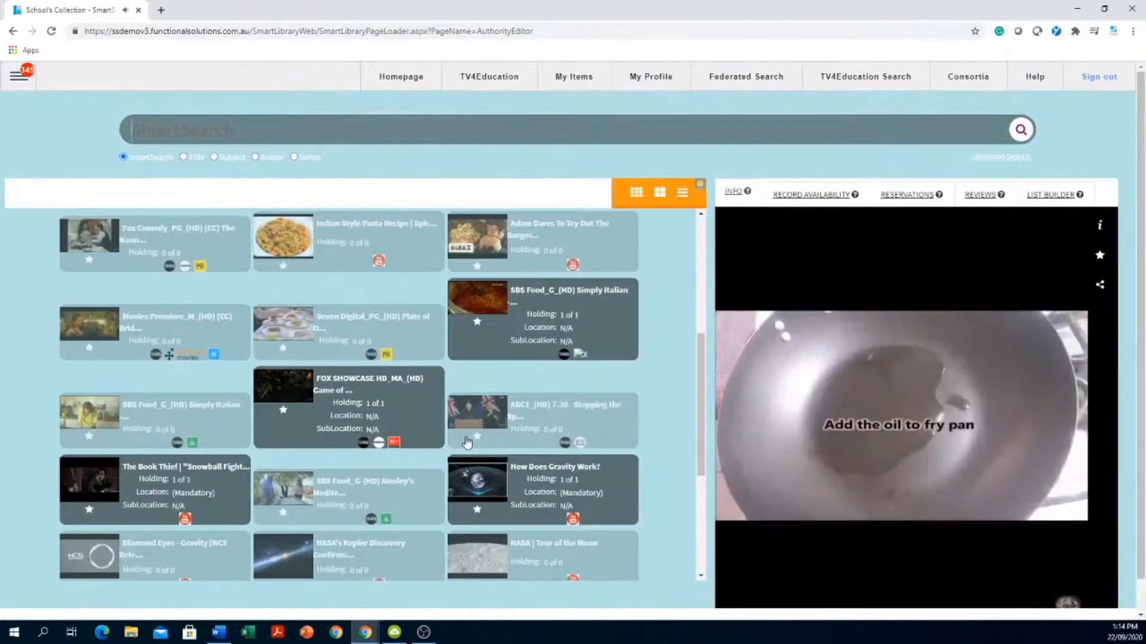
{"action": "mouse_move", "coordinate": [937, 370]}
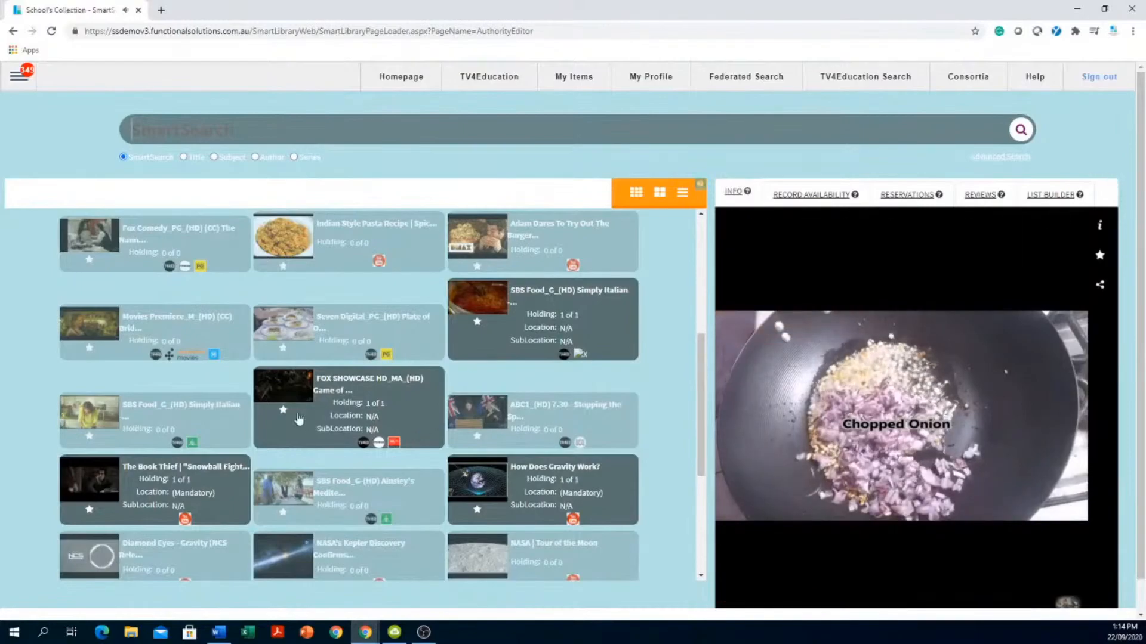
- Show the pasta recipe's details: holdings 0 of 0, YOUTUBE media and its URL
{"action": "left_click", "coordinate": [1100, 227]}
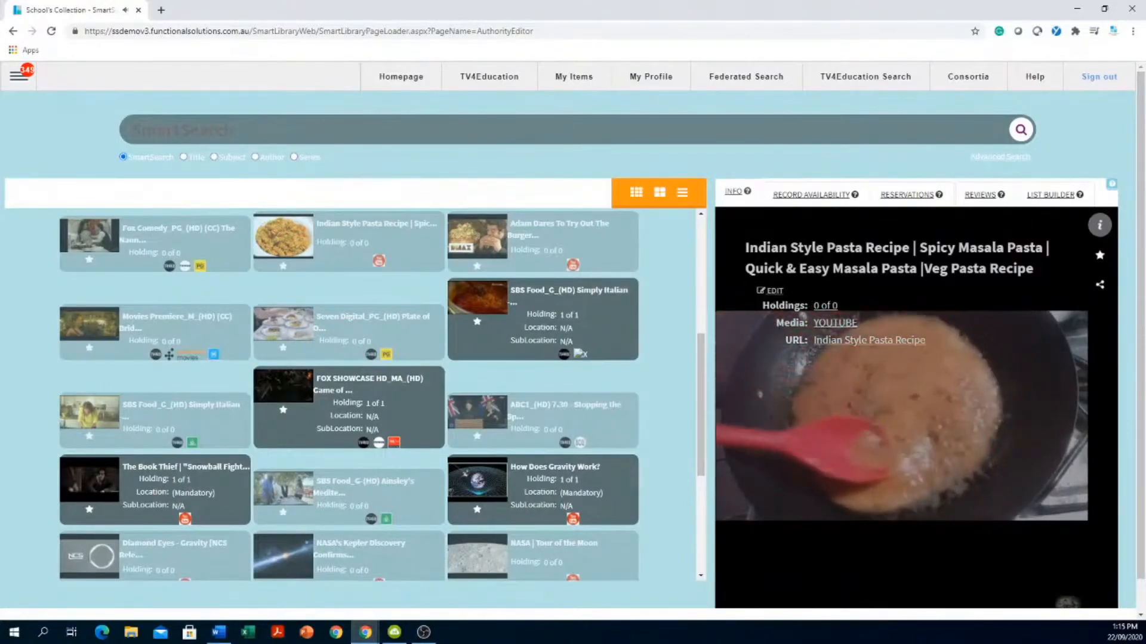
- Open the pasta recipe record for editing in the catalogue editor
{"action": "left_click", "coordinate": [774, 292]}
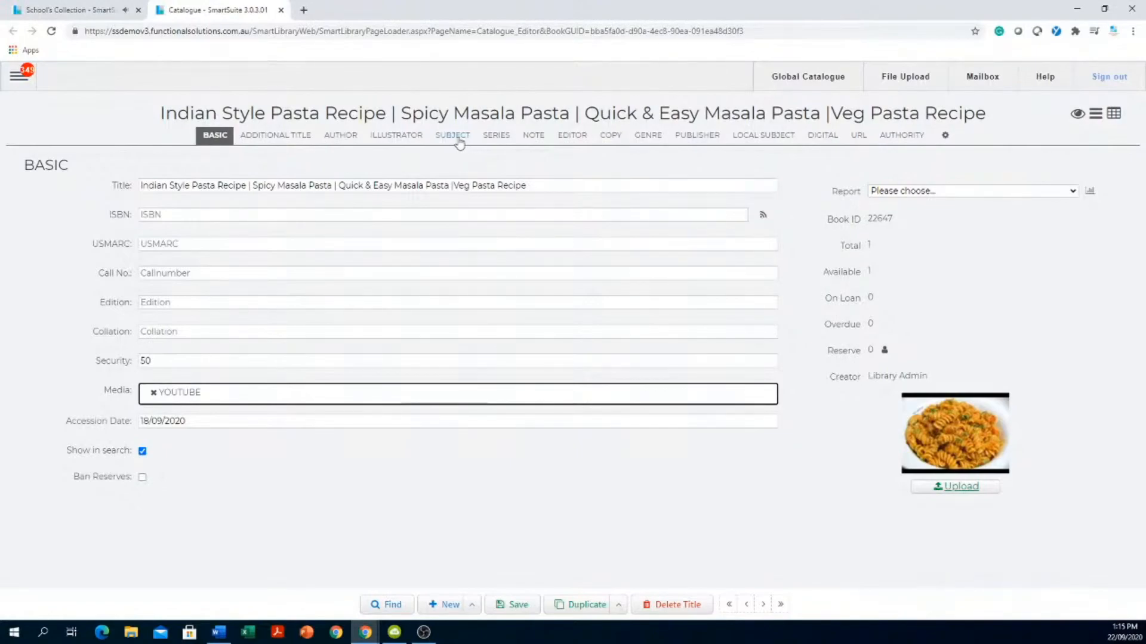
- In the Local Subject section, try entering 'year 10 kitchen managment', then close the search without adding
{"action": "left_click", "coordinate": [770, 140]}
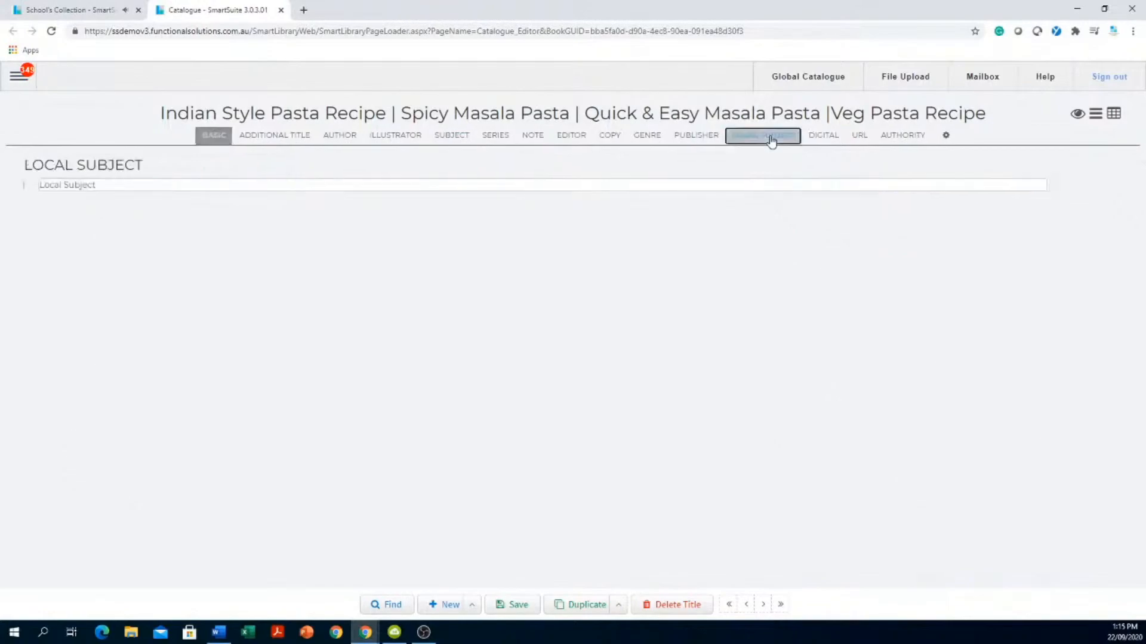
{"action": "left_click", "coordinate": [402, 186]}
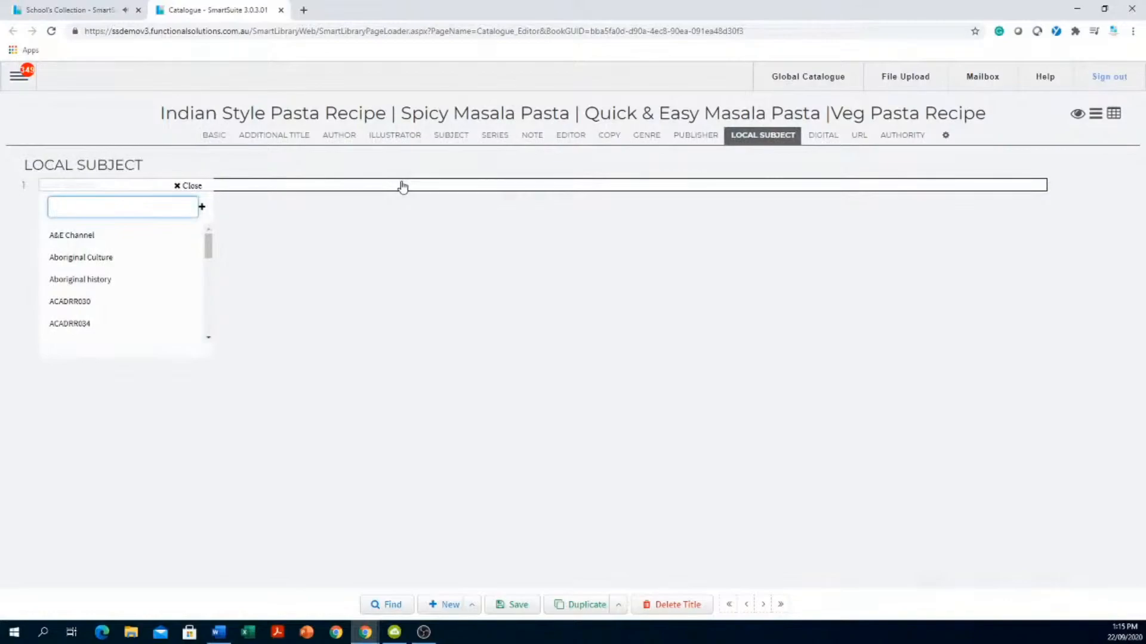
{"action": "type", "text": "yea"}
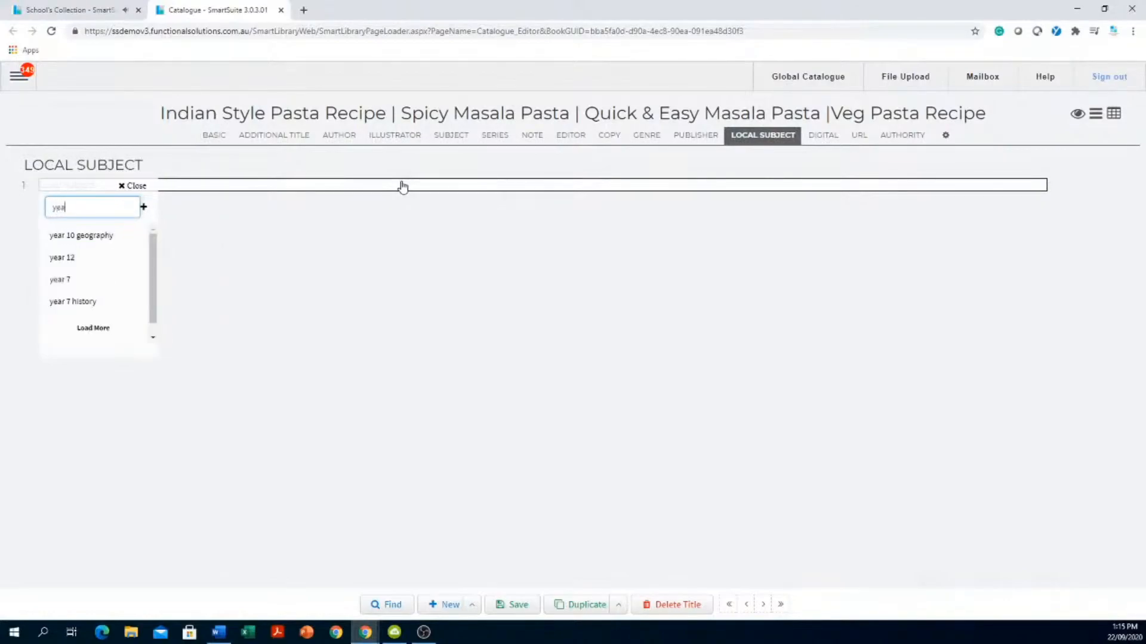
{"action": "type", "text": "r 10"}
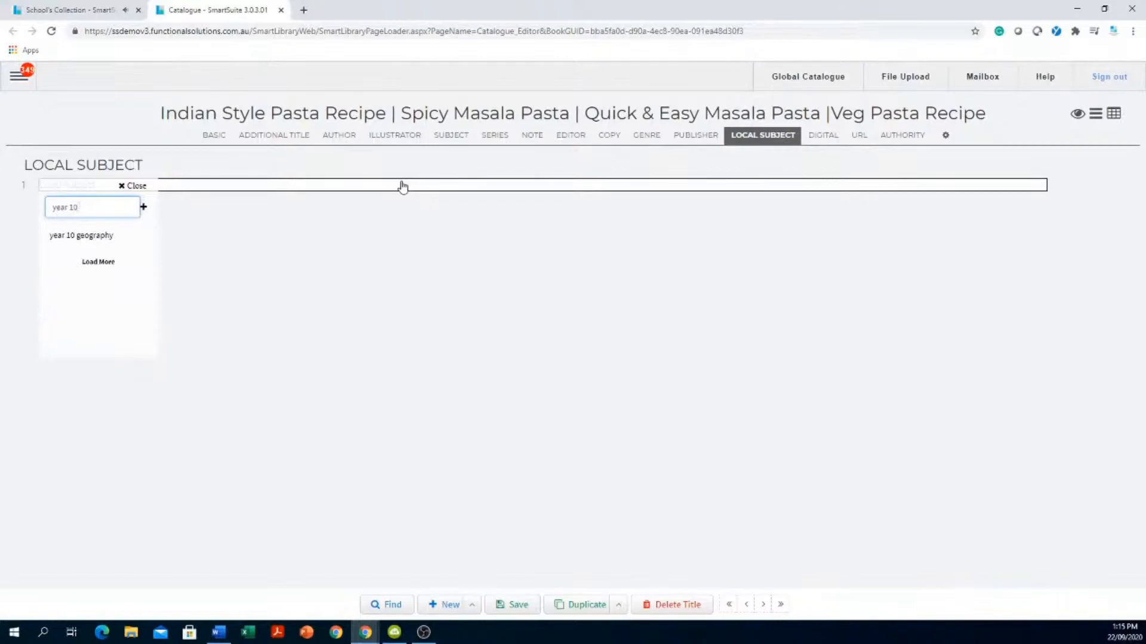
{"action": "type", "text": " kitc"}
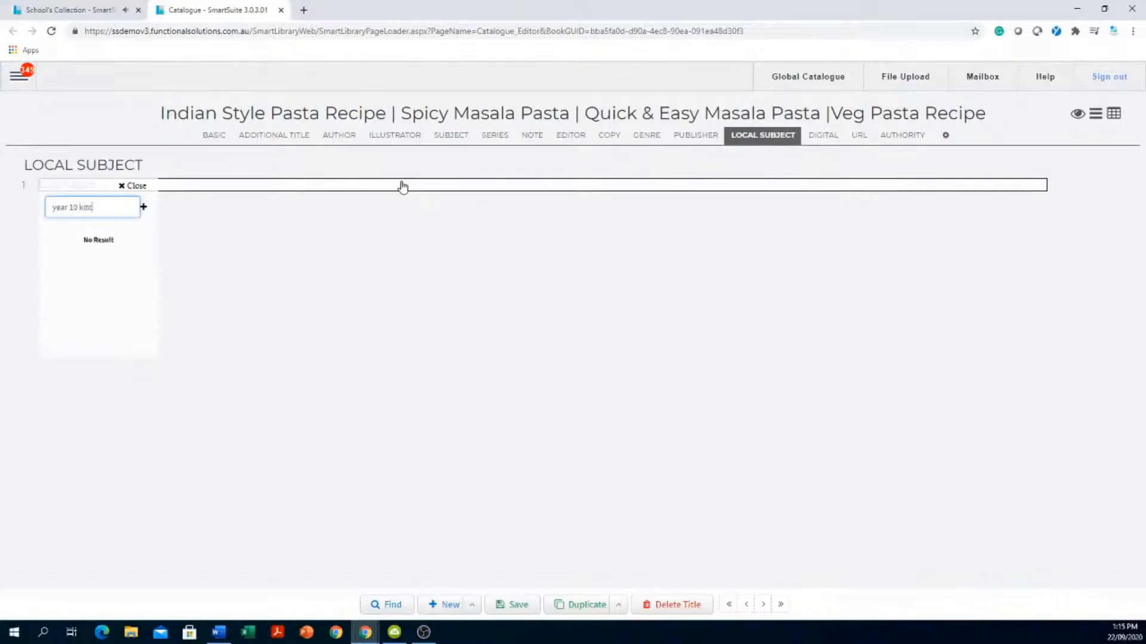
{"action": "type", "text": "hen managment"}
{"action": "left_click", "coordinate": [403, 187]}
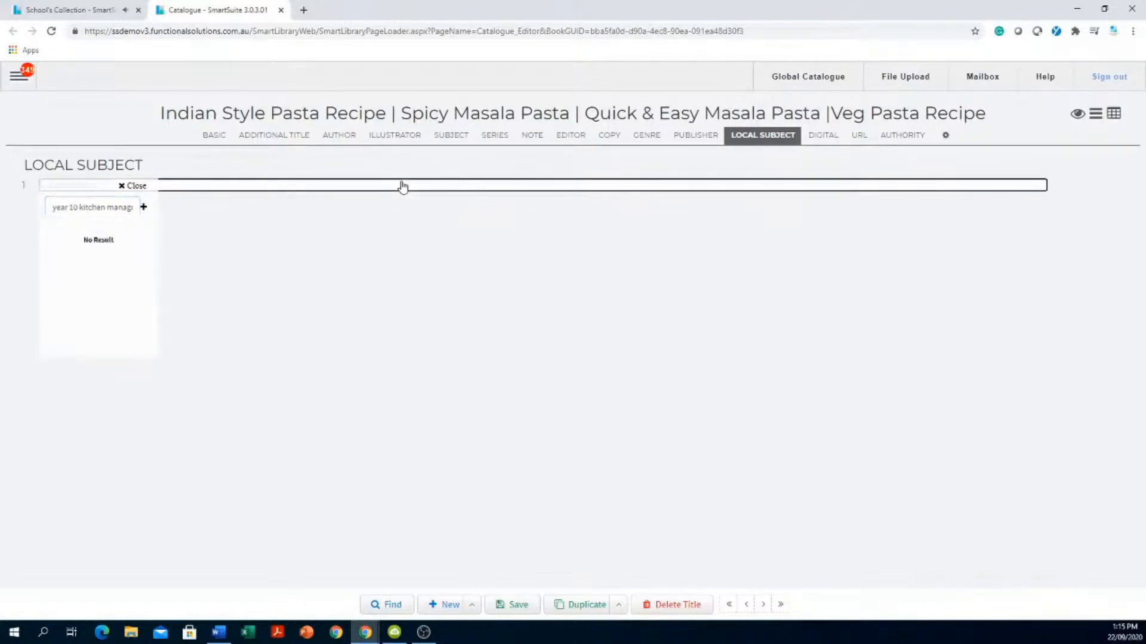
{"action": "left_click", "coordinate": [350, 266]}
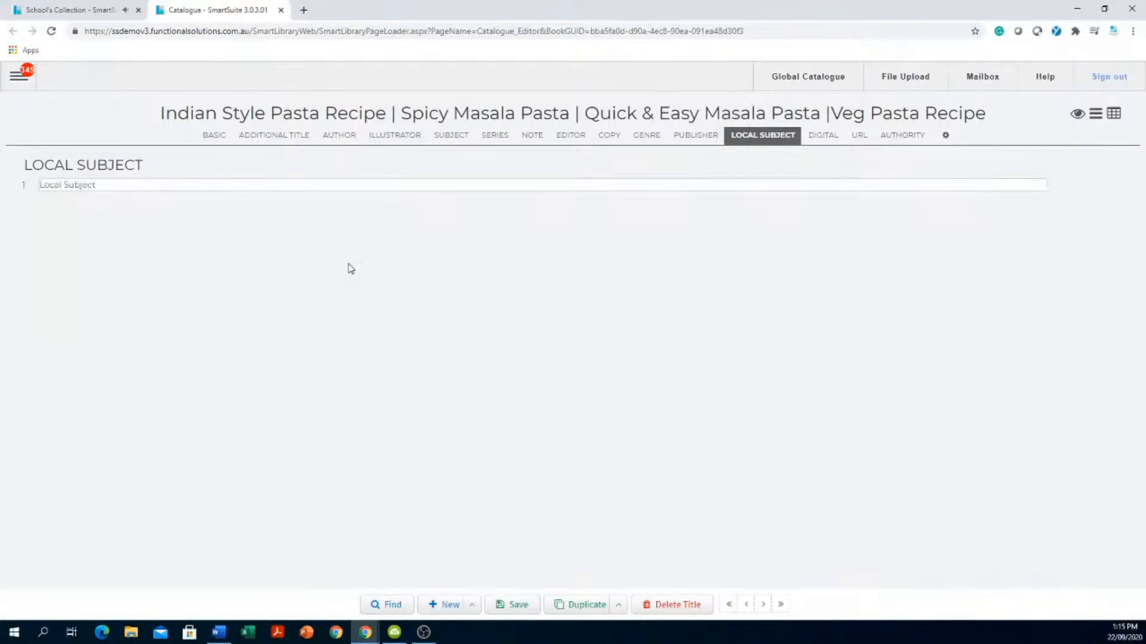
- Create 'year 10 kitchen management' as a new local subject and confirm it
{"action": "left_click", "coordinate": [284, 190]}
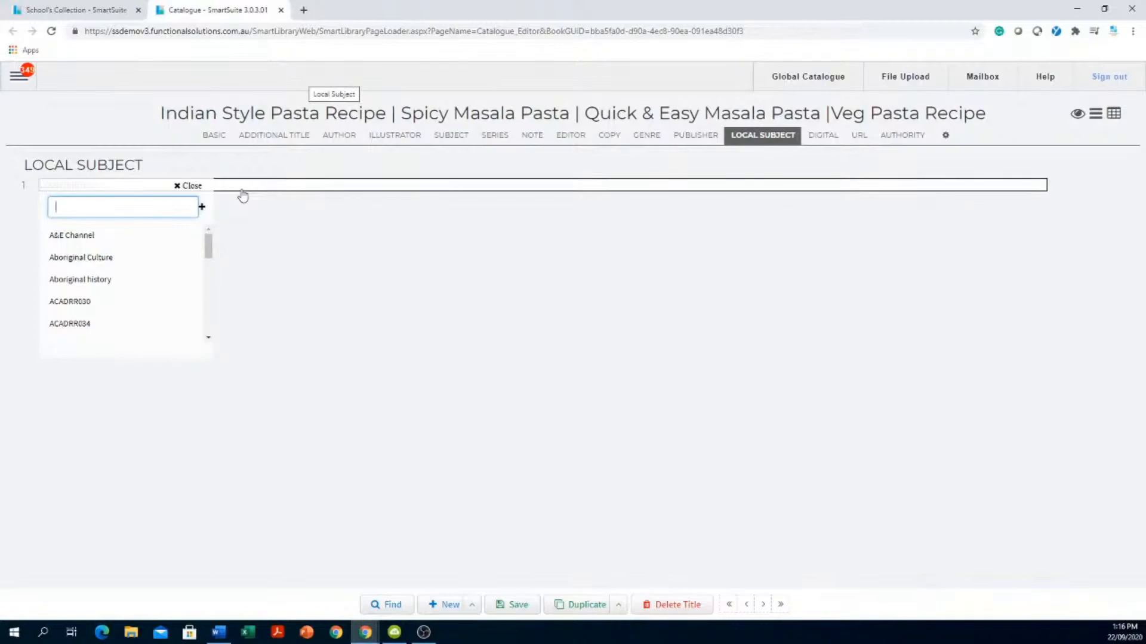
{"action": "type", "text": "year 10"}
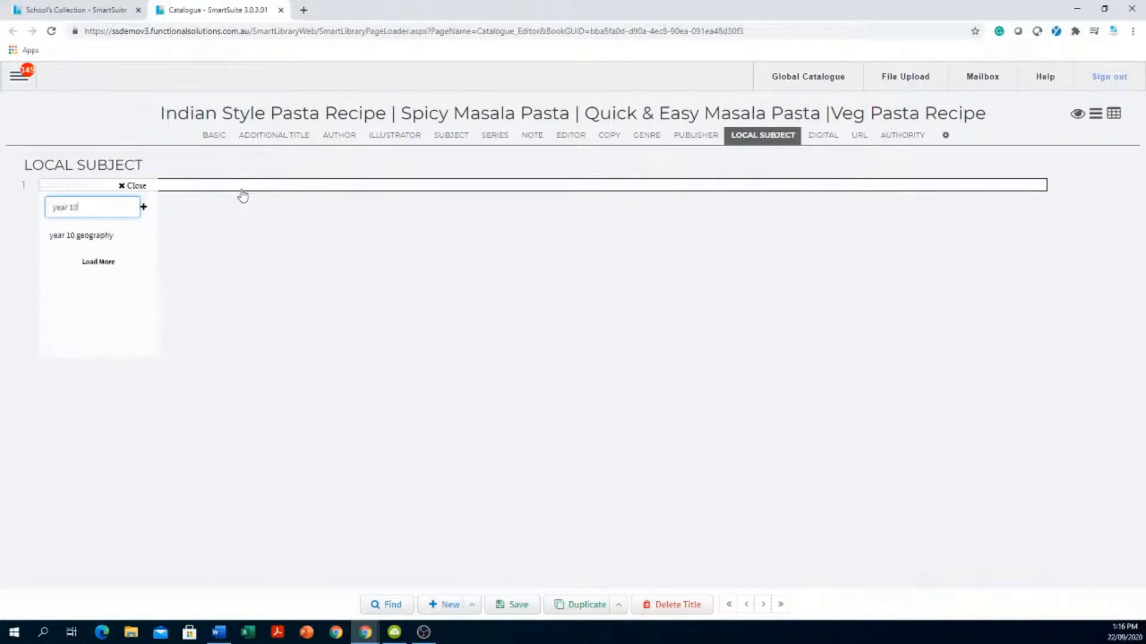
{"action": "key", "text": "Return"}
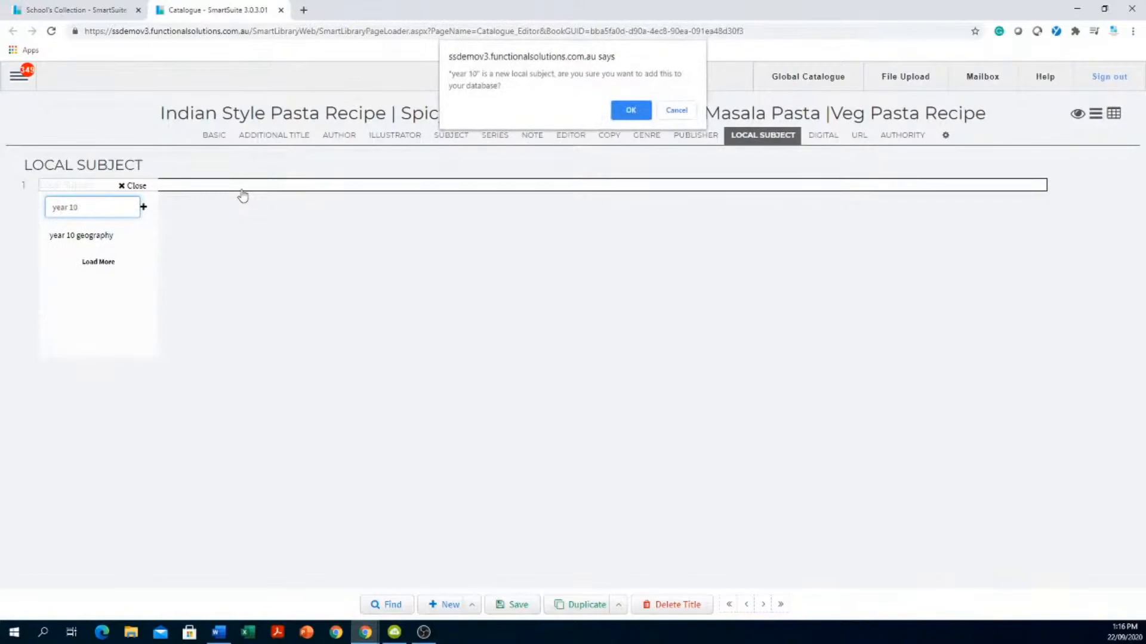
{"action": "left_click", "coordinate": [680, 112]}
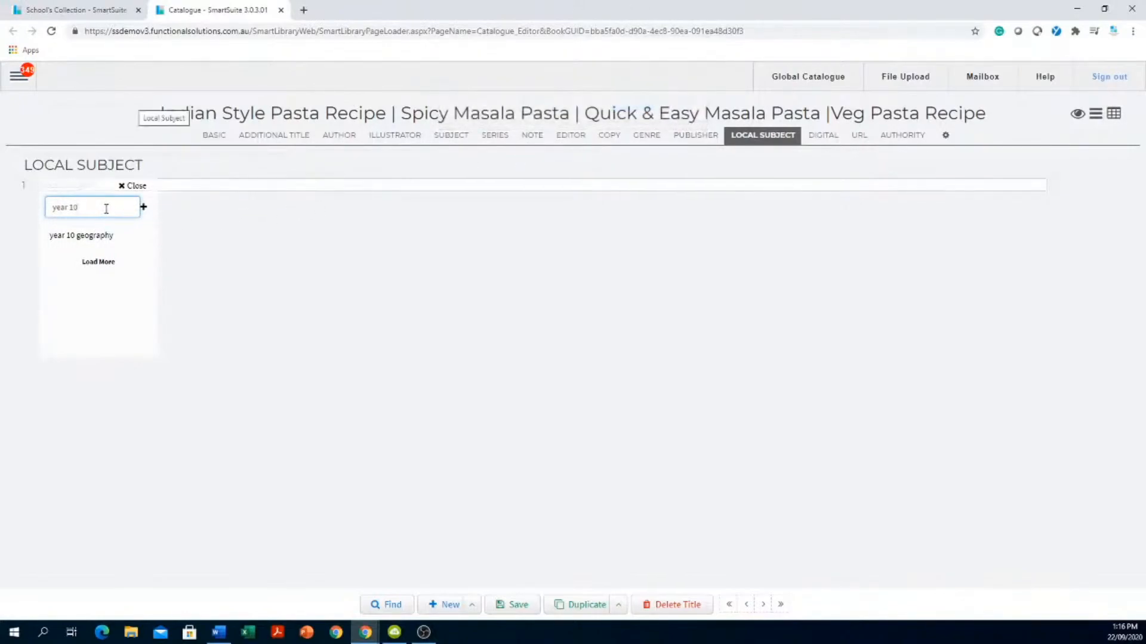
{"action": "type", "text": "itch"}
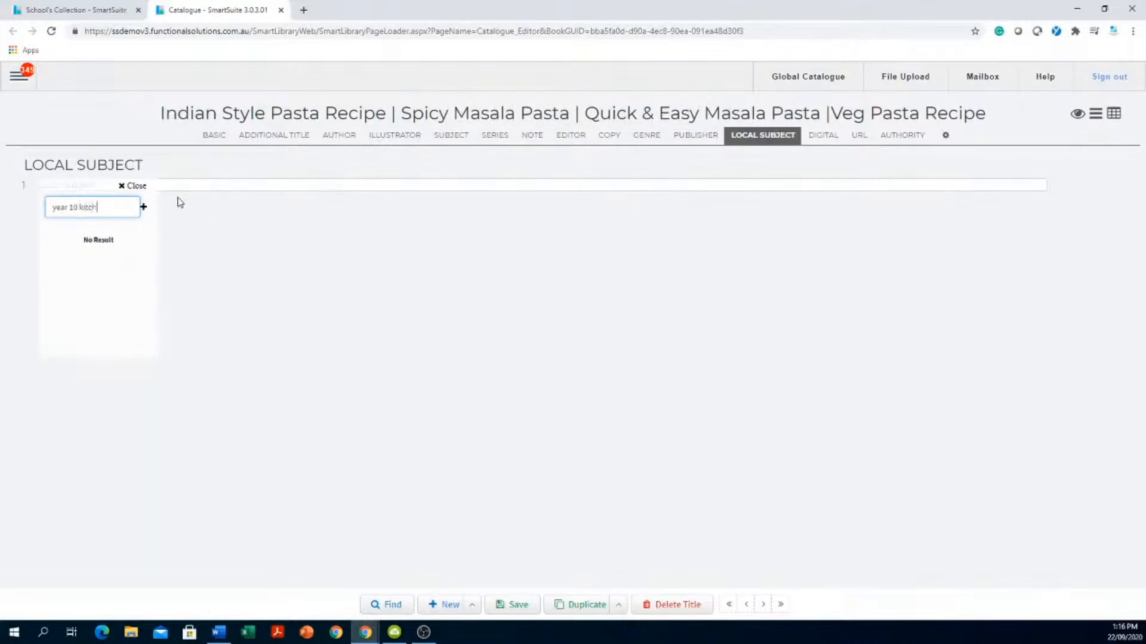
{"action": "type", "text": "en management"}
{"action": "key", "text": "Return"}
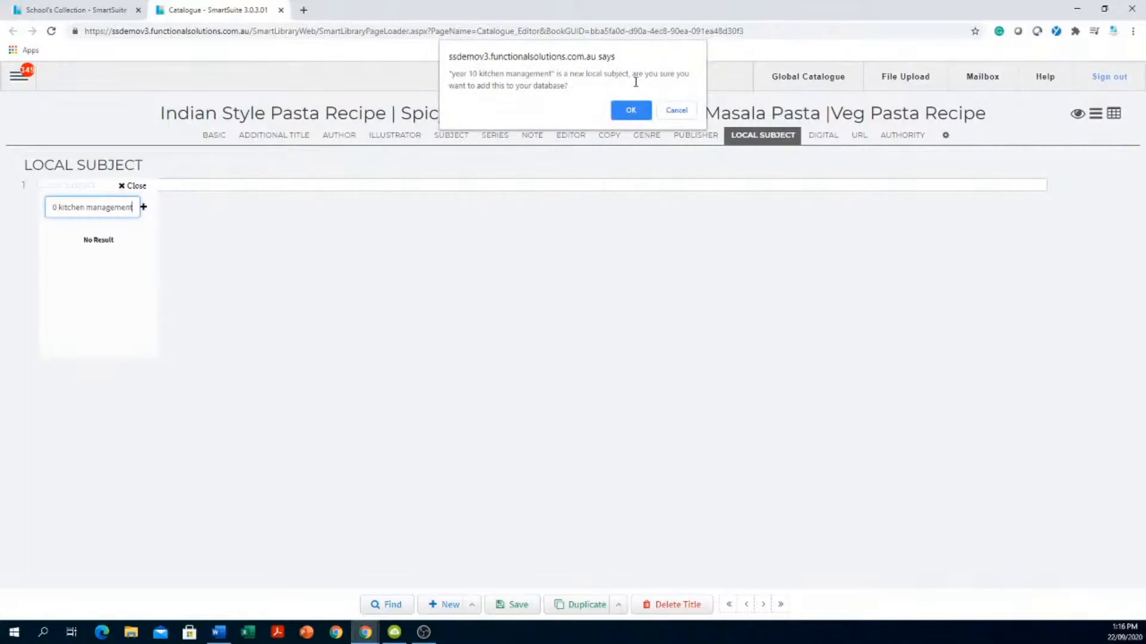
{"action": "left_click", "coordinate": [629, 110]}
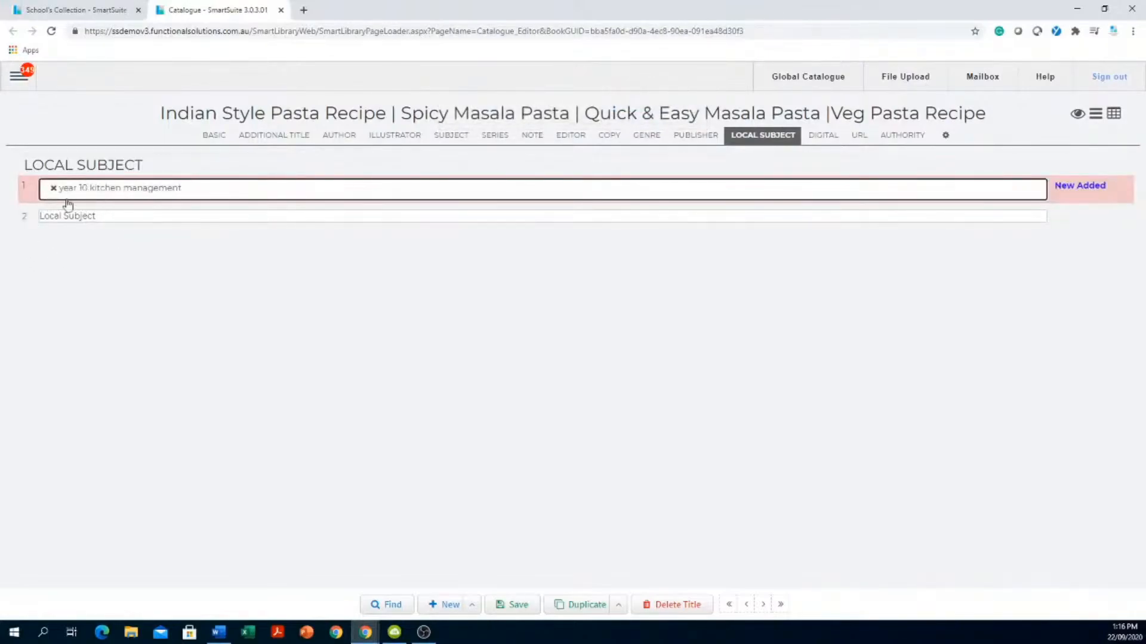
- Add 'Home eco' as a second new local subject, then show the Note section
{"action": "left_click", "coordinate": [175, 218]}
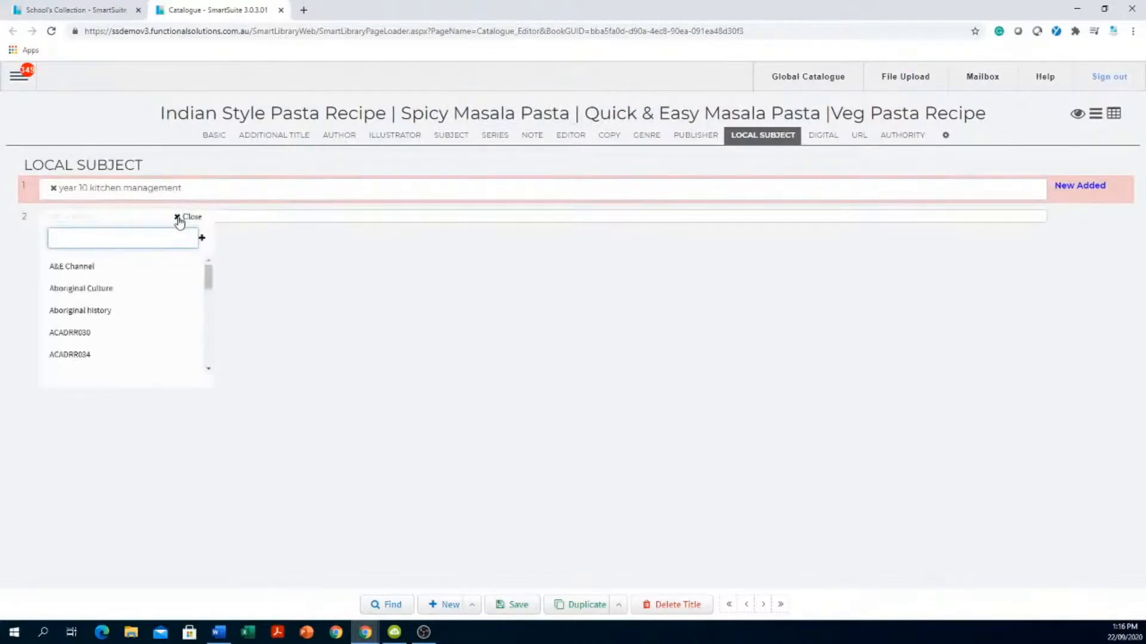
{"action": "type", "text": "Home"}
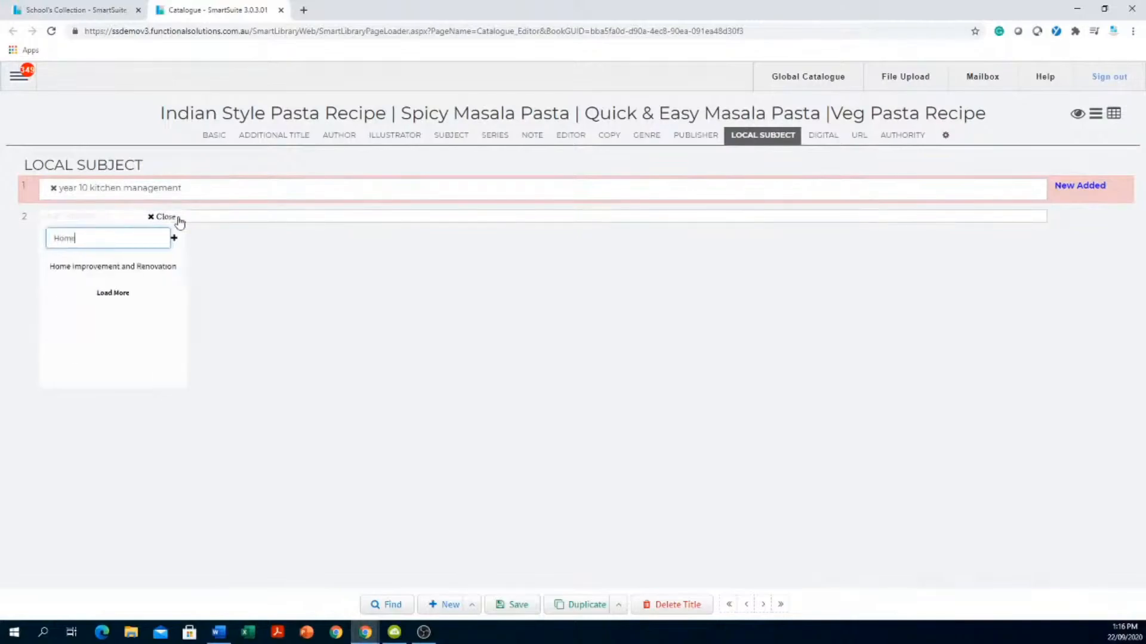
{"action": "type", "text": " ecu"}
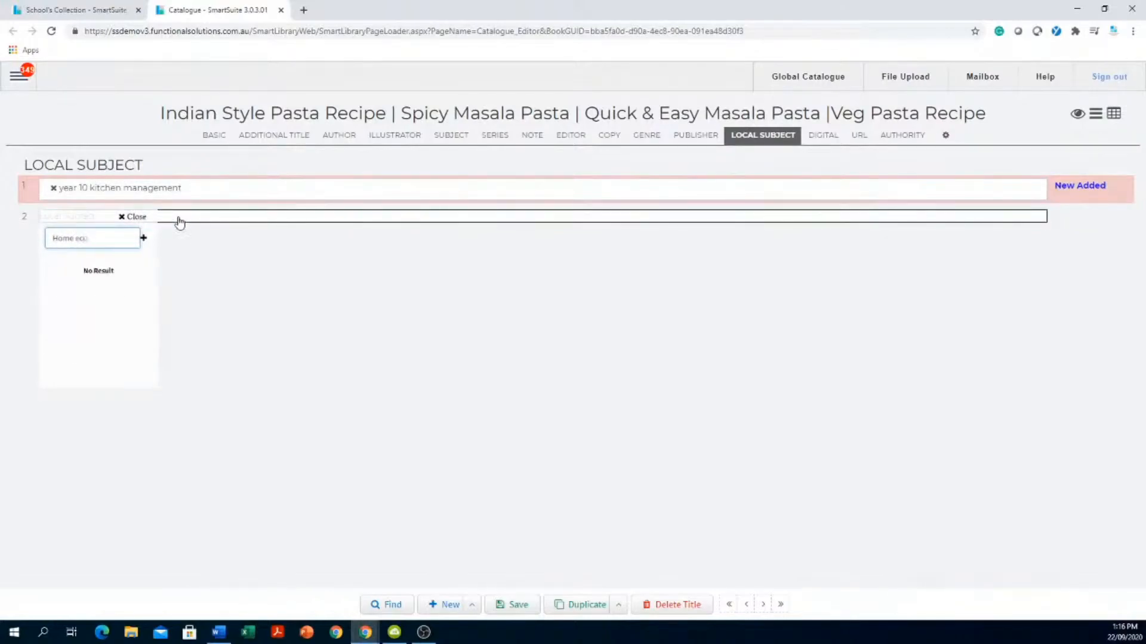
{"action": "key", "text": "BackSpace"}
{"action": "type", "text": "o"}
{"action": "key", "text": "Return"}
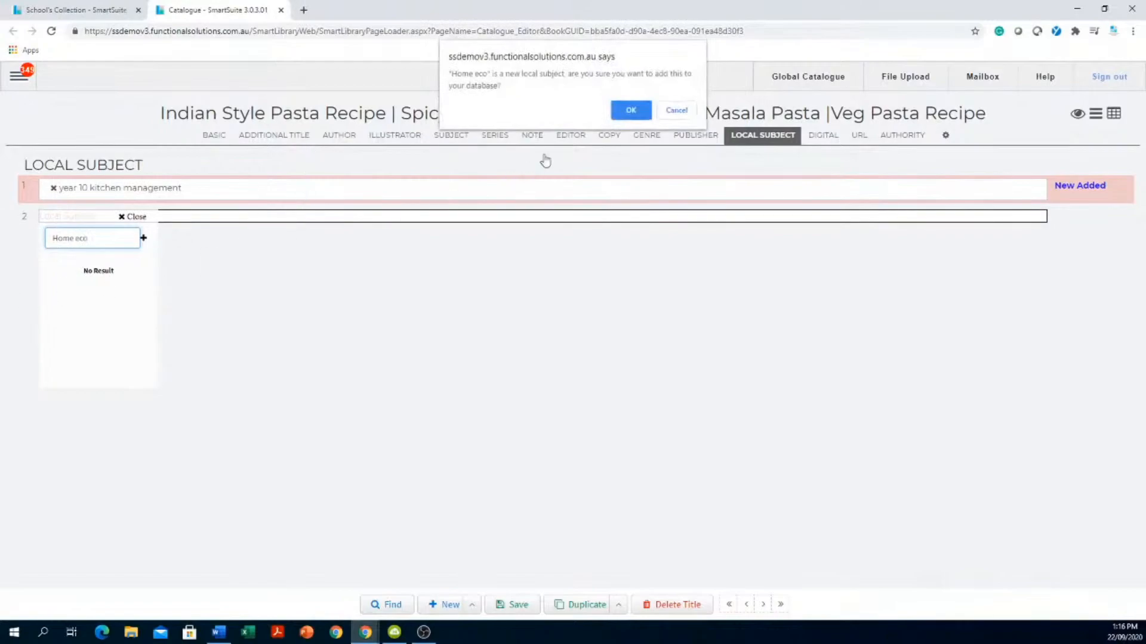
{"action": "left_click", "coordinate": [630, 110]}
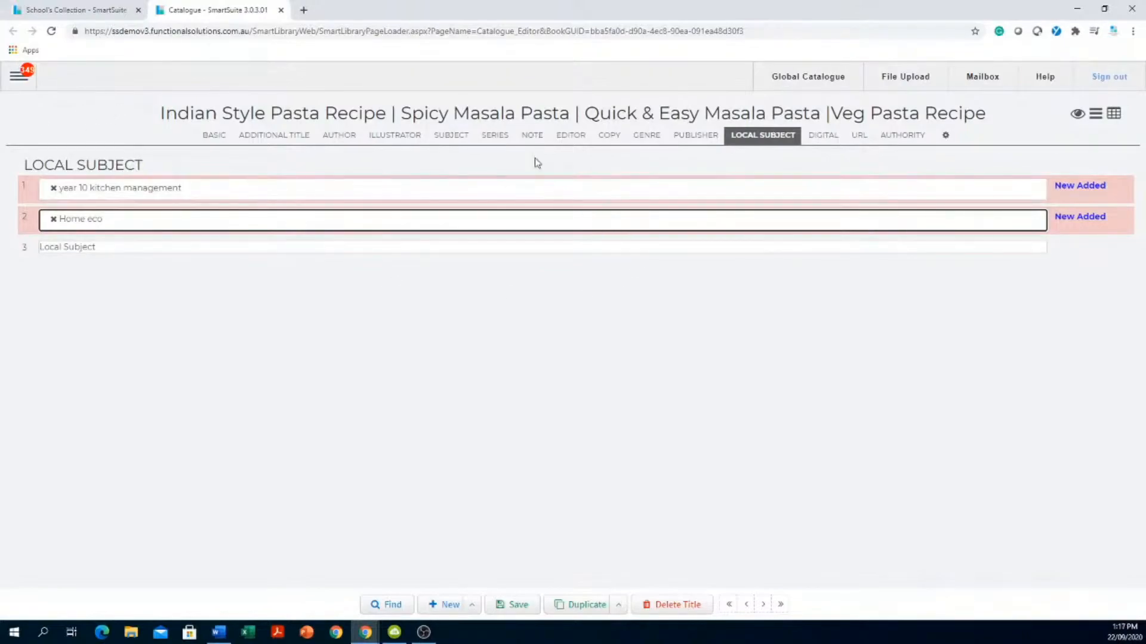
{"action": "left_click", "coordinate": [532, 137]}
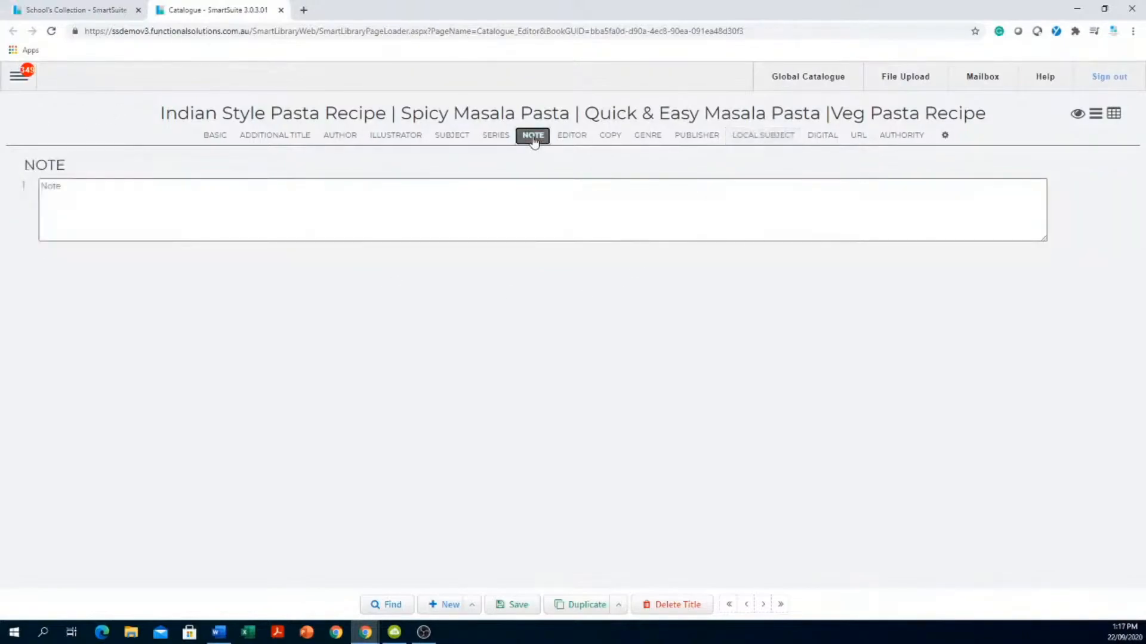
- Leave the Note empty and save the pasta recipe record
{"action": "left_click", "coordinate": [499, 191]}
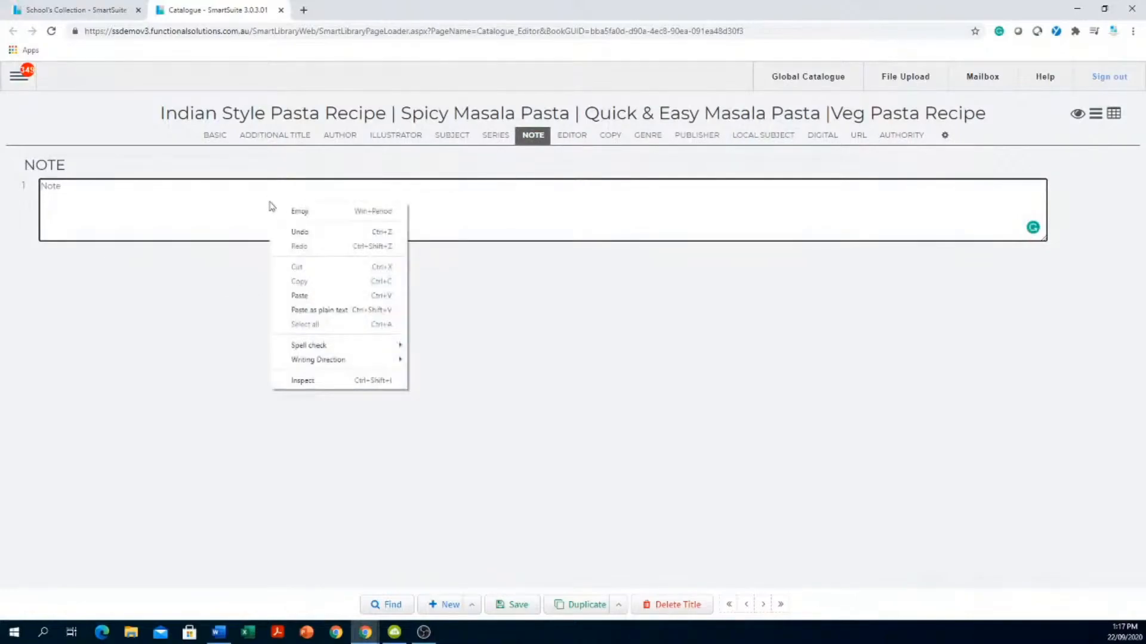
{"action": "left_click", "coordinate": [655, 322]}
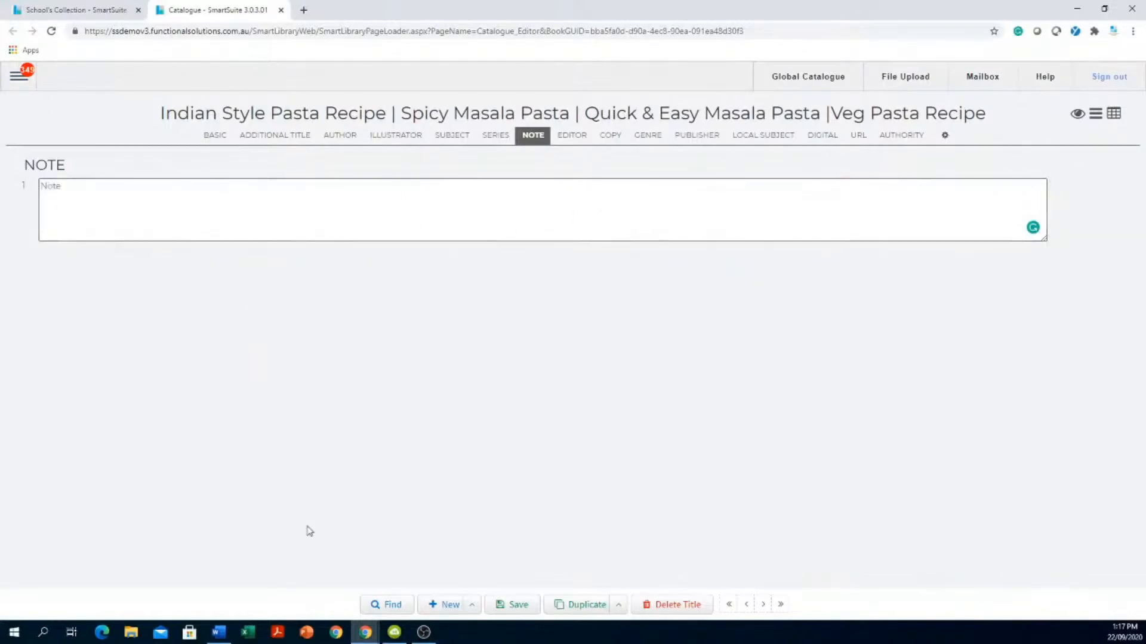
{"action": "left_click", "coordinate": [519, 605]}
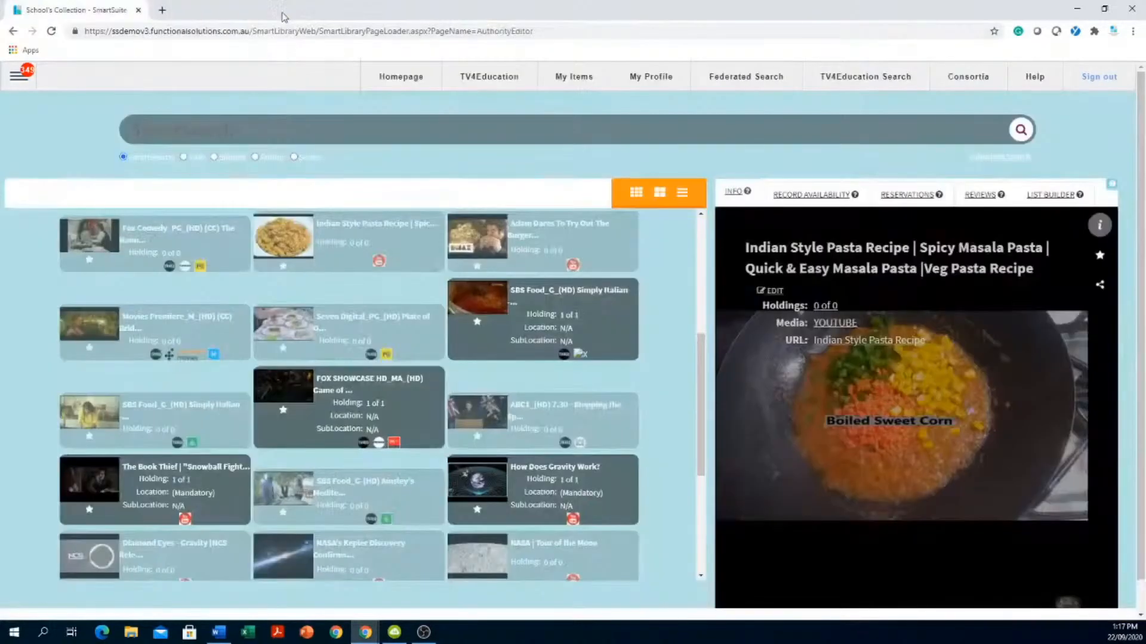
- Close the catalogue editor tab and scroll through the School's Collection results
{"action": "left_click", "coordinate": [281, 10]}
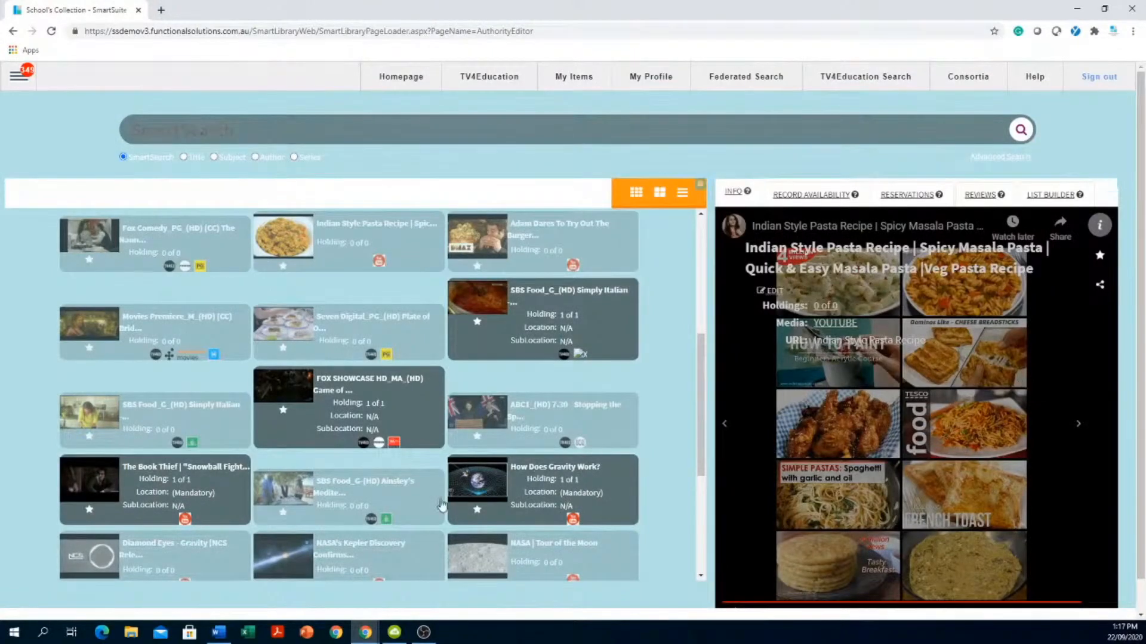
{"action": "scroll", "coordinate": [521, 550], "scroll_direction": "down", "scroll_amount": 3}
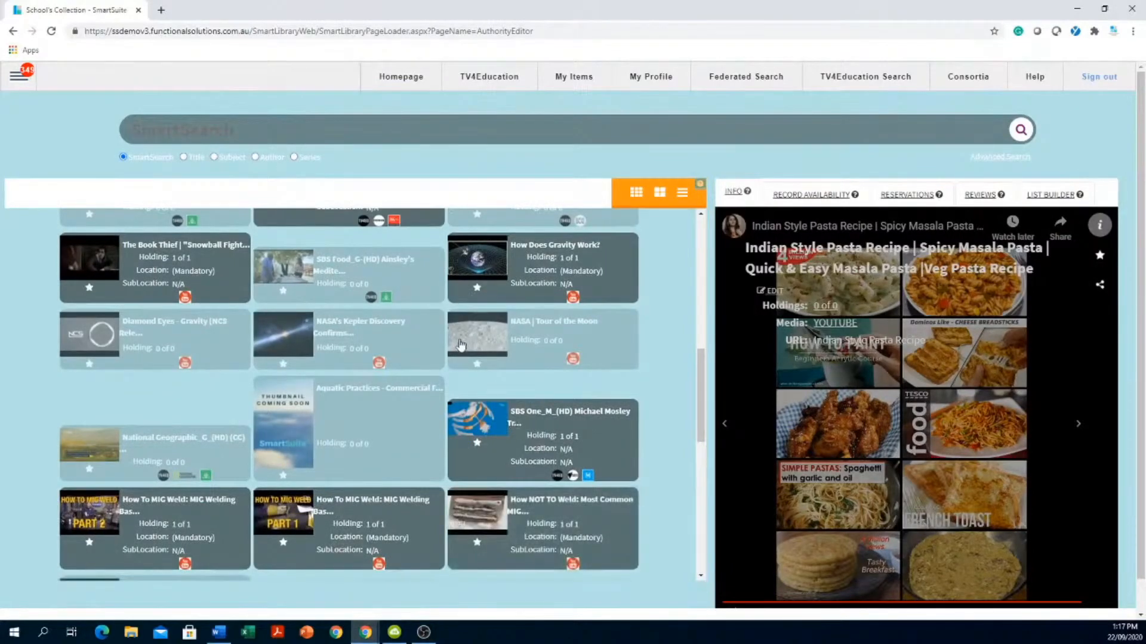
{"action": "scroll", "coordinate": [459, 344], "scroll_direction": "up", "scroll_amount": 5}
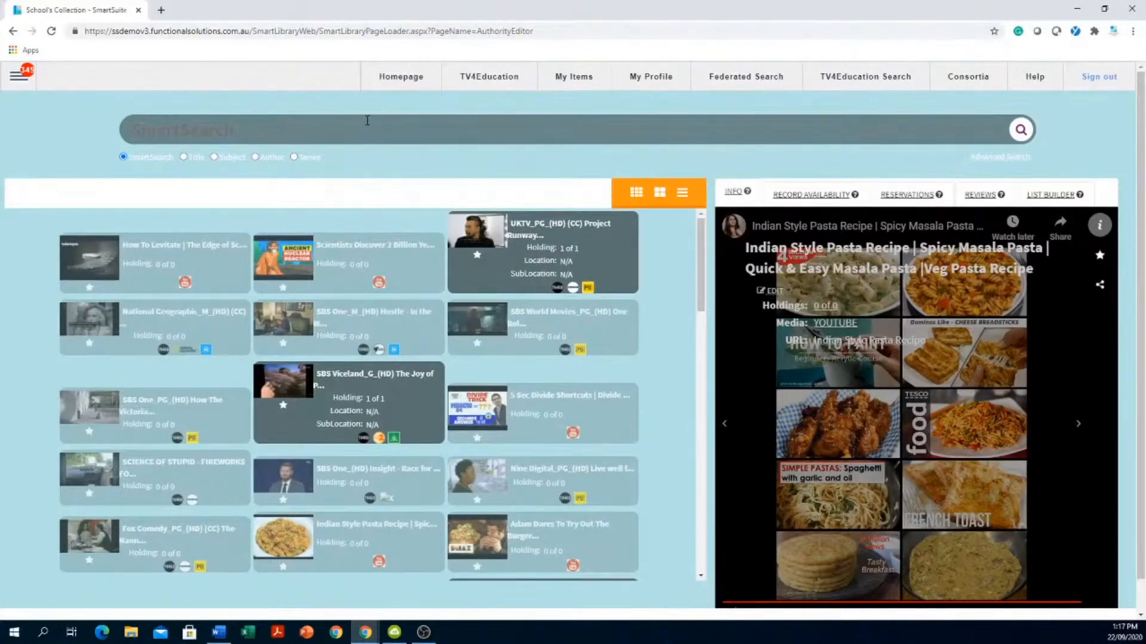
- Search the collection for 'maths' and browse results like Mental maths strategies
{"action": "type", "text": "maths"}
{"action": "key", "text": "Return"}
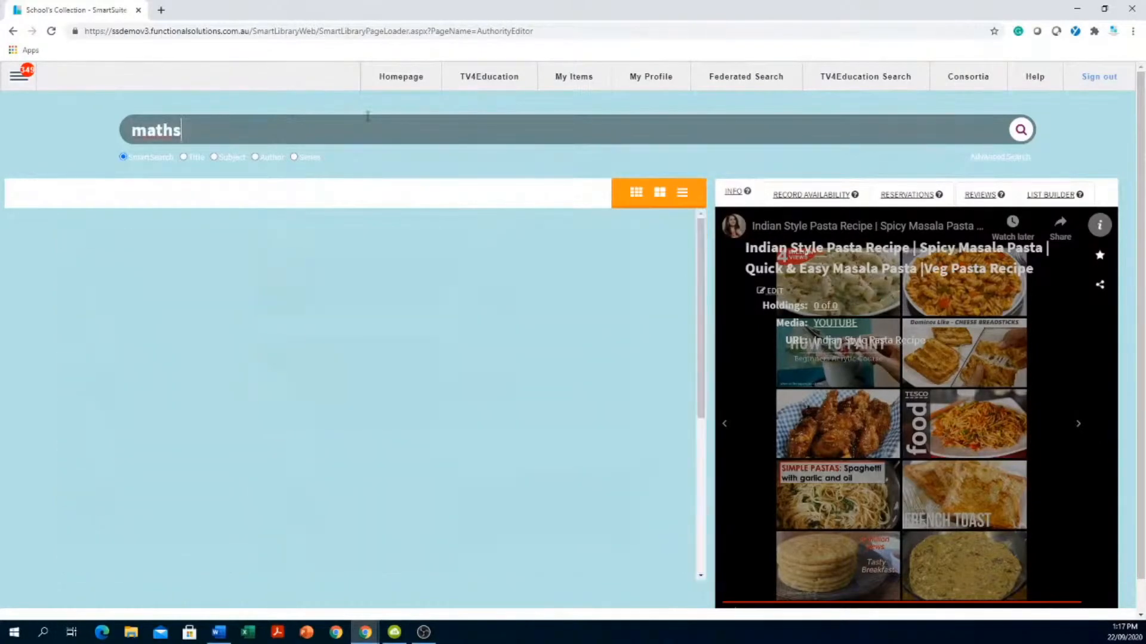
{"action": "scroll", "coordinate": [333, 525], "scroll_direction": "down", "scroll_amount": 4}
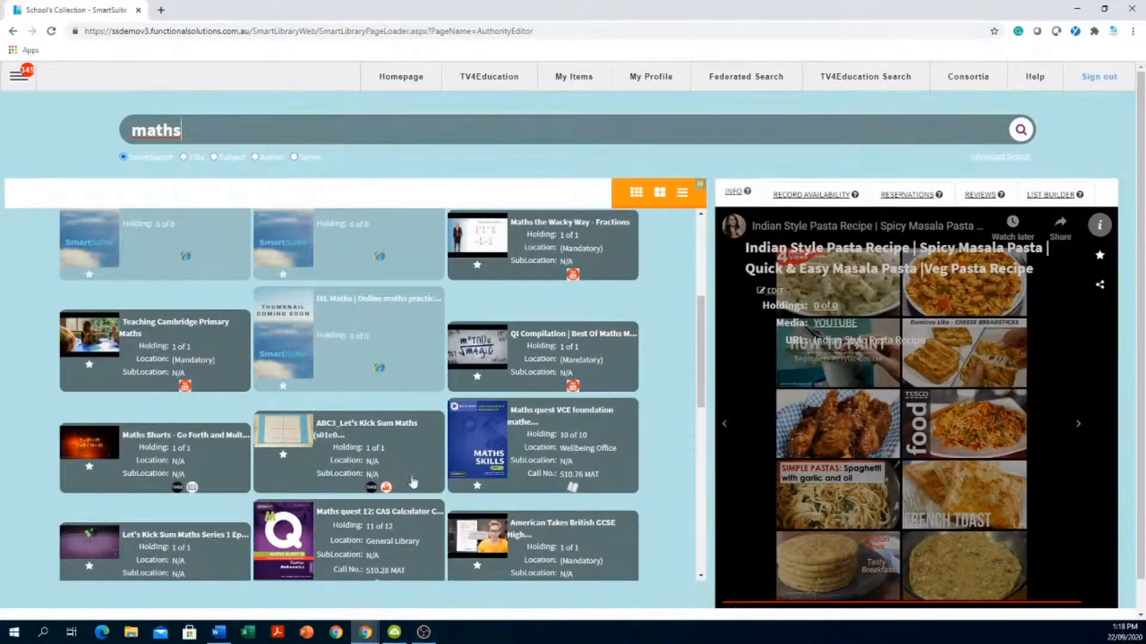
{"action": "scroll", "coordinate": [403, 488], "scroll_direction": "down", "scroll_amount": 5}
{"action": "scroll", "coordinate": [403, 484], "scroll_direction": "down", "scroll_amount": 2}
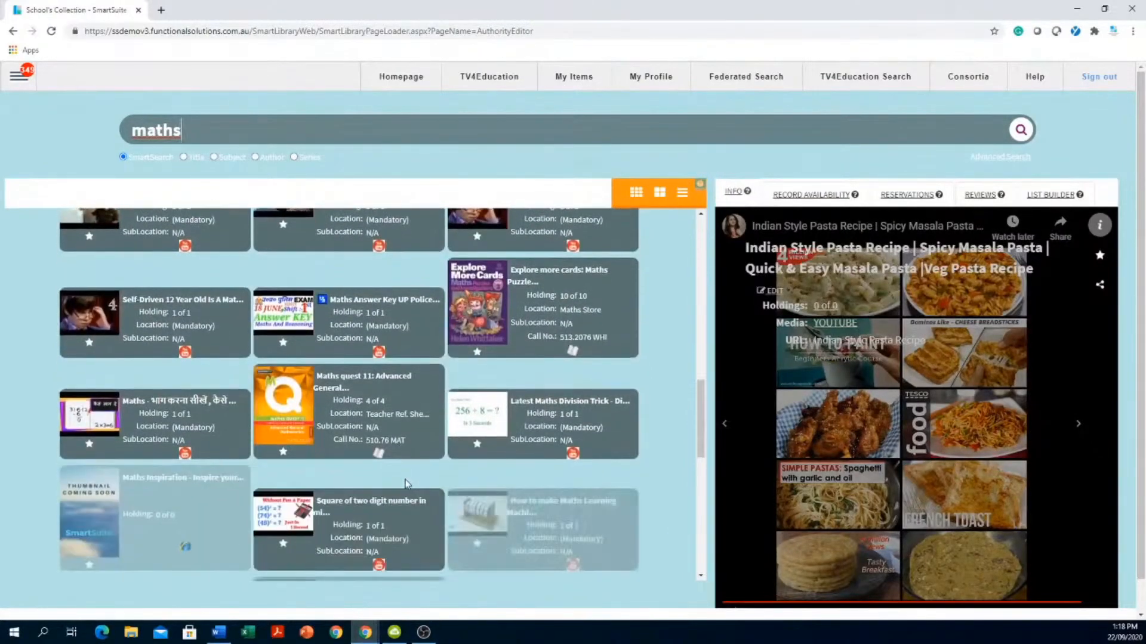
{"action": "scroll", "coordinate": [406, 483], "scroll_direction": "up", "scroll_amount": 5}
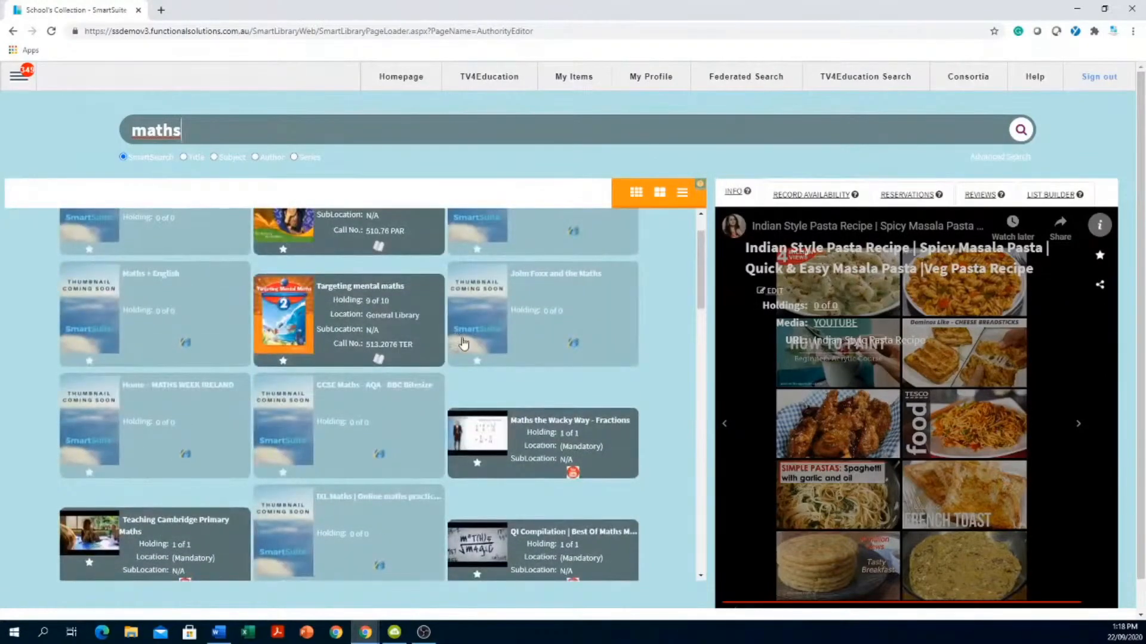
{"action": "scroll", "coordinate": [464, 344], "scroll_direction": "up", "scroll_amount": 1}
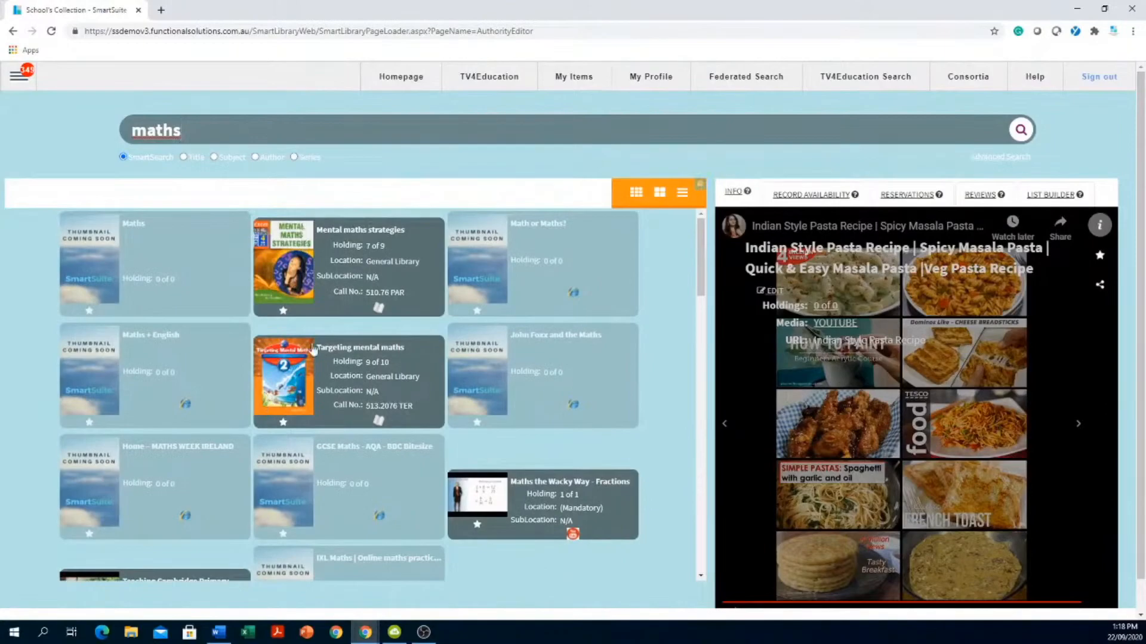
- Refine the search to 'maths tv4education' and browse results such as Maths the Wacky Way
{"action": "type", "text": "tv4education"}
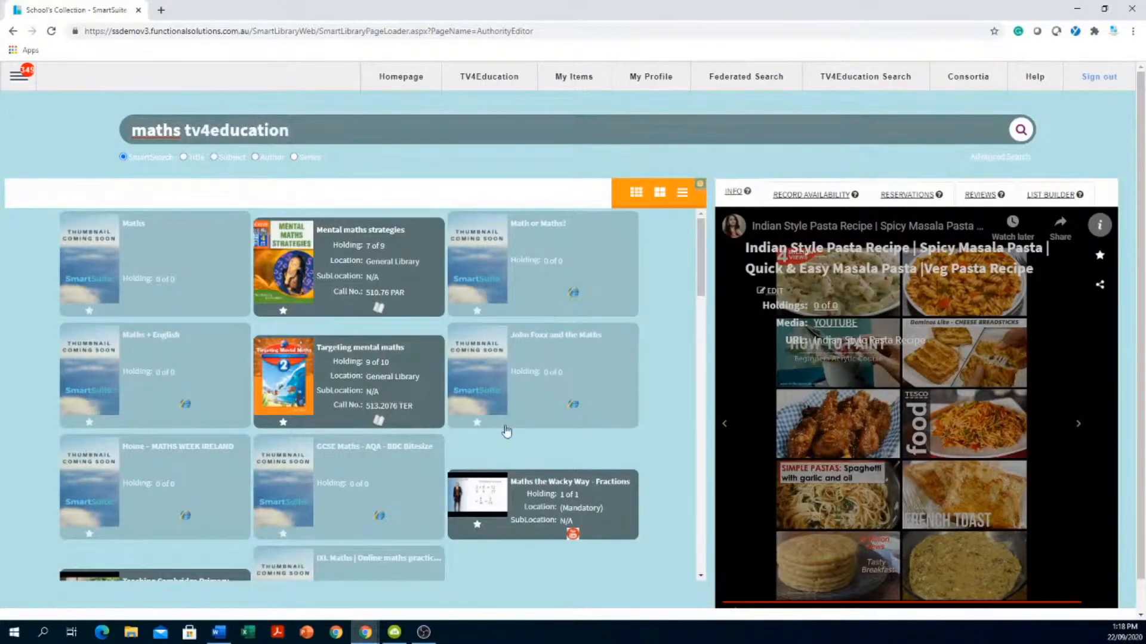
{"action": "key", "text": "Return"}
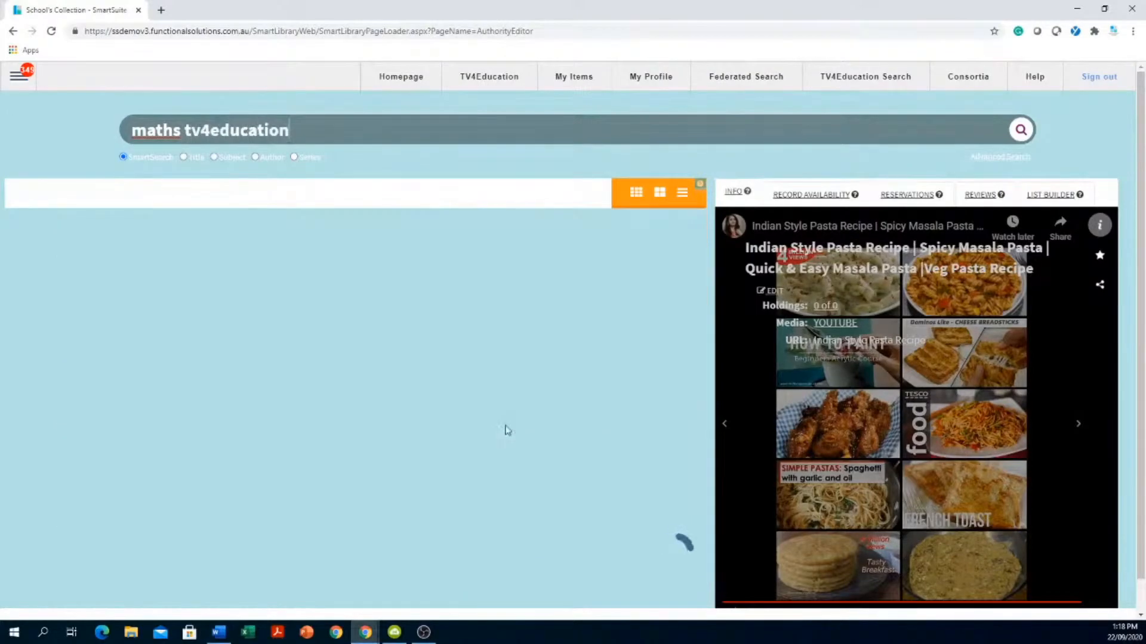
{"action": "scroll", "coordinate": [467, 547], "scroll_direction": "down", "scroll_amount": 1}
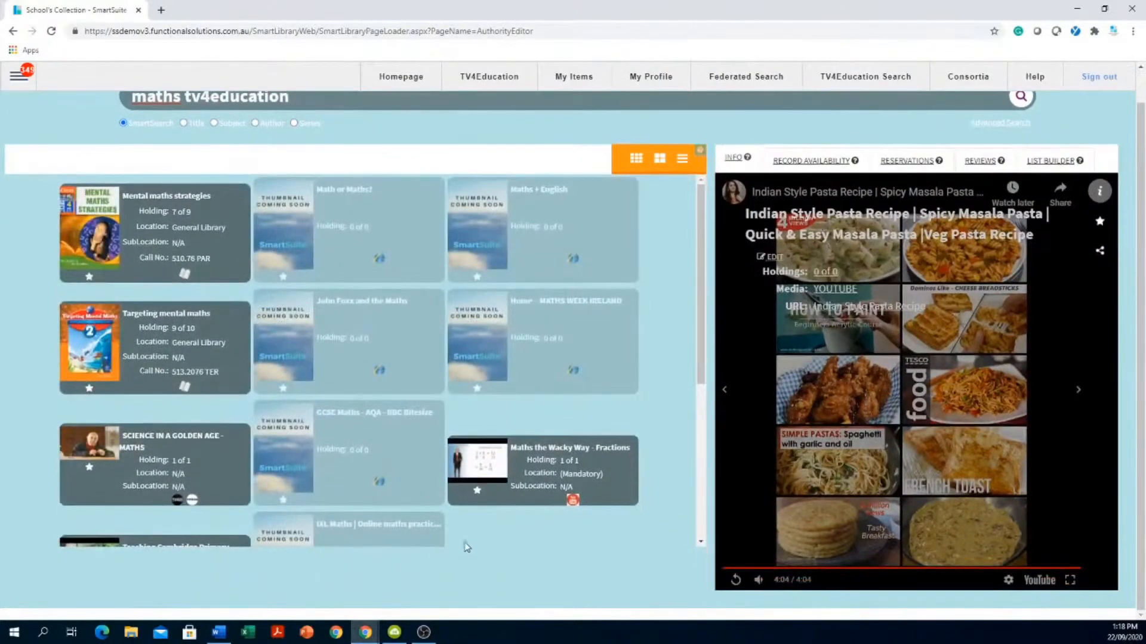
{"action": "scroll", "coordinate": [484, 534], "scroll_direction": "down", "scroll_amount": 5}
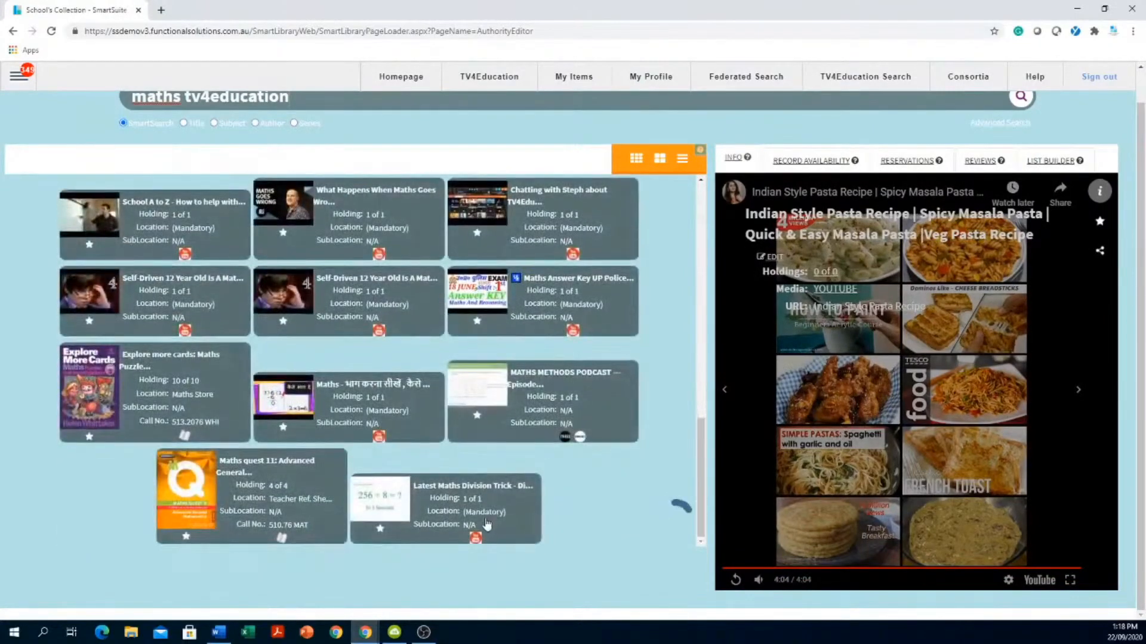
{"action": "scroll", "coordinate": [487, 523], "scroll_direction": "down", "scroll_amount": 5}
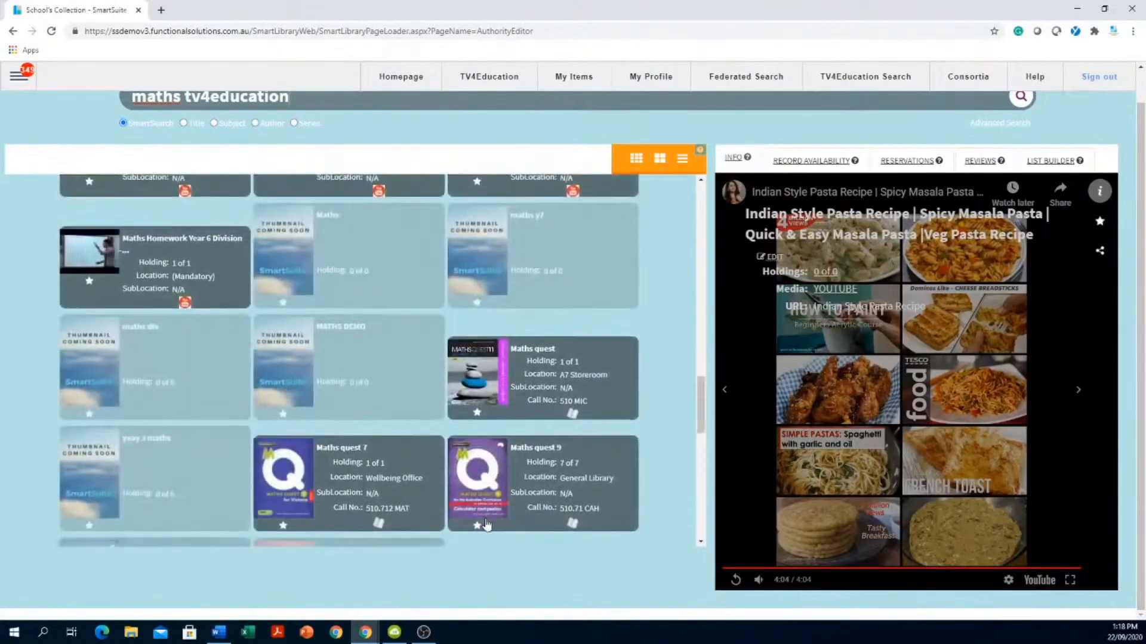
{"action": "scroll", "coordinate": [486, 518], "scroll_direction": "down", "scroll_amount": 2}
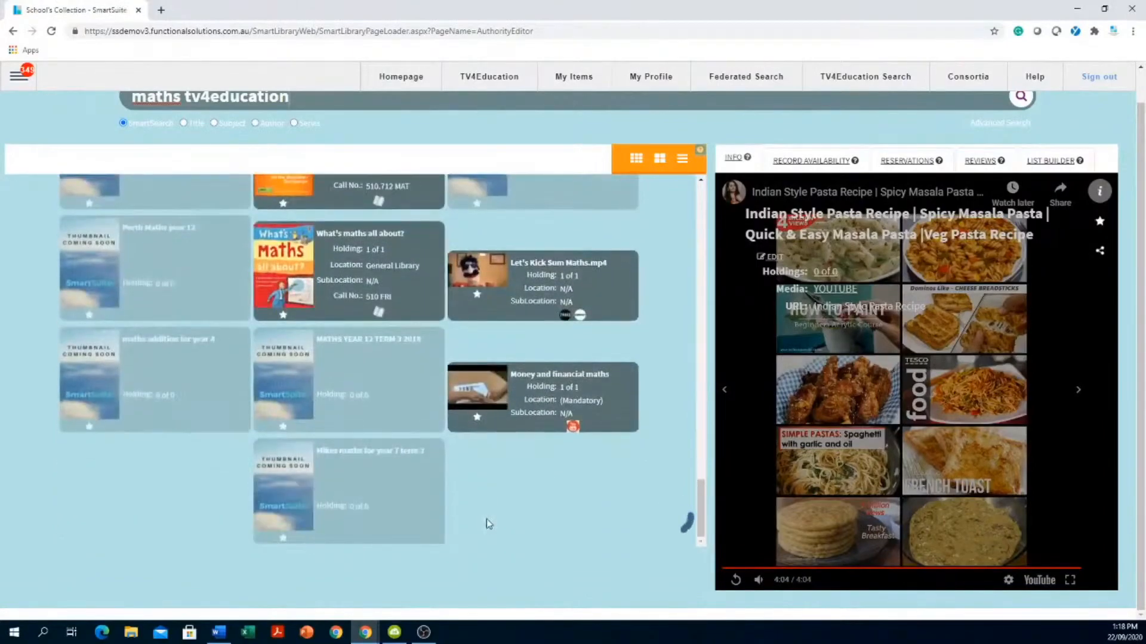
{"action": "left_click_drag", "start_coordinate": [701, 444], "coordinate": [739, 113]}
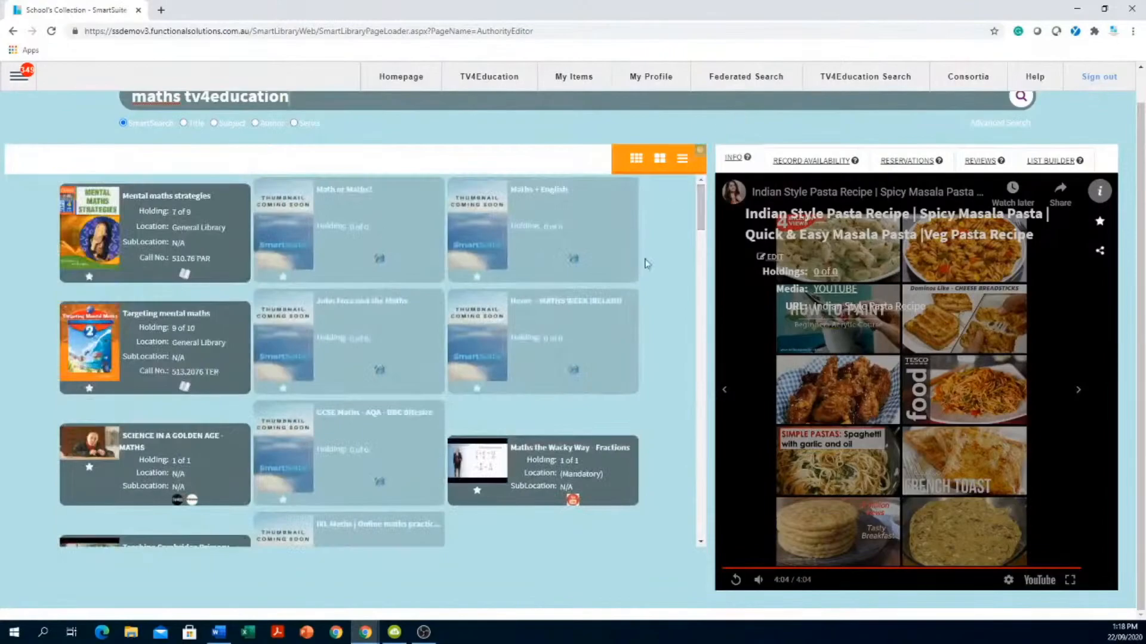
{"action": "scroll", "coordinate": [639, 227], "scroll_direction": "up", "scroll_amount": 1}
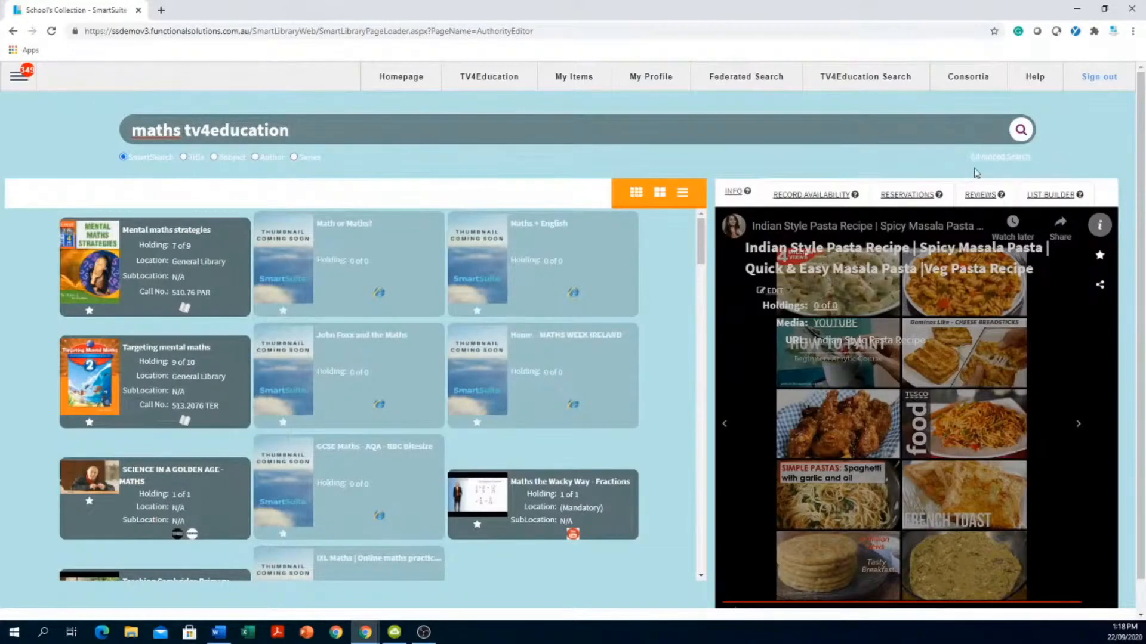
- Narrow the advanced search keyword to just 'maths' and run the search again
{"action": "left_click", "coordinate": [990, 158]}
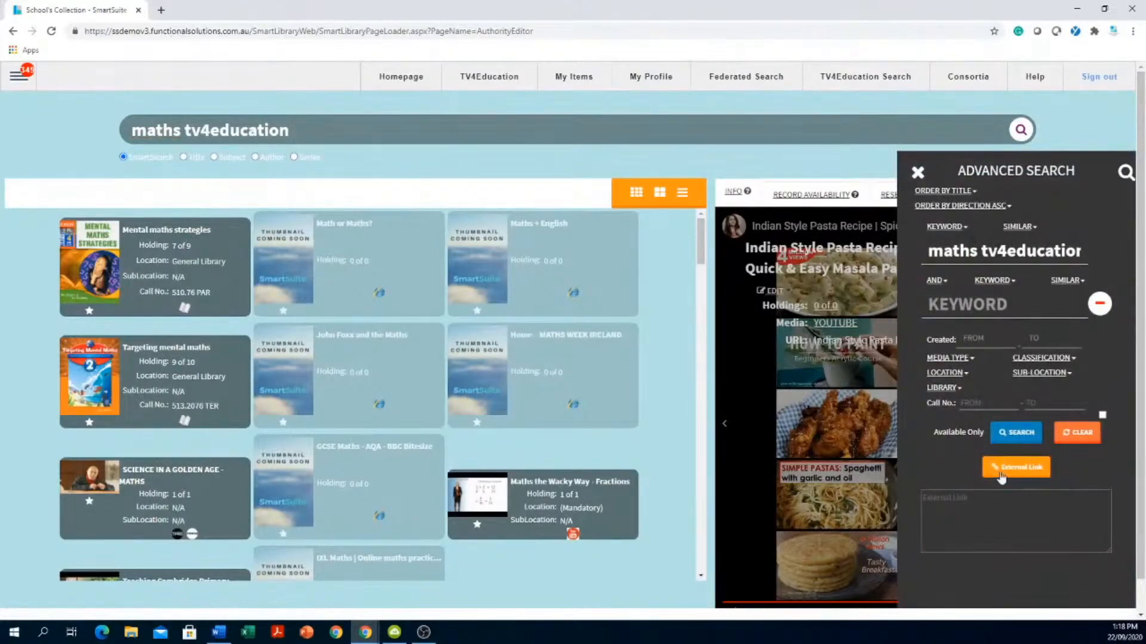
{"action": "left_click", "coordinate": [1021, 434]}
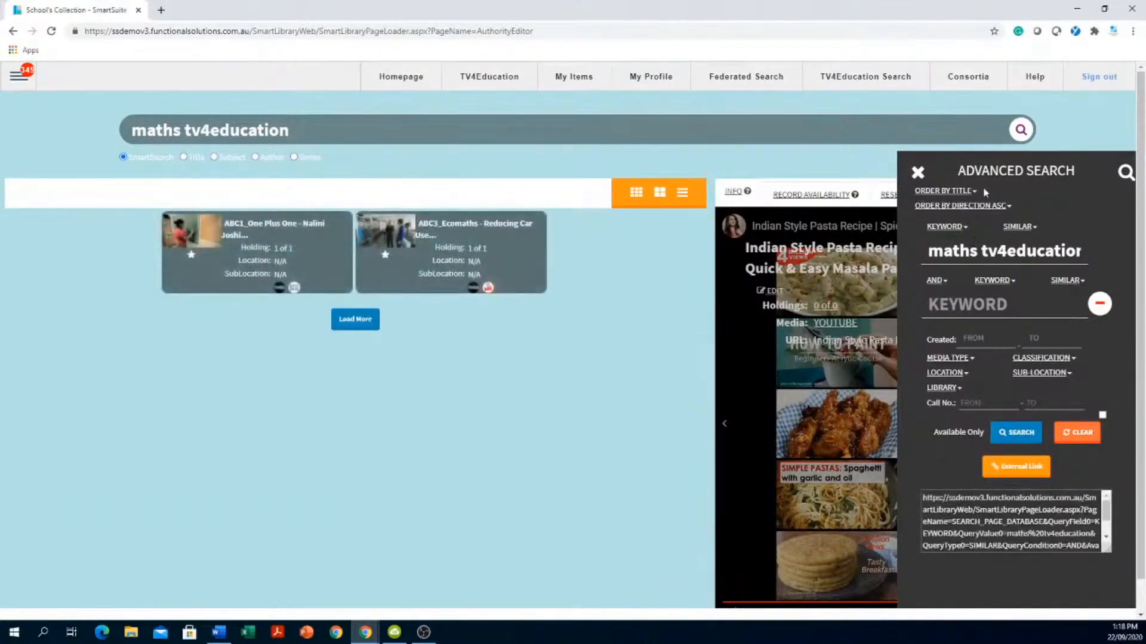
{"action": "double_click", "coordinate": [1015, 251]}
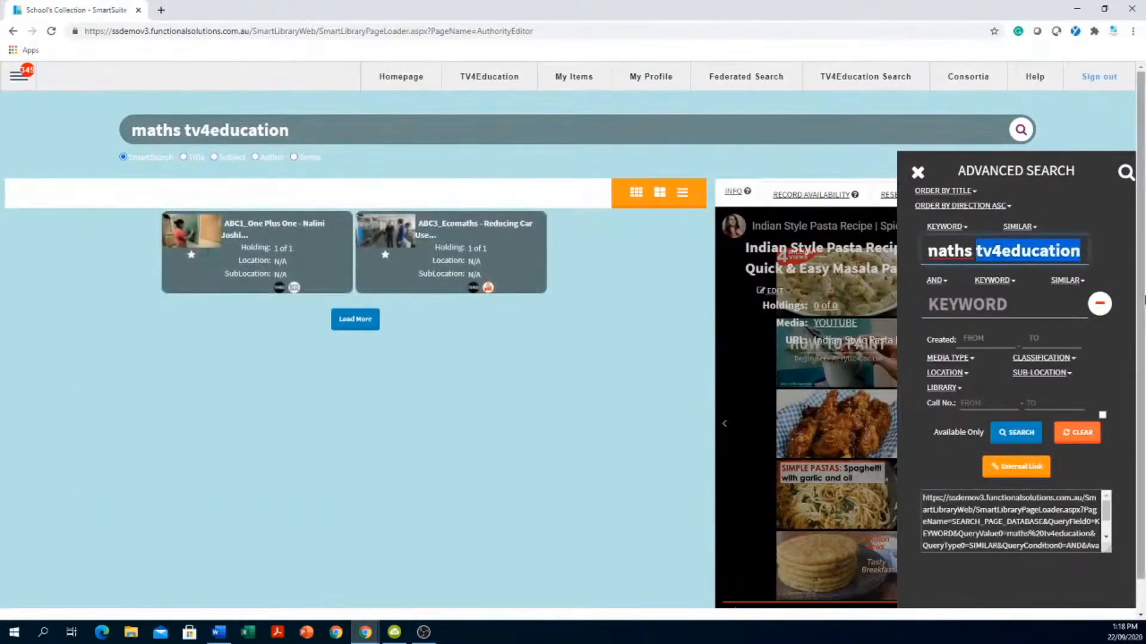
{"action": "key", "text": "BackSpace"}
{"action": "key", "text": "Return"}
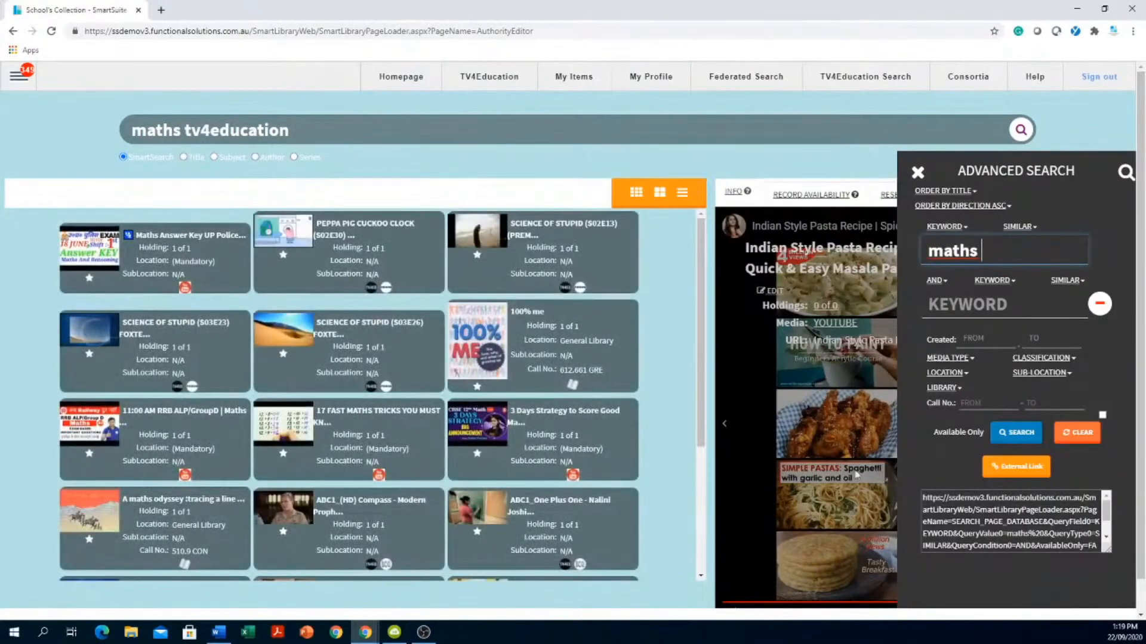
{"action": "left_click", "coordinate": [1006, 442]}
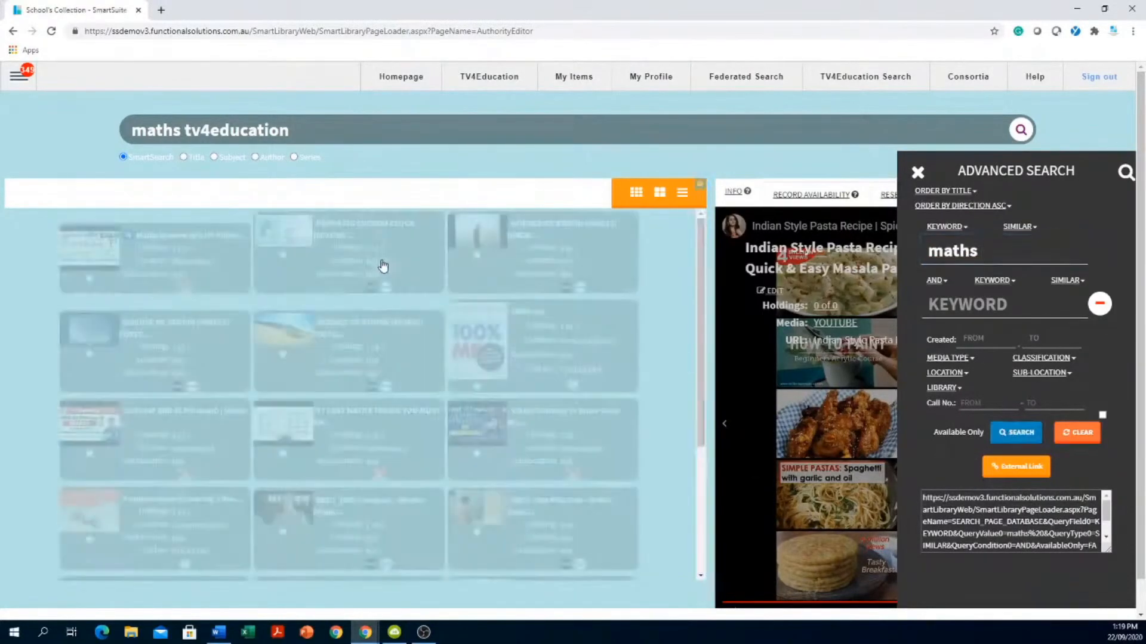
- Copy the maths search's external link to the clipboard and dismiss the confirmation
{"action": "scroll", "coordinate": [282, 341], "scroll_direction": "down", "scroll_amount": 3}
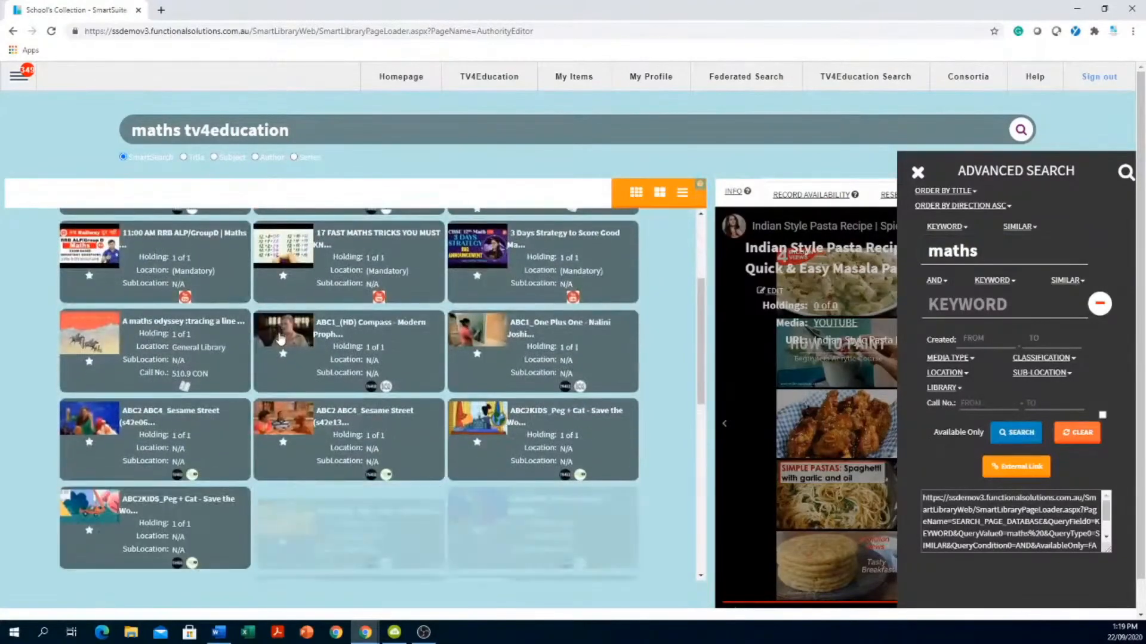
{"action": "scroll", "coordinate": [281, 338], "scroll_direction": "down", "scroll_amount": 5}
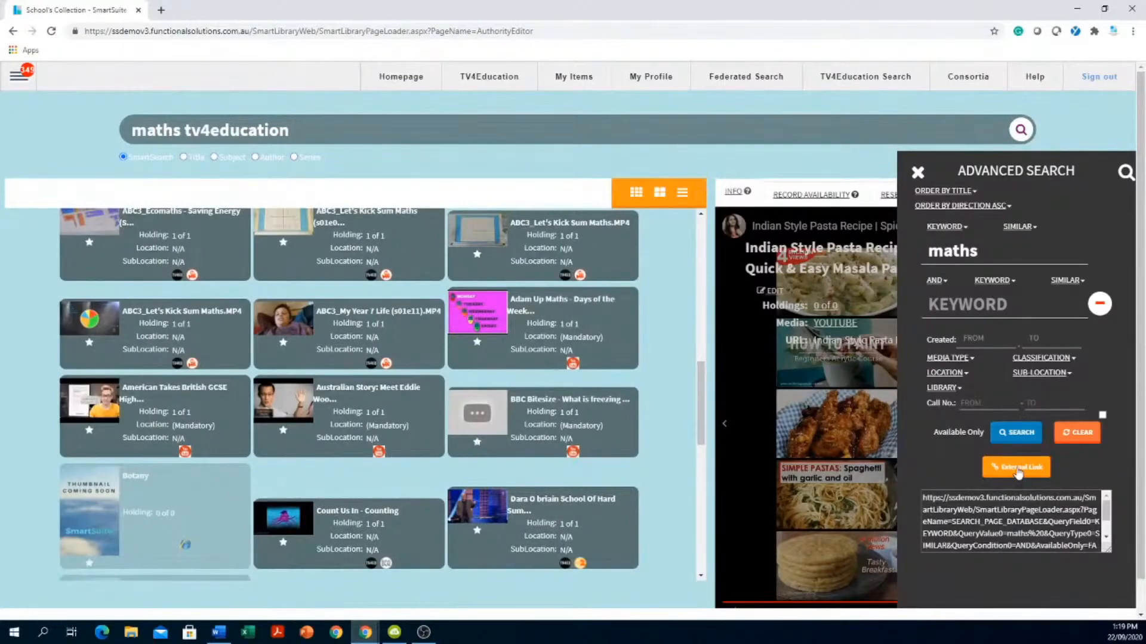
{"action": "left_click", "coordinate": [1019, 471]}
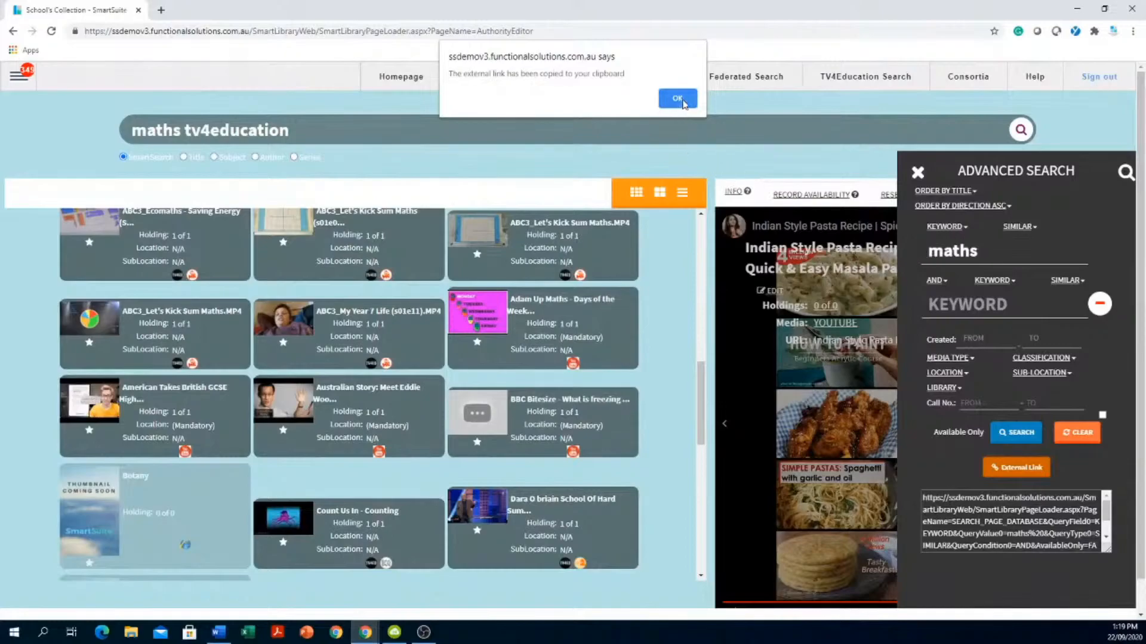
{"action": "left_click", "coordinate": [678, 99]}
{"action": "left_click_drag", "start_coordinate": [545, 159], "coordinate": [396, 266]}
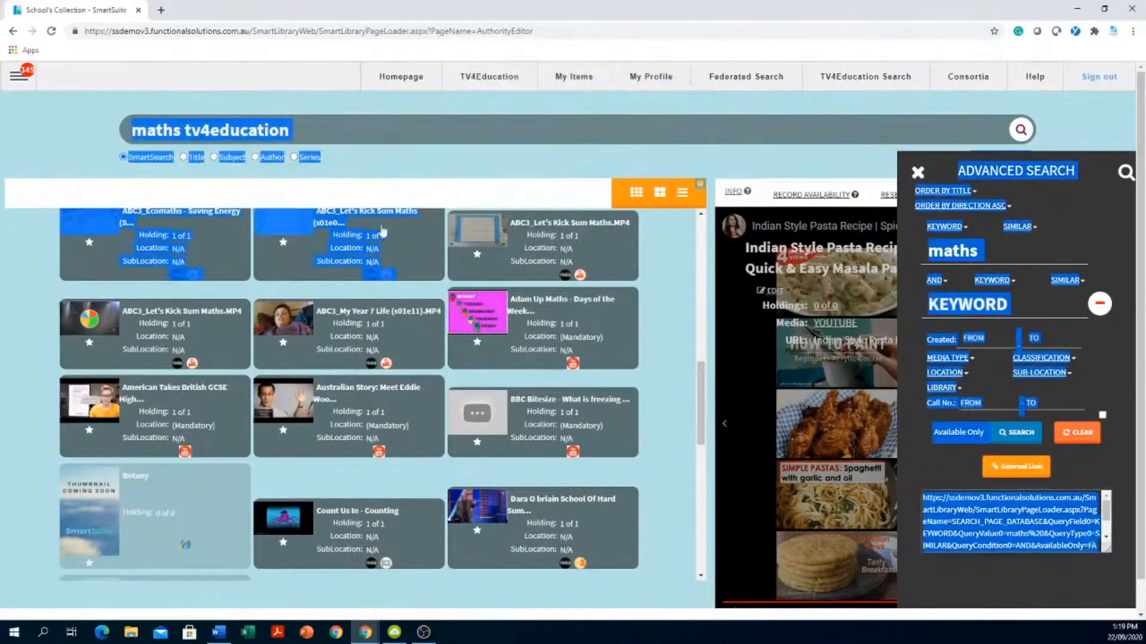
{"action": "left_click", "coordinate": [56, 140]}
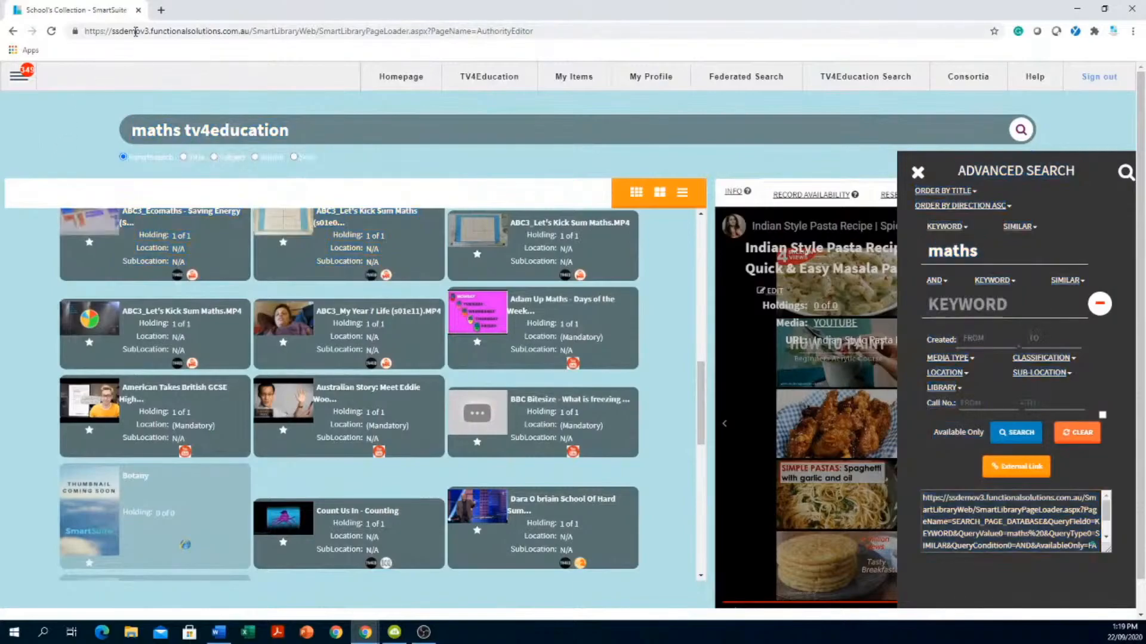
- Paste the copied maths search link into a new Chrome tab and load it
{"action": "left_click", "coordinate": [162, 11]}
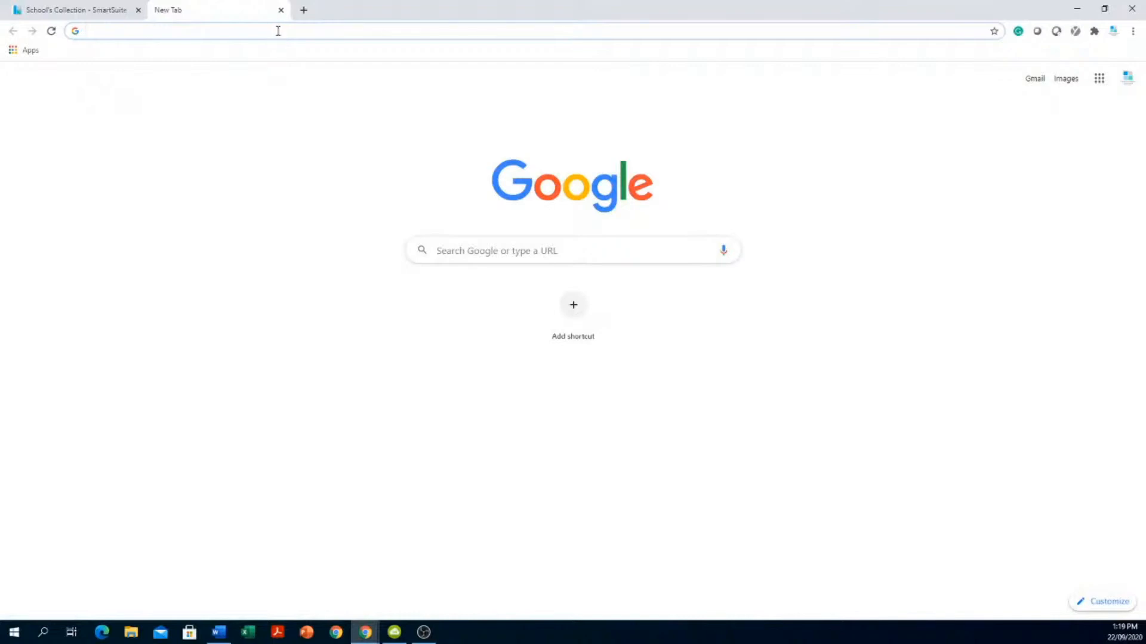
{"action": "right_click", "coordinate": [278, 31]}
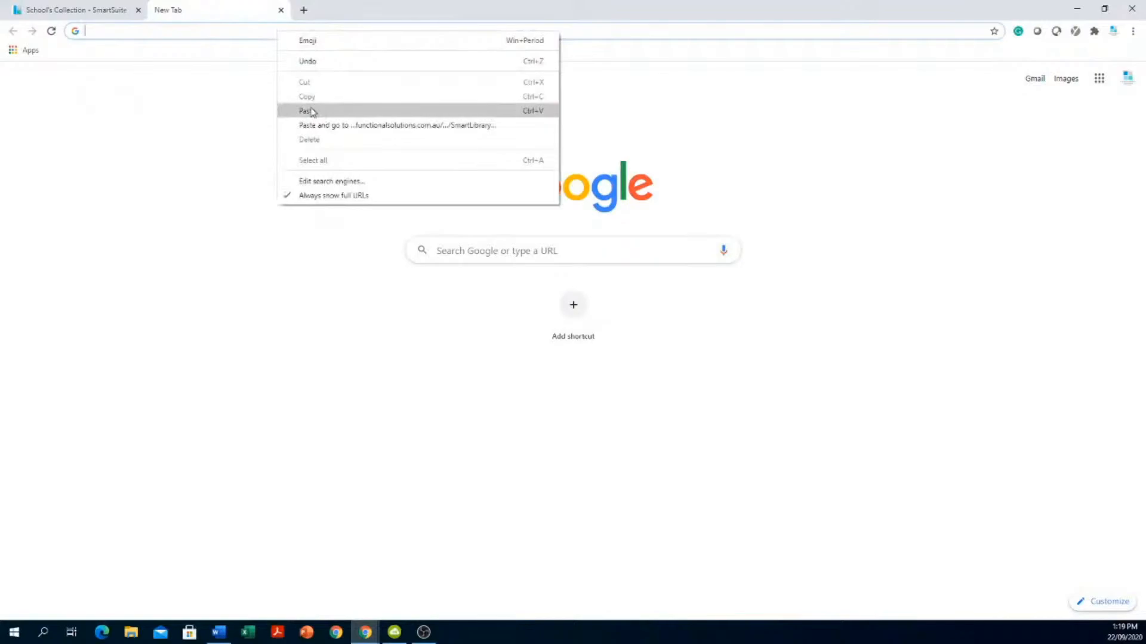
{"action": "left_click", "coordinate": [51, 9]}
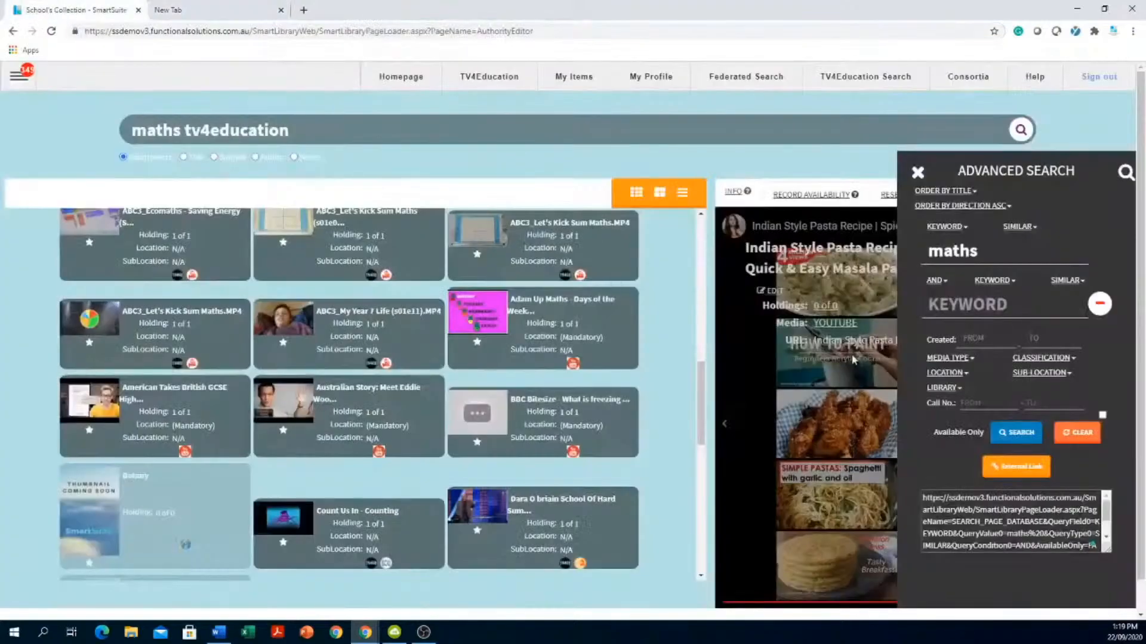
{"action": "left_click", "coordinate": [988, 470]}
{"action": "left_click", "coordinate": [215, 10]}
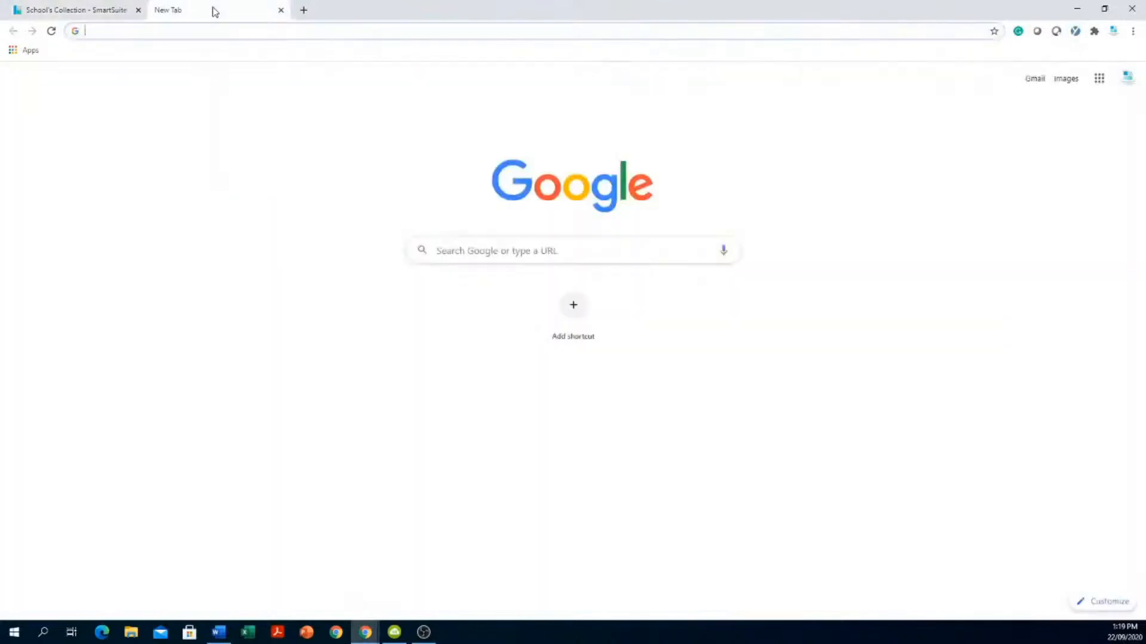
{"action": "right_click", "coordinate": [231, 31]}
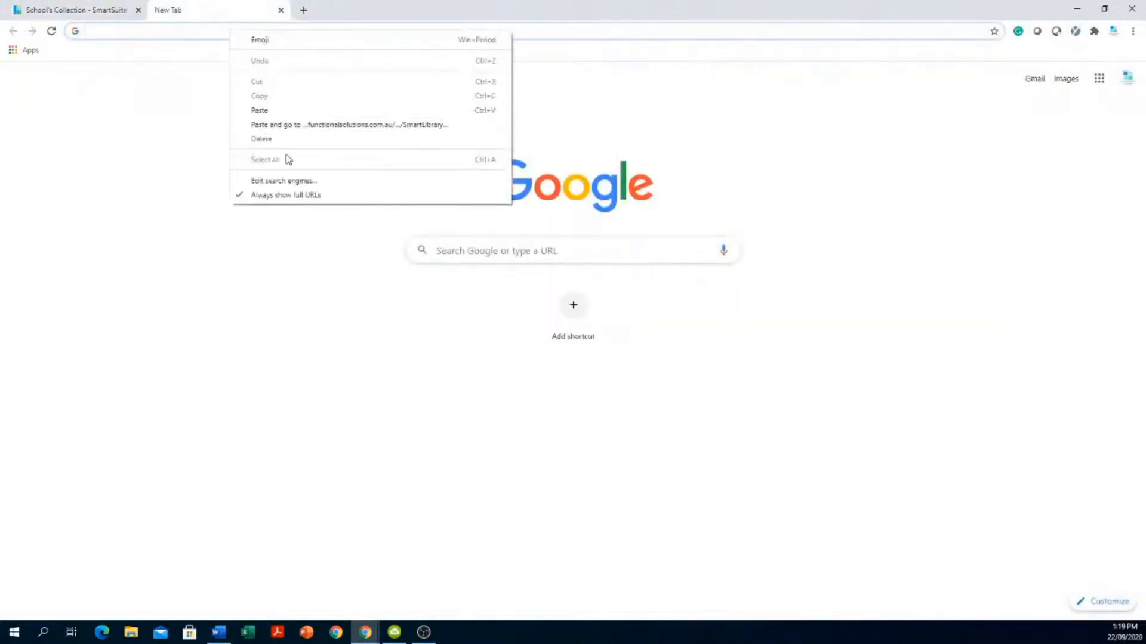
{"action": "left_click", "coordinate": [284, 111]}
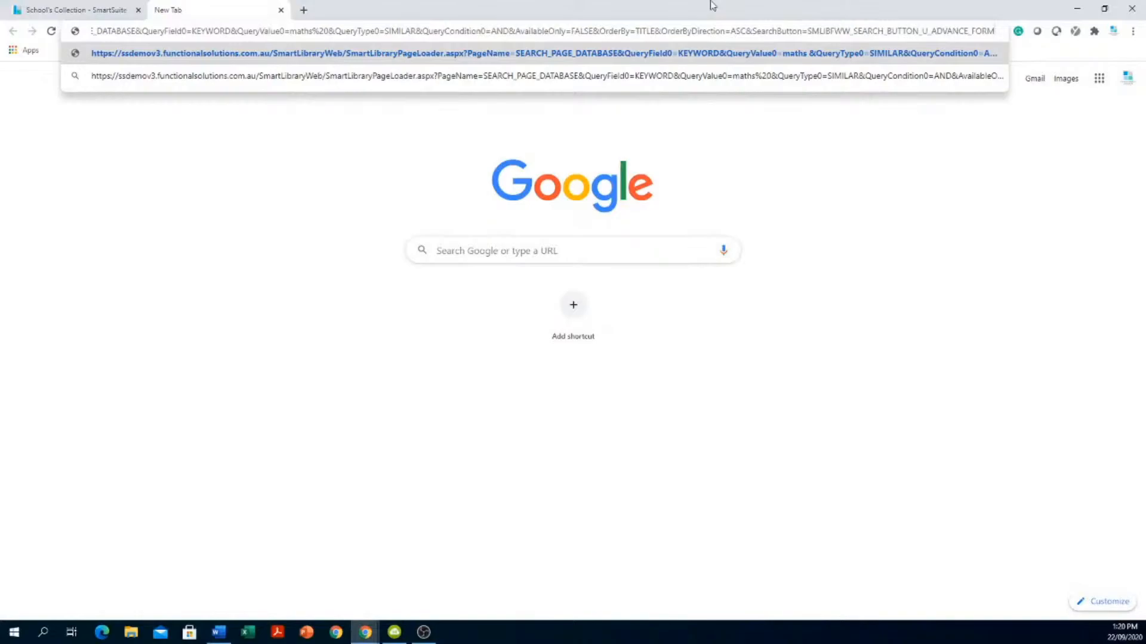
{"action": "key", "text": "Return"}
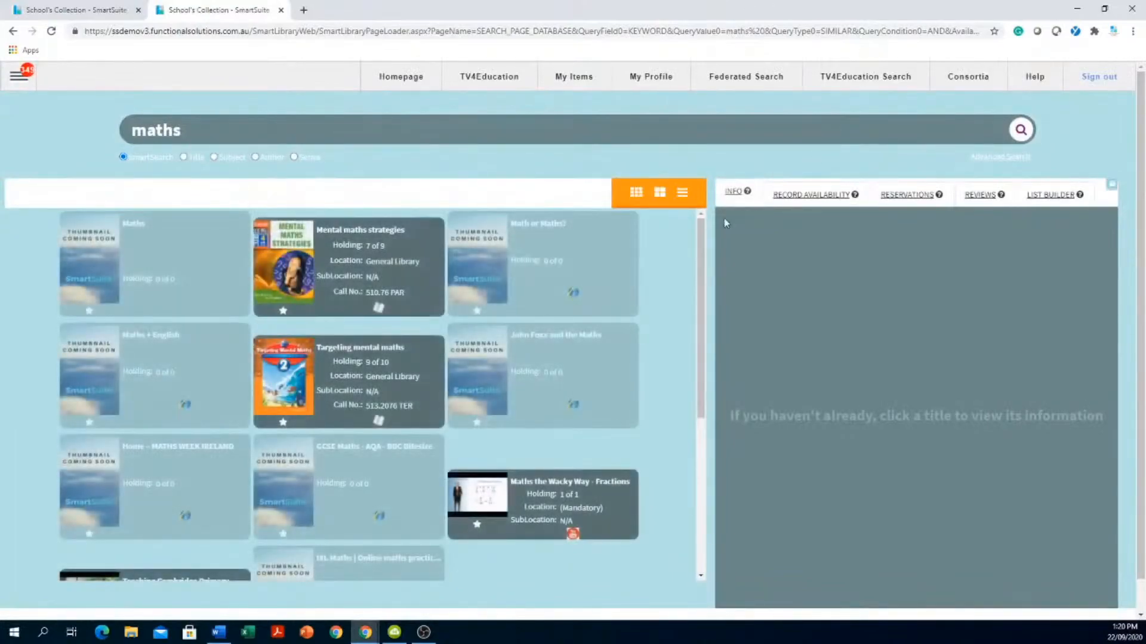
- Scroll through the maths results, then open the Advanced Search panel holding keyword 'maths'
{"action": "left_click_drag", "start_coordinate": [700, 241], "coordinate": [714, 387]}
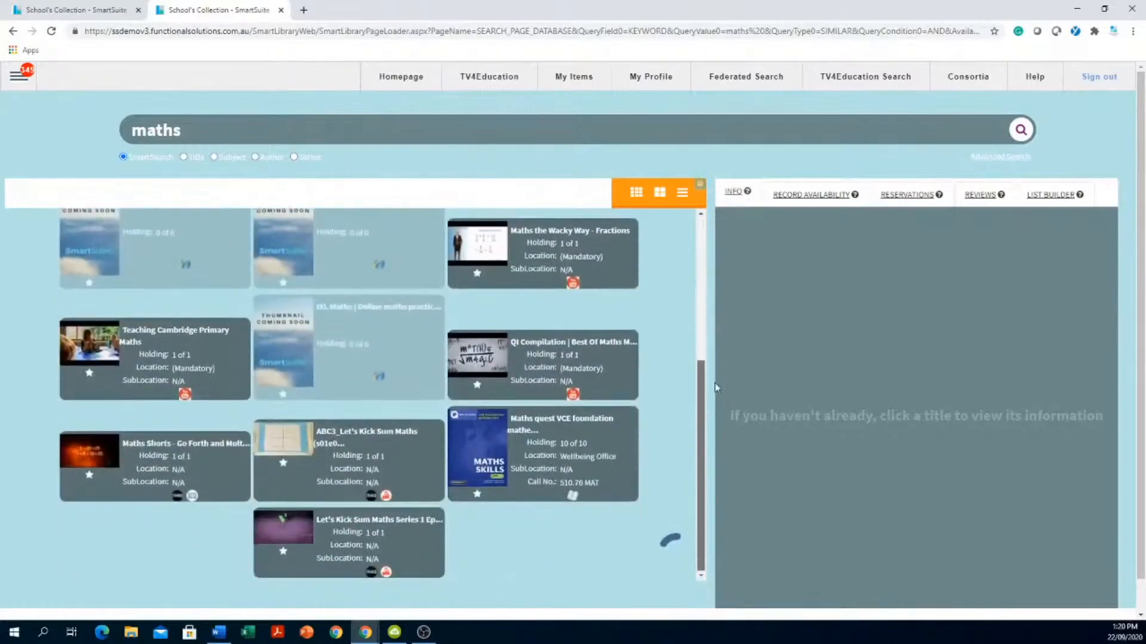
{"action": "scroll", "coordinate": [681, 307], "scroll_direction": "down", "scroll_amount": 5}
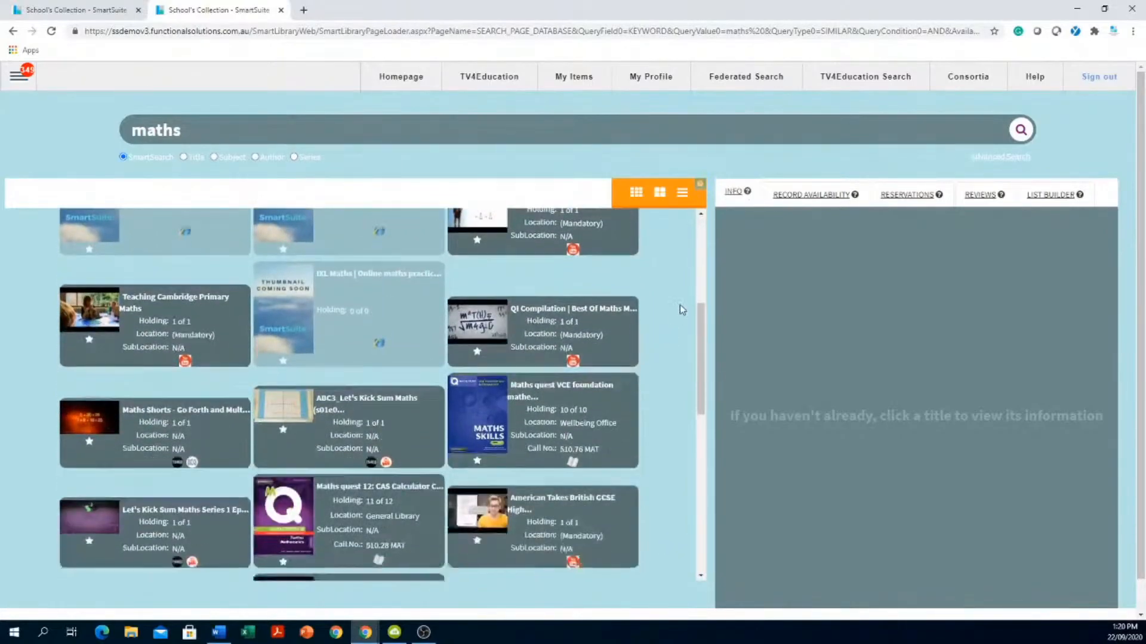
{"action": "scroll", "coordinate": [683, 308], "scroll_direction": "down", "scroll_amount": 2}
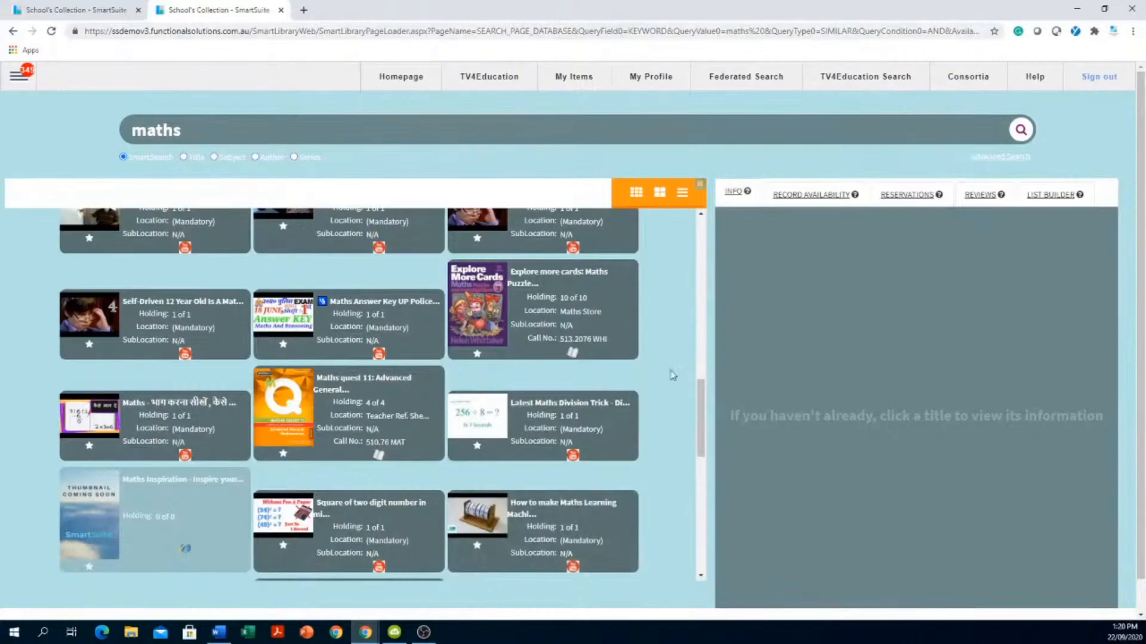
{"action": "scroll", "coordinate": [613, 330], "scroll_direction": "down", "scroll_amount": 8}
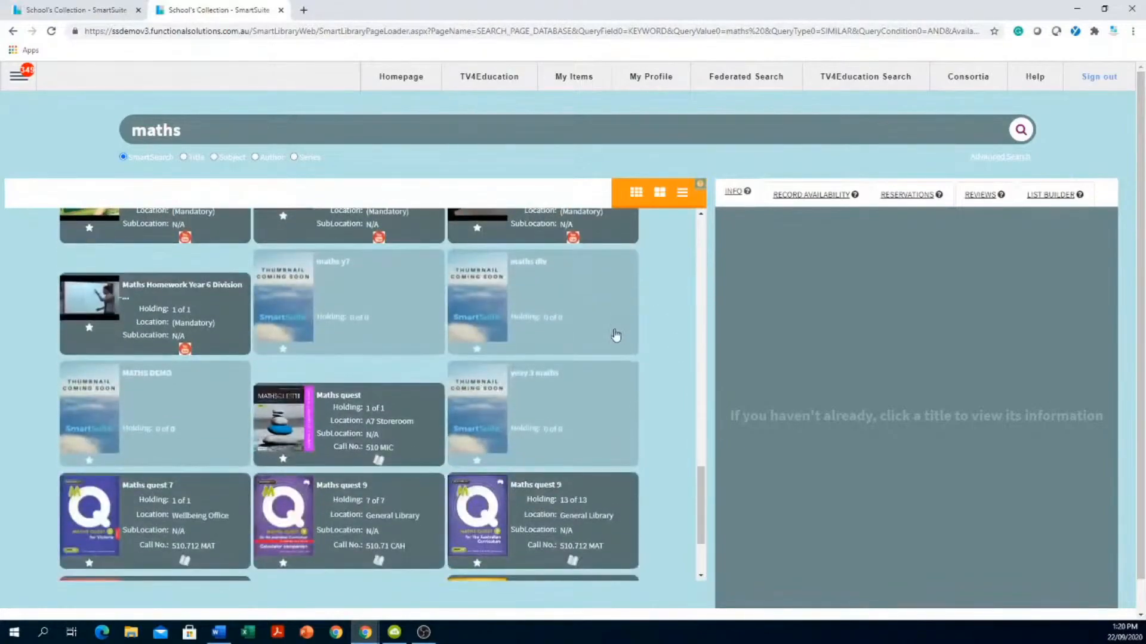
{"action": "scroll", "coordinate": [615, 334], "scroll_direction": "down", "scroll_amount": 3}
{"action": "scroll", "coordinate": [617, 316], "scroll_direction": "up", "scroll_amount": 4}
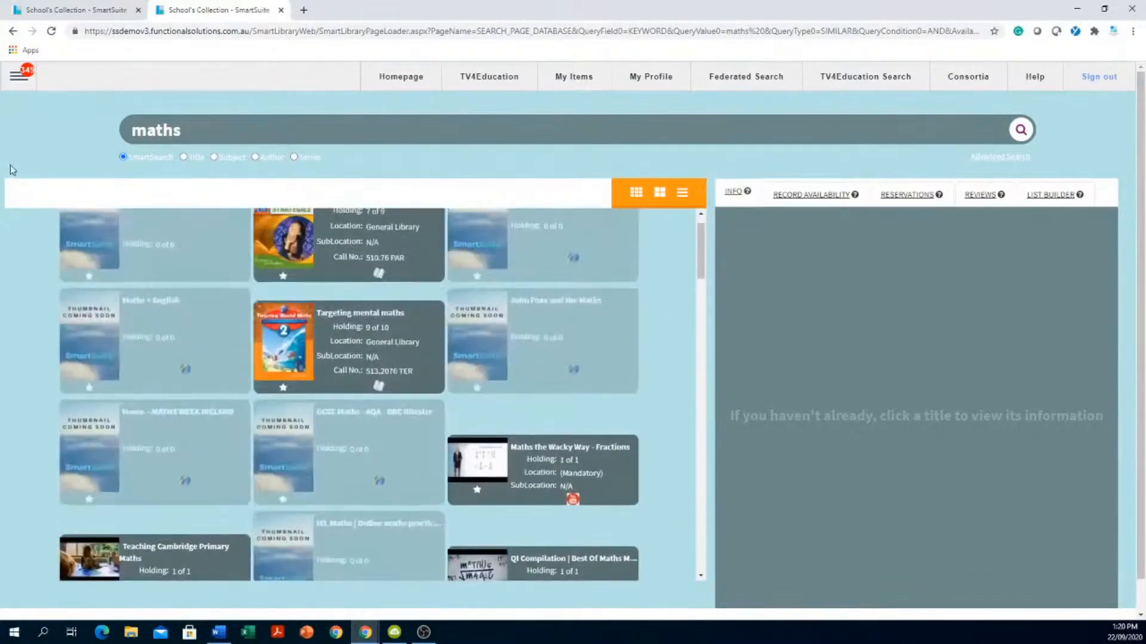
{"action": "scroll", "coordinate": [678, 354], "scroll_direction": "down", "scroll_amount": 5}
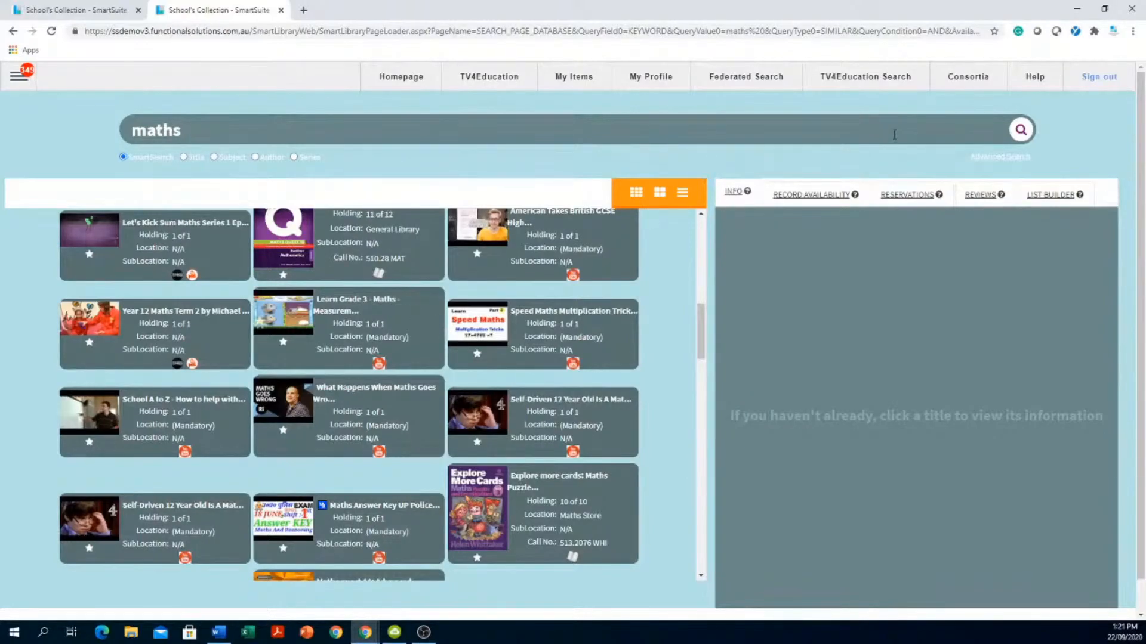
{"action": "left_click", "coordinate": [998, 160]}
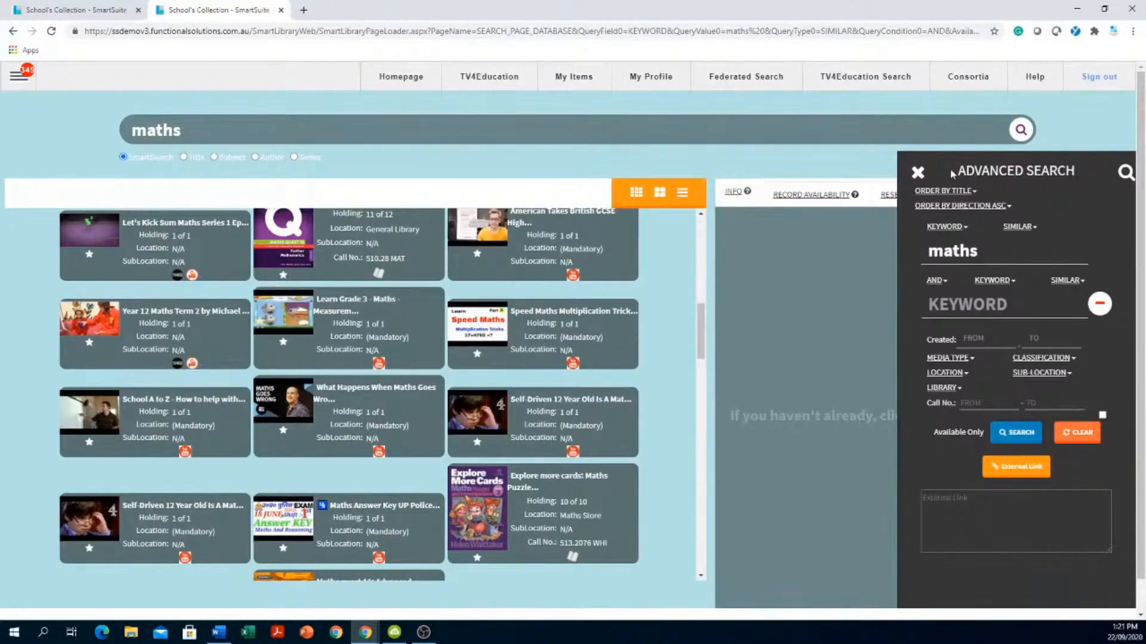
- Close the Advanced Search panel and clear 'maths' from the search box to list all items
{"action": "left_click", "coordinate": [918, 173]}
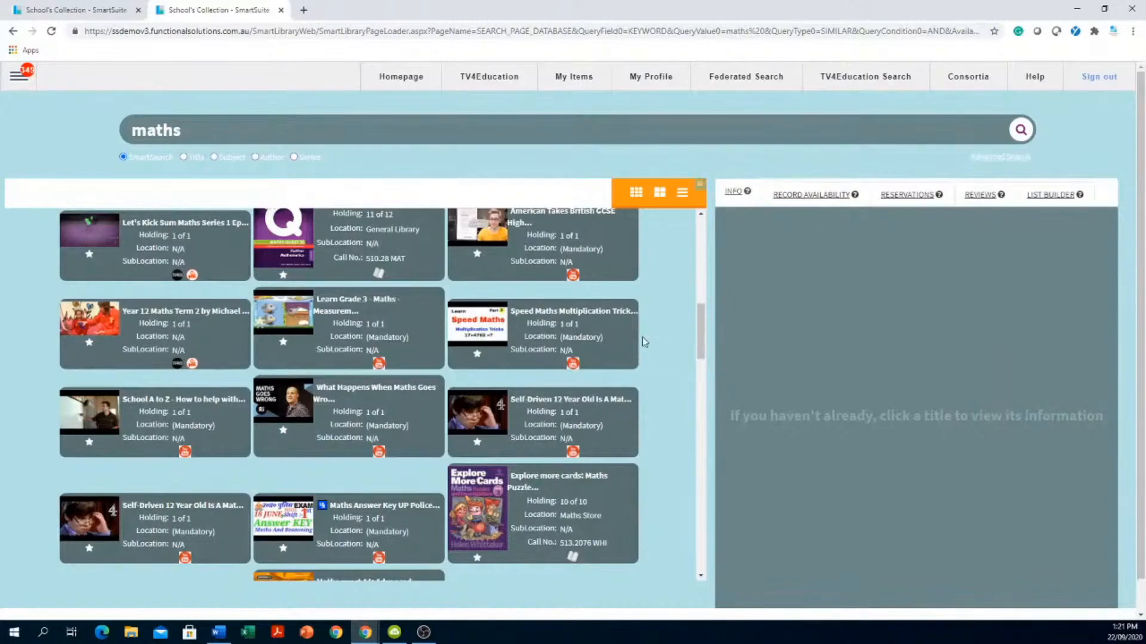
{"action": "left_click_drag", "start_coordinate": [702, 352], "coordinate": [715, 198]}
{"action": "left_click_drag", "start_coordinate": [212, 129], "coordinate": [21, 125]}
{"action": "key", "text": "BackSpace"}
{"action": "key", "text": "Return"}
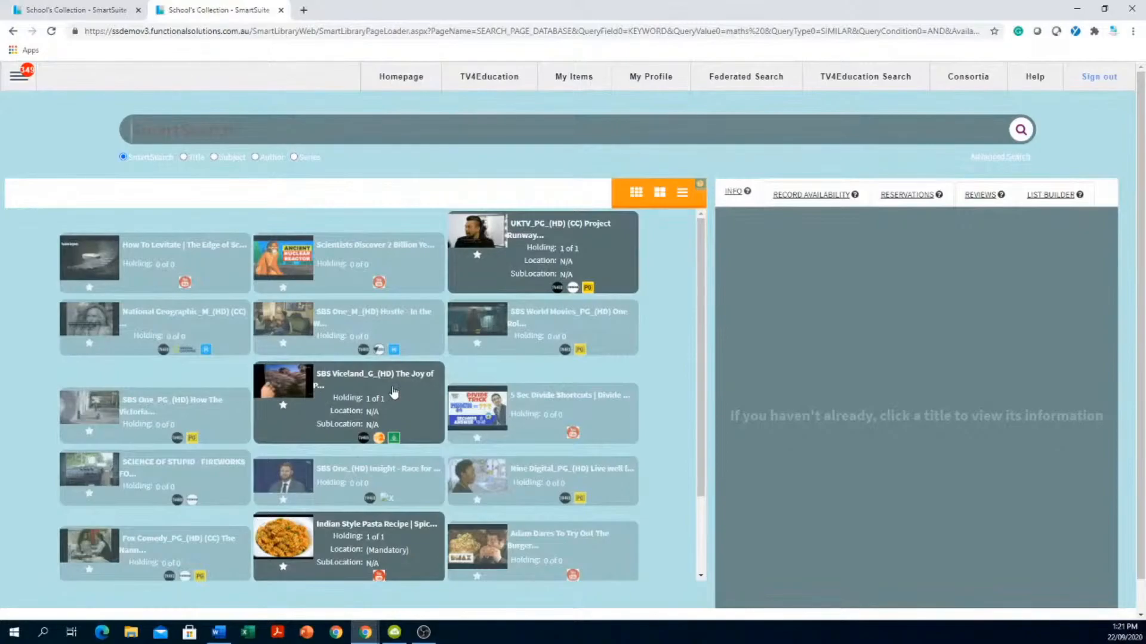
- Play the SBS Viceland Joy of Painting with Bob Ross episode and skip ahead to about 8:22
{"action": "left_click", "coordinate": [293, 389]}
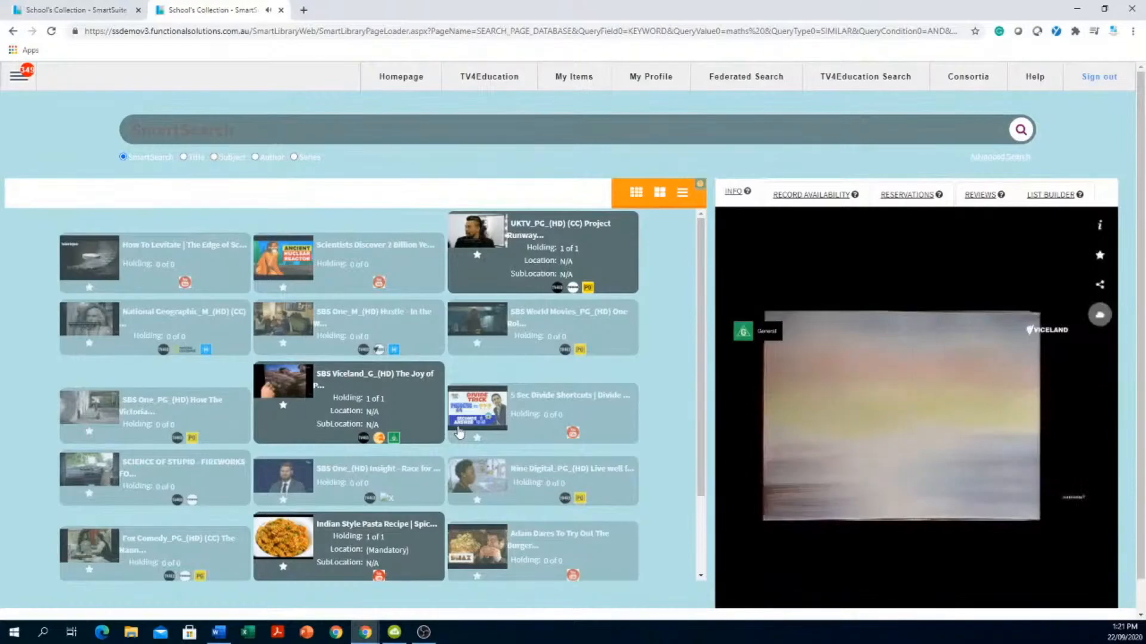
{"action": "mouse_move", "coordinate": [889, 525]}
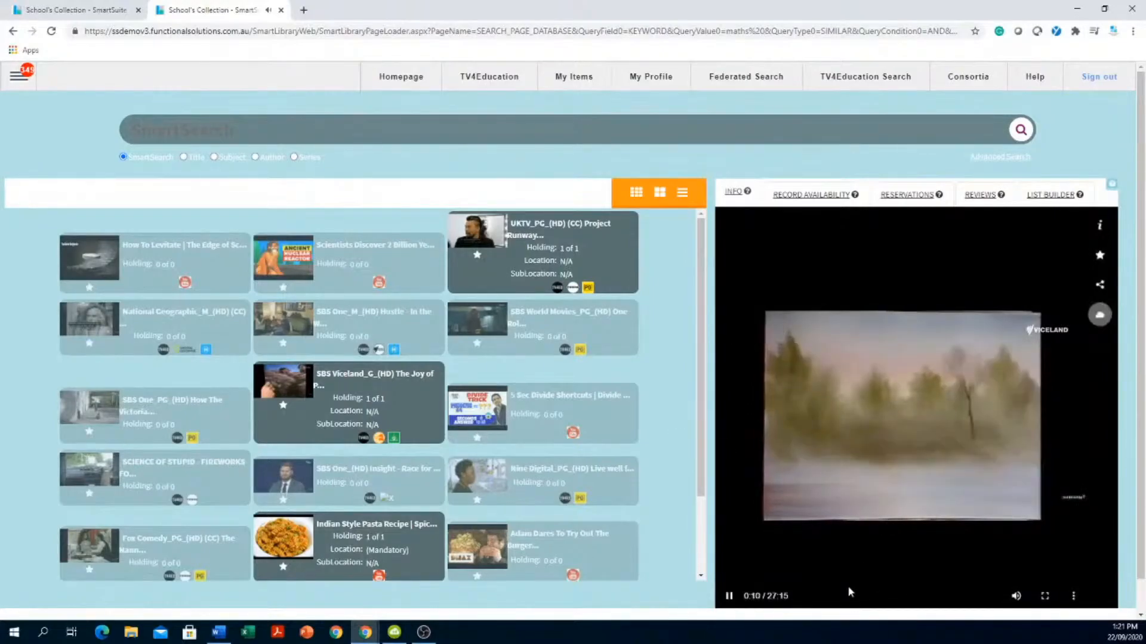
{"action": "scroll", "coordinate": [823, 555], "scroll_direction": "down", "scroll_amount": 1}
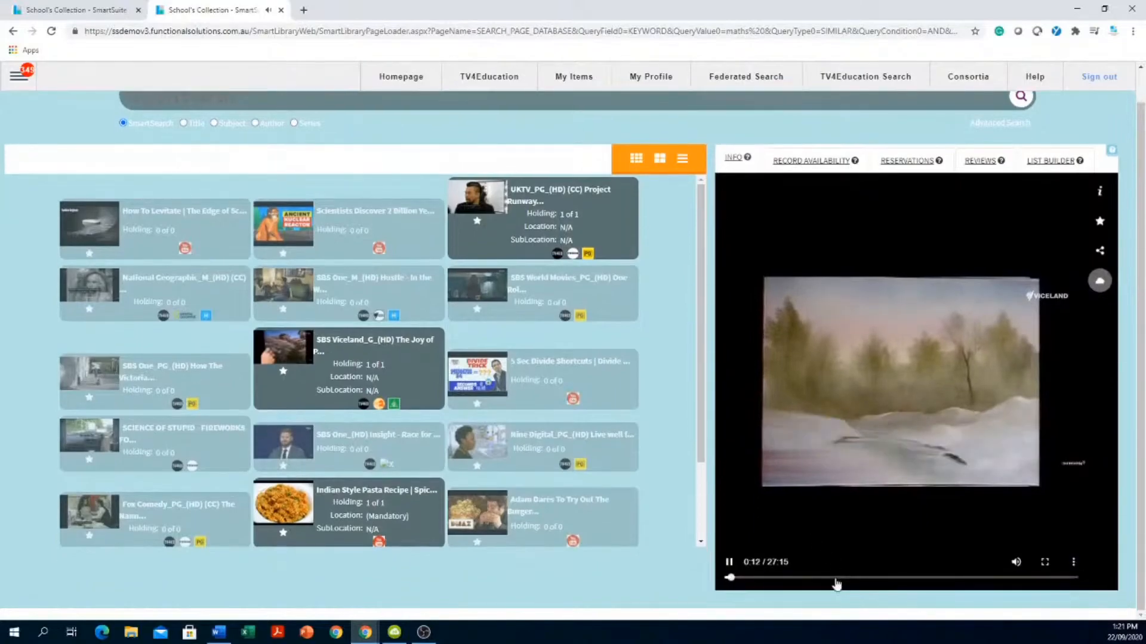
{"action": "left_click", "coordinate": [836, 578]}
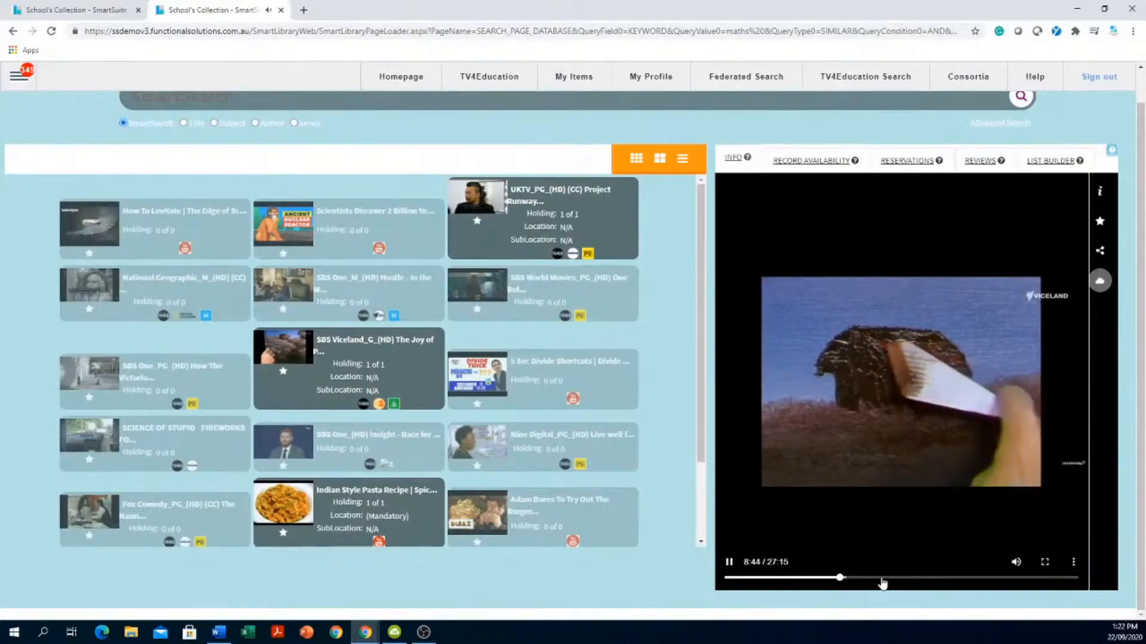
{"action": "left_click", "coordinate": [1100, 193]}
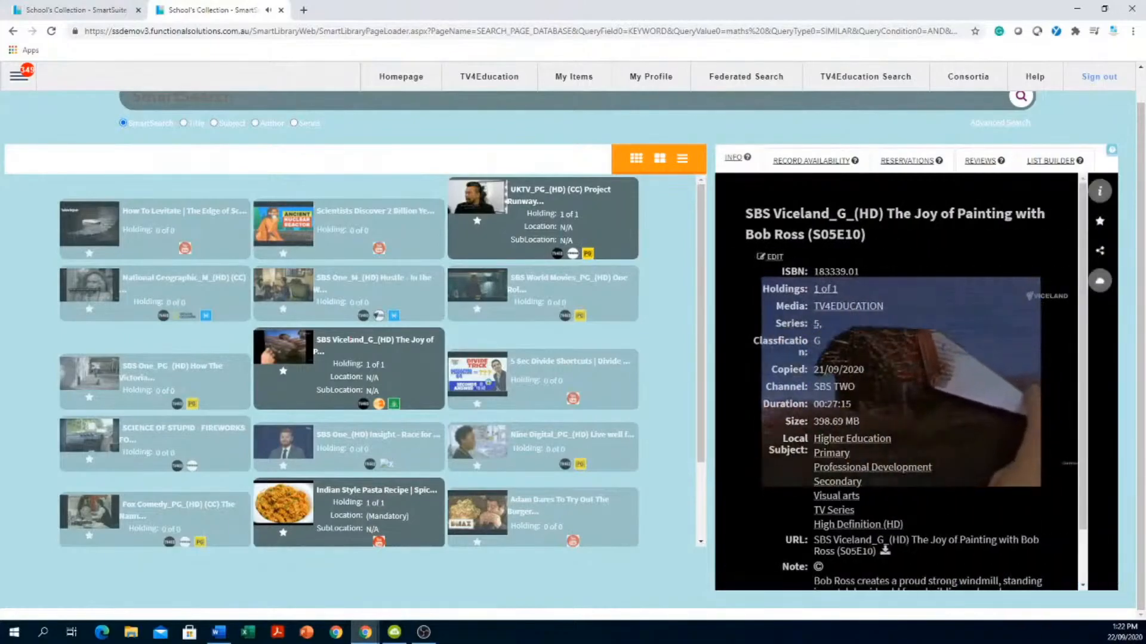
{"action": "scroll", "coordinate": [984, 283], "scroll_direction": "down", "scroll_amount": 1}
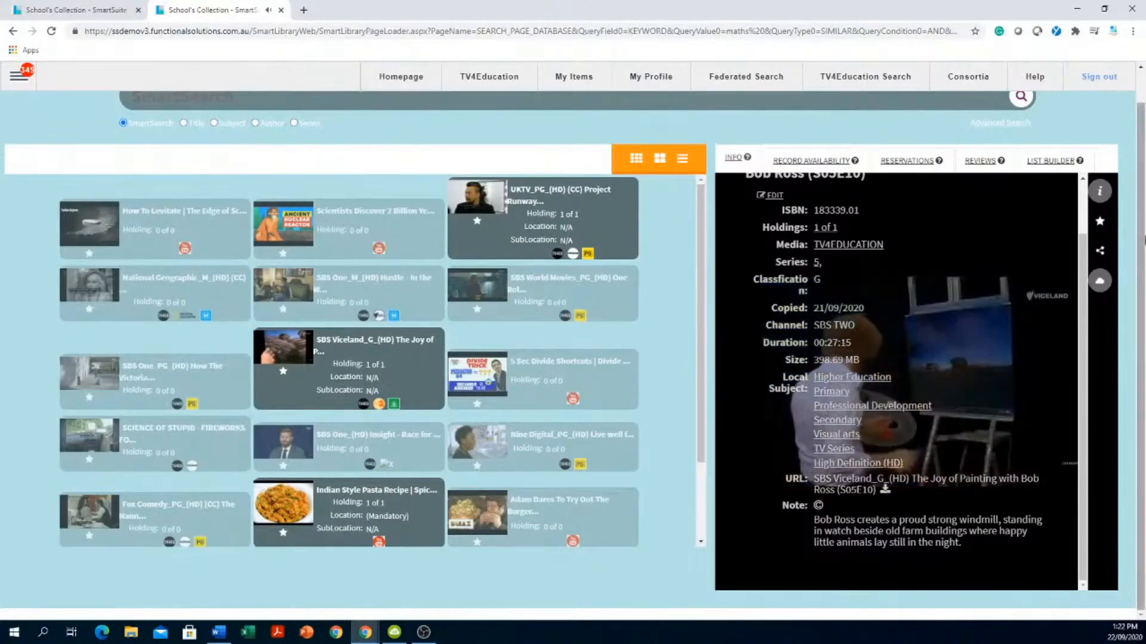
{"action": "left_click", "coordinate": [1100, 192]}
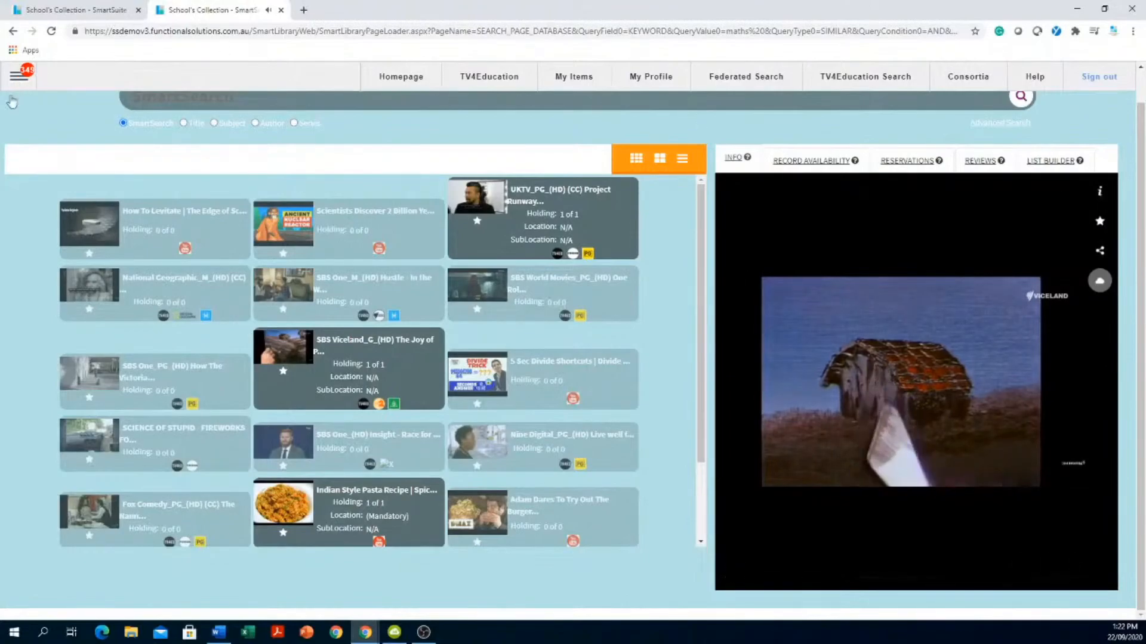
- In a new tab, search Google for 'learning to paint'
{"action": "left_click", "coordinate": [303, 9]}
{"action": "left_click", "coordinate": [420, 29]}
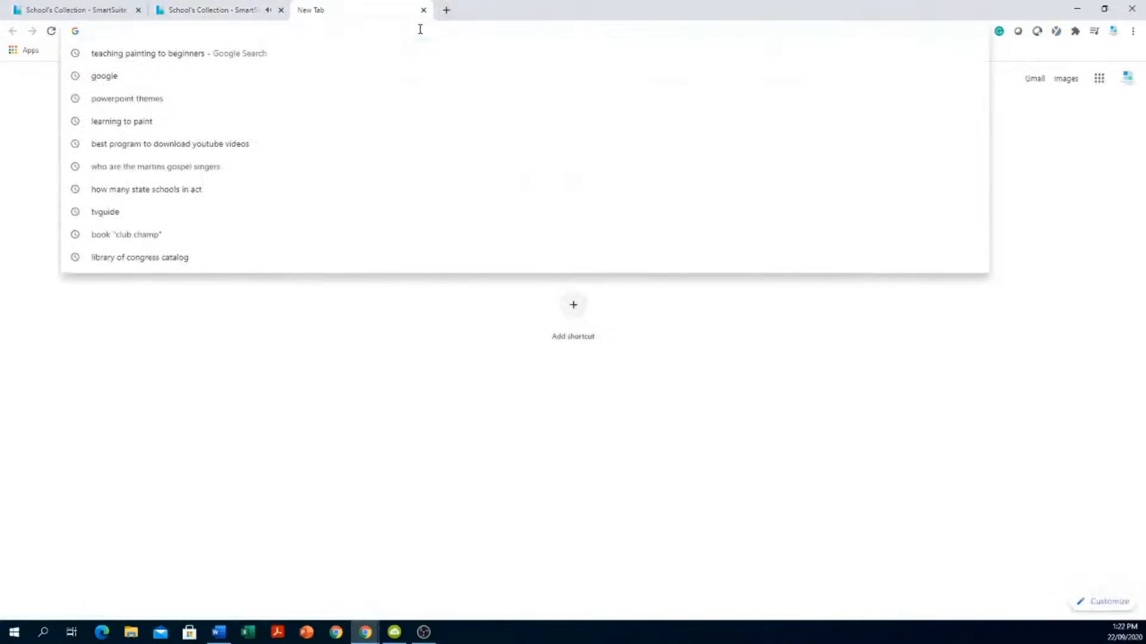
{"action": "type", "text": "google"}
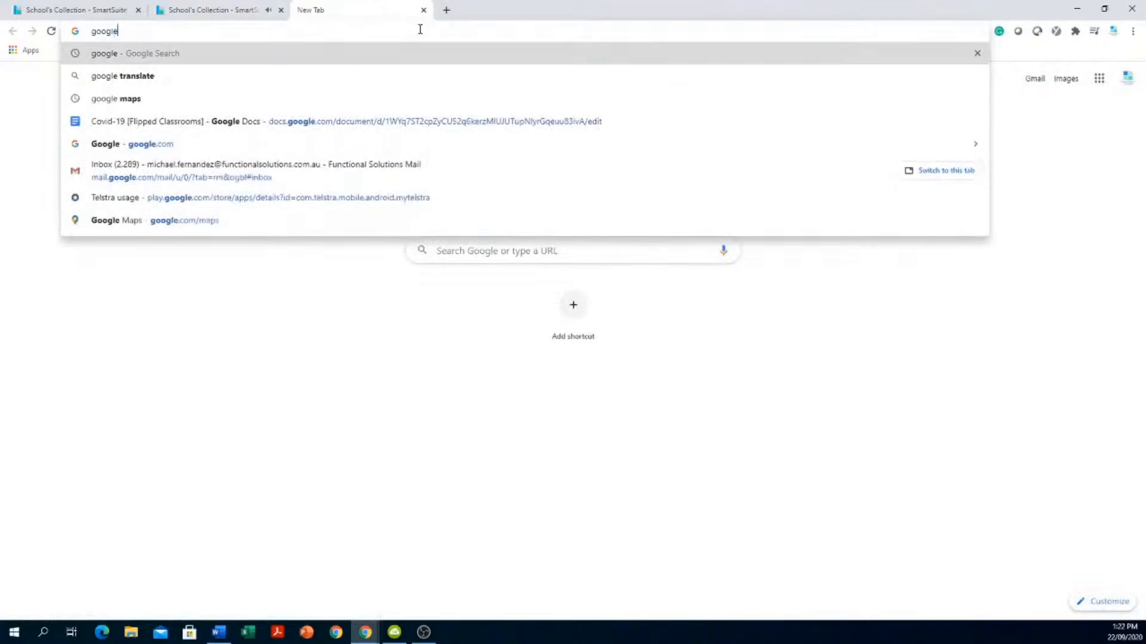
{"action": "key", "text": "Return"}
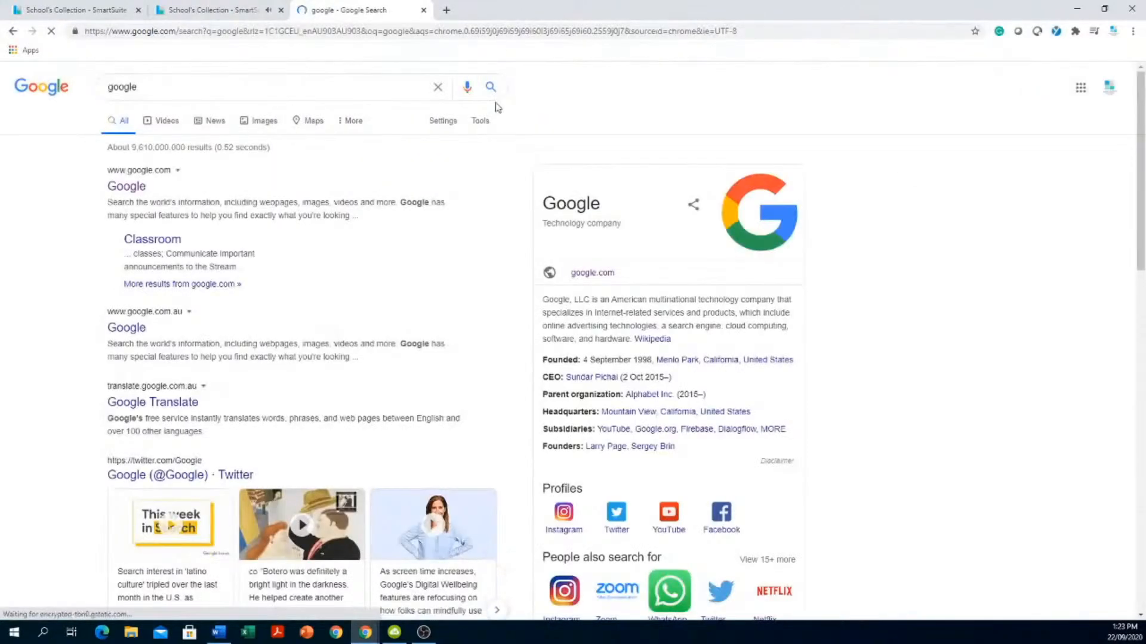
{"action": "left_click", "coordinate": [144, 173]}
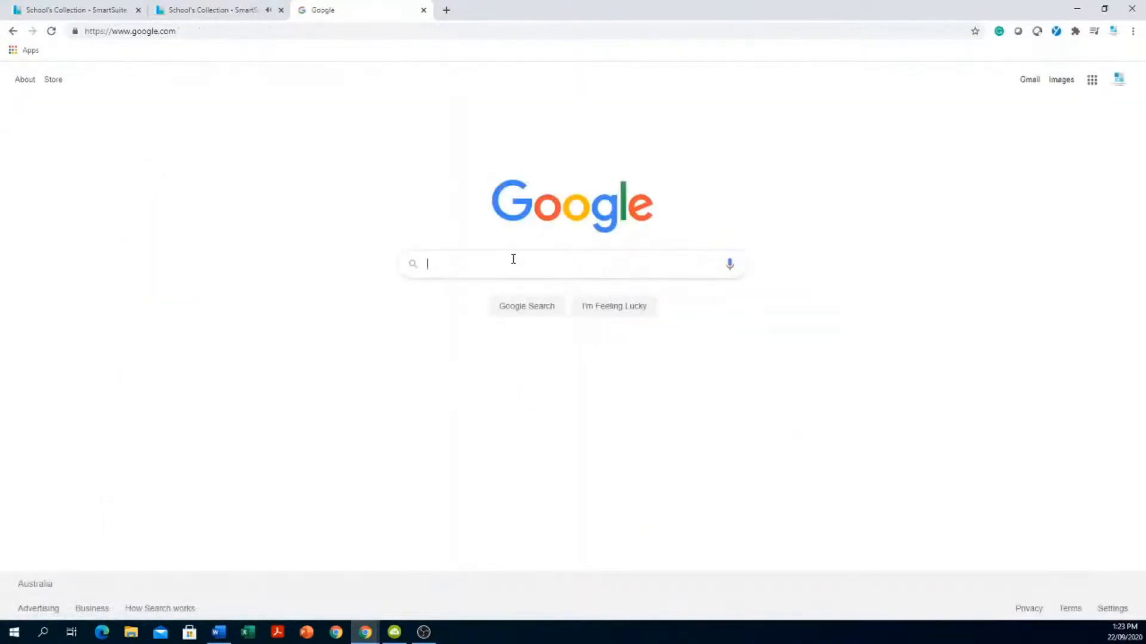
{"action": "type", "text": "learning"}
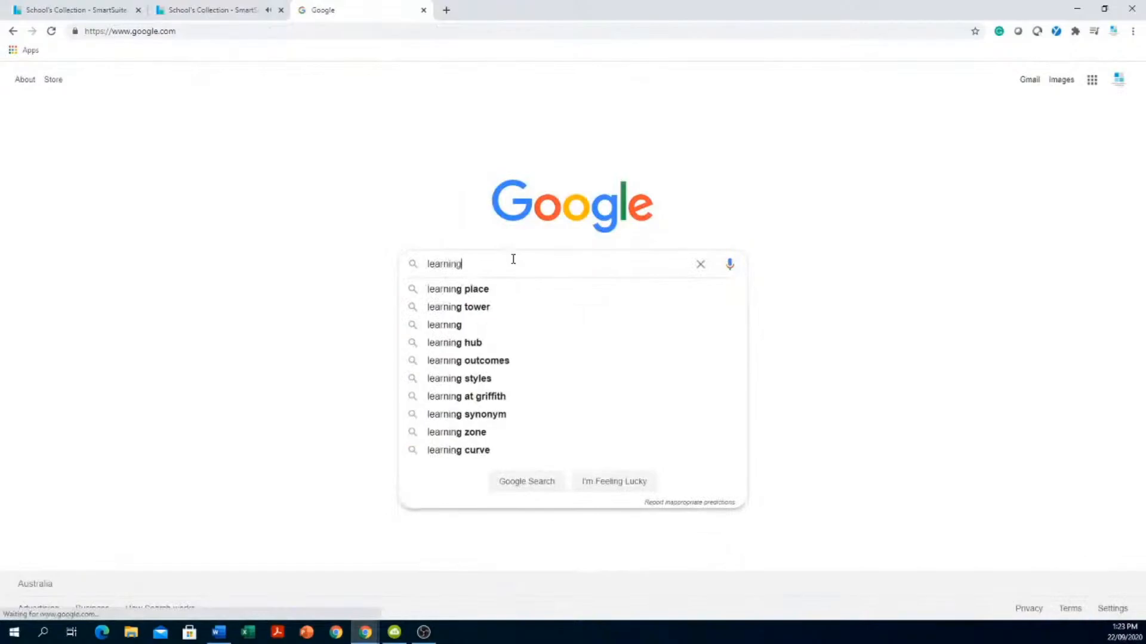
{"action": "type", "text": " to pain"}
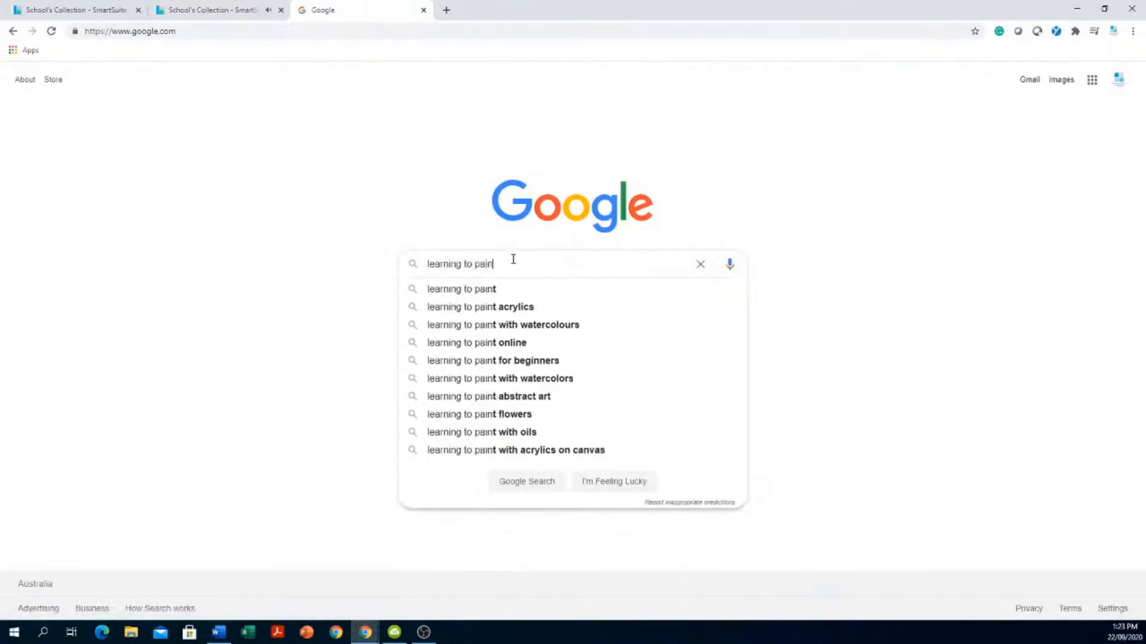
{"action": "type", "text": "t"}
{"action": "key", "text": "Return"}
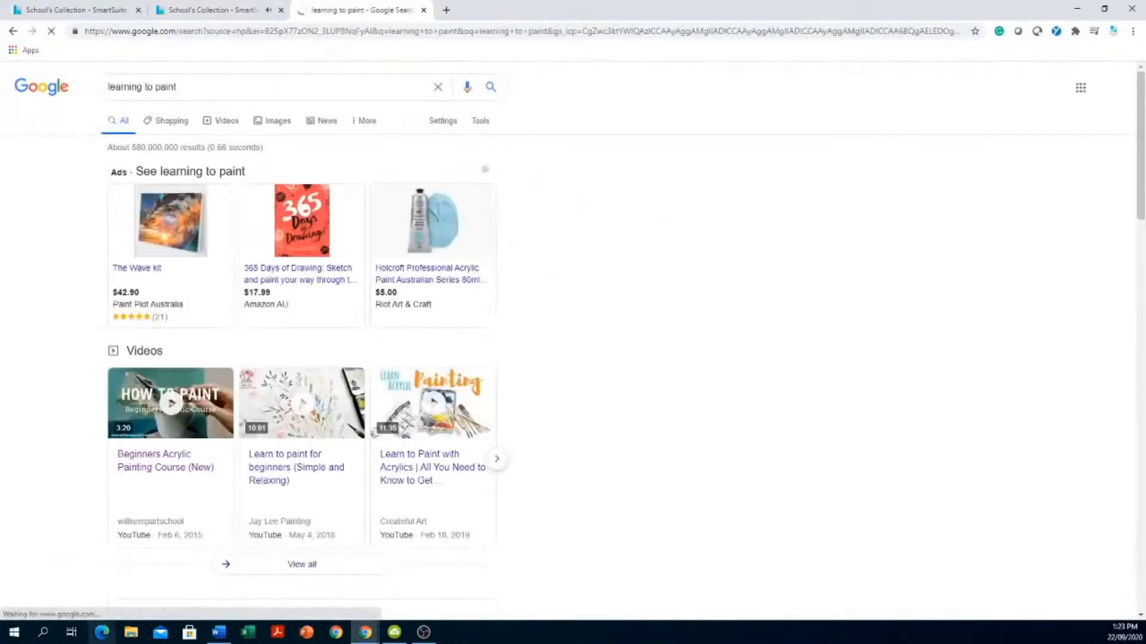
- Open the drawpaintacademy Painting for Beginners article and dismiss its email sign-up popup
{"action": "scroll", "coordinate": [530, 494], "scroll_direction": "down", "scroll_amount": 12}
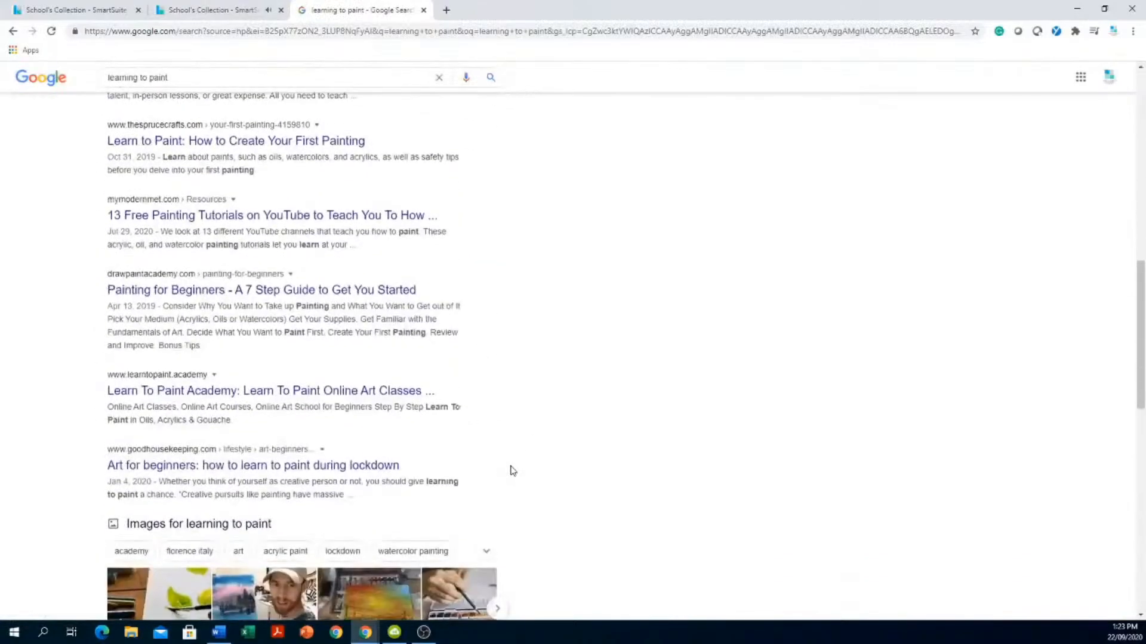
{"action": "left_click", "coordinate": [158, 291]}
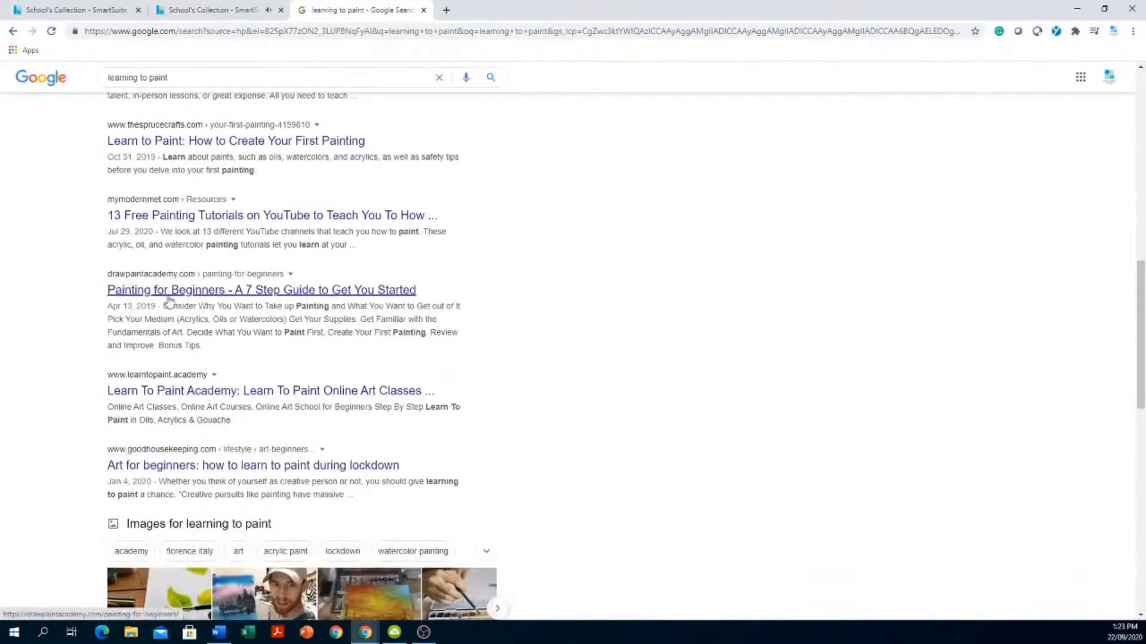
{"action": "left_click", "coordinate": [188, 293]}
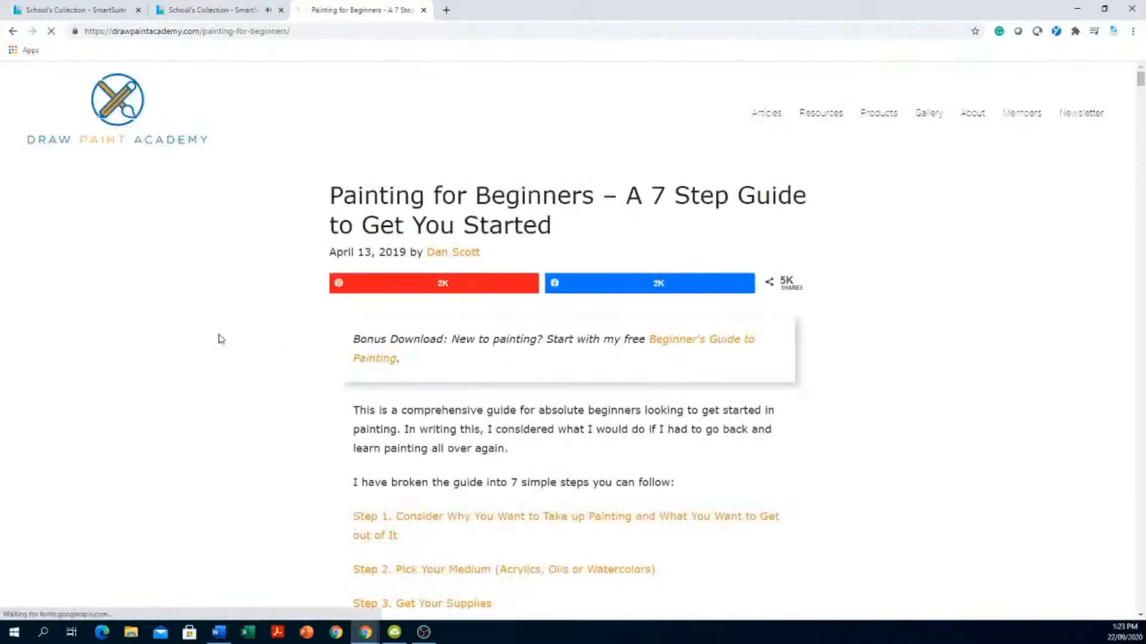
{"action": "scroll", "coordinate": [222, 342], "scroll_direction": "down", "scroll_amount": 6}
{"action": "scroll", "coordinate": [220, 336], "scroll_direction": "down", "scroll_amount": 12}
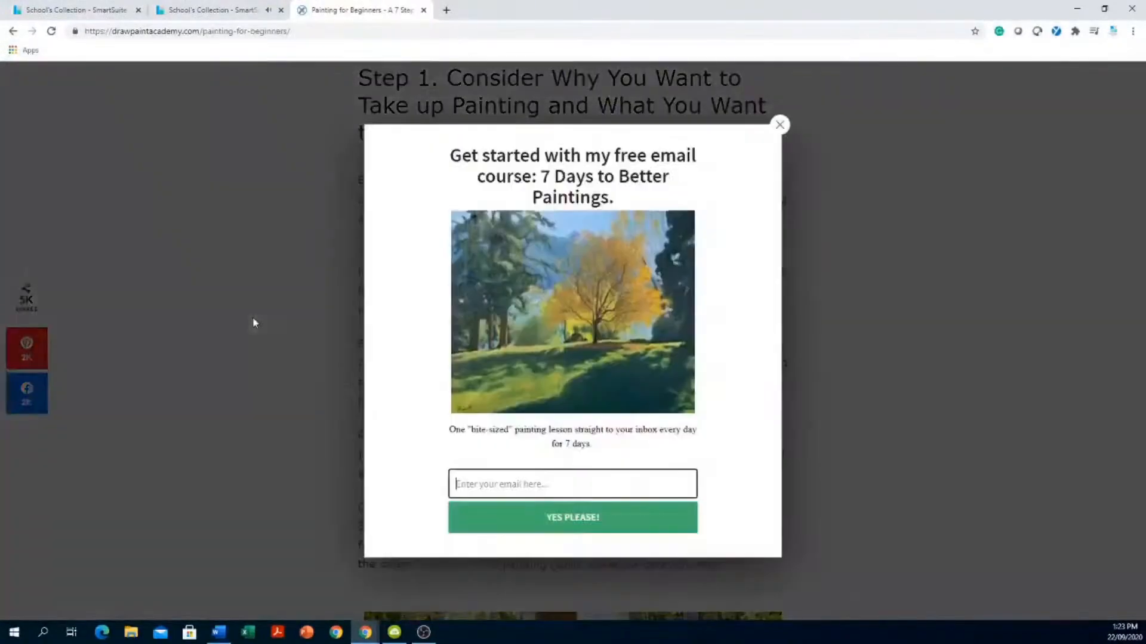
{"action": "left_click", "coordinate": [779, 123]}
{"action": "scroll", "coordinate": [869, 256], "scroll_direction": "down", "scroll_amount": 8}
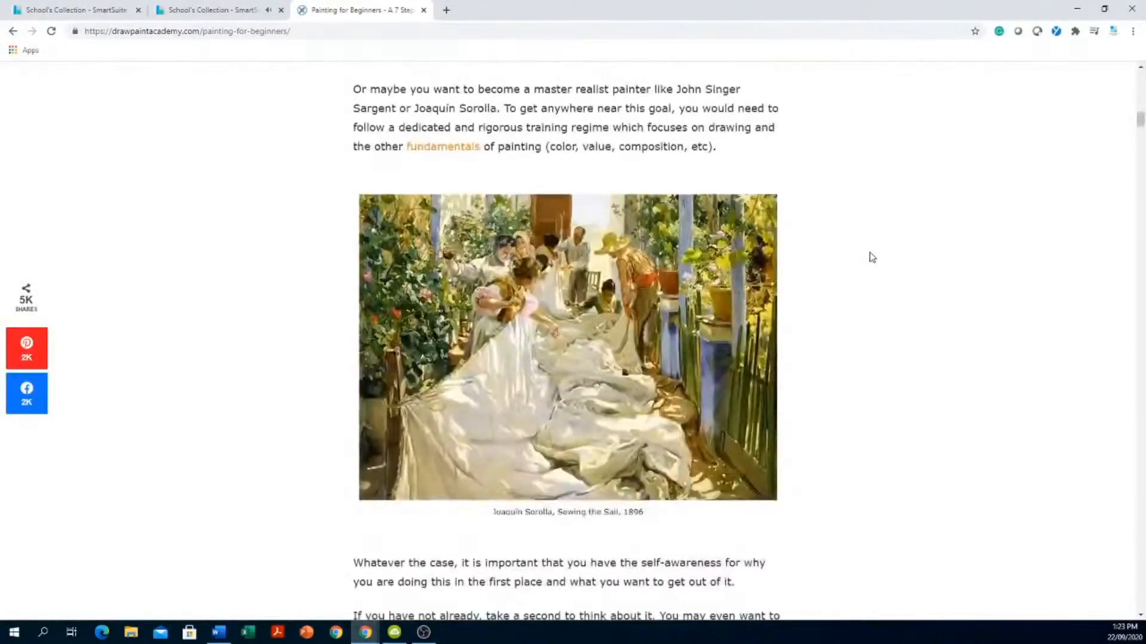
{"action": "scroll", "coordinate": [871, 257], "scroll_direction": "down", "scroll_amount": 7}
{"action": "scroll", "coordinate": [871, 257], "scroll_direction": "down", "scroll_amount": 7}
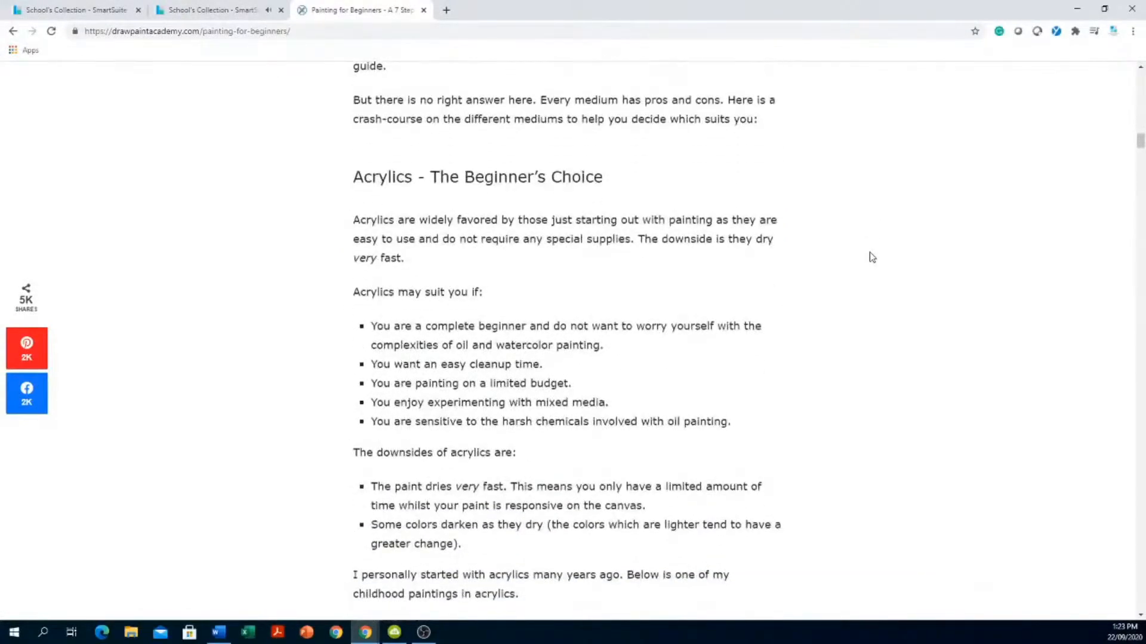
- Copy the article's web address and show the Bob Ross episode's record details
{"action": "left_click", "coordinate": [227, 11]}
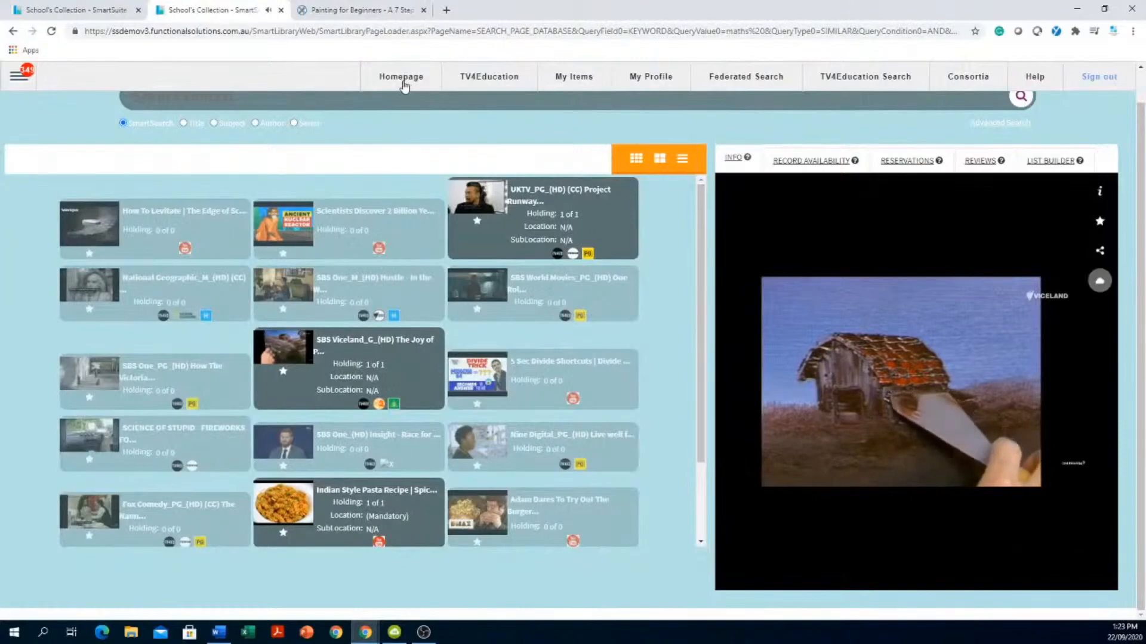
{"action": "left_click", "coordinate": [371, 13]}
{"action": "scroll", "coordinate": [179, 161], "scroll_direction": "up", "scroll_amount": 9}
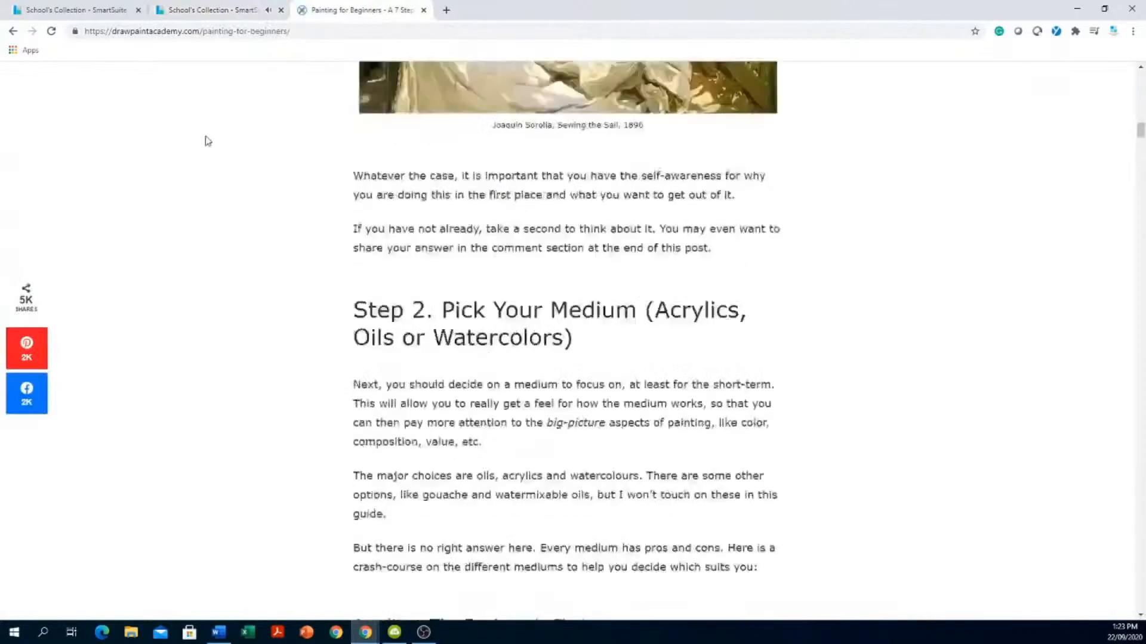
{"action": "left_click", "coordinate": [359, 33]}
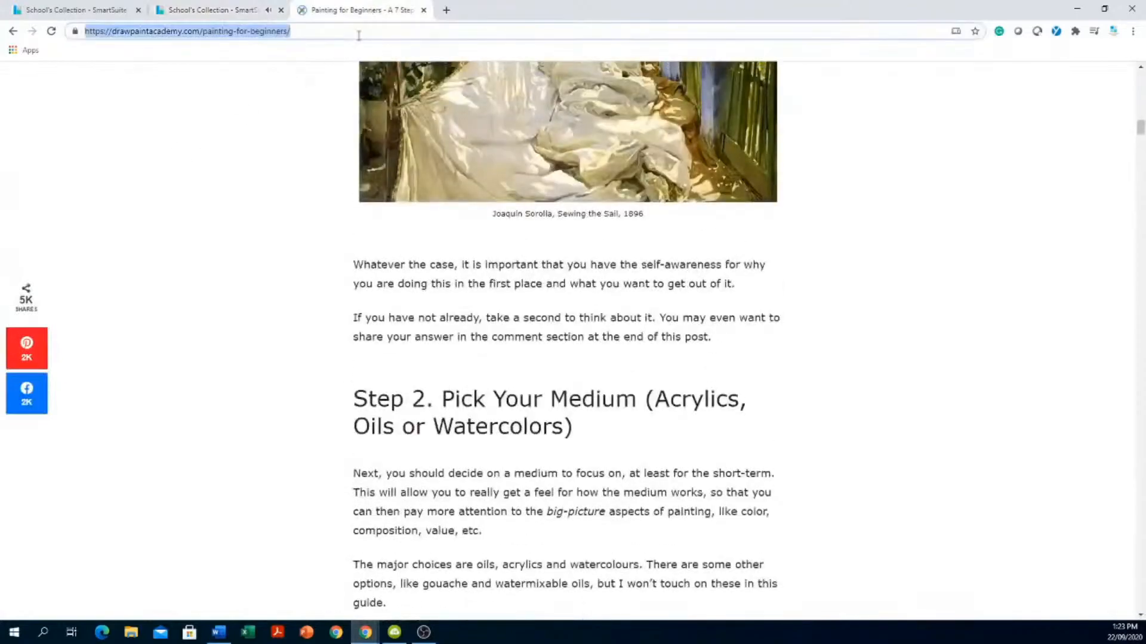
{"action": "right_click", "coordinate": [201, 36]}
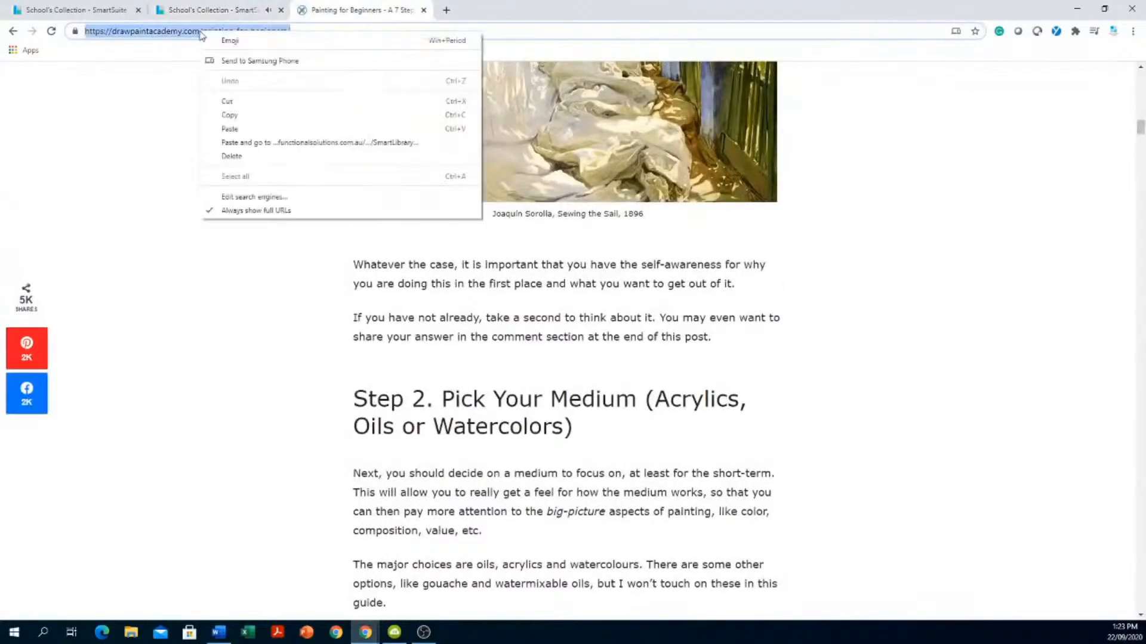
{"action": "left_click", "coordinate": [255, 116]}
{"action": "left_click", "coordinate": [228, 11]}
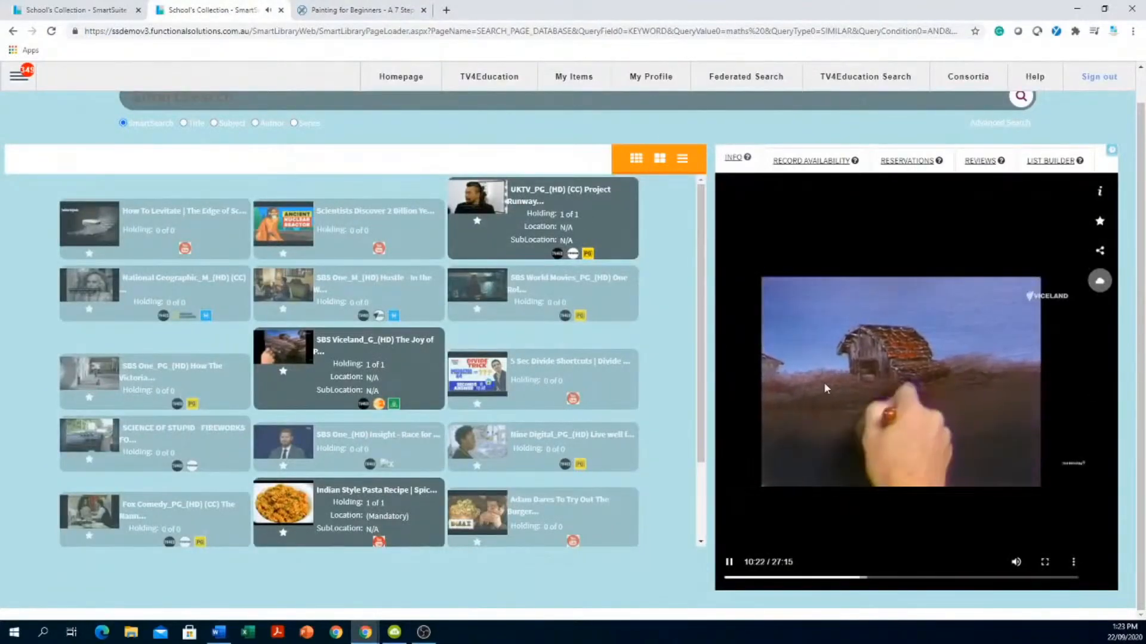
{"action": "left_click", "coordinate": [1098, 192]}
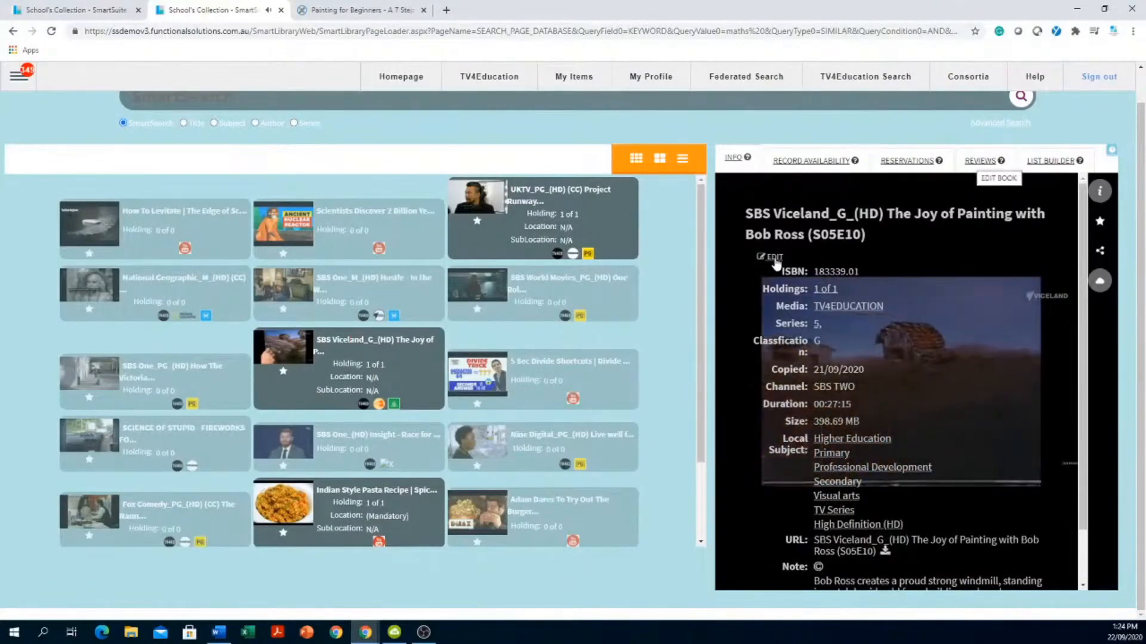
- Open the Bob Ross record in the Catalogue editor and go to its URL section
{"action": "left_click", "coordinate": [775, 260]}
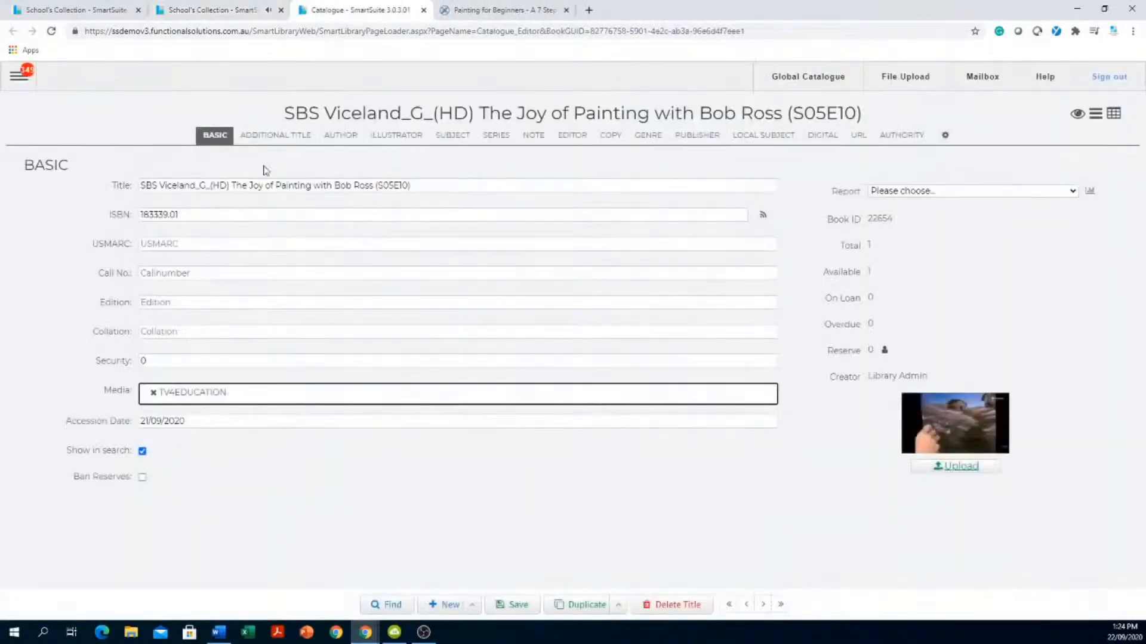
{"action": "left_click", "coordinate": [765, 141]}
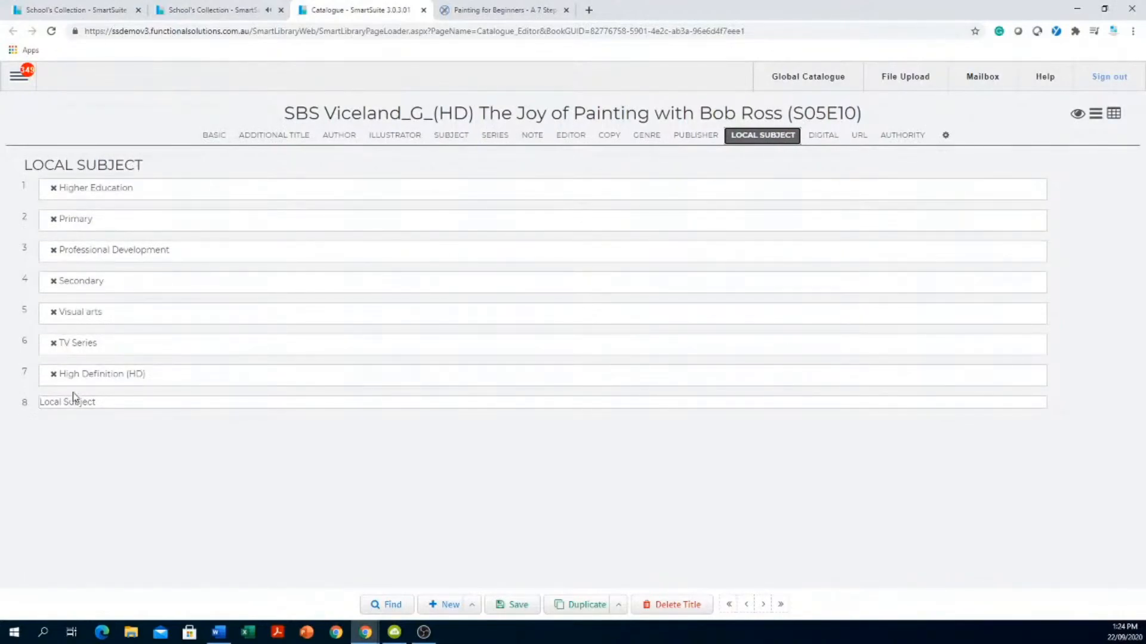
{"action": "left_click", "coordinate": [858, 136]}
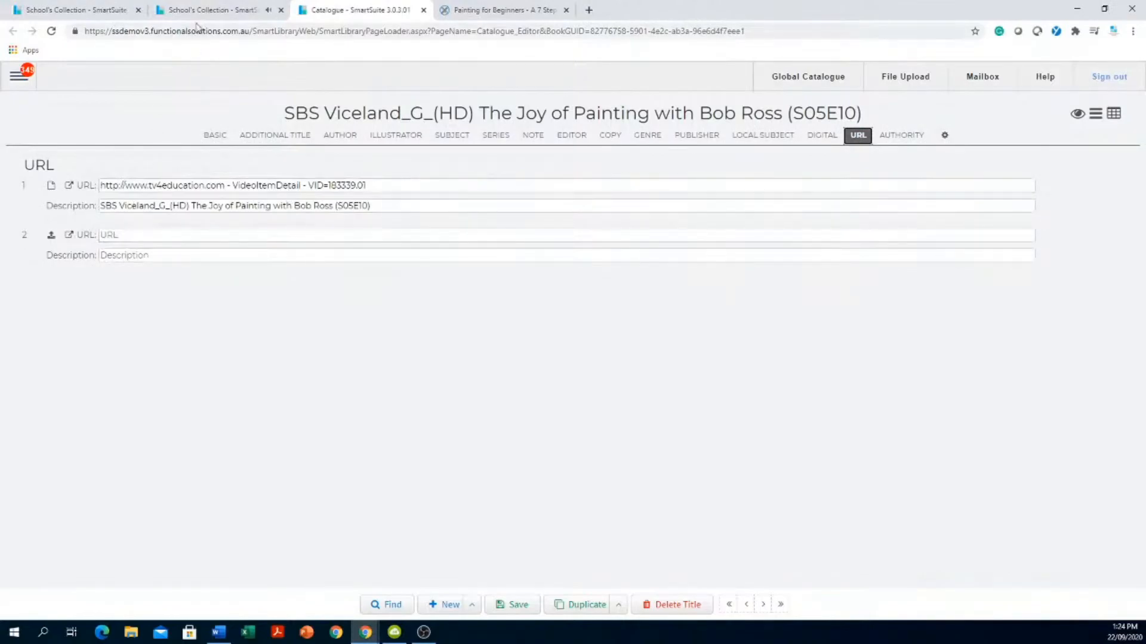
- Paste the Painting for Beginners article address into the record's second URL field
{"action": "left_click", "coordinate": [213, 11]}
{"action": "left_click", "coordinate": [340, 11]}
{"action": "left_click", "coordinate": [499, 11]}
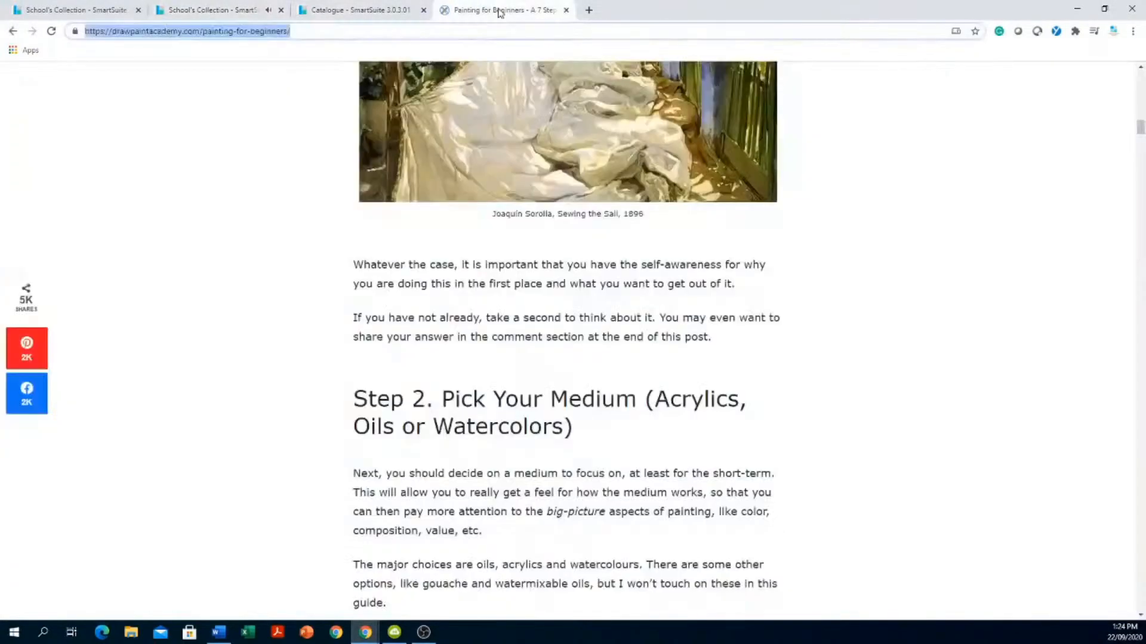
{"action": "right_click", "coordinate": [188, 36]}
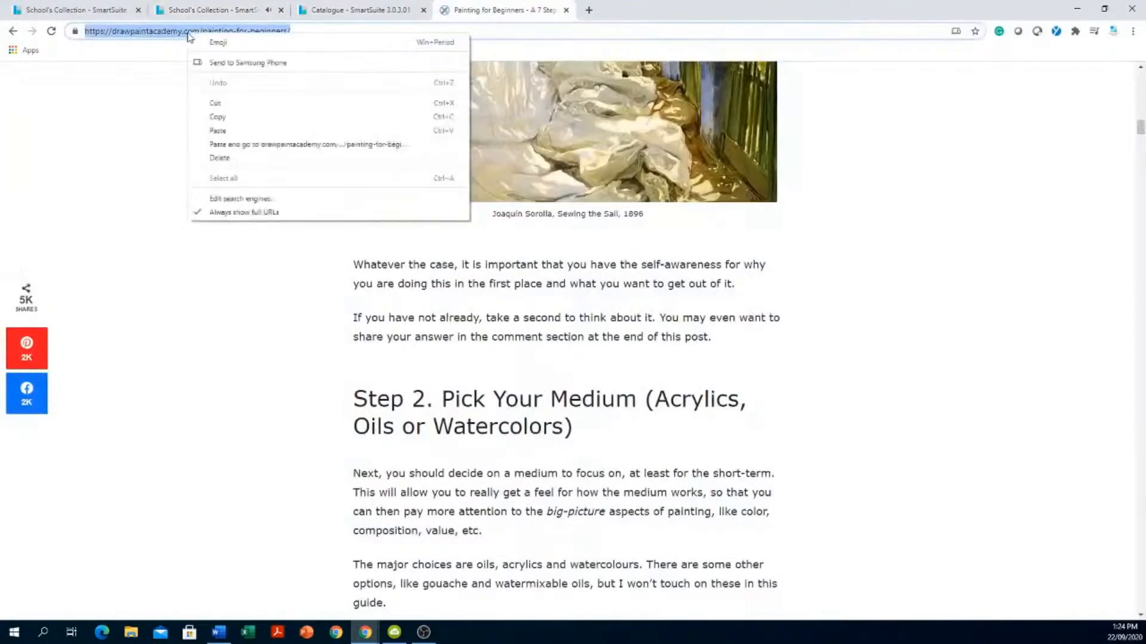
{"action": "left_click", "coordinate": [218, 117]}
{"action": "left_click", "coordinate": [249, 13]}
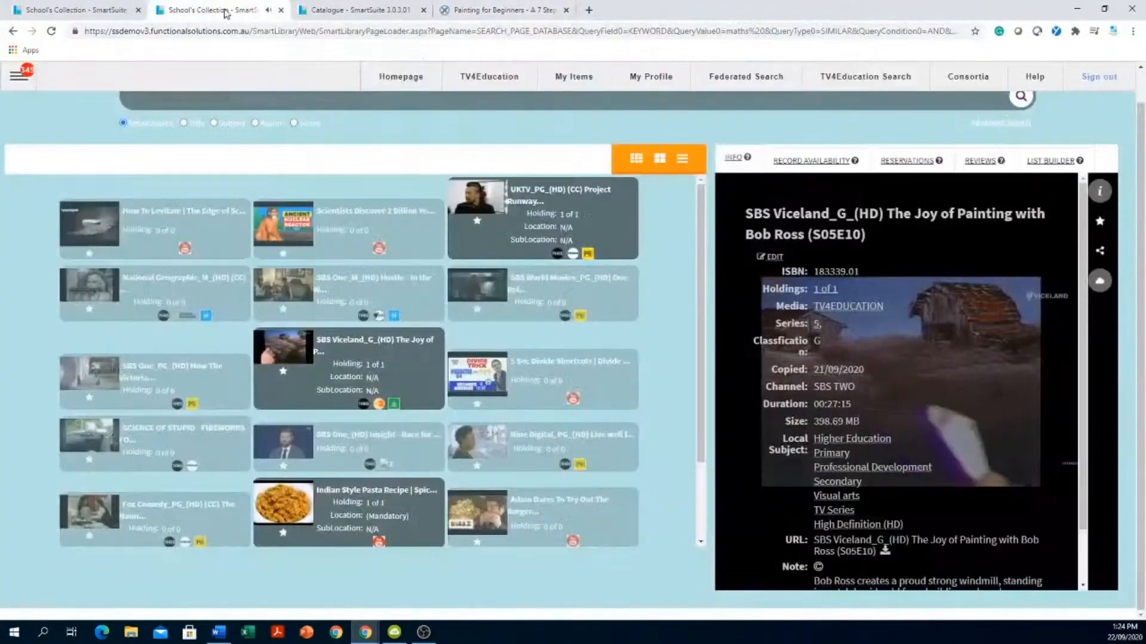
{"action": "left_click", "coordinate": [356, 13]}
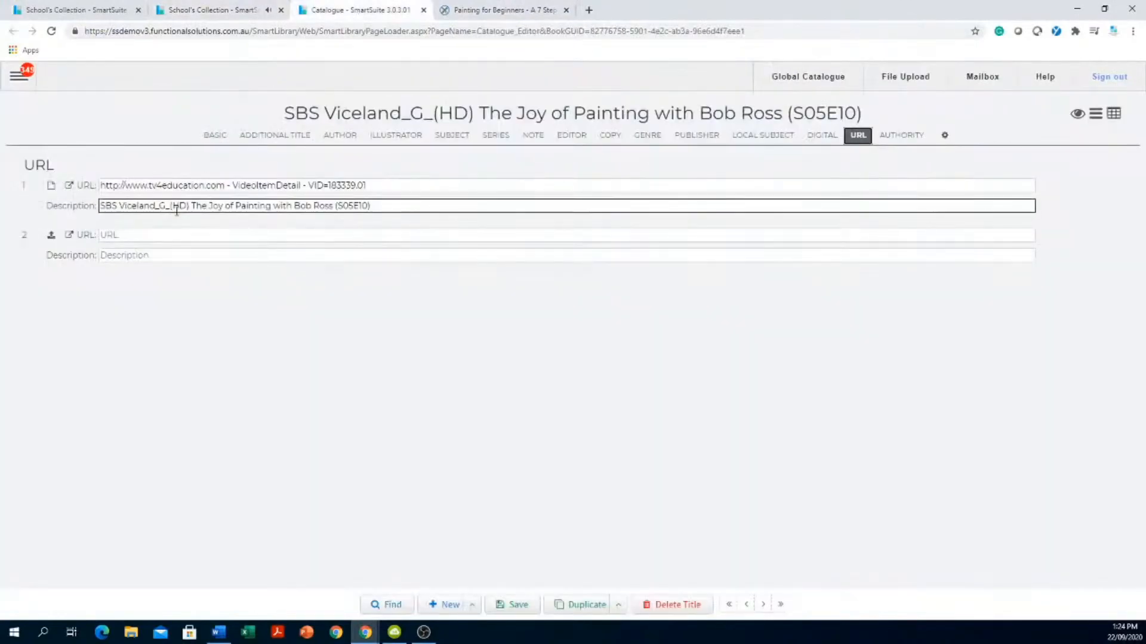
{"action": "right_click", "coordinate": [162, 236]}
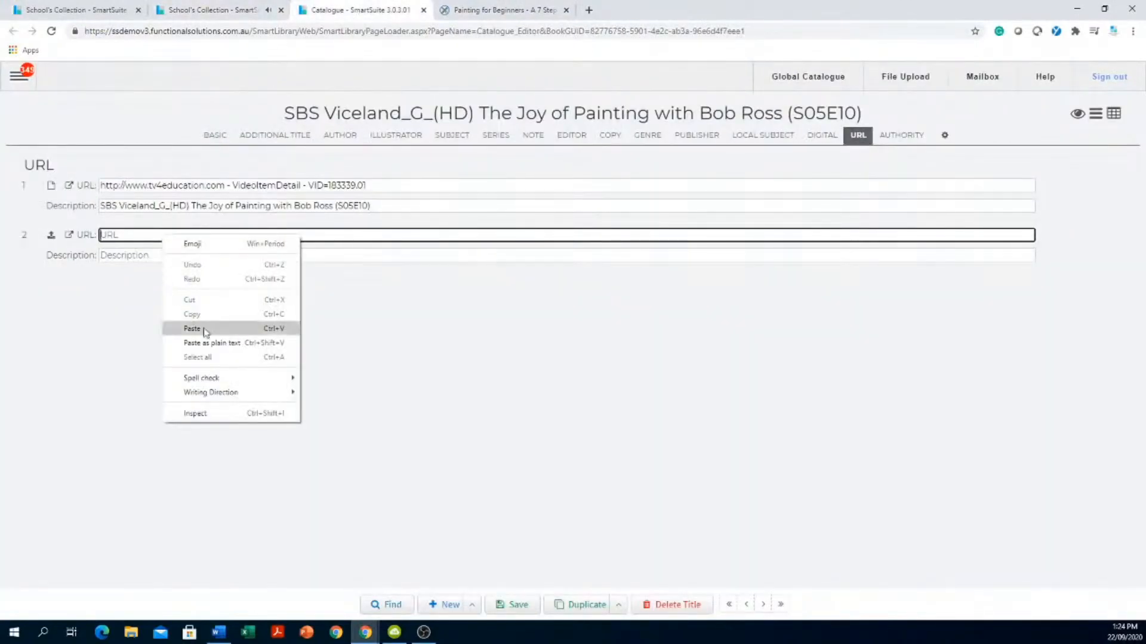
{"action": "left_click", "coordinate": [194, 328]}
- Describe the second link as 'Lesson 7 on painting' and save the record
{"action": "left_click", "coordinate": [182, 256]}
{"action": "type", "text": "Lesson 7 on painting"}
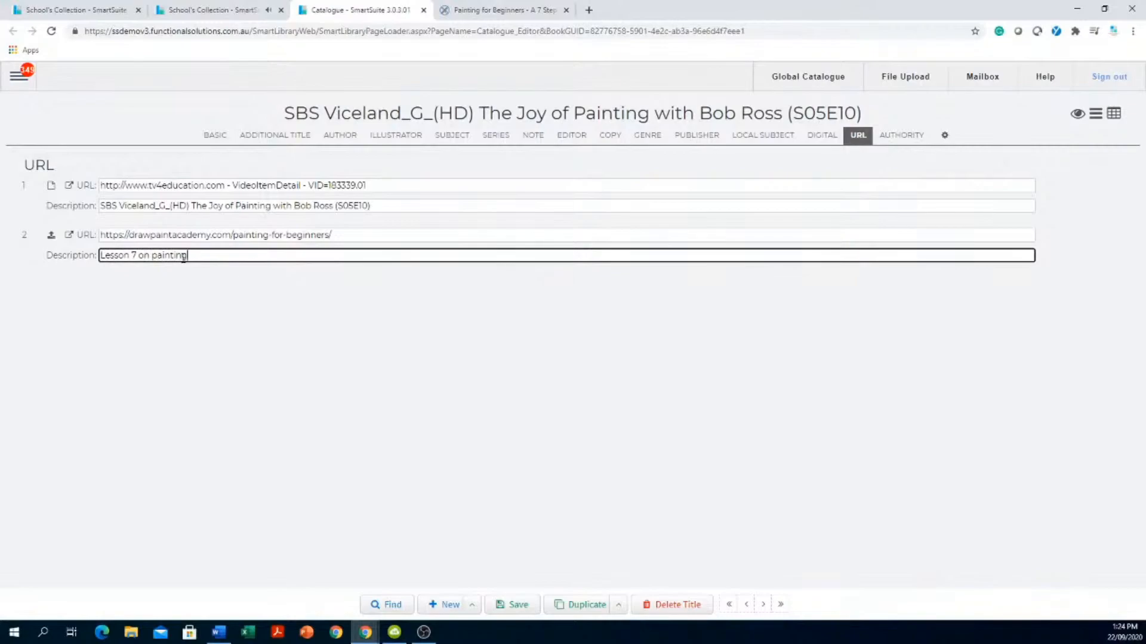
{"action": "left_click", "coordinate": [449, 206]}
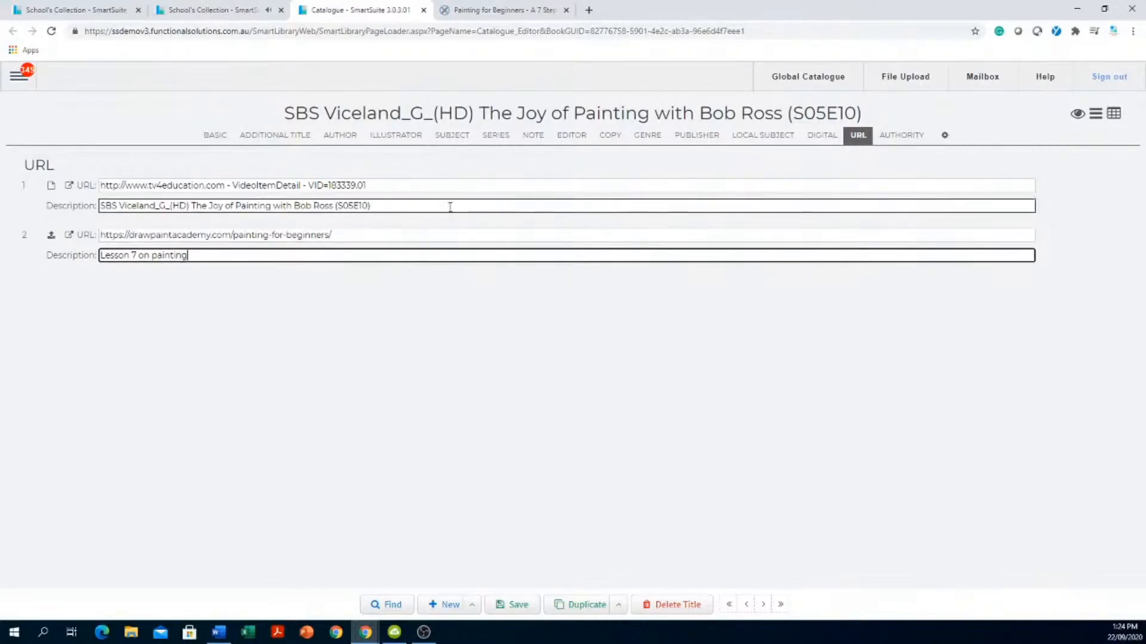
{"action": "left_click", "coordinate": [401, 257]}
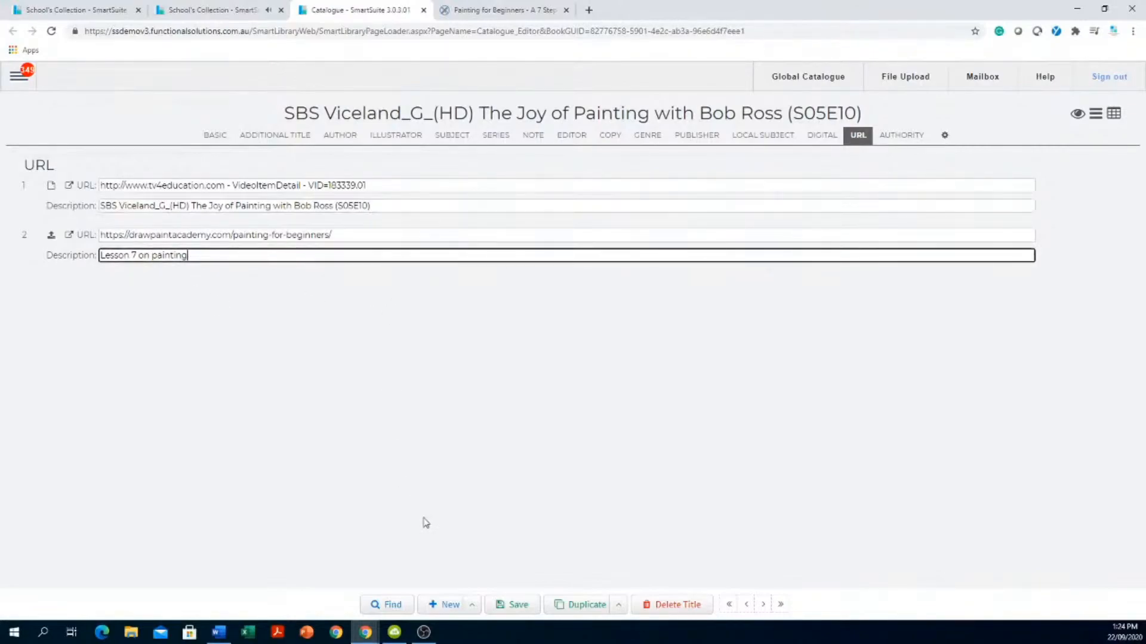
{"action": "left_click", "coordinate": [490, 611]}
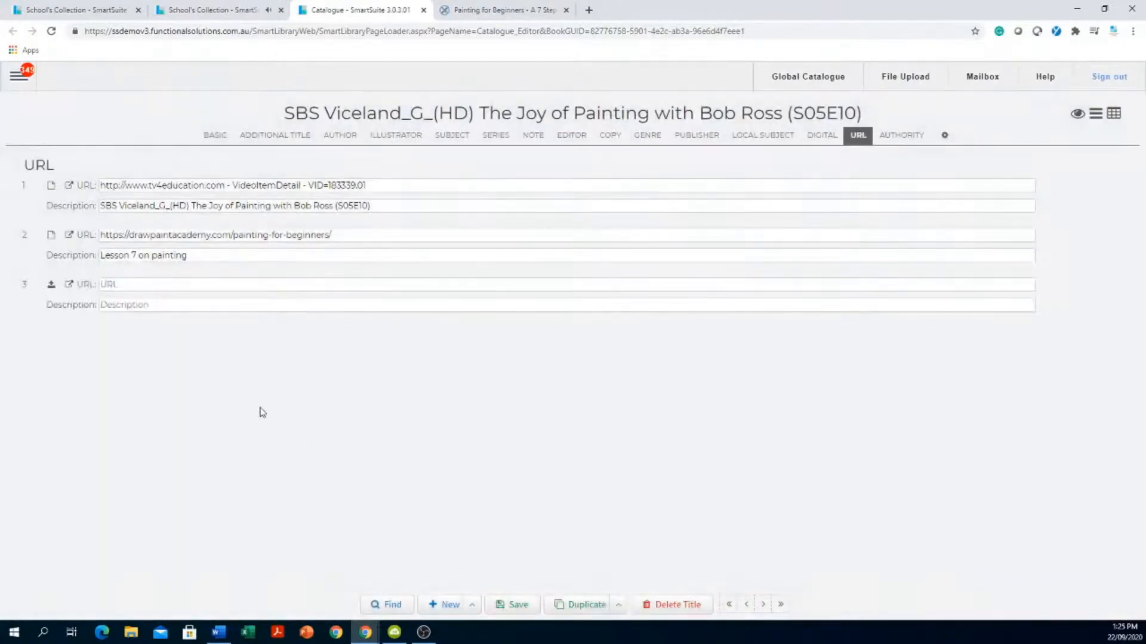
{"action": "left_click", "coordinate": [191, 258]}
{"action": "left_click", "coordinate": [179, 278]}
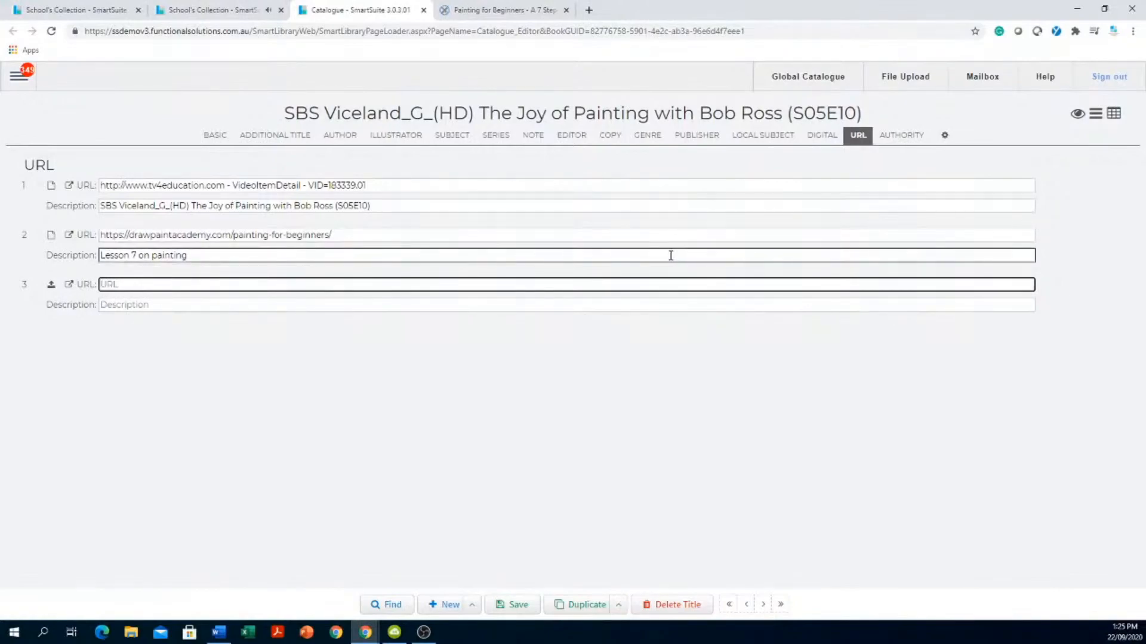
- In a new tab, go to Google Docs and open the Screenrights COVID-19 Press Release
{"action": "left_click", "coordinate": [589, 10]}
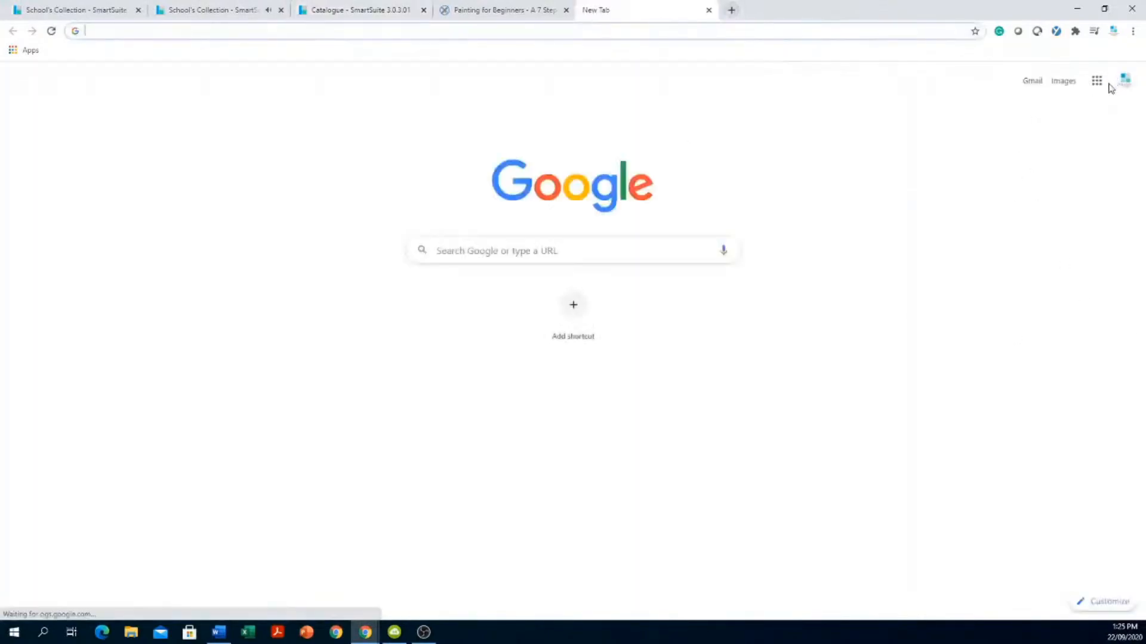
{"action": "left_click", "coordinate": [1097, 81]}
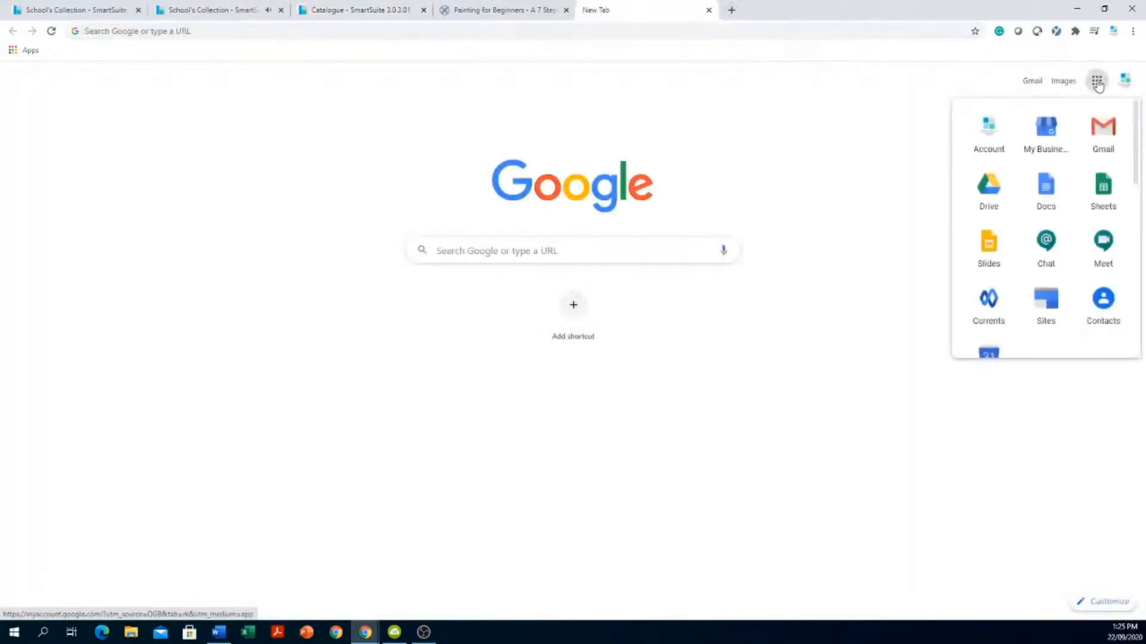
{"action": "left_click", "coordinate": [1044, 192]}
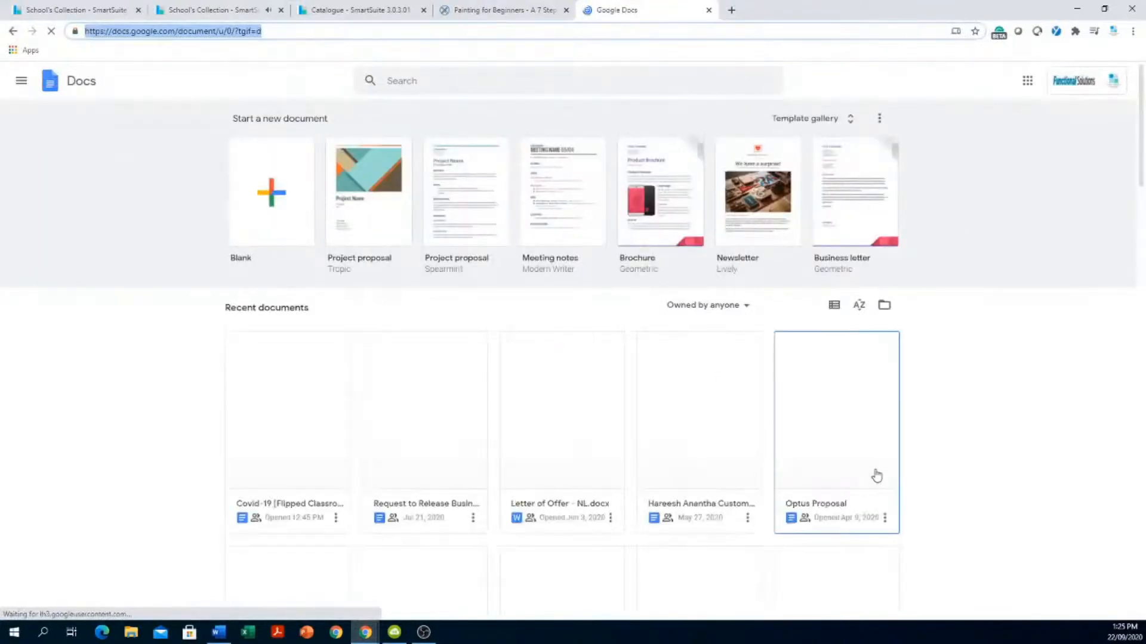
{"action": "scroll", "coordinate": [876, 476], "scroll_direction": "down", "scroll_amount": 5}
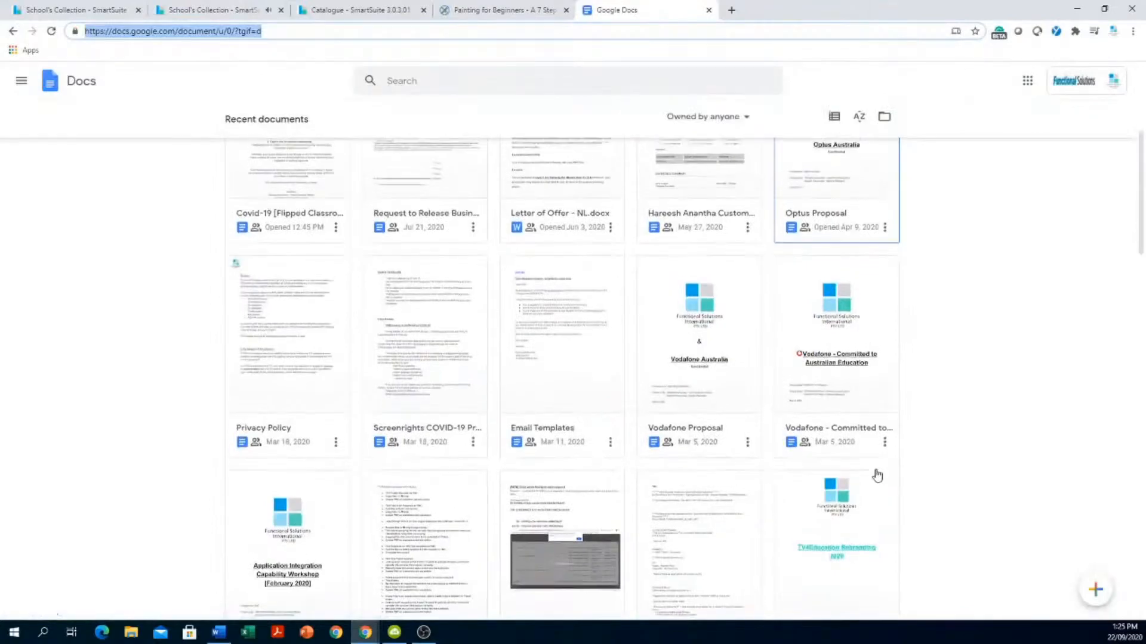
{"action": "scroll", "coordinate": [876, 475], "scroll_direction": "up", "scroll_amount": 2}
{"action": "scroll", "coordinate": [876, 476], "scroll_direction": "up", "scroll_amount": 2}
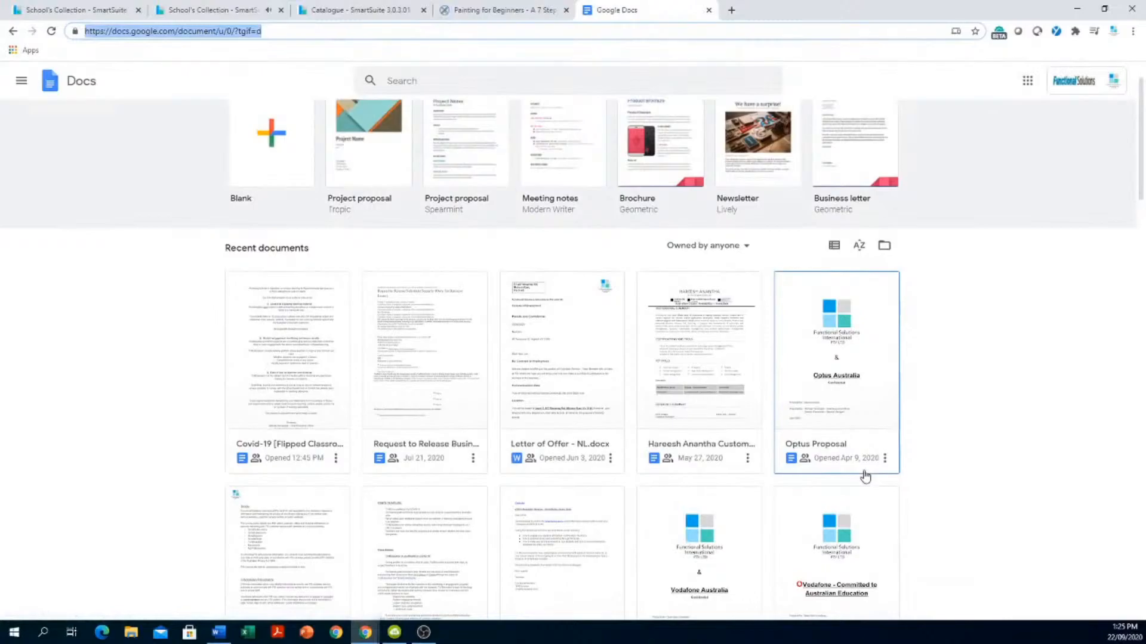
{"action": "scroll", "coordinate": [865, 476], "scroll_direction": "up", "scroll_amount": 1}
{"action": "scroll", "coordinate": [865, 476], "scroll_direction": "down", "scroll_amount": 5}
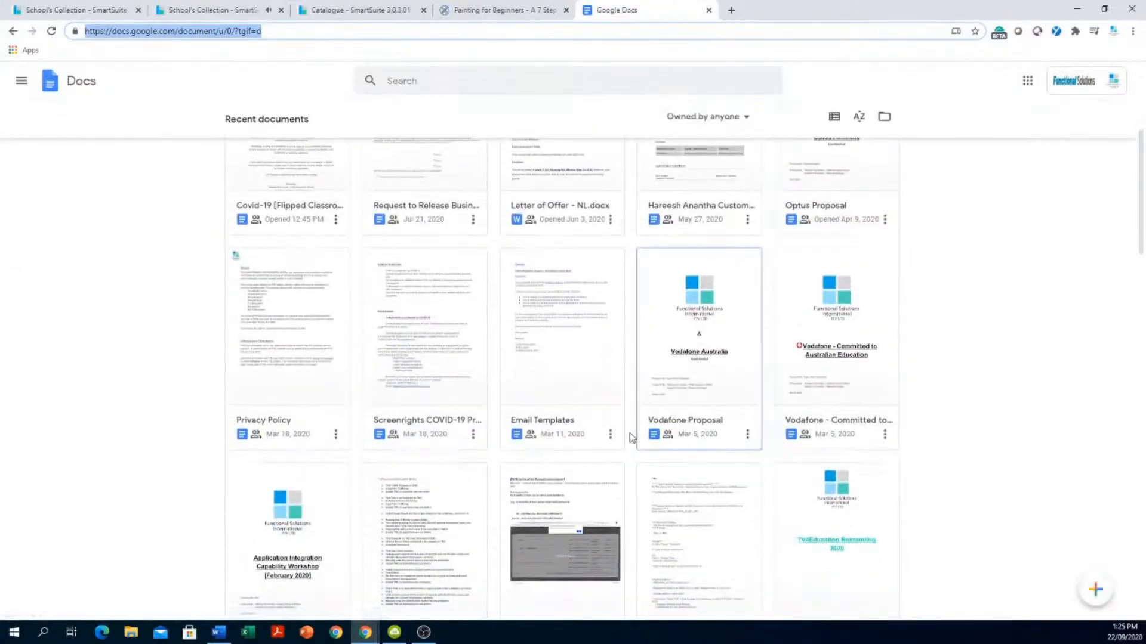
{"action": "right_click", "coordinate": [427, 353]}
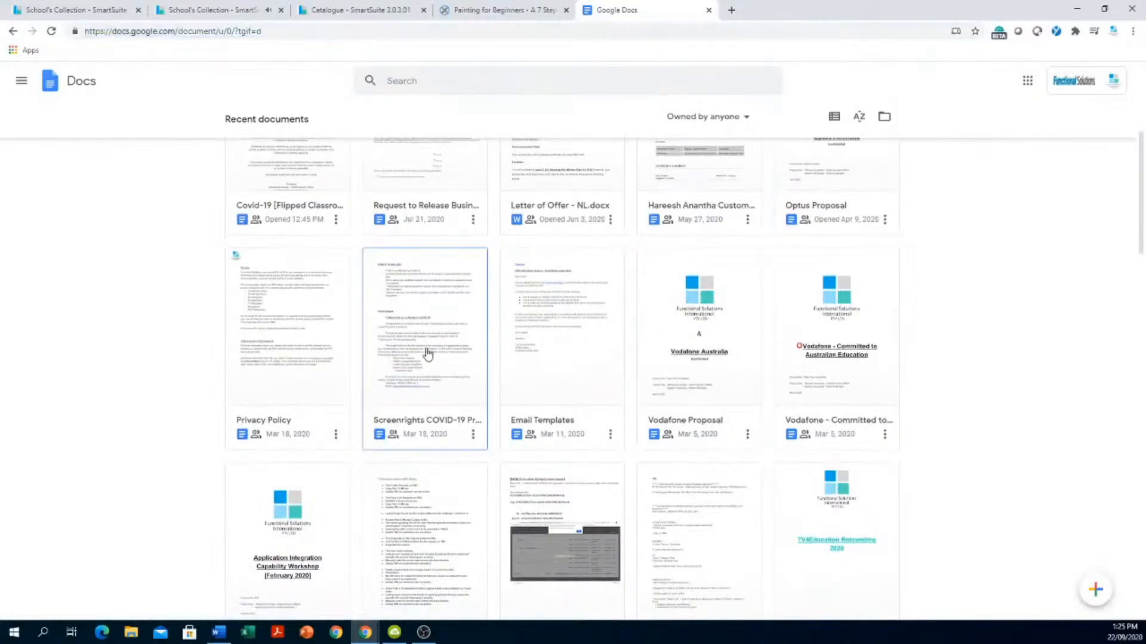
{"action": "left_click", "coordinate": [432, 336]}
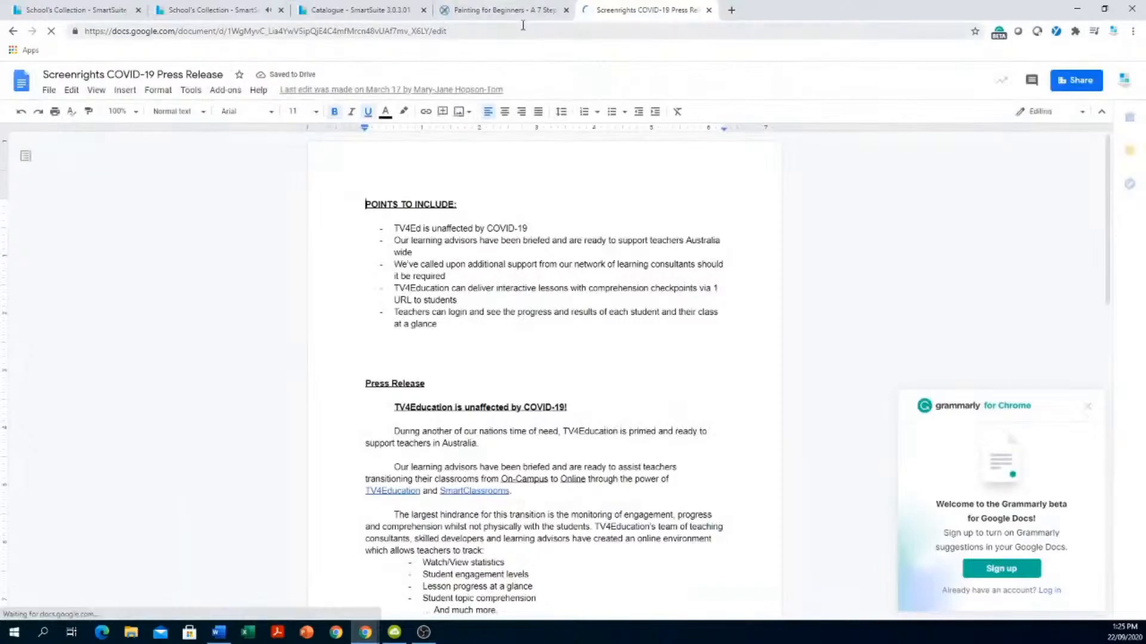
- Add the Google Doc address as the third link, described 'school doc on how to paint', and save
{"action": "left_click_drag", "start_coordinate": [448, 31], "coordinate": [167, 35]}
{"action": "right_click", "coordinate": [174, 32]}
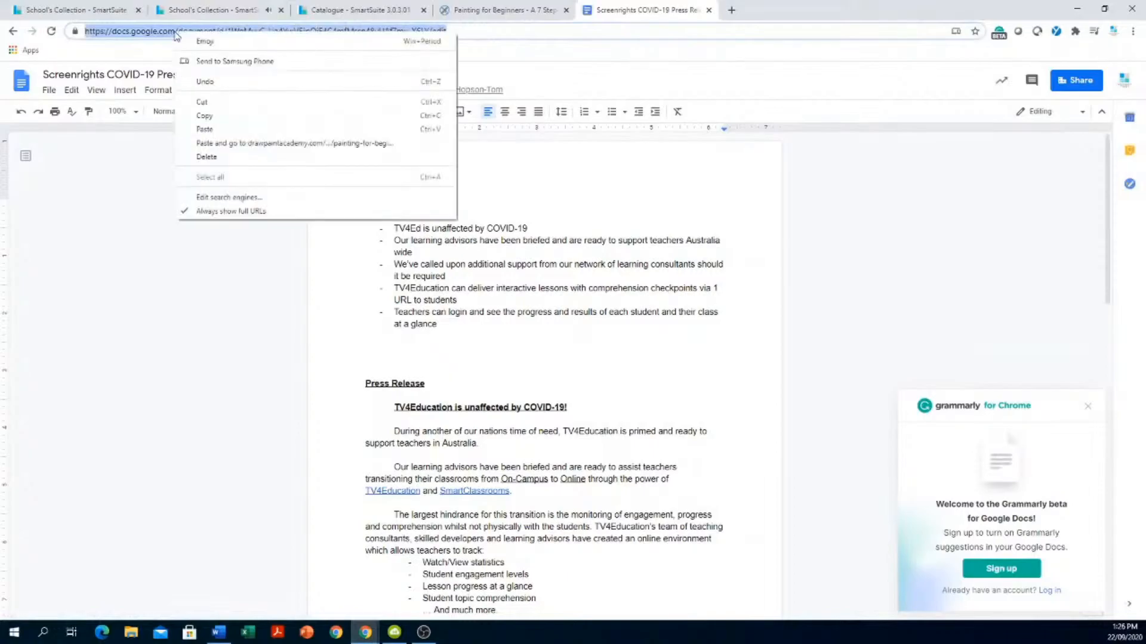
{"action": "left_click", "coordinate": [212, 115]}
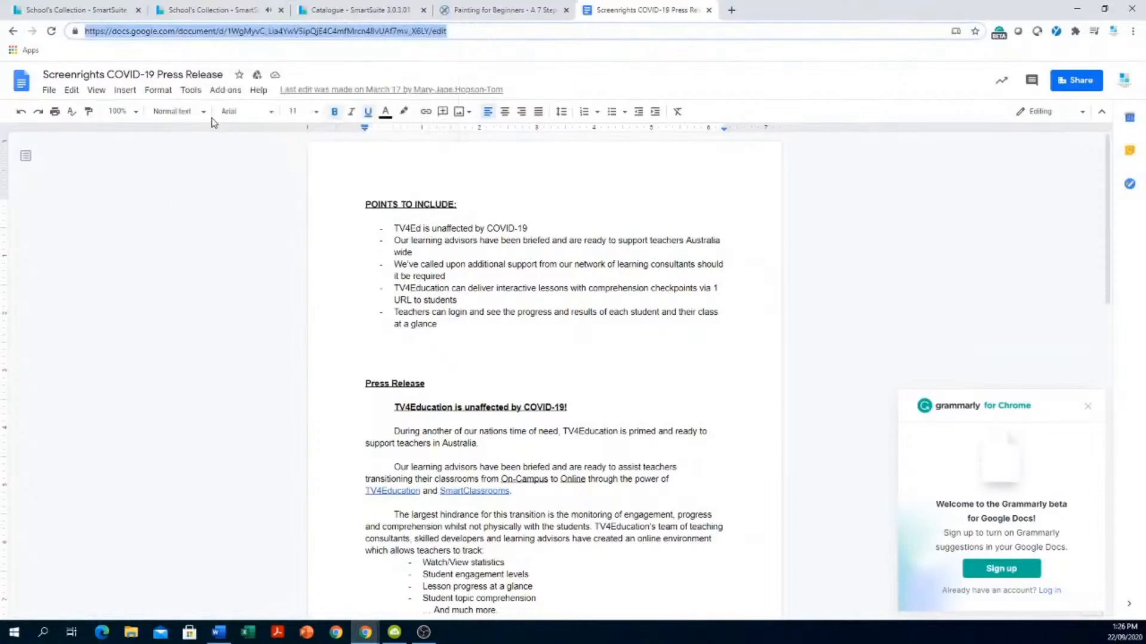
{"action": "left_click", "coordinate": [341, 13]}
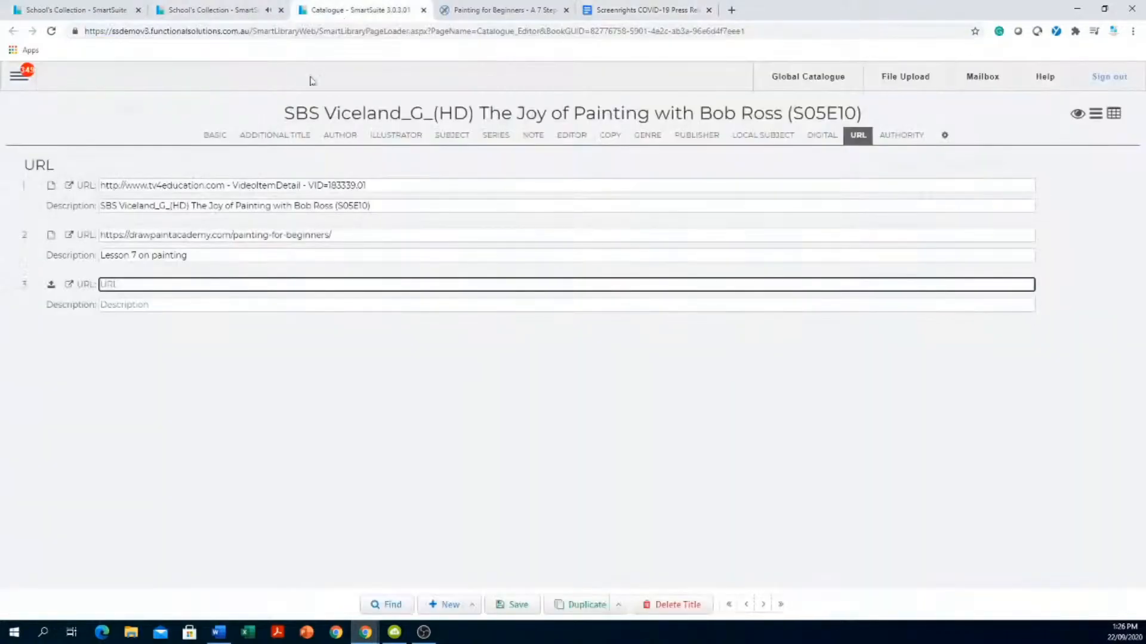
{"action": "right_click", "coordinate": [153, 284]}
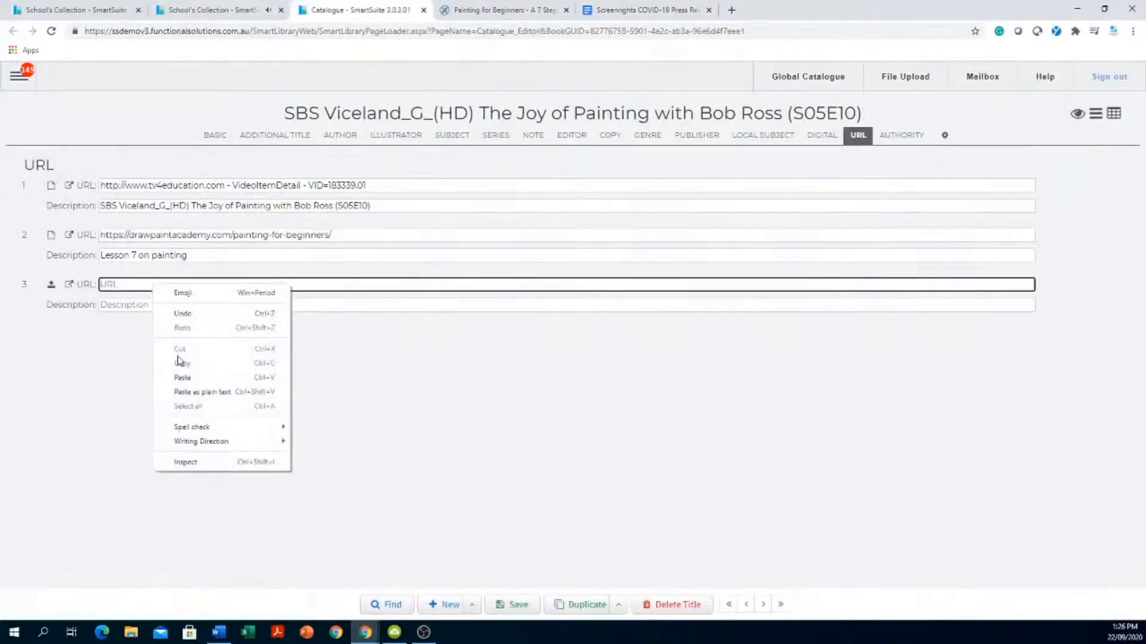
{"action": "left_click", "coordinate": [182, 378]}
{"action": "left_click", "coordinate": [243, 305]}
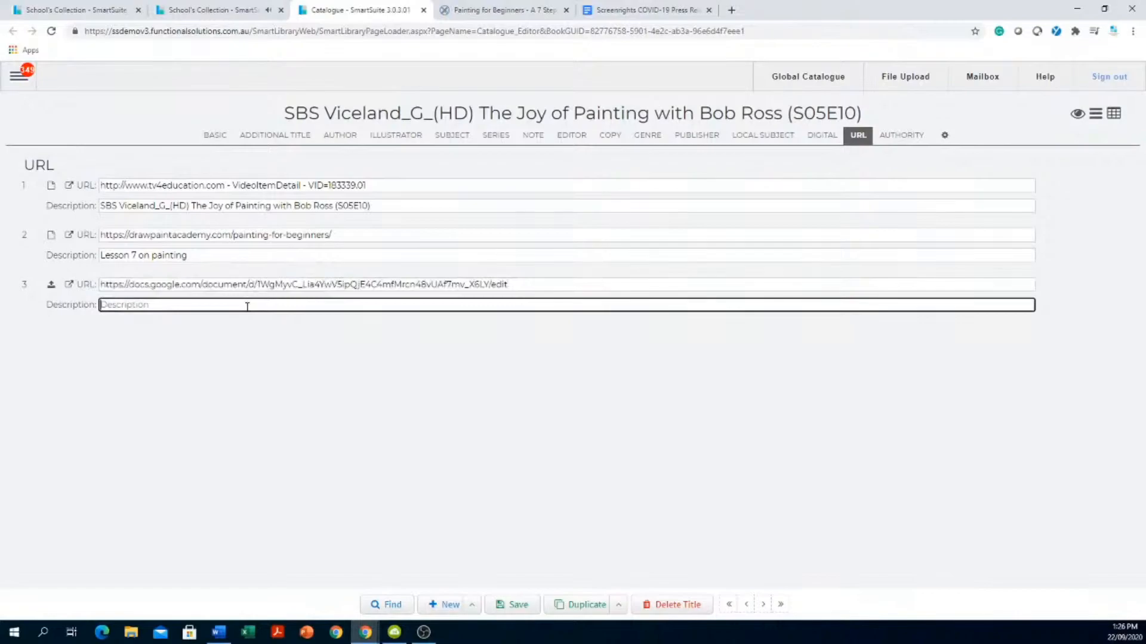
{"action": "type", "text": "school doc on how to paint"}
{"action": "left_click", "coordinate": [515, 607]}
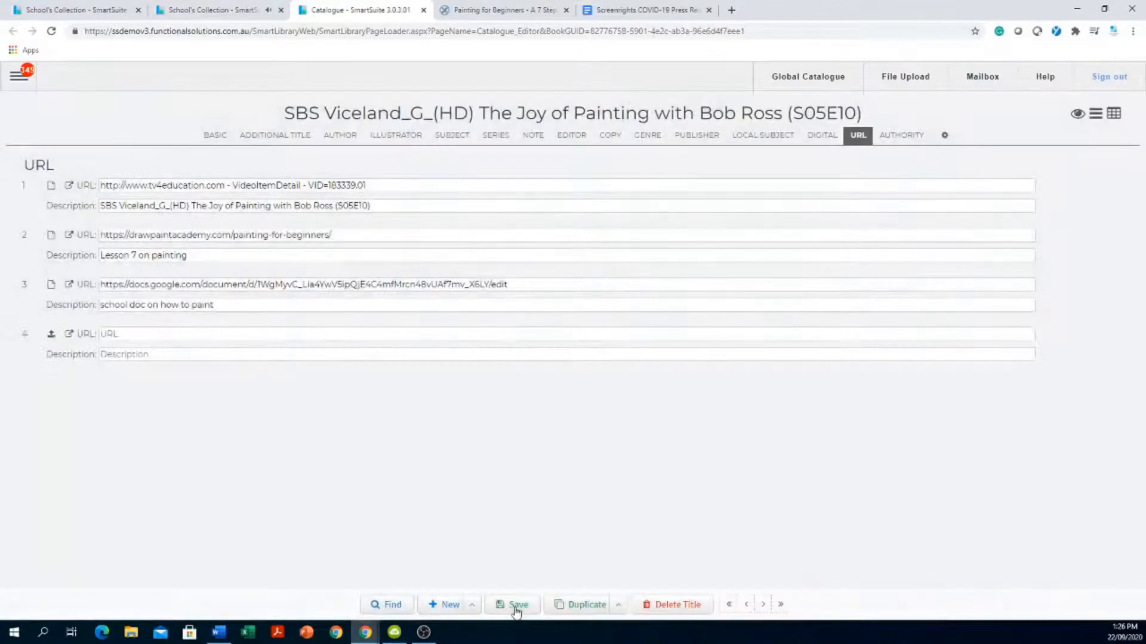
- Return to School's Collection and open the Bob Ross record's 'Lesson 7 on painting' link
{"action": "left_click", "coordinate": [423, 11]}
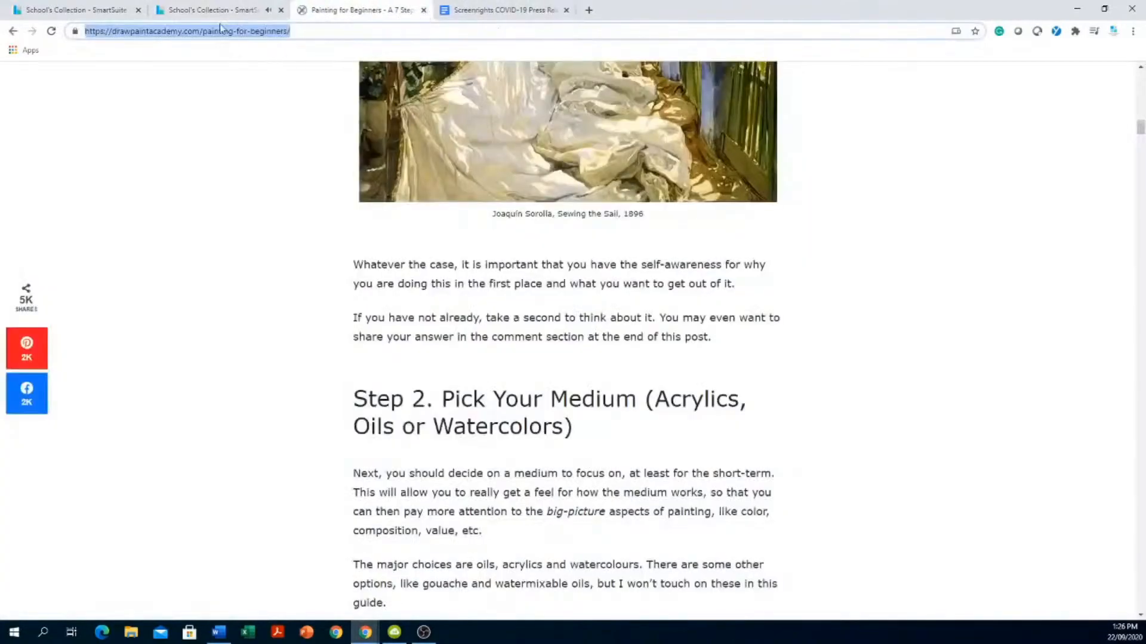
{"action": "left_click", "coordinate": [233, 10]}
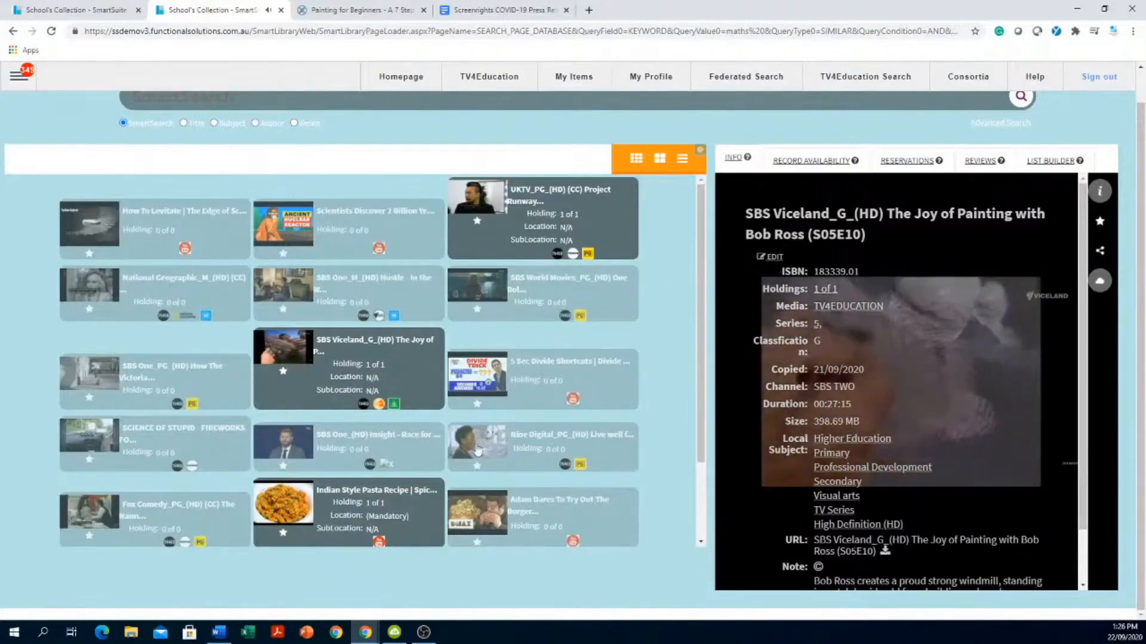
{"action": "left_click", "coordinate": [296, 374]}
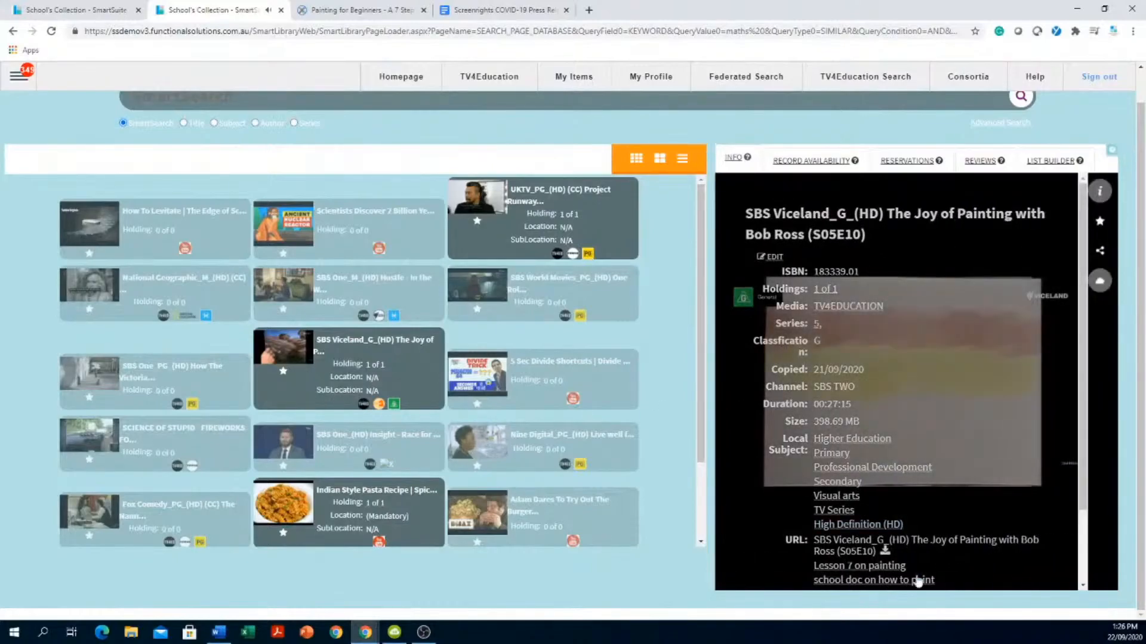
{"action": "scroll", "coordinate": [945, 422], "scroll_direction": "down", "scroll_amount": 2}
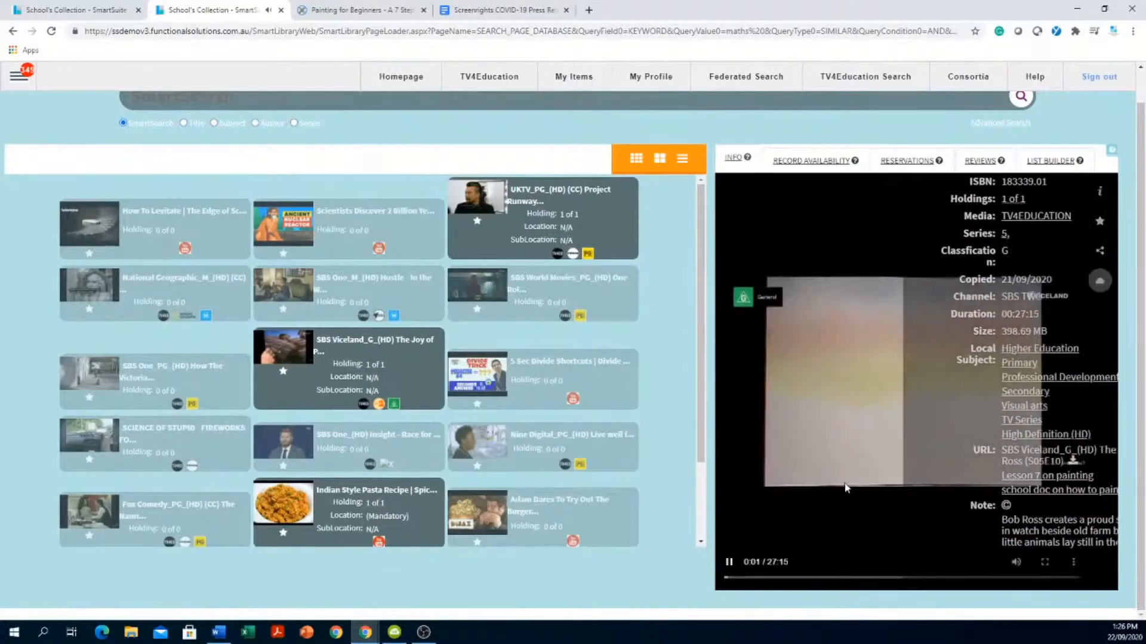
{"action": "left_click", "coordinate": [1100, 192]}
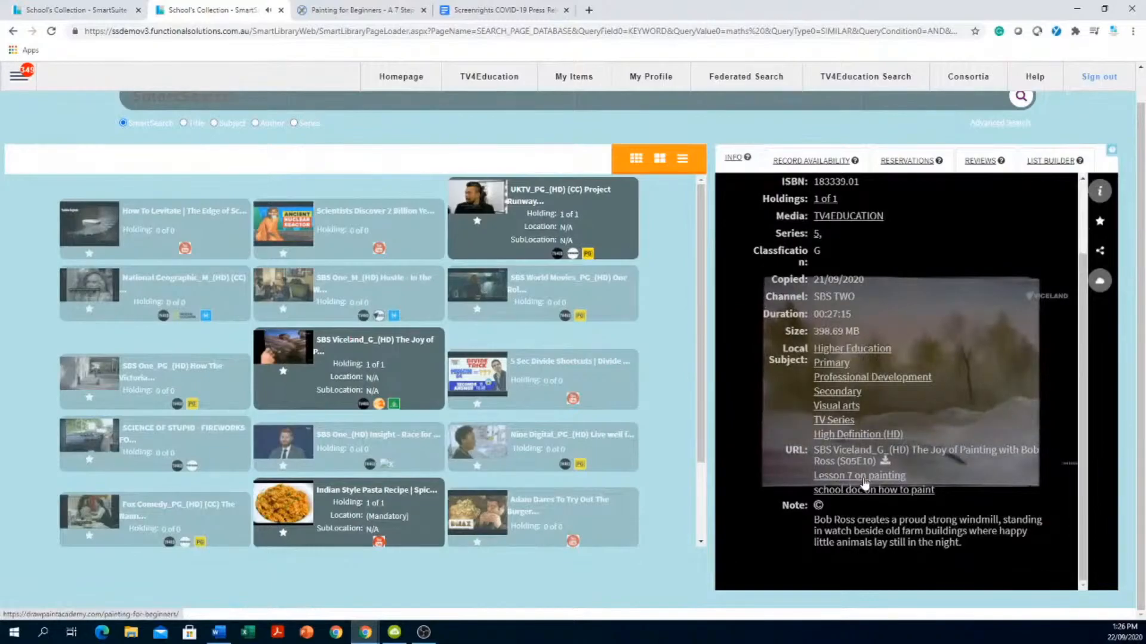
{"action": "left_click", "coordinate": [865, 482]}
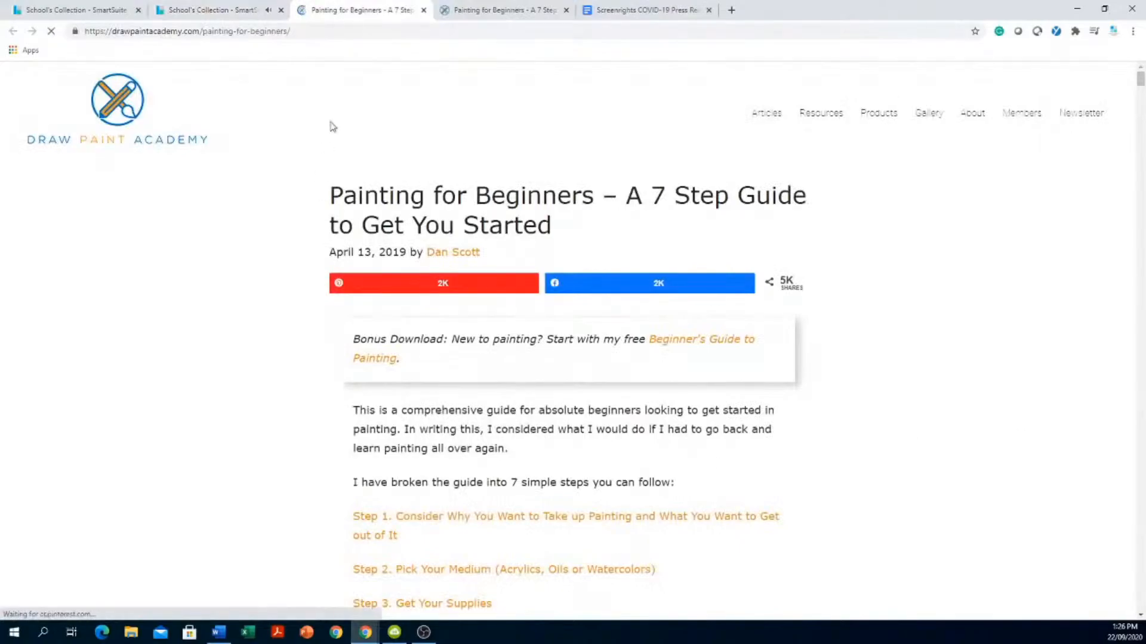
- Close the painting guide, try the 'school doc on how to paint' link, then close the Google Doc
{"action": "left_click", "coordinate": [423, 10]}
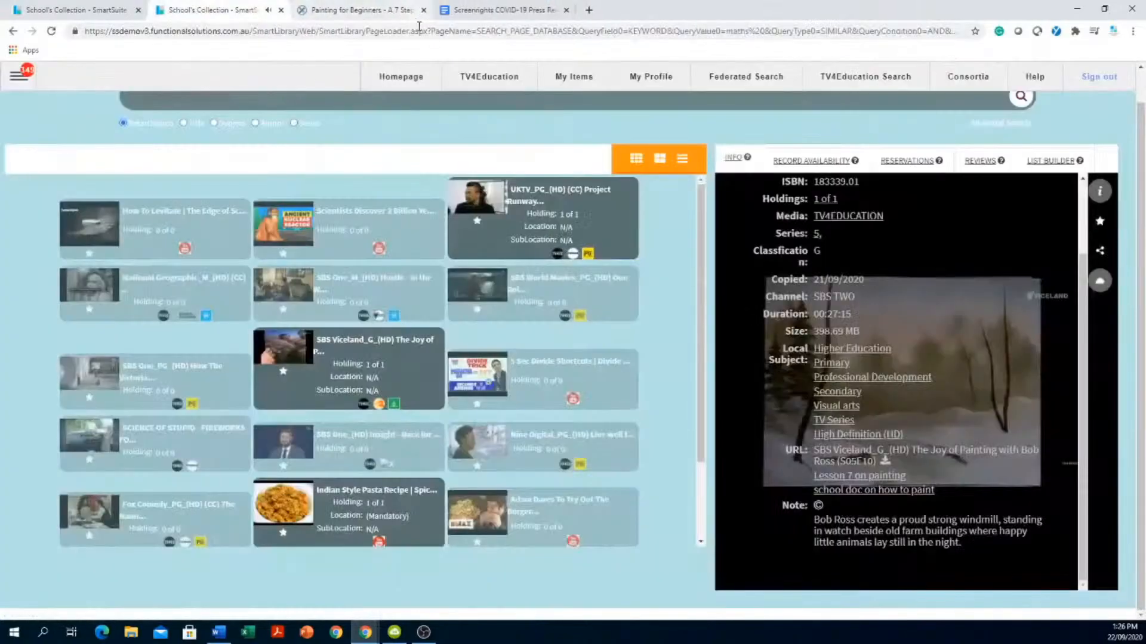
{"action": "left_click", "coordinate": [894, 491]}
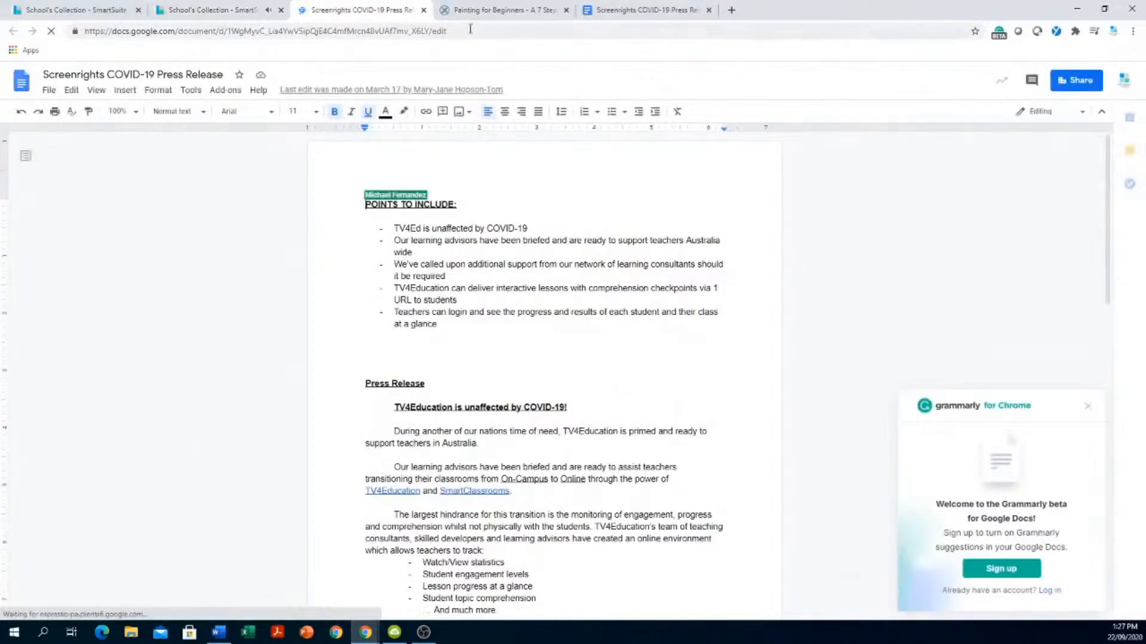
{"action": "left_click", "coordinate": [424, 10]}
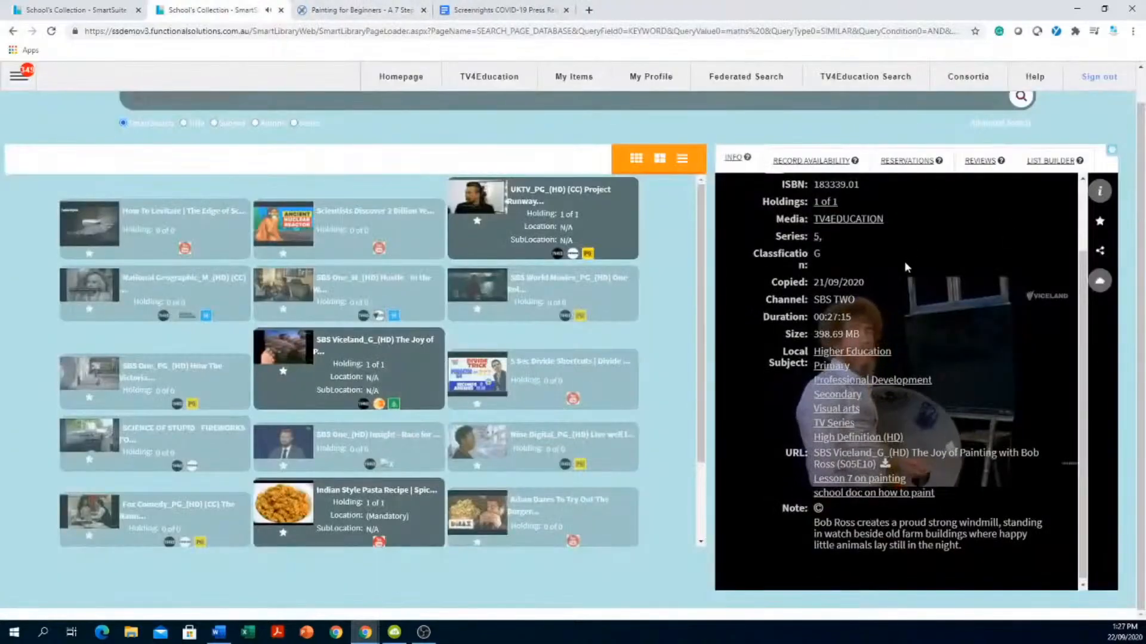
{"action": "scroll", "coordinate": [781, 301], "scroll_direction": "up", "scroll_amount": 3}
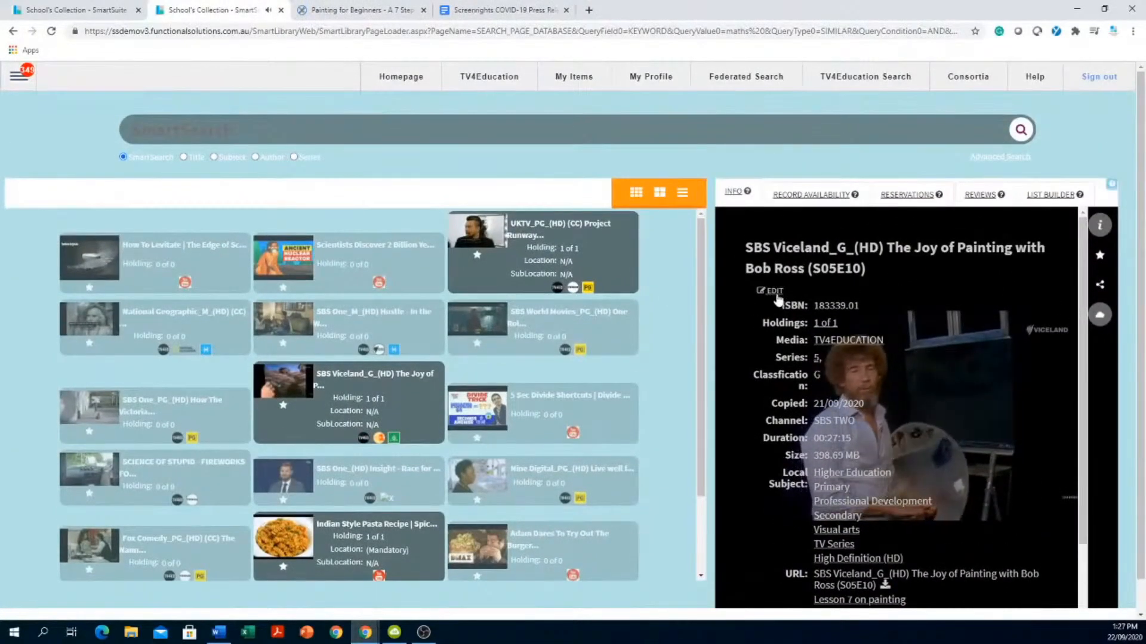
{"action": "scroll", "coordinate": [843, 381], "scroll_direction": "down", "scroll_amount": 3}
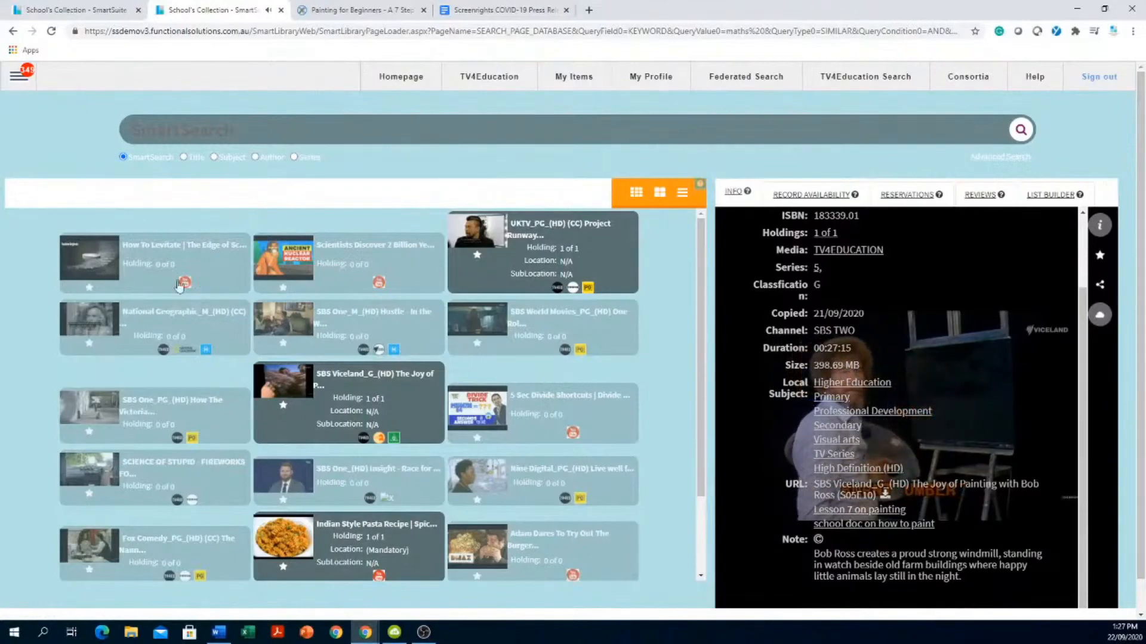
{"action": "left_click", "coordinate": [494, 82]}
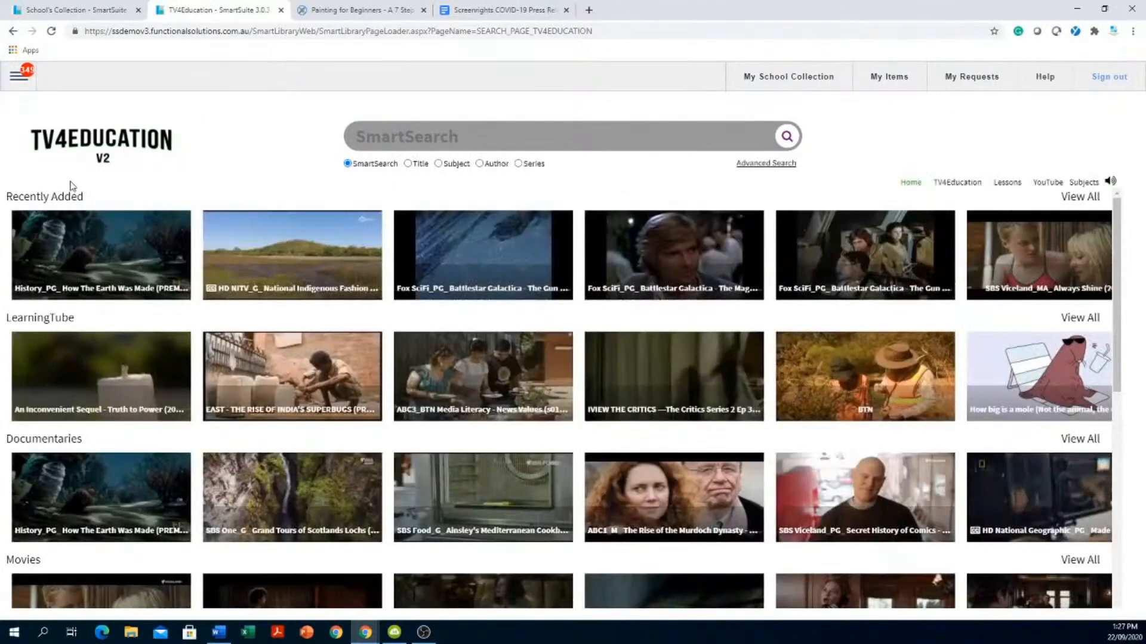
{"action": "mouse_move", "coordinate": [27, 356]}
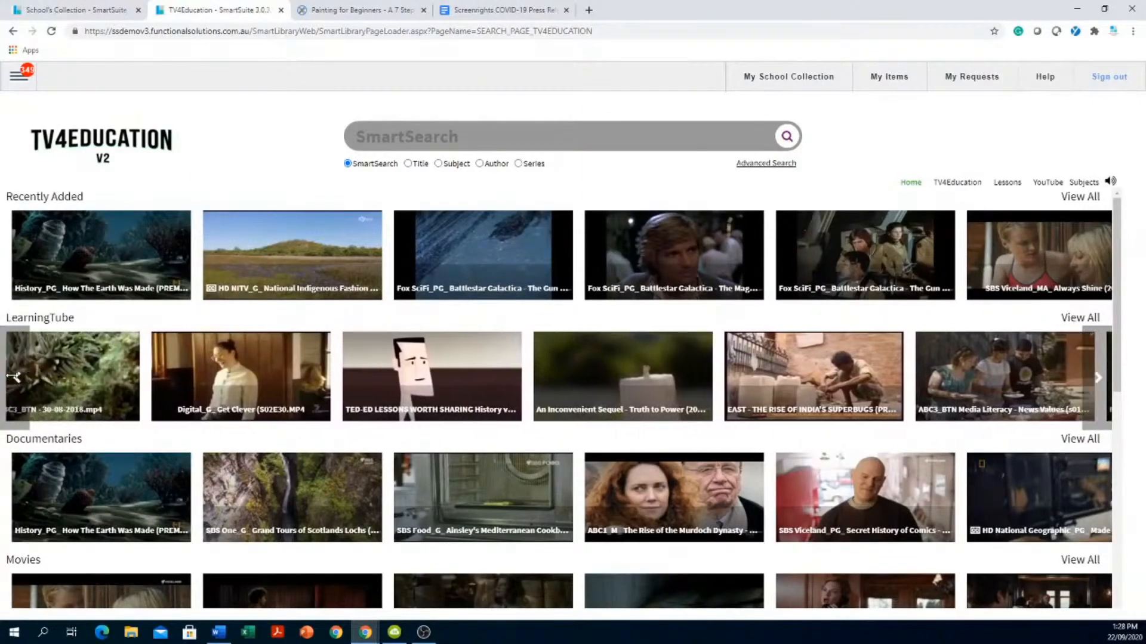
{"action": "scroll", "coordinate": [9, 443], "scroll_direction": "down", "scroll_amount": 4}
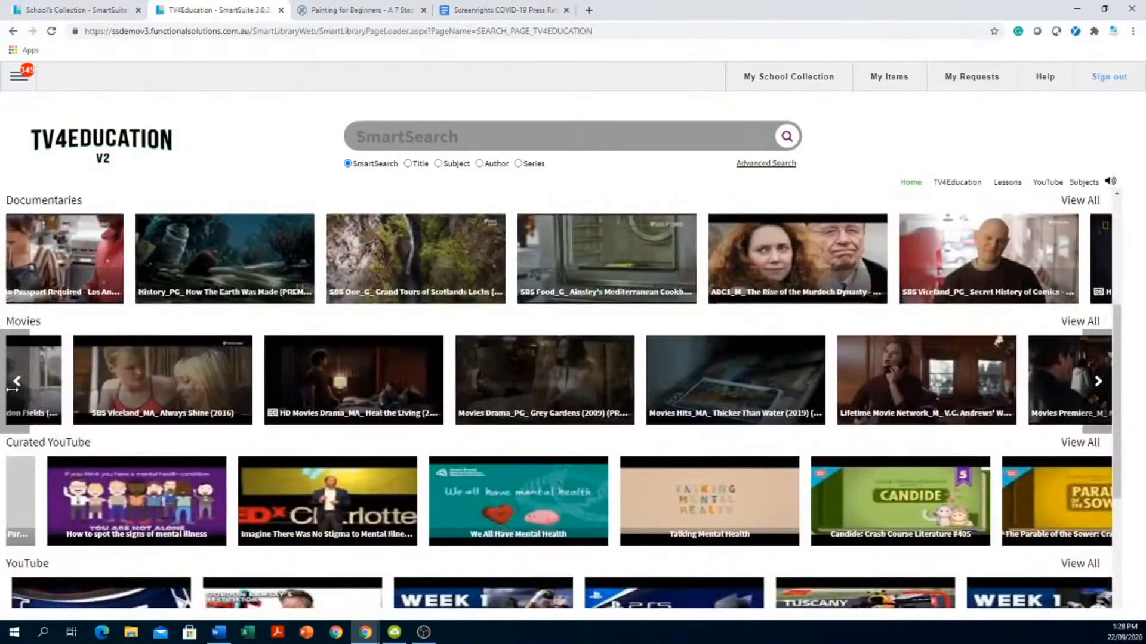
{"action": "scroll", "coordinate": [223, 495], "scroll_direction": "up", "scroll_amount": 4}
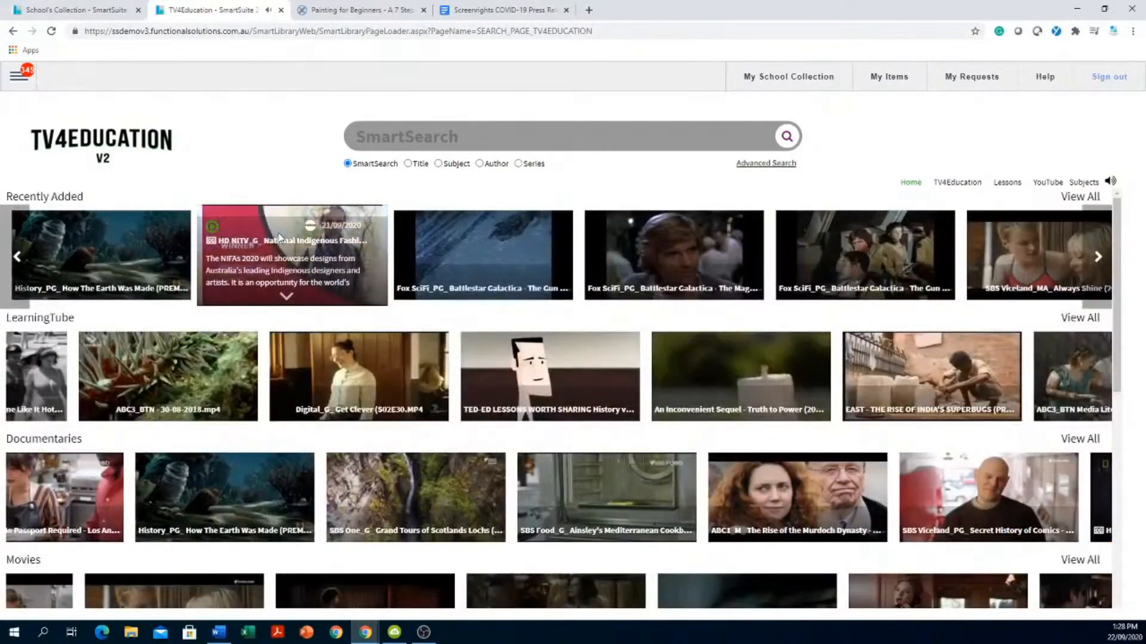
- Search the TV4Education library for 'maths' and scroll through the results
{"action": "left_click", "coordinate": [602, 134]}
{"action": "type", "text": "maths\\"}
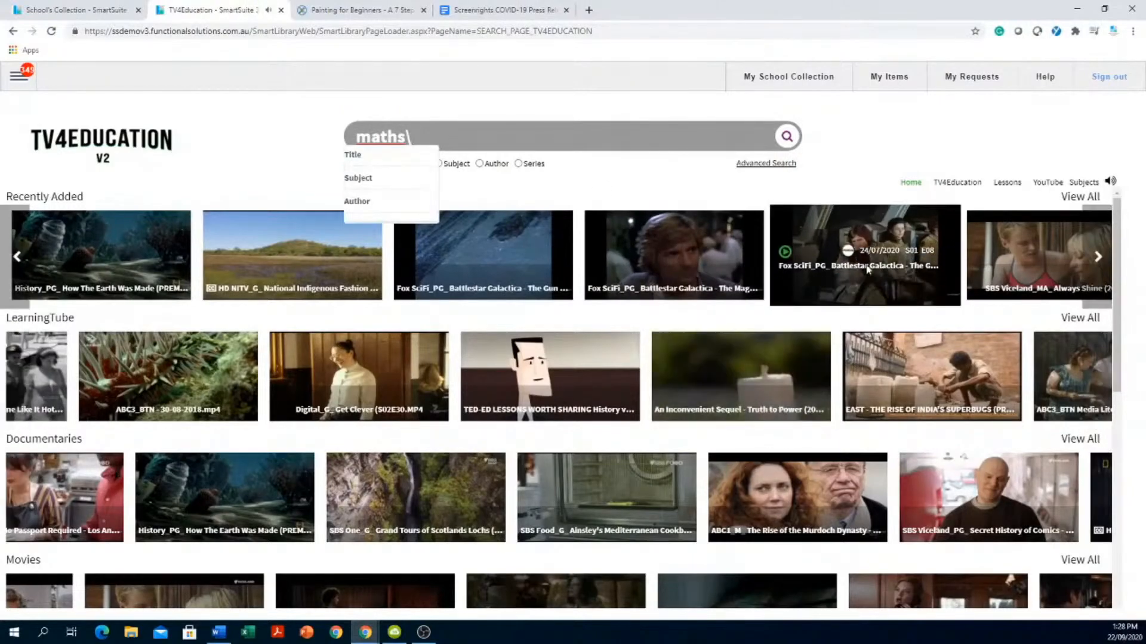
{"action": "left_click", "coordinate": [788, 138]}
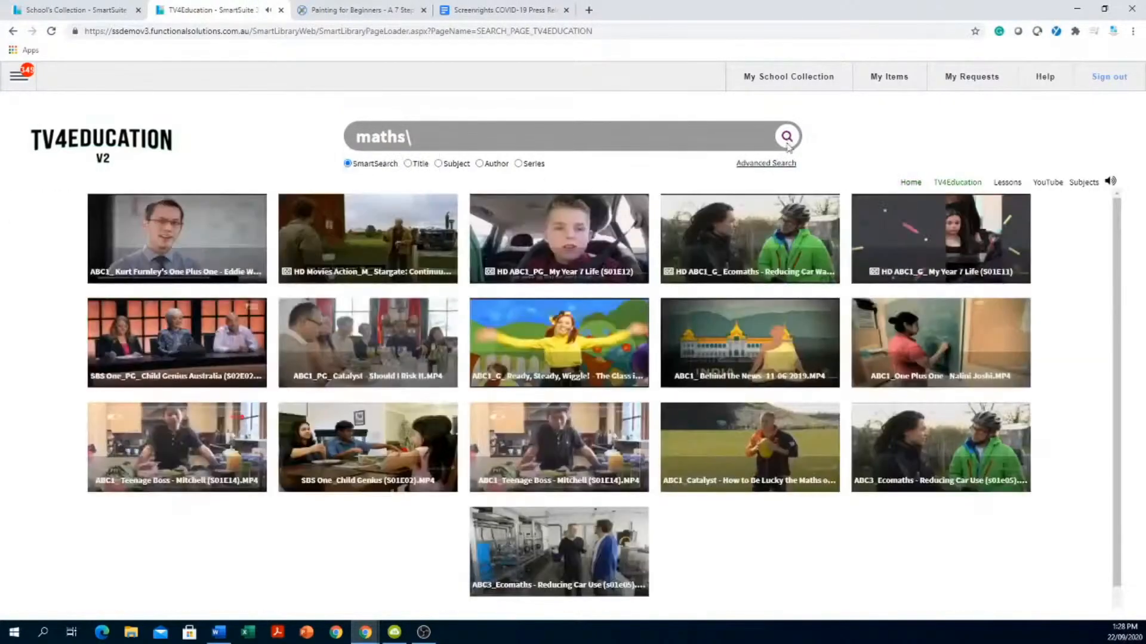
{"action": "scroll", "coordinate": [769, 540], "scroll_direction": "down", "scroll_amount": 5}
{"action": "scroll", "coordinate": [766, 533], "scroll_direction": "down", "scroll_amount": 10}
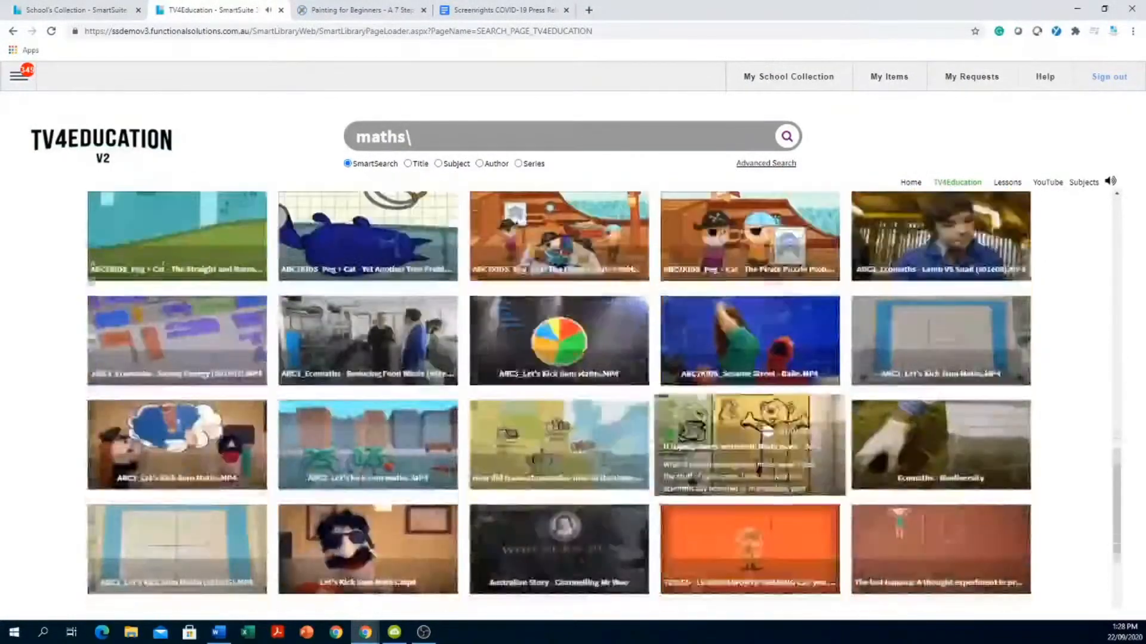
{"action": "scroll", "coordinate": [749, 445], "scroll_direction": "down", "scroll_amount": 3}
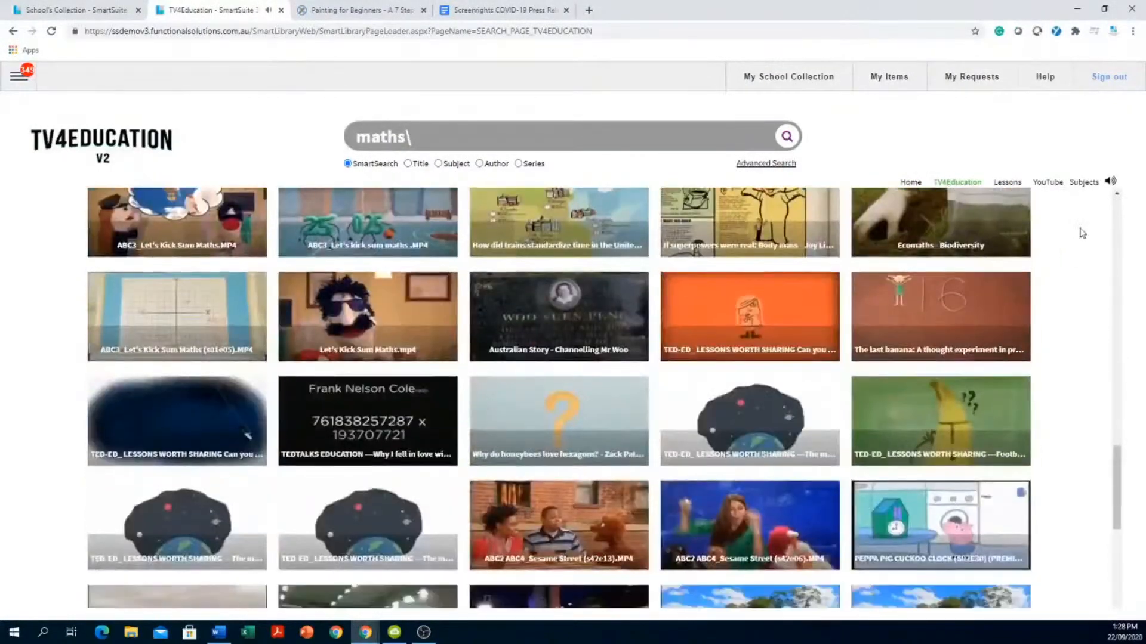
- Browse Subjects > Science > Mathematics and scroll through the Mathematics videos
{"action": "left_click", "coordinate": [1084, 183]}
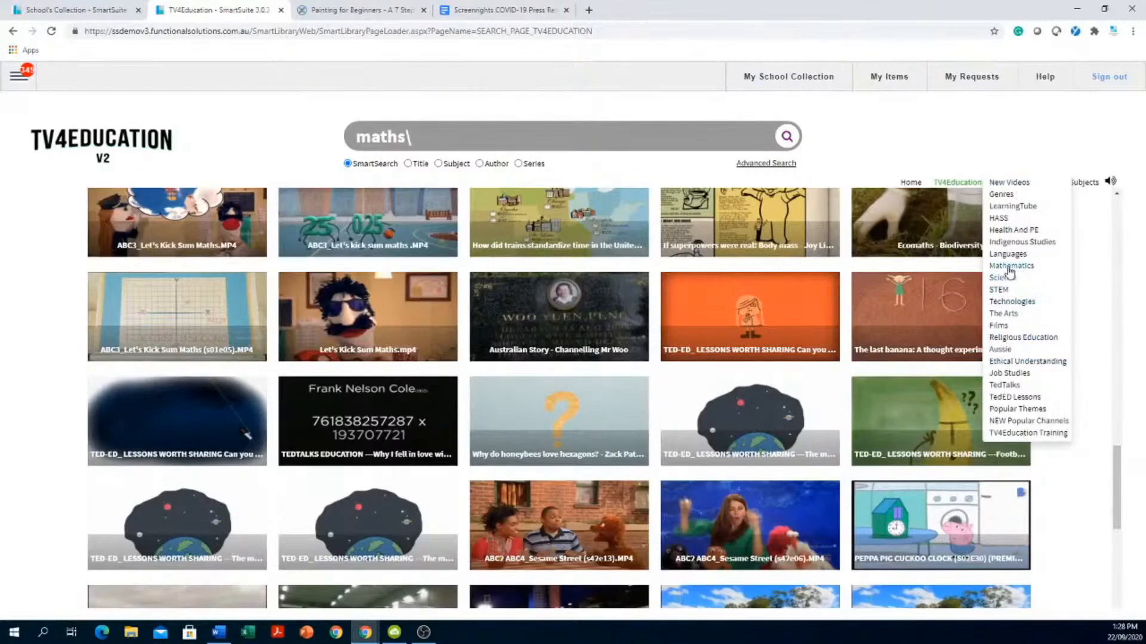
{"action": "mouse_move", "coordinate": [1010, 284]}
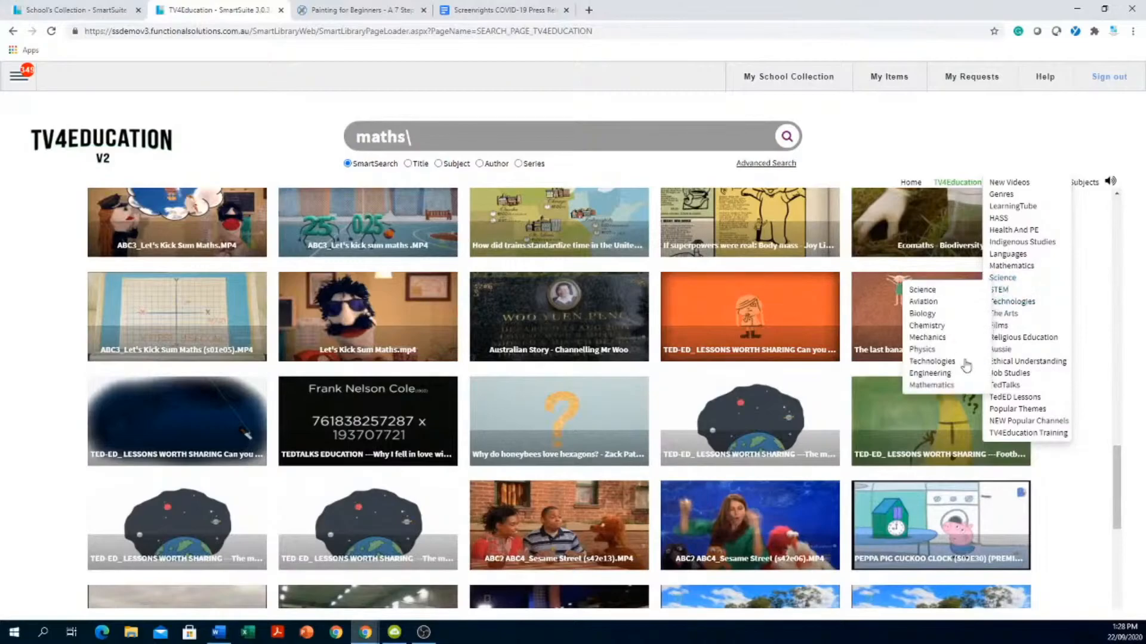
{"action": "left_click", "coordinate": [922, 386]}
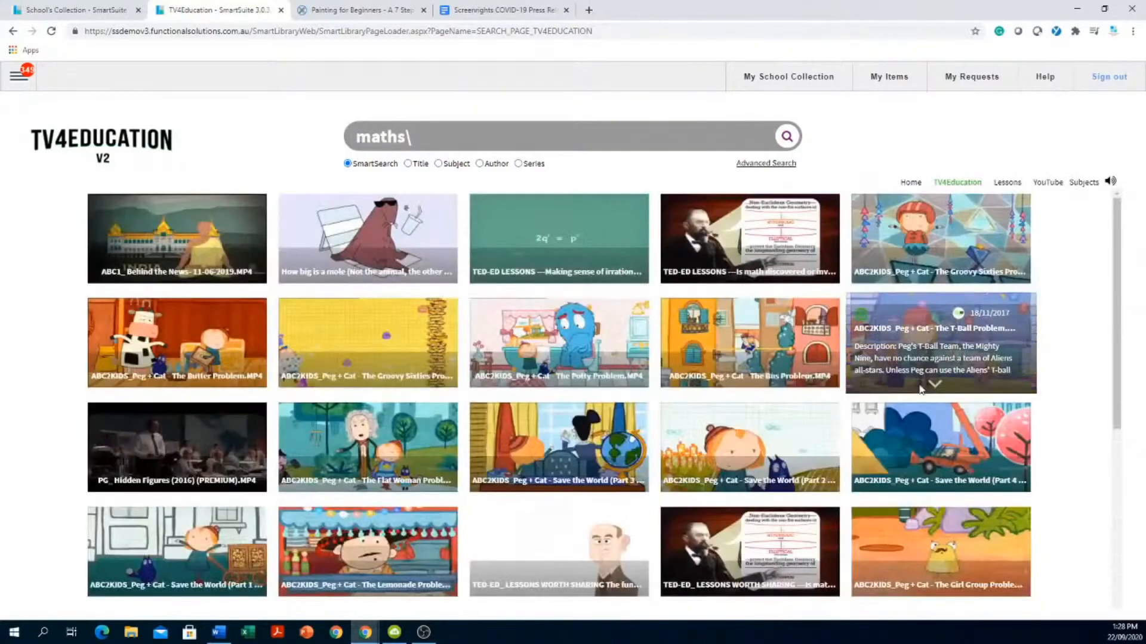
{"action": "scroll", "coordinate": [718, 412], "scroll_direction": "down", "scroll_amount": 5}
{"action": "scroll", "coordinate": [717, 407], "scroll_direction": "down", "scroll_amount": 10}
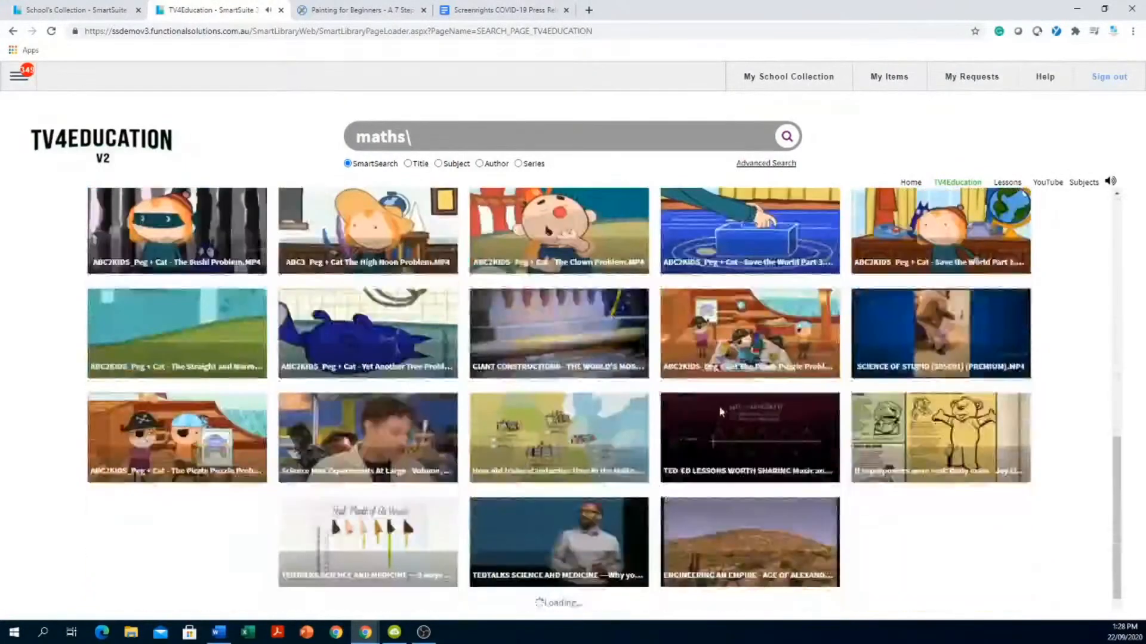
{"action": "scroll", "coordinate": [722, 404], "scroll_direction": "down", "scroll_amount": 2}
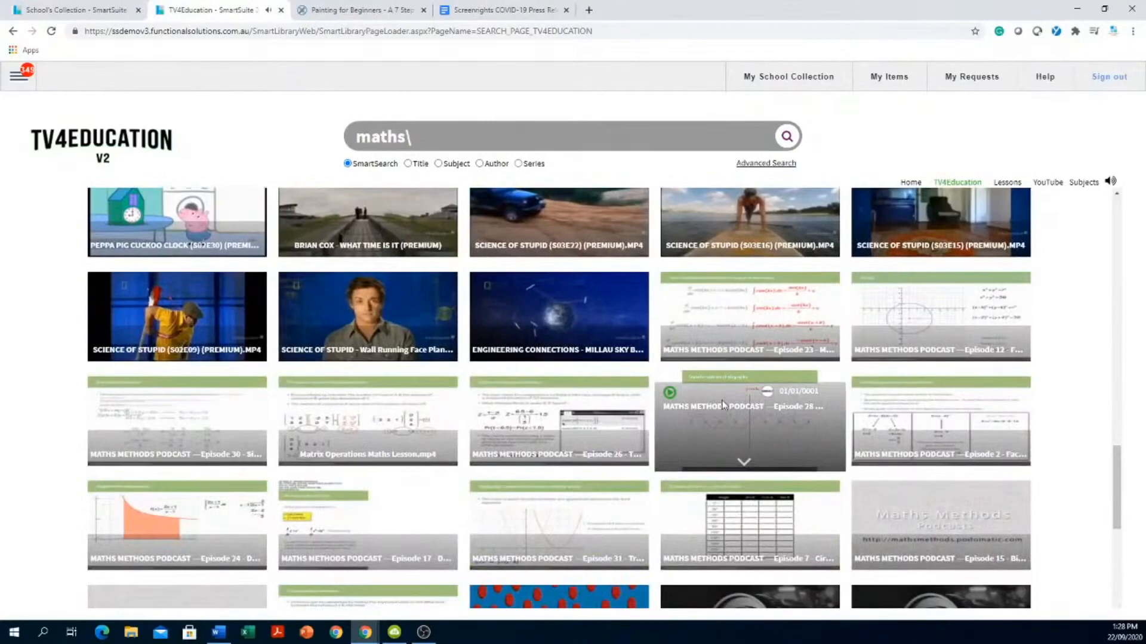
- Add Maths Methods Podcast Episode 26, 'The normal distribution', to My Items and close the player
{"action": "left_click", "coordinate": [539, 432]}
{"action": "mouse_move", "coordinate": [1070, 122]}
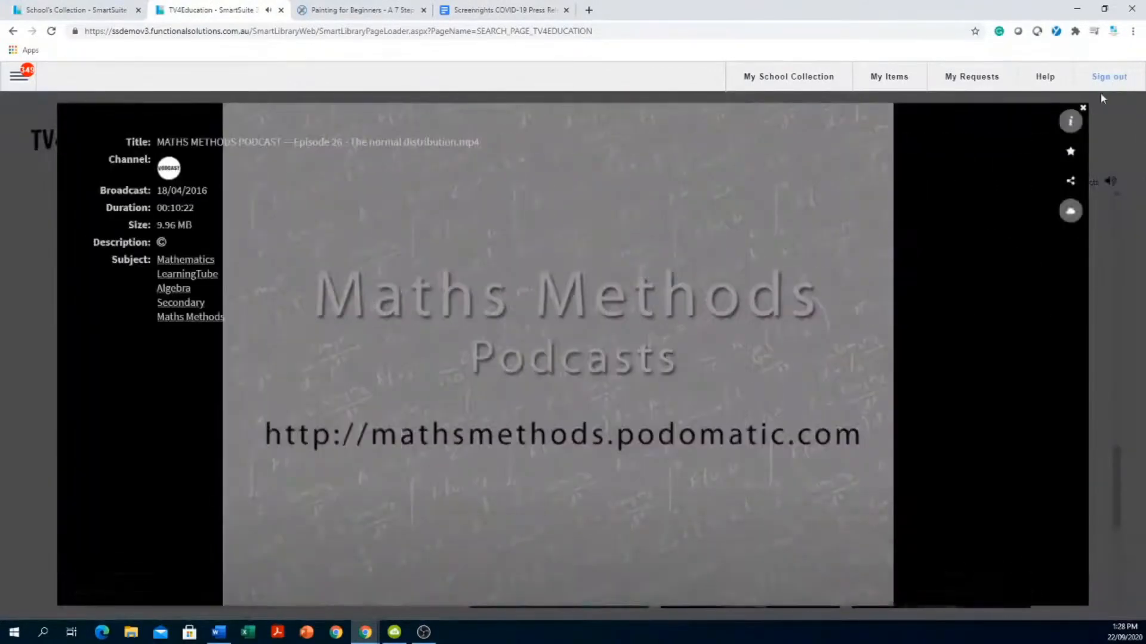
{"action": "left_click", "coordinate": [1072, 153]}
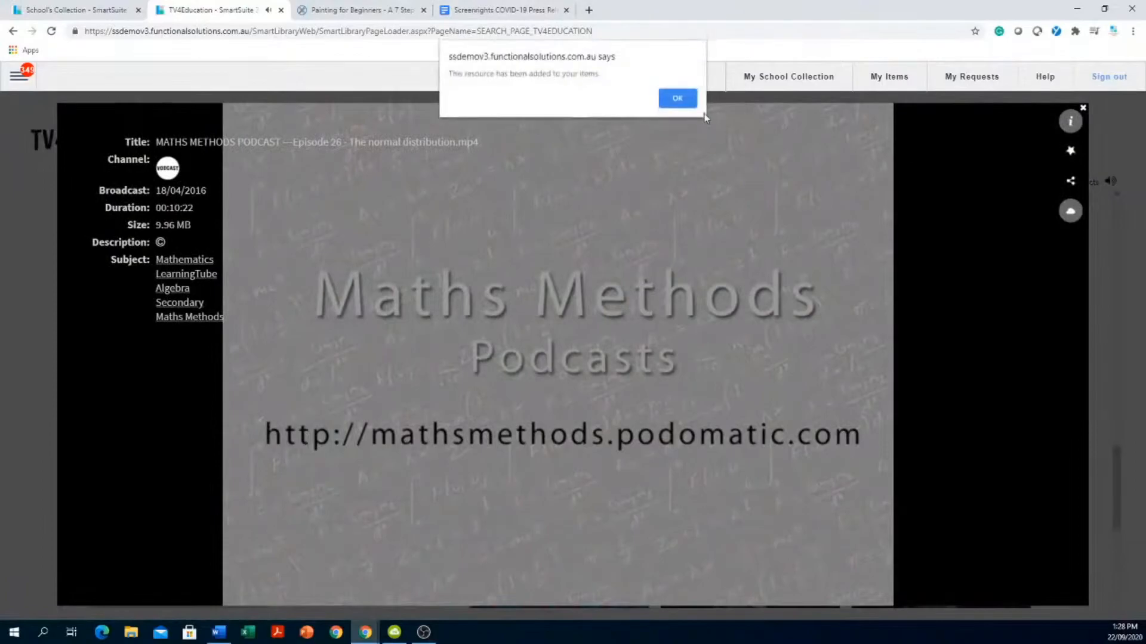
{"action": "left_click", "coordinate": [677, 95]}
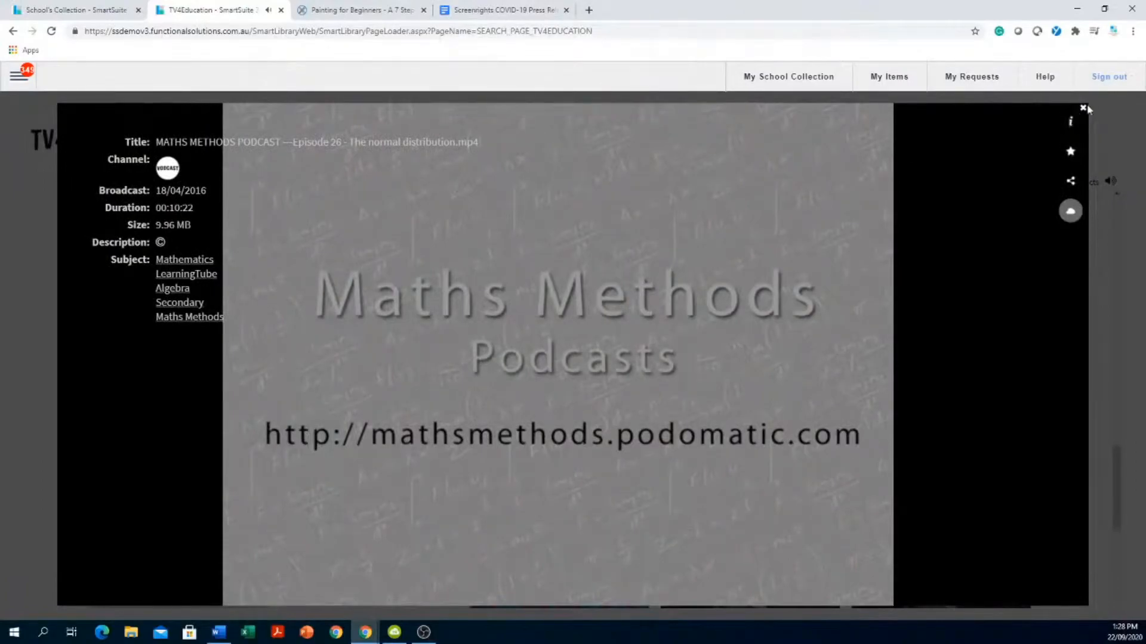
{"action": "left_click", "coordinate": [1083, 108]}
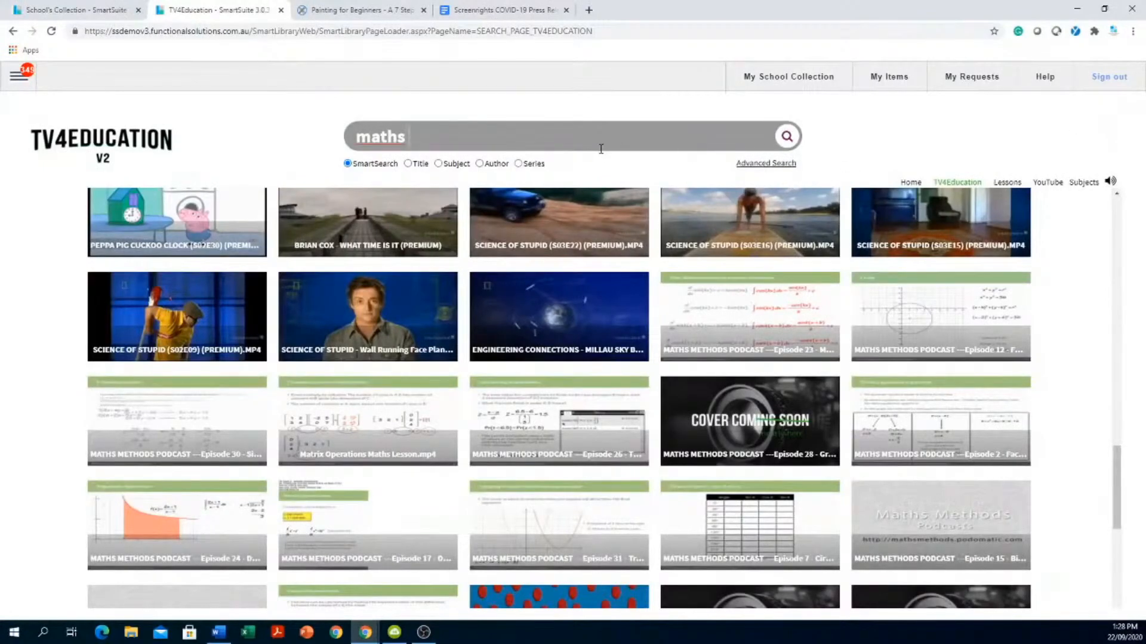
- Append a long string of random 'dfg' text to the 'maths' query and run the search
{"action": "type", "text": "fdgd"}
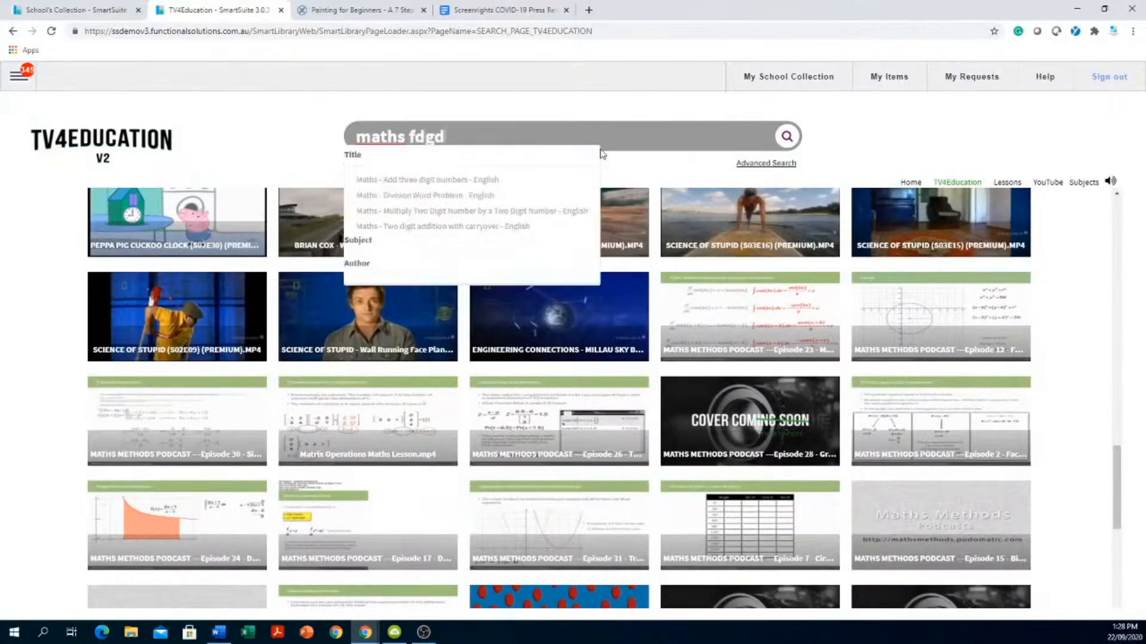
{"action": "type", "text": "fg dgfdf gdf gdfgddf"}
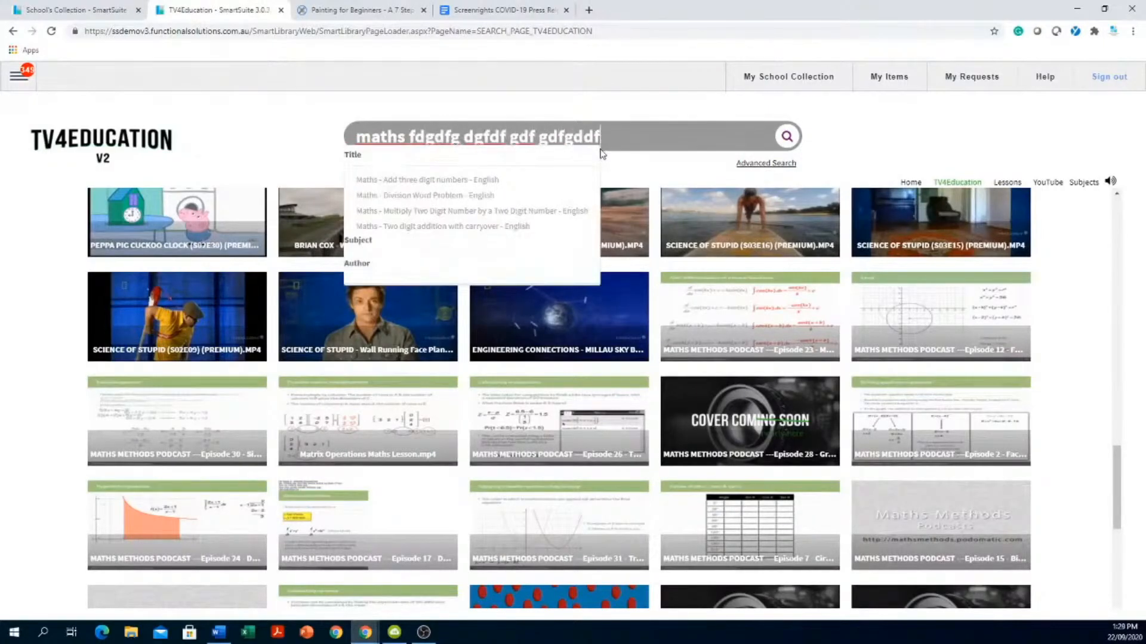
{"action": "type", "text": "fg dfgdfg dfgdfg"}
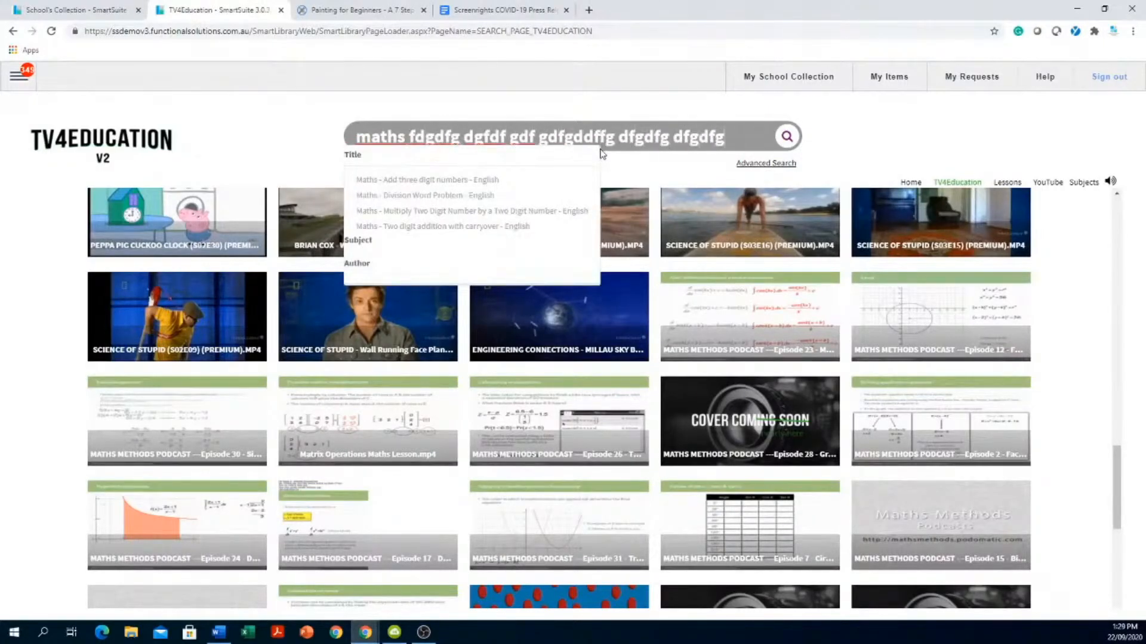
{"action": "type", "text": " dfgdfg dfgd fgd f"}
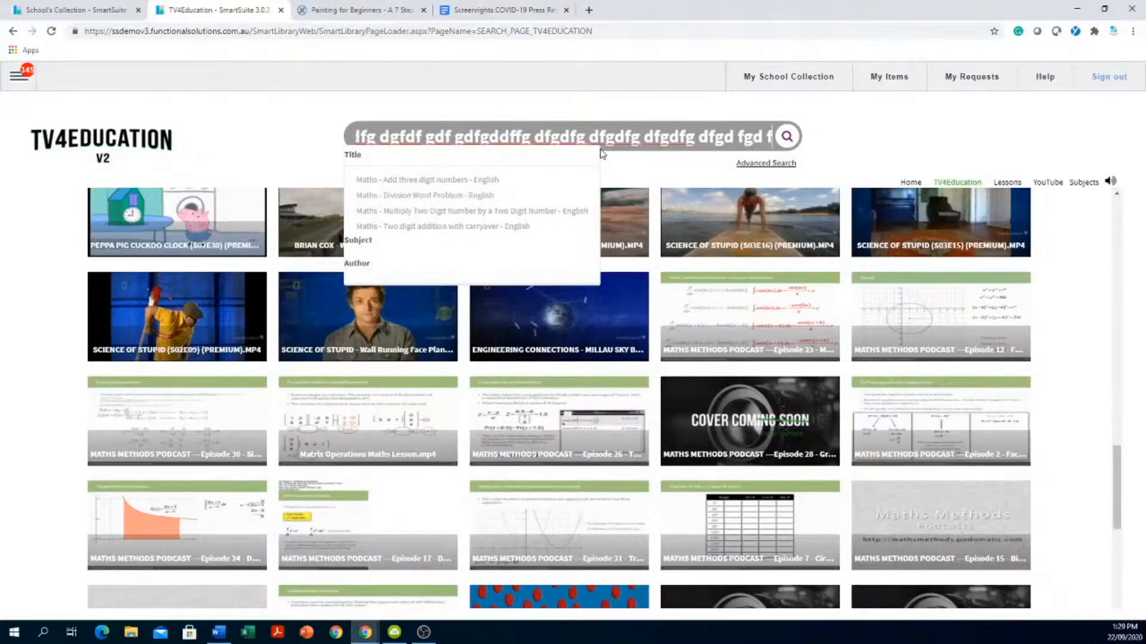
{"action": "type", "text": "gdfgdfgd fgdfgf"}
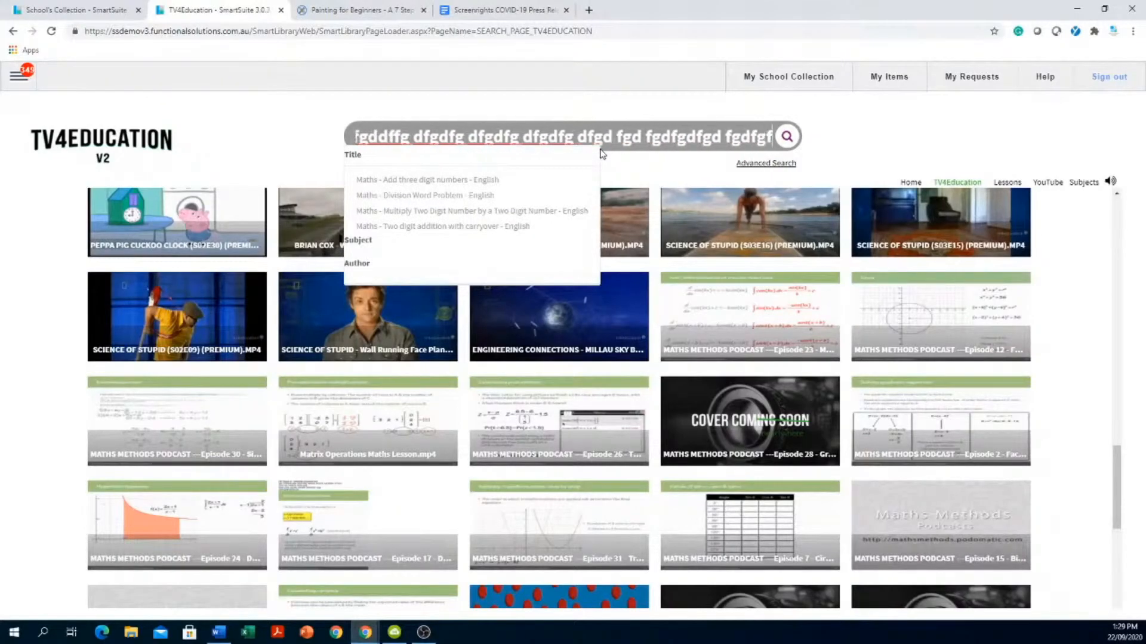
{"action": "type", "text": "dgfdfgd gf"}
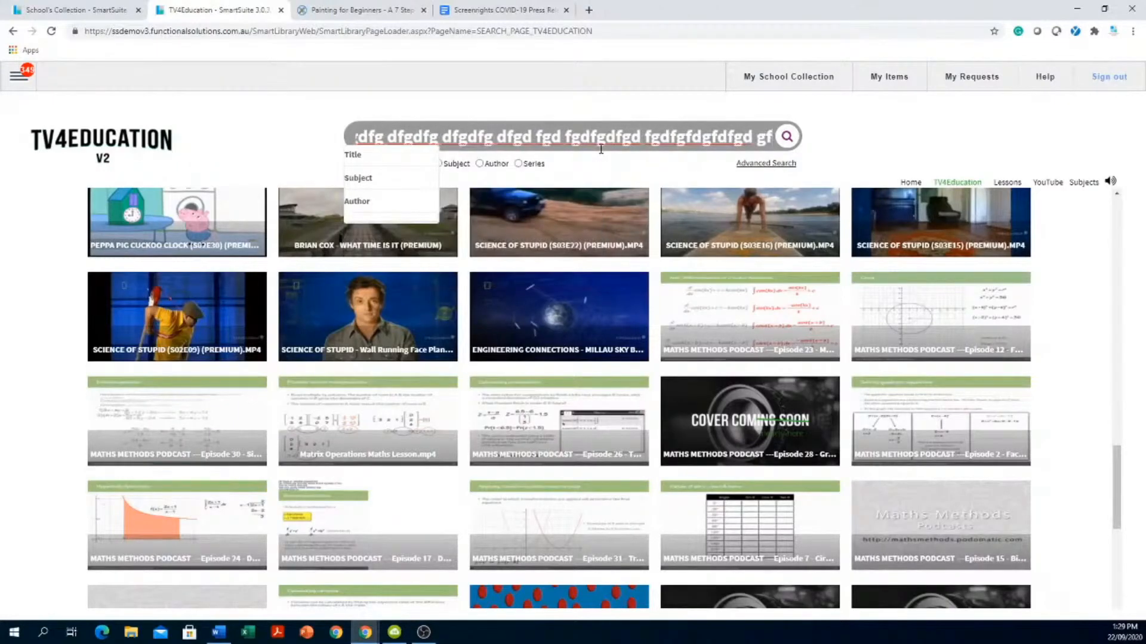
{"action": "key", "text": "Return"}
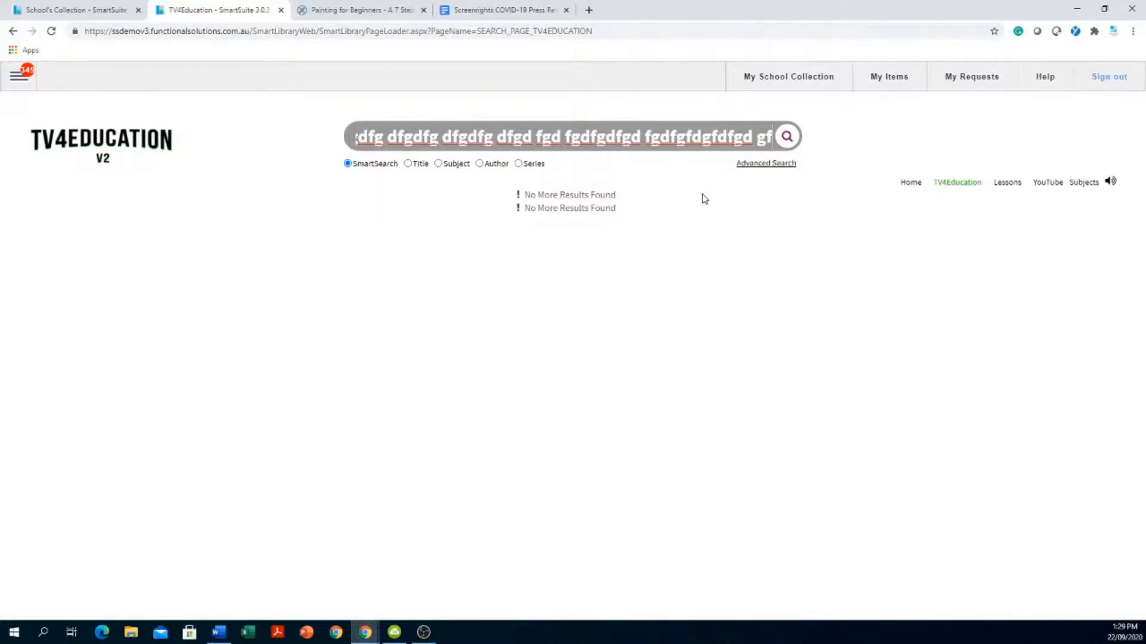
- Start a new Topic Request from My Requests
{"action": "left_click", "coordinate": [976, 79]}
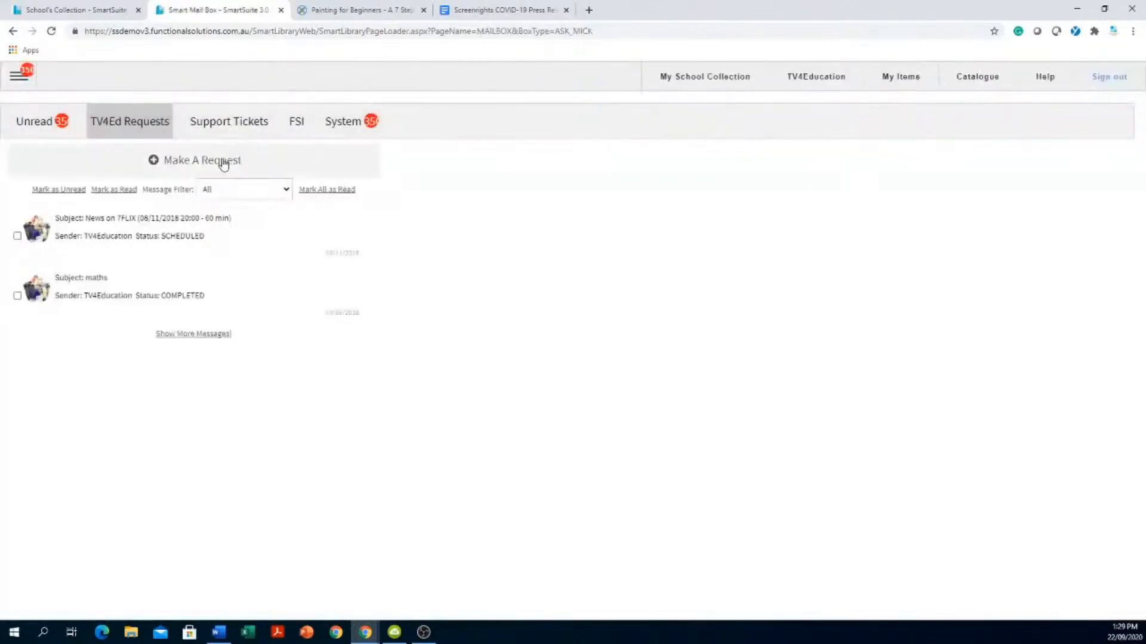
{"action": "left_click", "coordinate": [223, 165]}
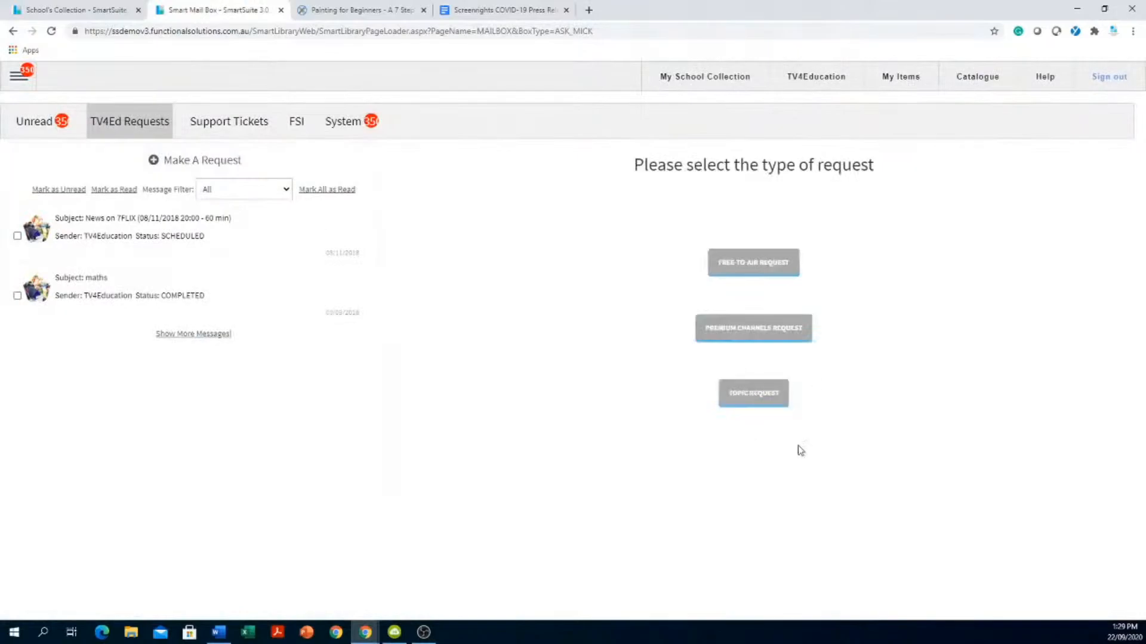
{"action": "left_click", "coordinate": [763, 399]}
- Enter target age group 'y12' and curriculum code objective 'ertertet ytuty878678', then move to Subject and Lesson Aims
{"action": "left_click", "coordinate": [753, 206]}
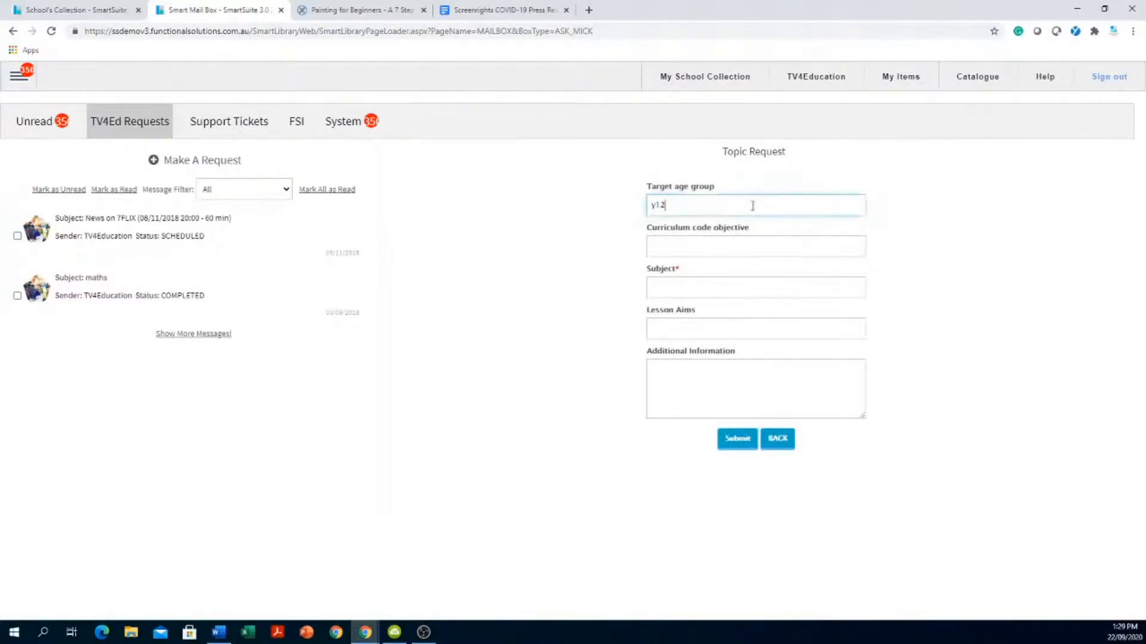
{"action": "left_click", "coordinate": [773, 248]}
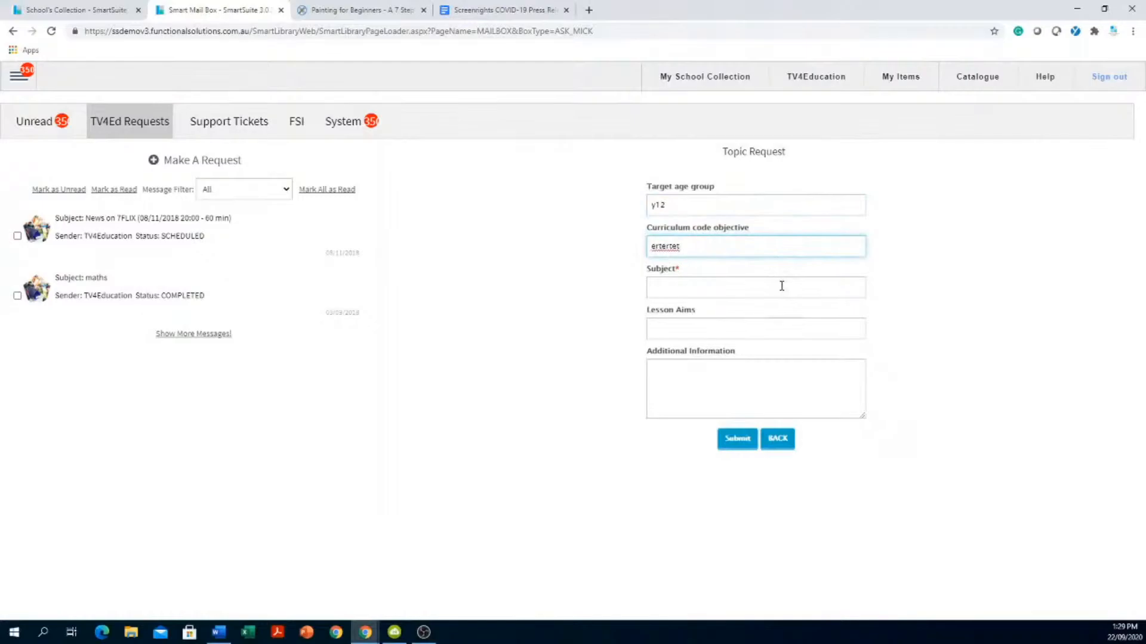
{"action": "type", "text": "678678"}
{"action": "left_click", "coordinate": [760, 280]}
{"action": "left_click", "coordinate": [788, 330]}
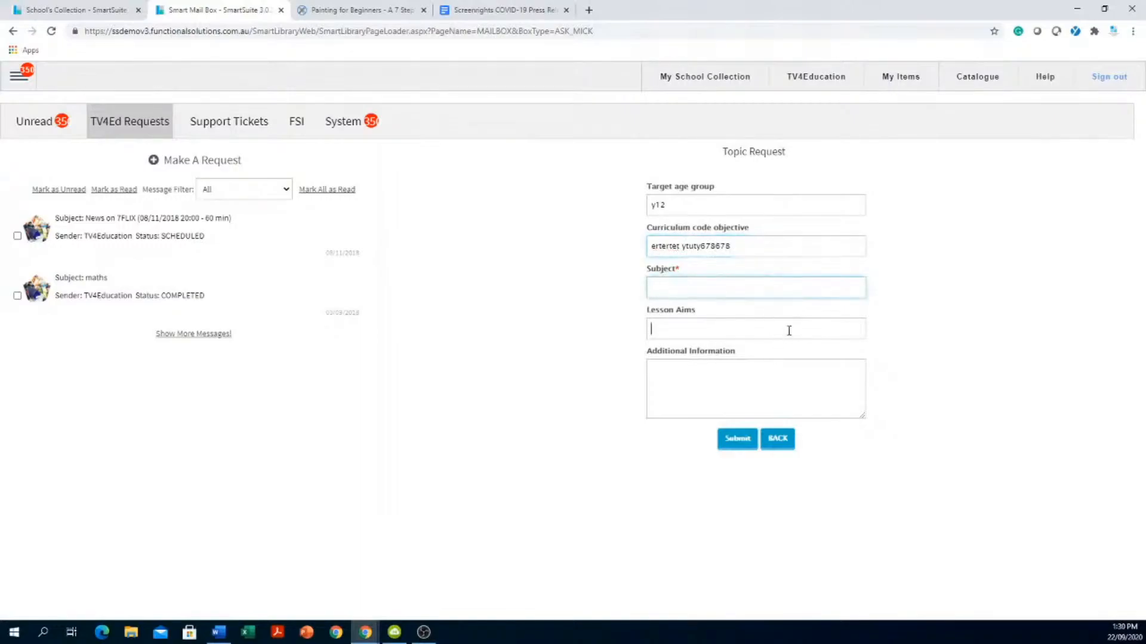
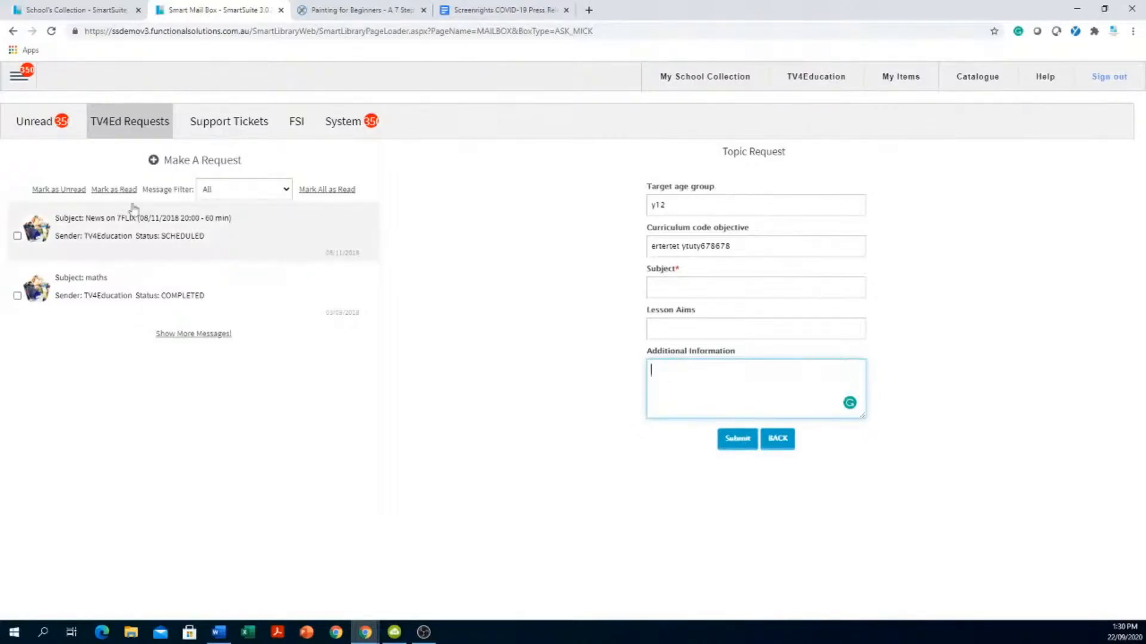
- Start a Premium Channels request, browse its channel logos, and open a new browser tab
{"action": "left_click", "coordinate": [204, 160]}
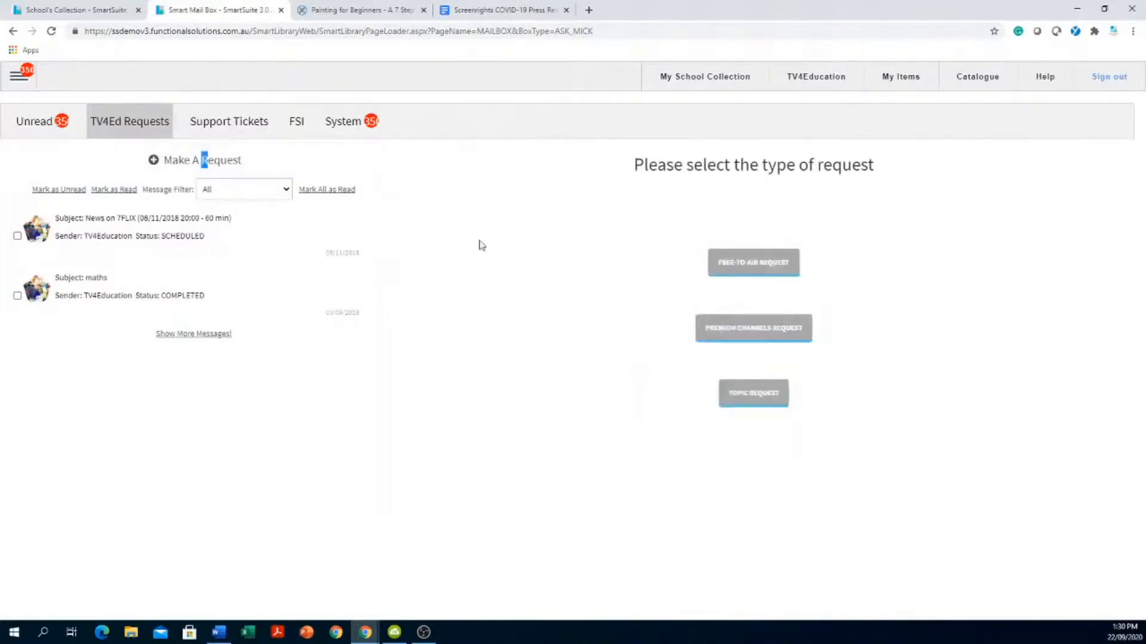
{"action": "left_click", "coordinate": [758, 330]}
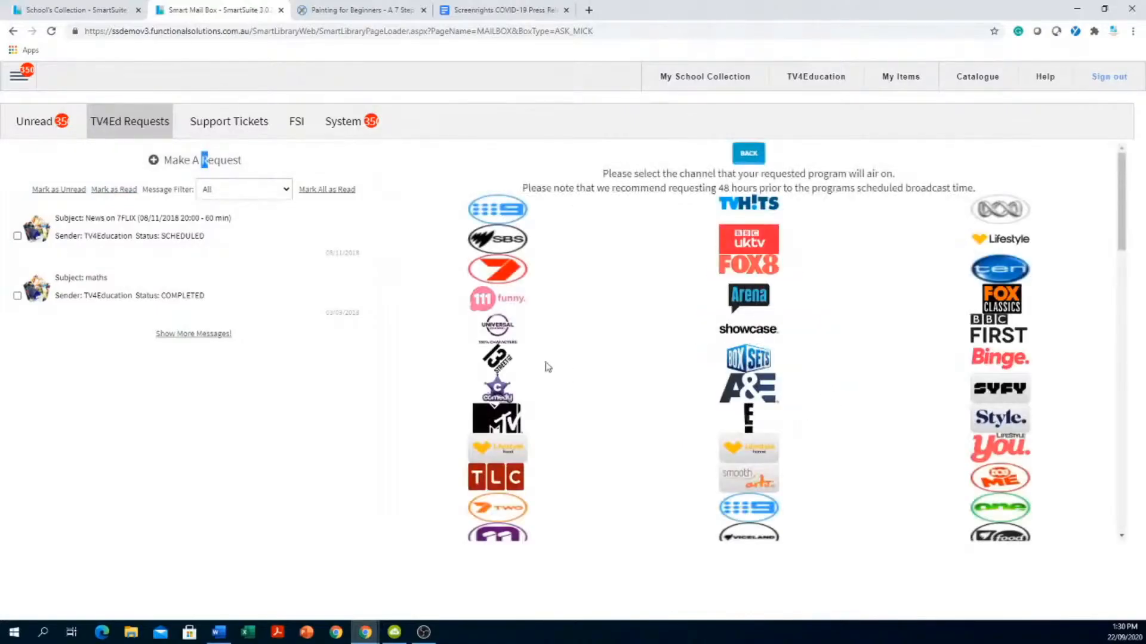
{"action": "scroll", "coordinate": [546, 364], "scroll_direction": "down", "scroll_amount": 5}
{"action": "scroll", "coordinate": [555, 358], "scroll_direction": "down", "scroll_amount": 6}
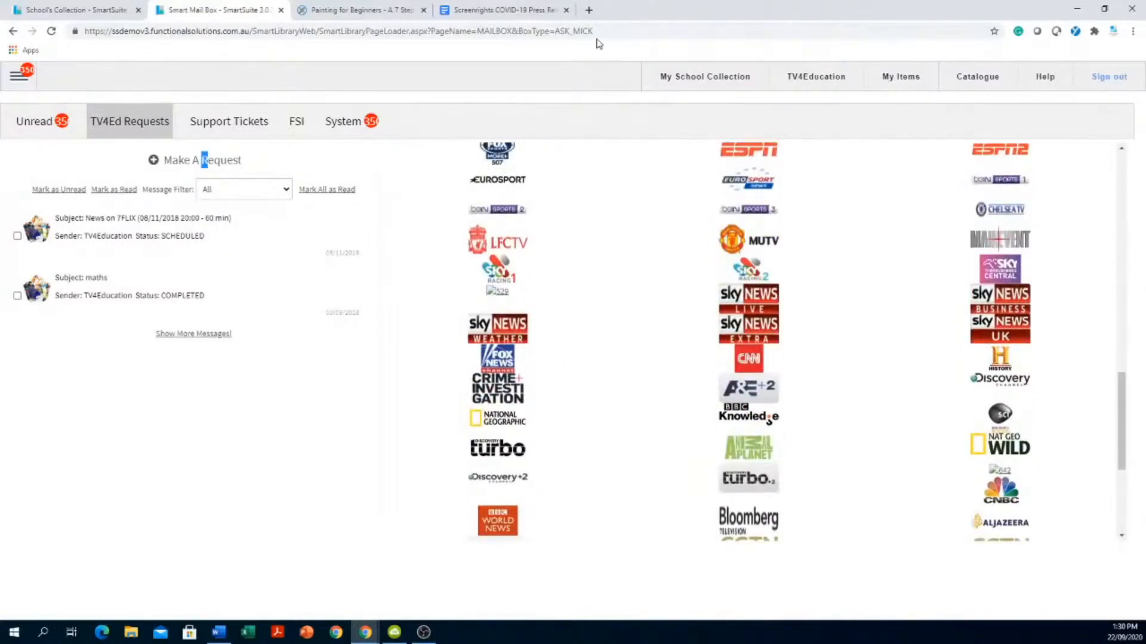
{"action": "left_click", "coordinate": [588, 10]}
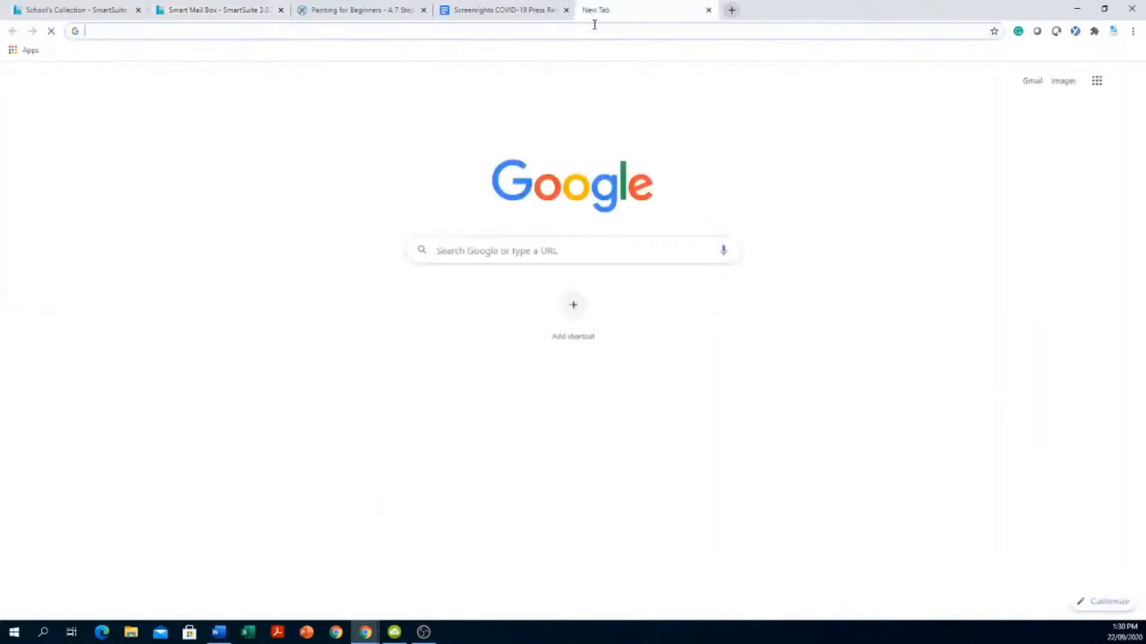
{"action": "left_click", "coordinate": [607, 29]}
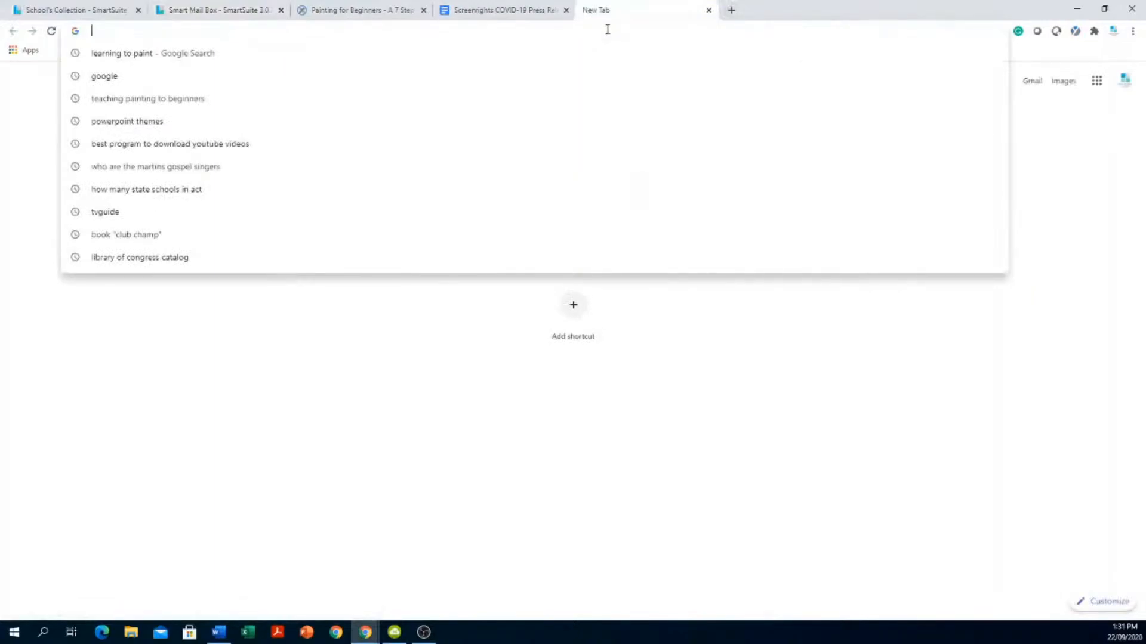
{"action": "type", "text": "www.fox"}
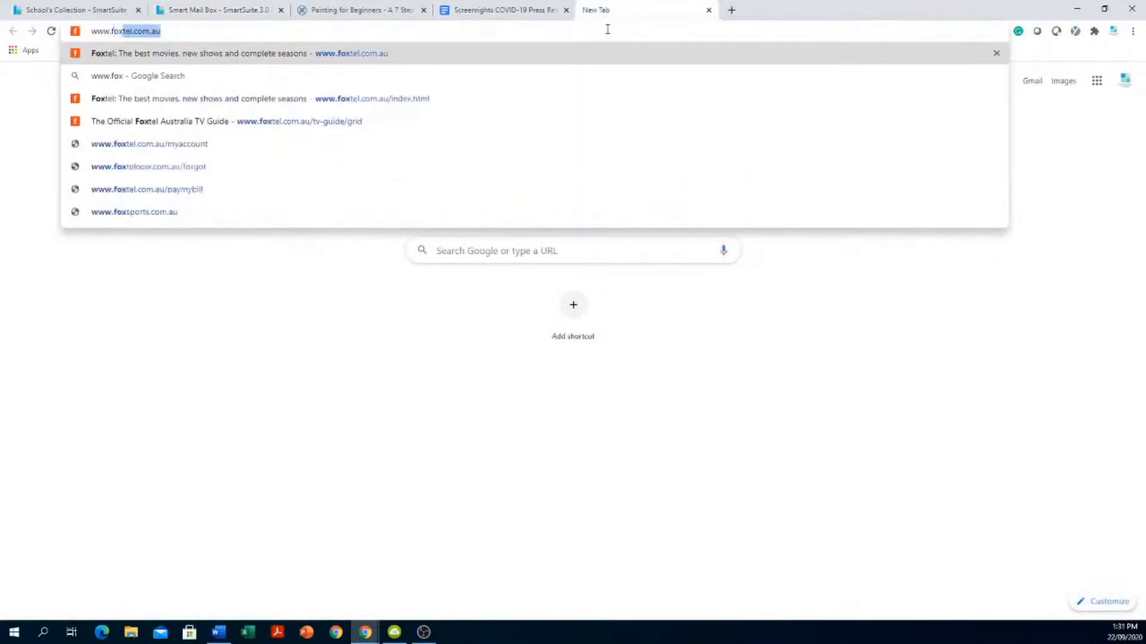
{"action": "type", "text": "tel.com.au"}
{"action": "key", "text": "Return"}
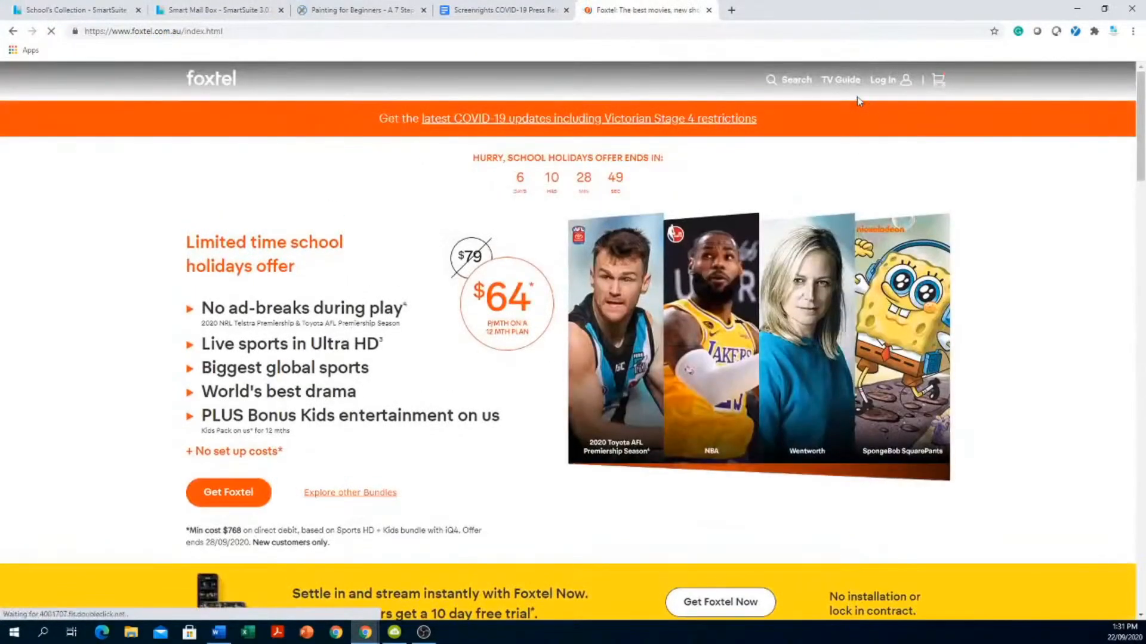
{"action": "left_click", "coordinate": [846, 85]}
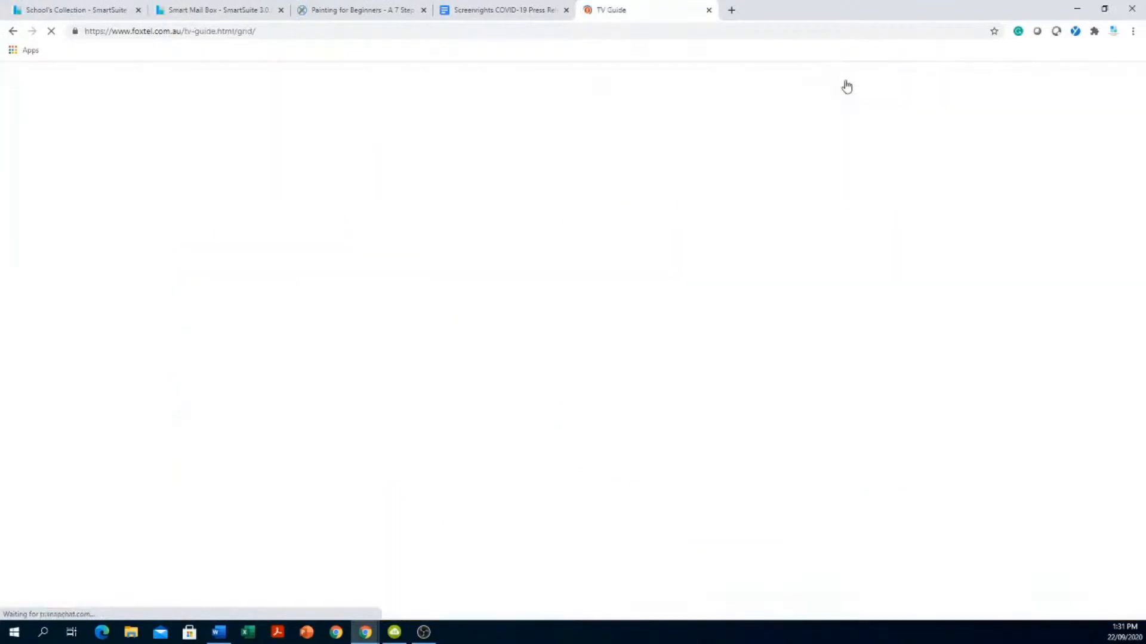
{"action": "scroll", "coordinate": [65, 349], "scroll_direction": "down", "scroll_amount": 6}
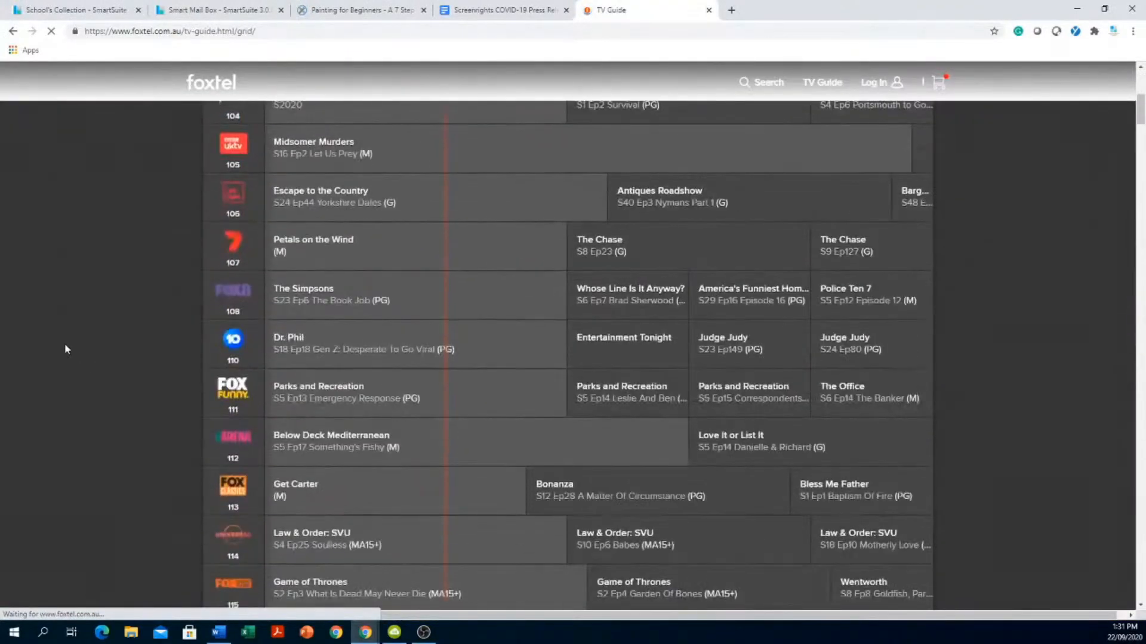
{"action": "scroll", "coordinate": [65, 345], "scroll_direction": "down", "scroll_amount": 15}
{"action": "scroll", "coordinate": [57, 347], "scroll_direction": "down", "scroll_amount": 5}
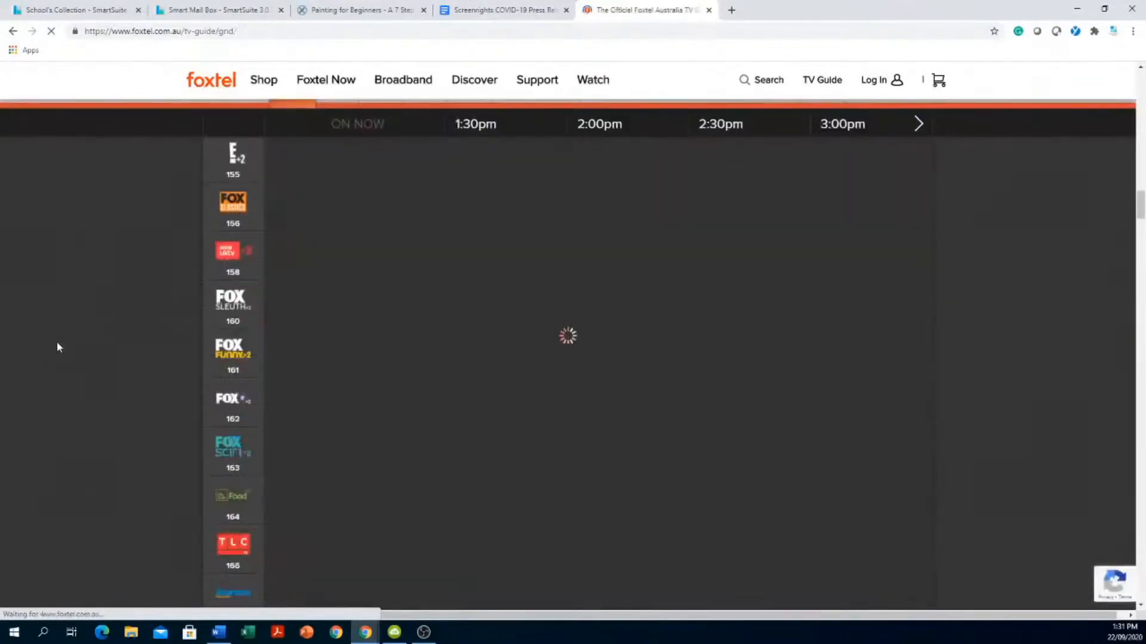
{"action": "scroll", "coordinate": [57, 348], "scroll_direction": "down", "scroll_amount": 7}
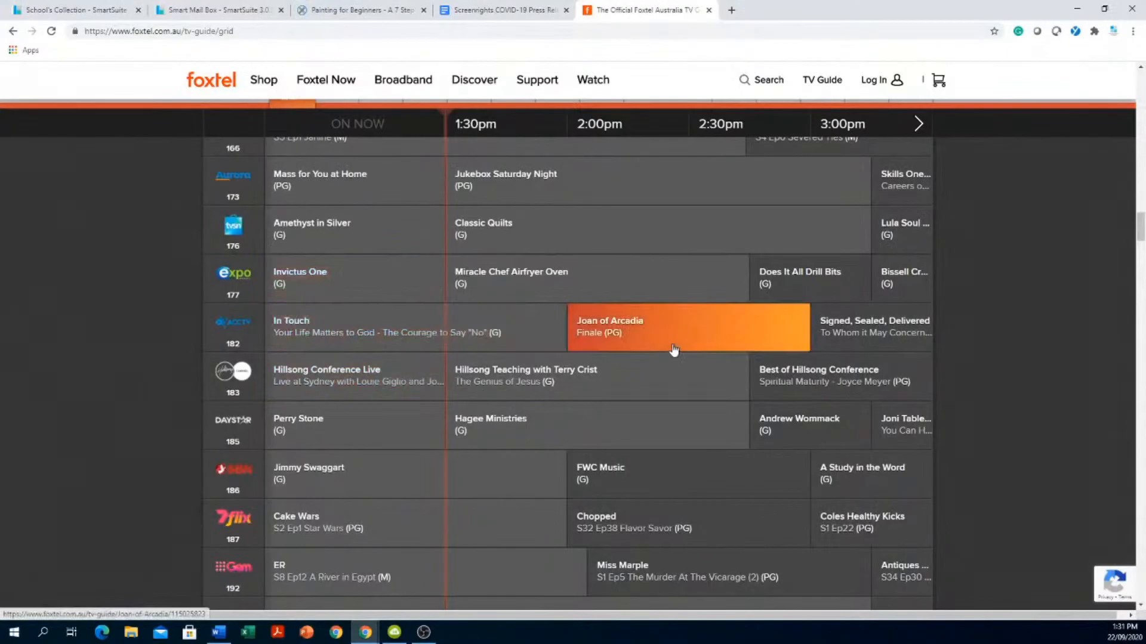
{"action": "scroll", "coordinate": [674, 352], "scroll_direction": "down", "scroll_amount": 6}
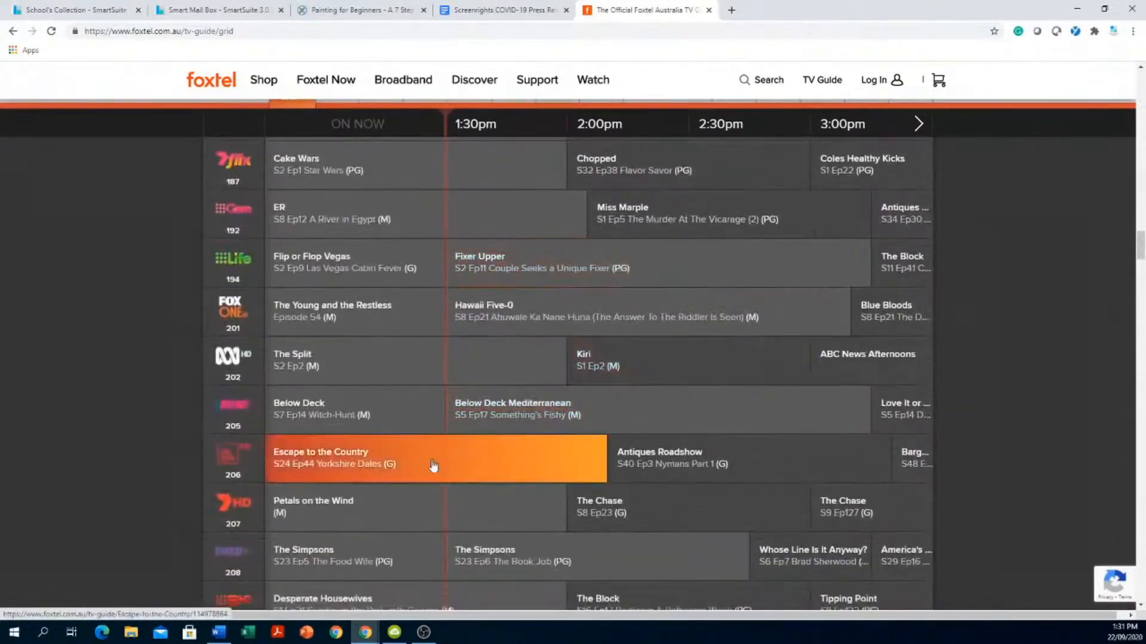
{"action": "scroll", "coordinate": [800, 405], "scroll_direction": "down", "scroll_amount": 7}
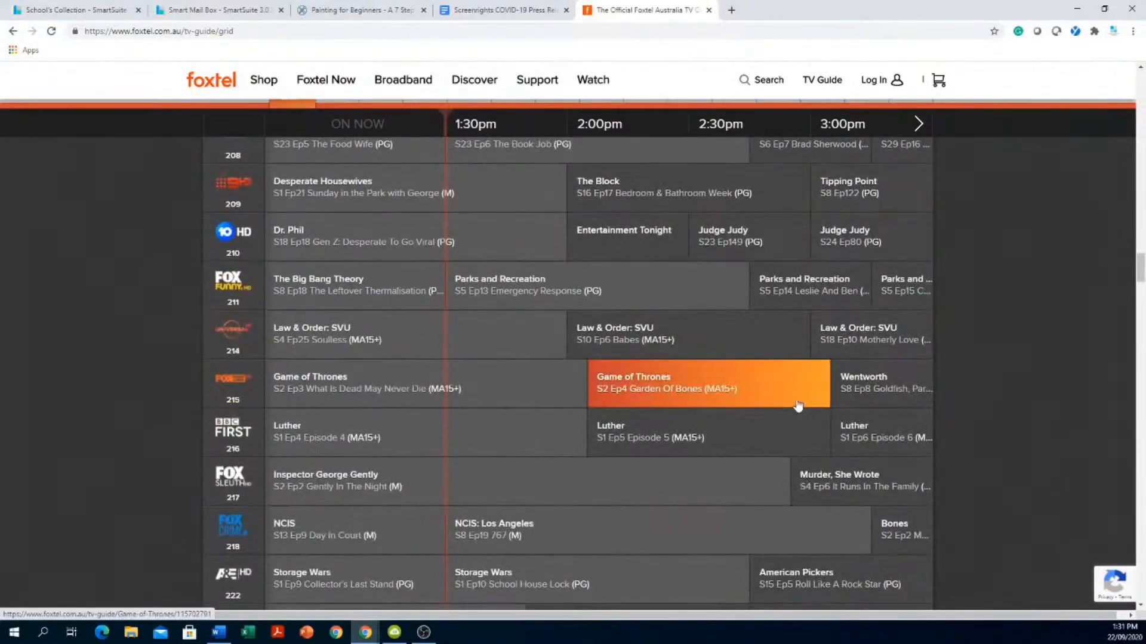
{"action": "scroll", "coordinate": [477, 280], "scroll_direction": "down", "scroll_amount": 15}
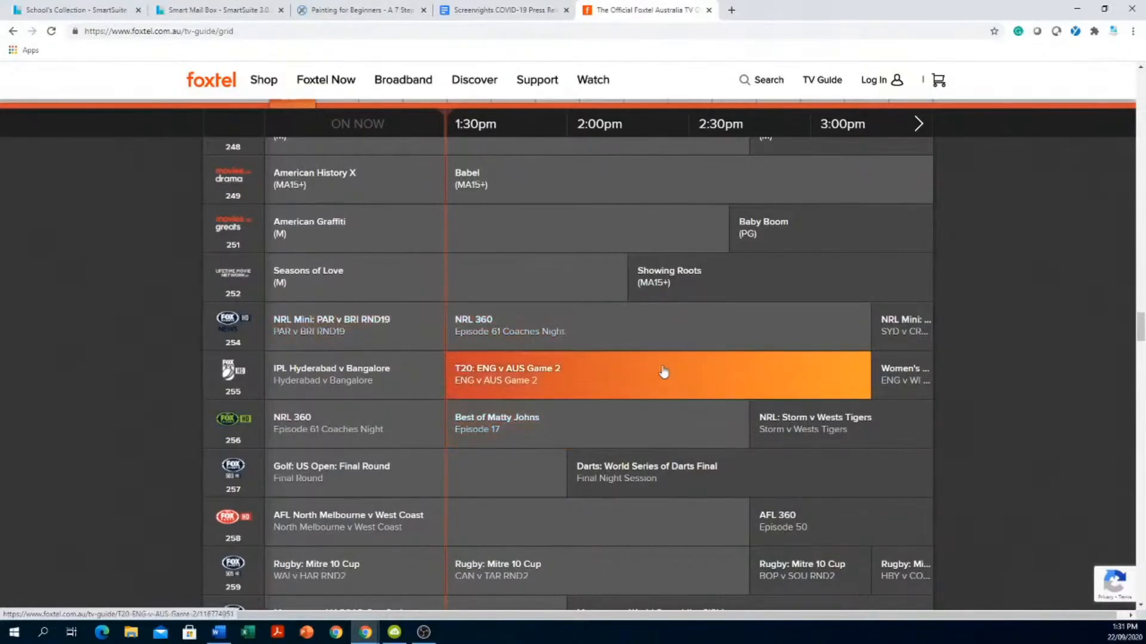
{"action": "scroll", "coordinate": [510, 406], "scroll_direction": "down", "scroll_amount": 1}
{"action": "scroll", "coordinate": [510, 405], "scroll_direction": "down", "scroll_amount": 8}
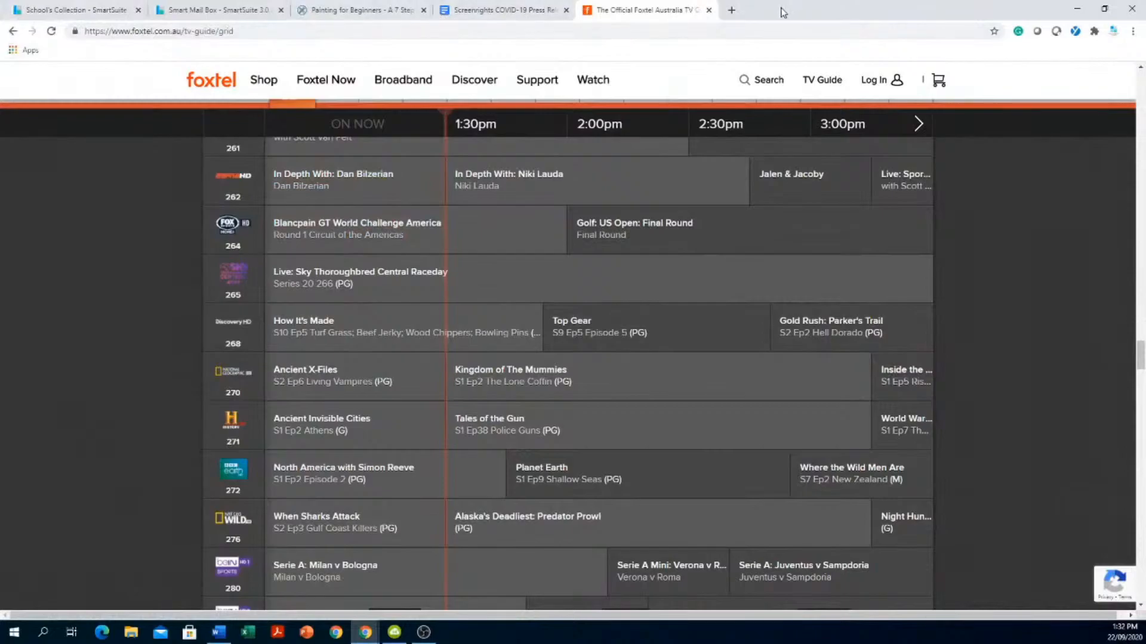
{"action": "left_click", "coordinate": [209, 12]}
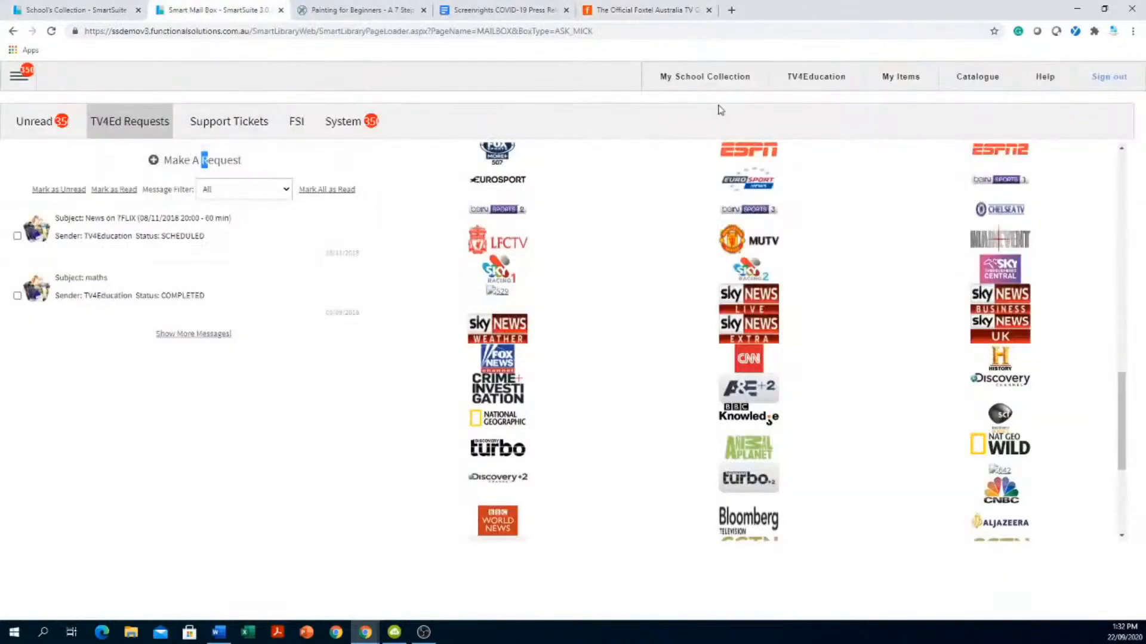
- Search TV4Education for 'maths', load more YouTube results, and open the TEDx maths-as-language talk
{"action": "left_click", "coordinate": [801, 80]}
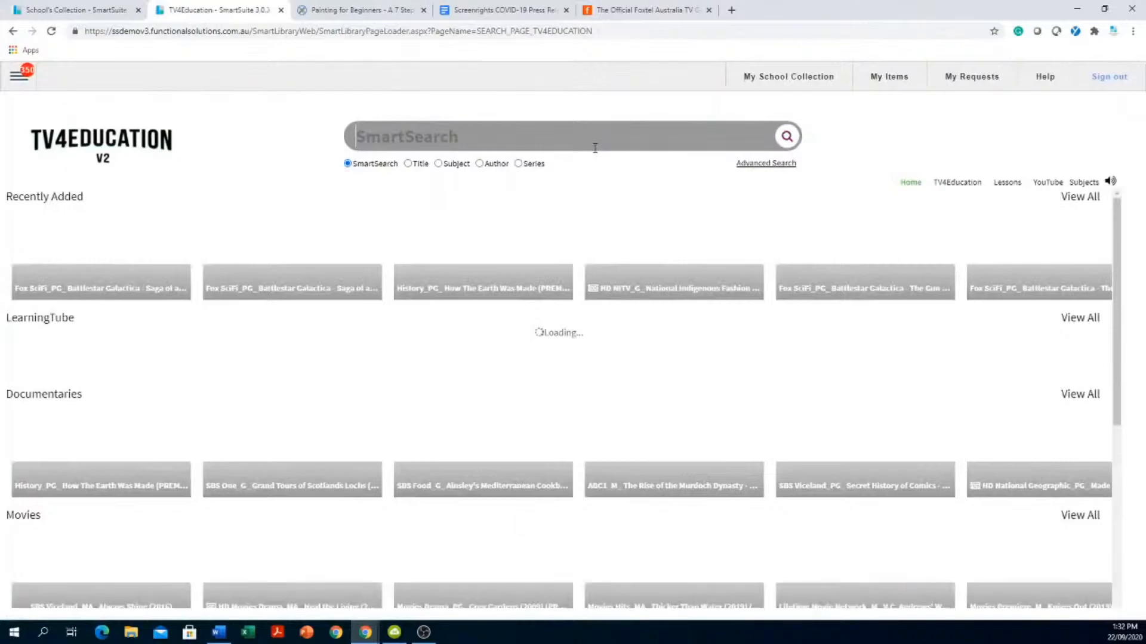
{"action": "type", "text": "maths"}
{"action": "key", "text": "Return"}
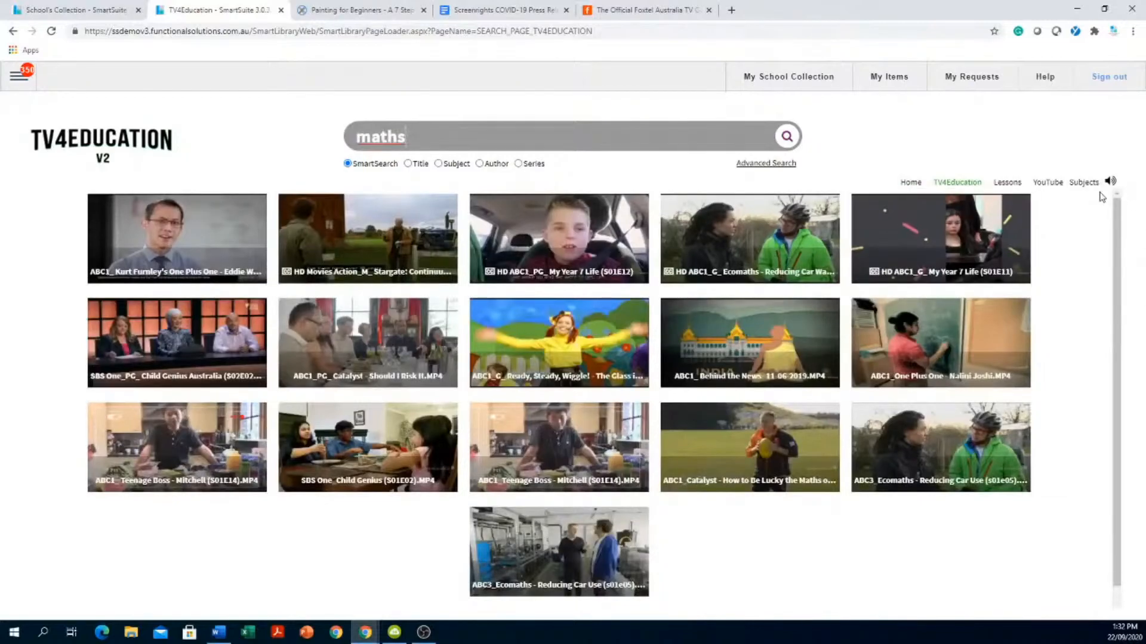
{"action": "left_click", "coordinate": [1048, 190]}
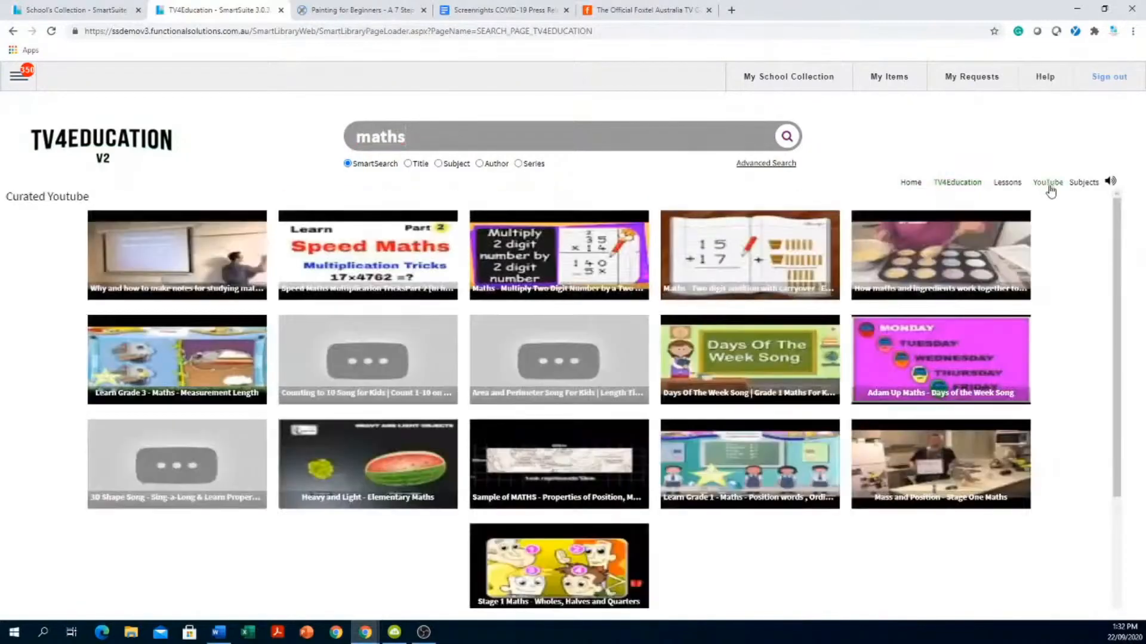
{"action": "scroll", "coordinate": [406, 513], "scroll_direction": "down", "scroll_amount": 5}
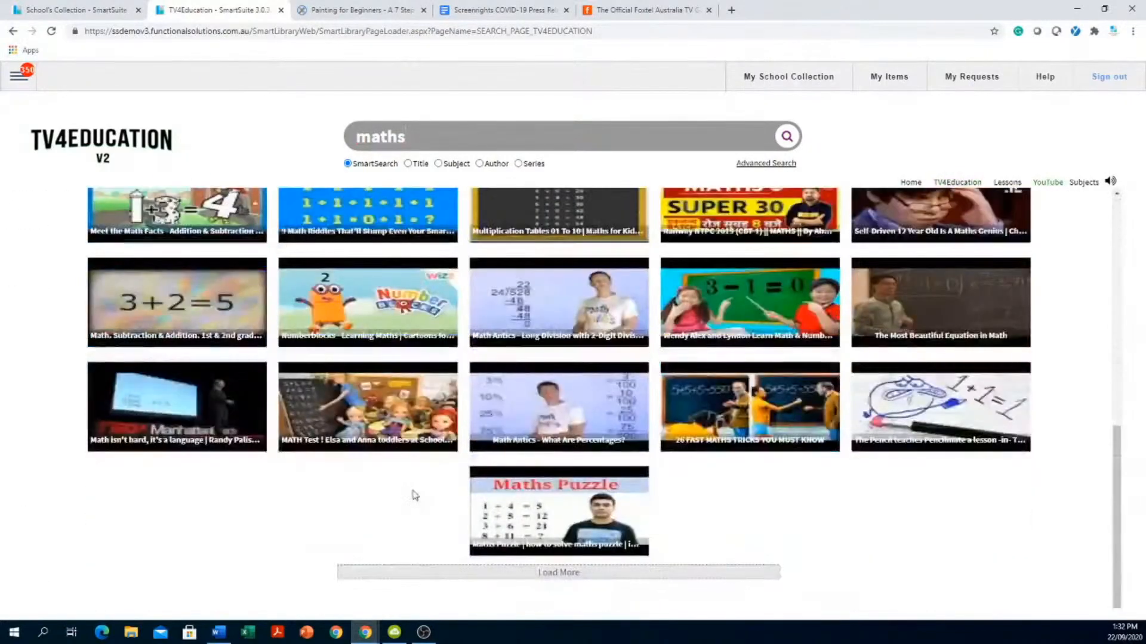
{"action": "left_click", "coordinate": [514, 578]}
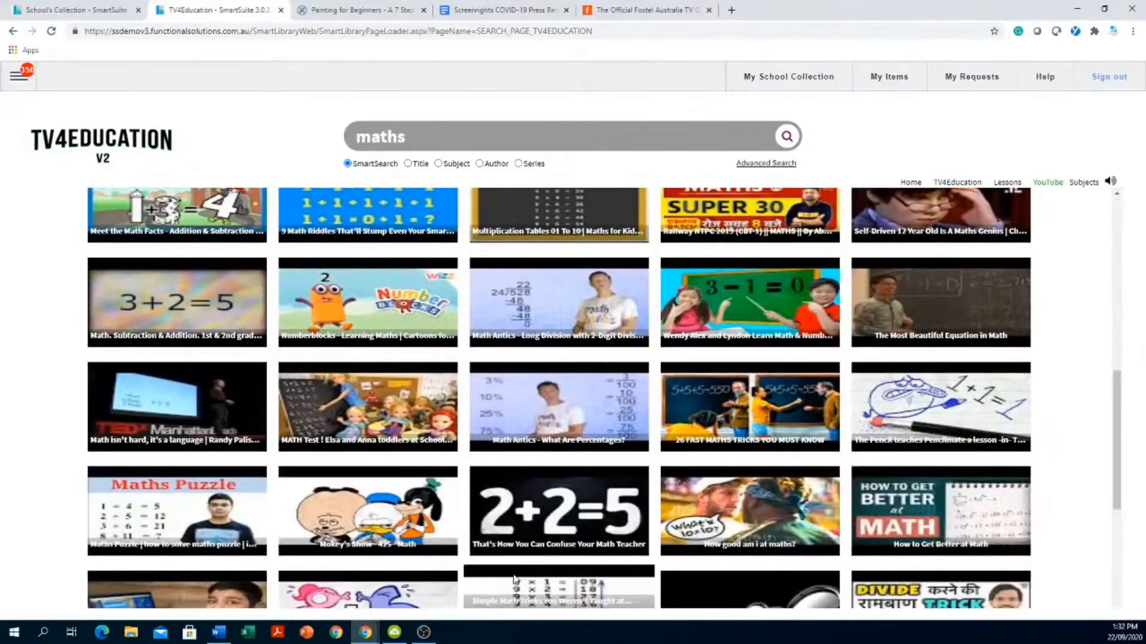
{"action": "left_click", "coordinate": [177, 405]}
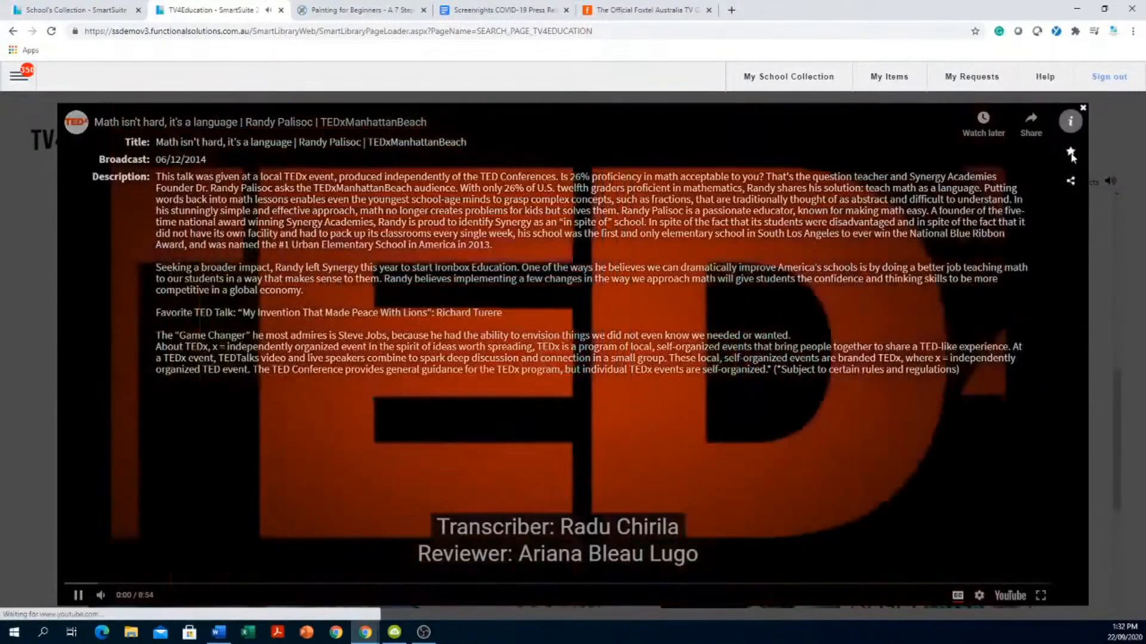
- Save the TEDx video to My Items, view and select its title and description, then close the overlay
{"action": "left_click", "coordinate": [1071, 152]}
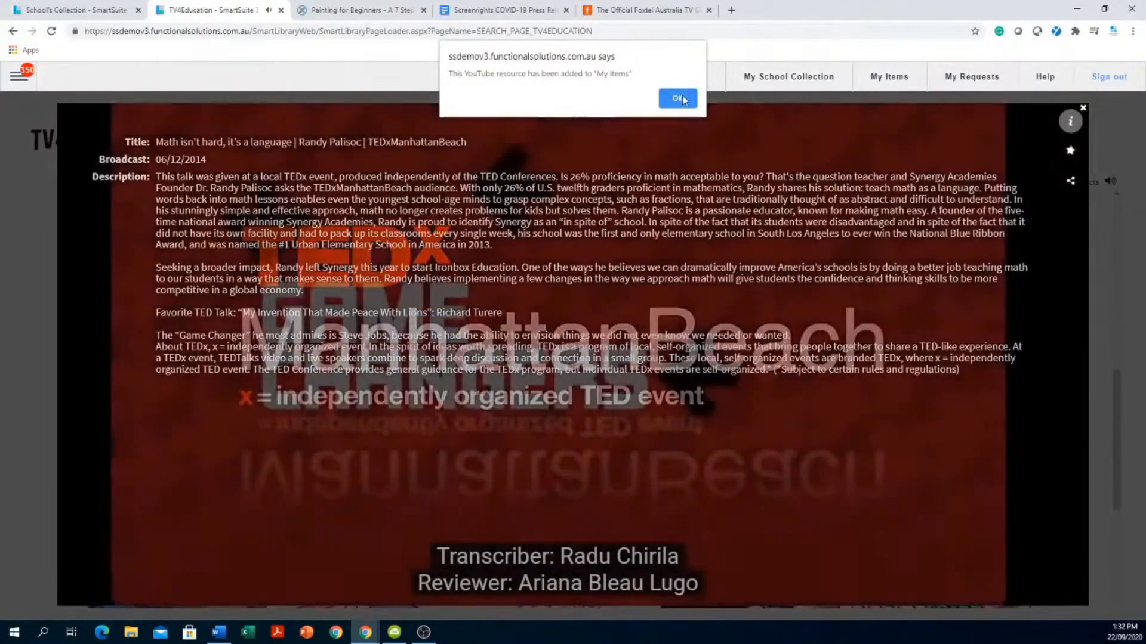
{"action": "left_click", "coordinate": [683, 96]}
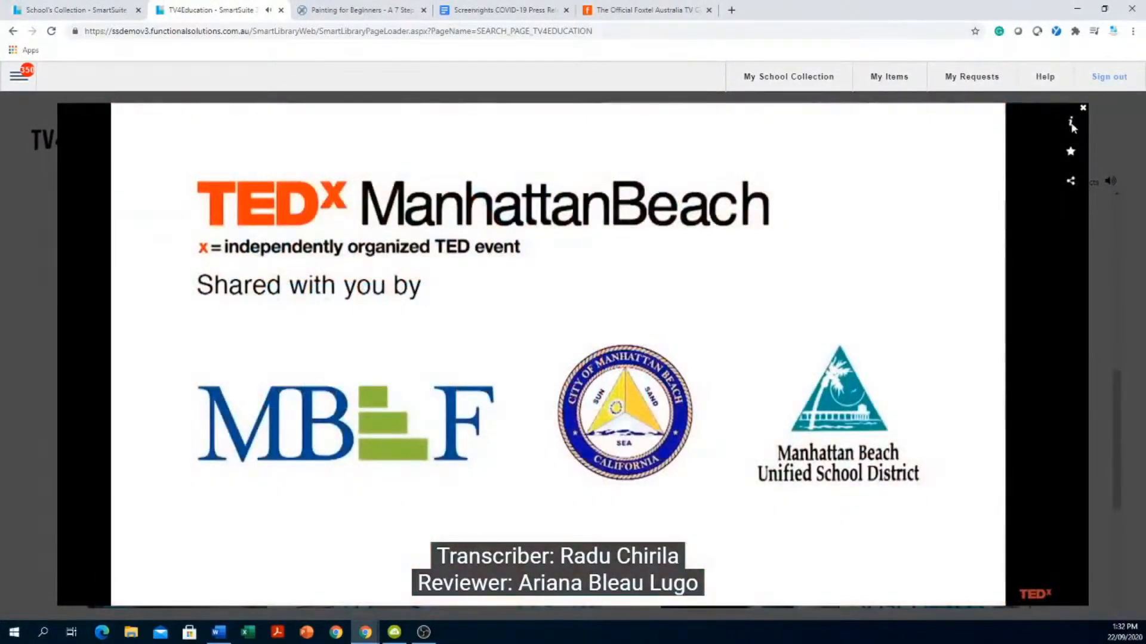
{"action": "left_click", "coordinate": [1071, 122]}
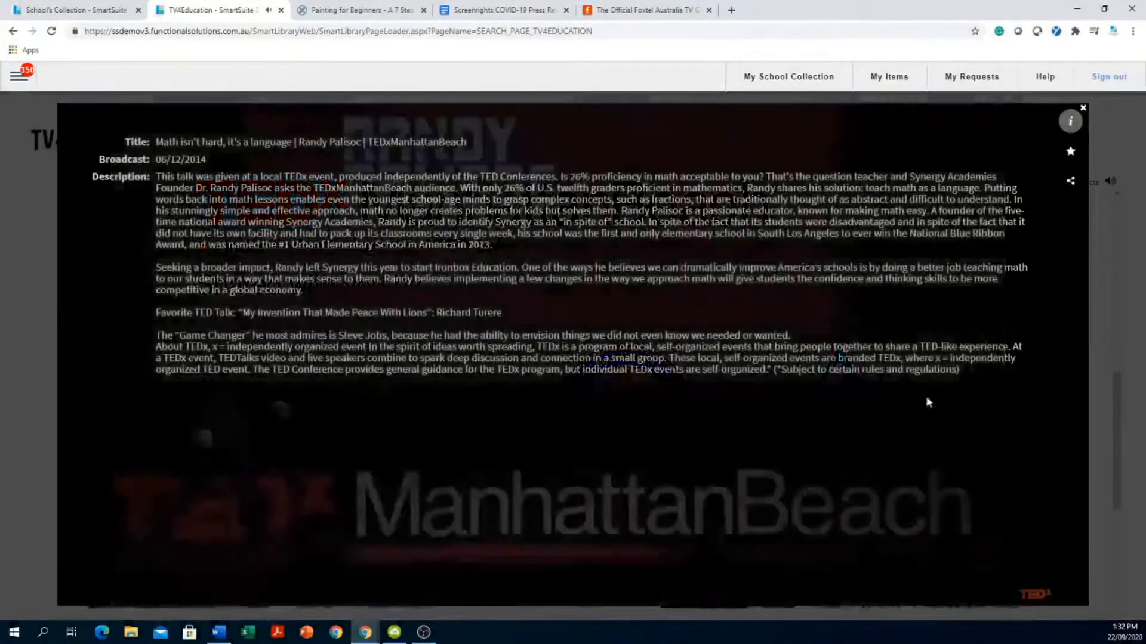
{"action": "left_click_drag", "start_coordinate": [928, 403], "coordinate": [260, 139]}
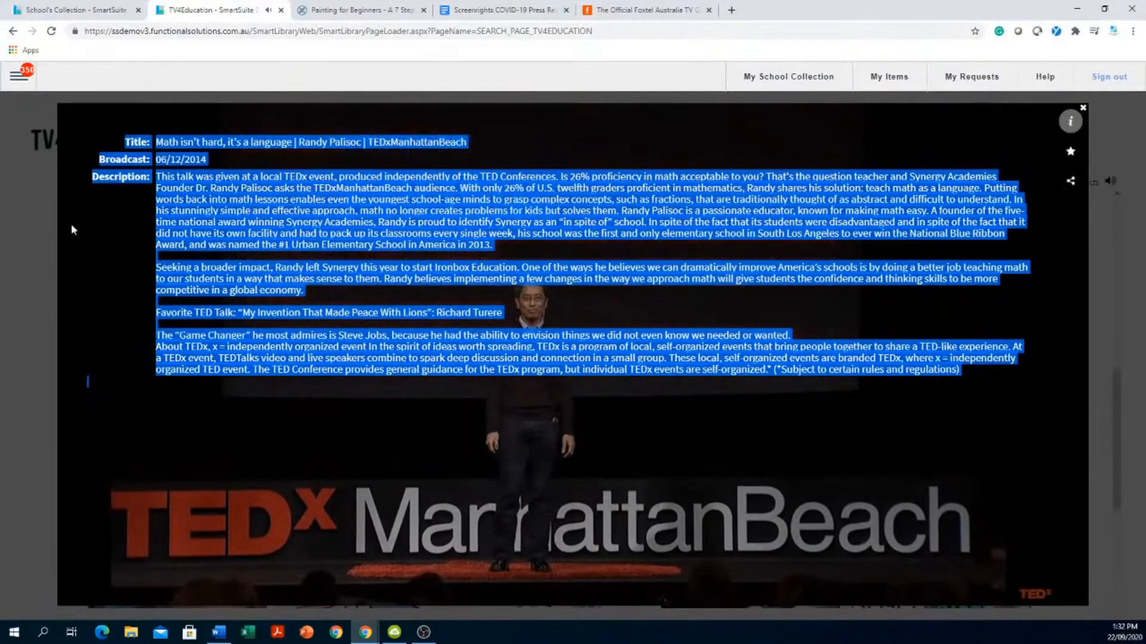
{"action": "left_click", "coordinate": [22, 261]}
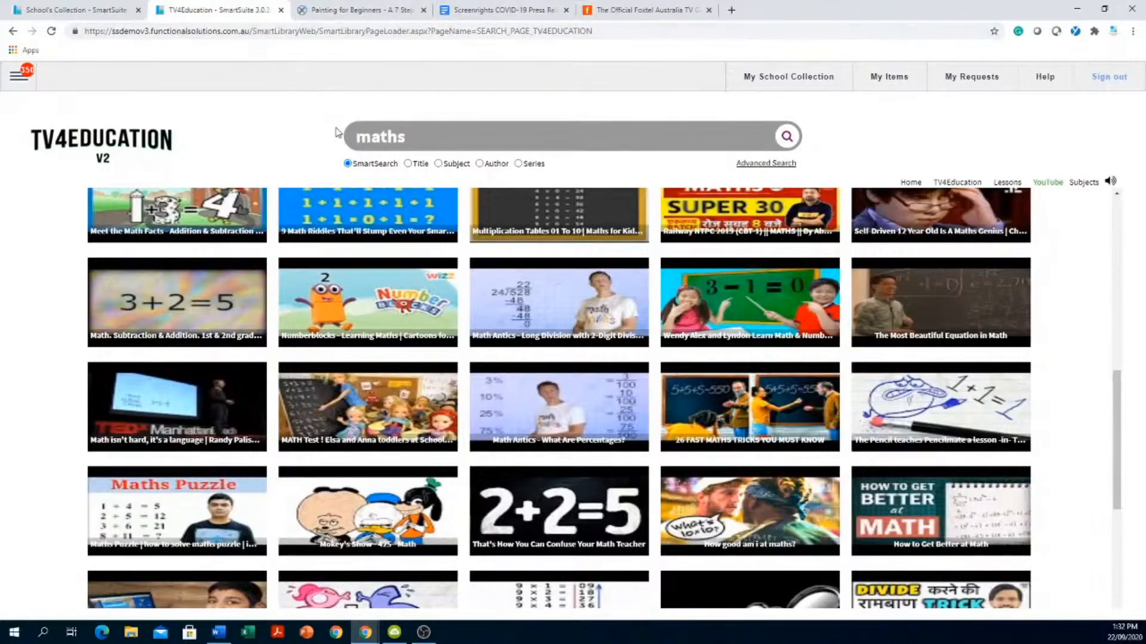
- Open My School Collection and scroll through its catalogue of video titles
{"action": "left_click", "coordinate": [764, 77]}
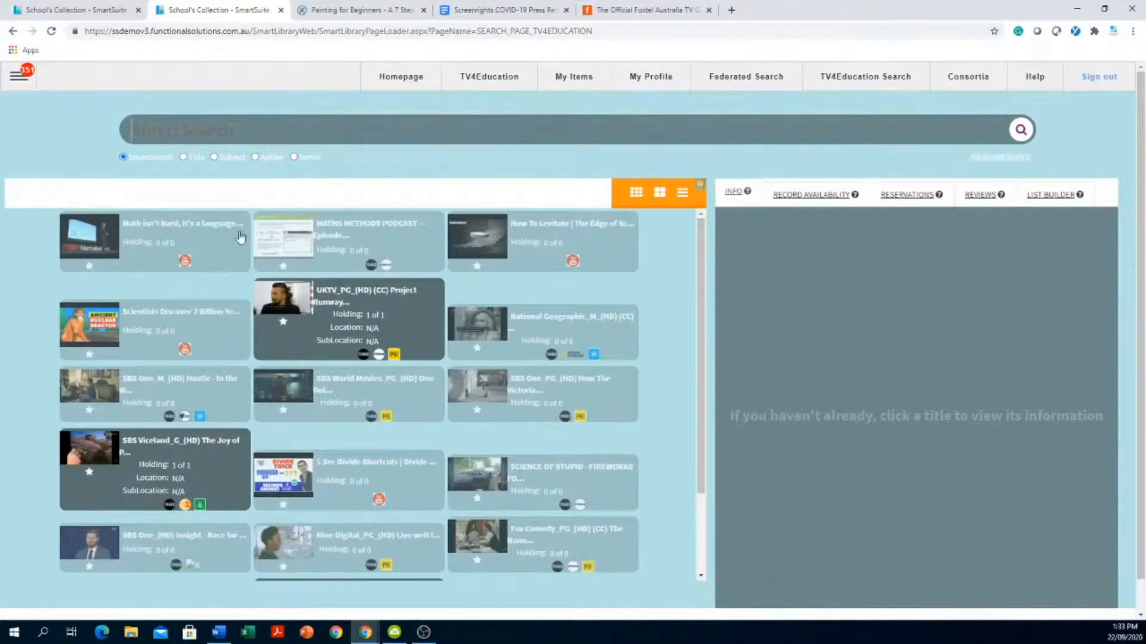
{"action": "scroll", "coordinate": [400, 424], "scroll_direction": "down", "scroll_amount": 1}
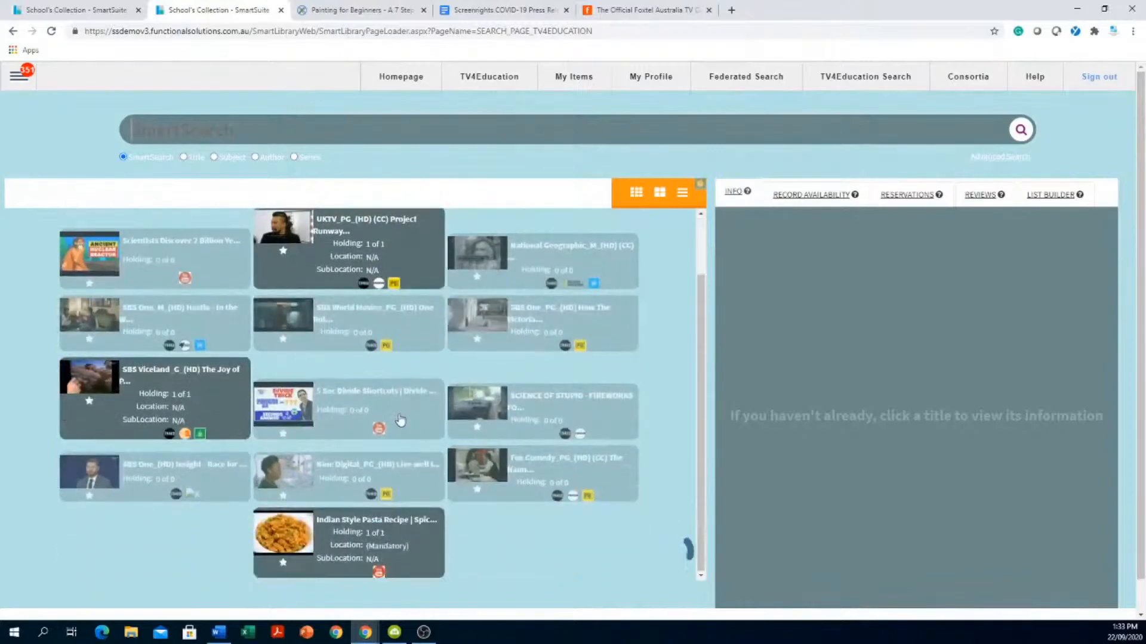
{"action": "scroll", "coordinate": [400, 424], "scroll_direction": "down", "scroll_amount": 5}
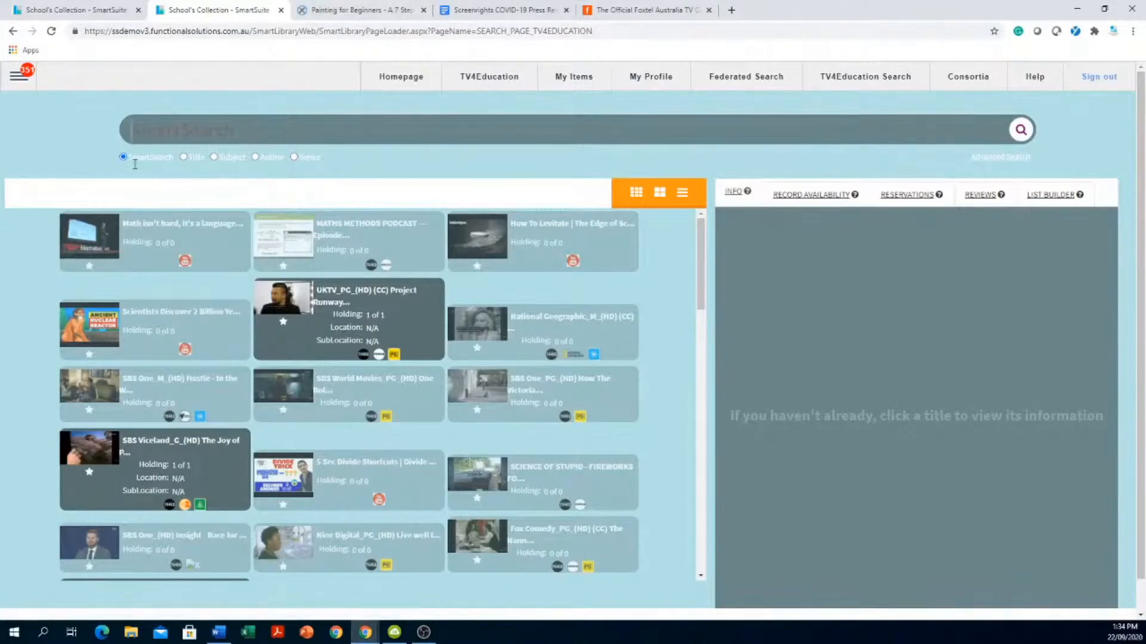
- Create a new lesson named 'maths division y8' via SmartClassrooms > Create Lesson
{"action": "left_click", "coordinate": [17, 79]}
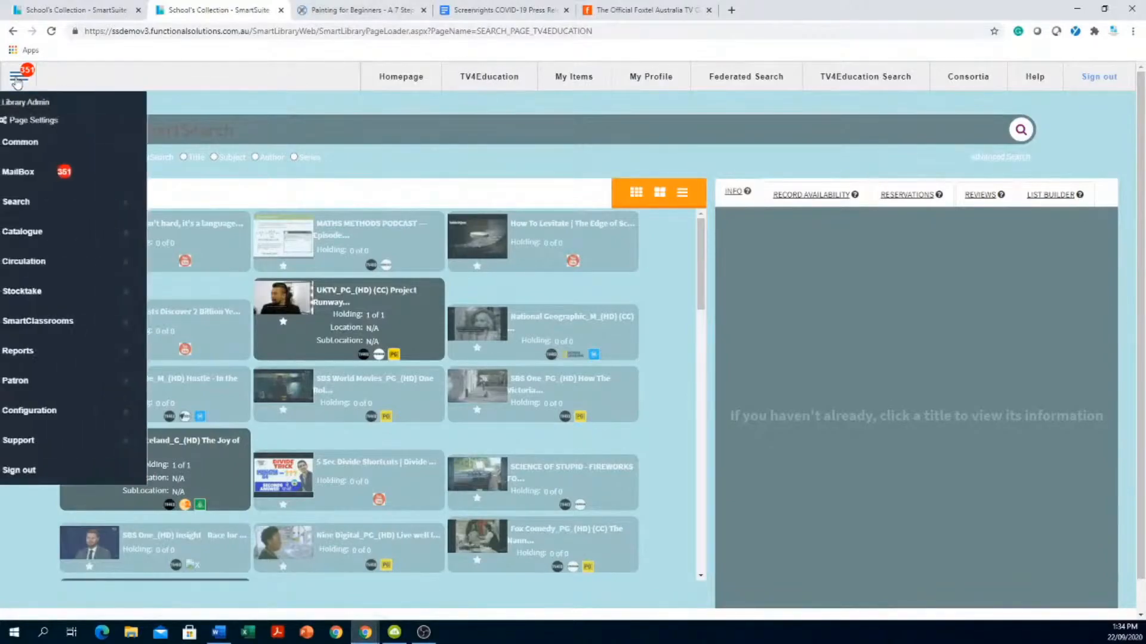
{"action": "left_click", "coordinate": [62, 325]}
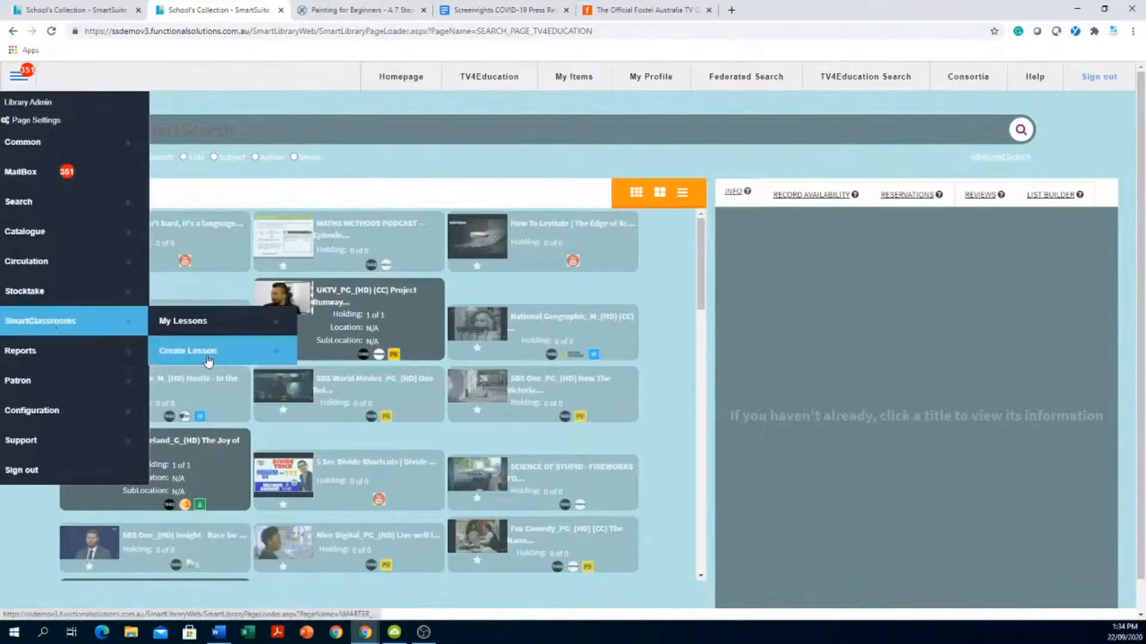
{"action": "left_click", "coordinate": [208, 352]}
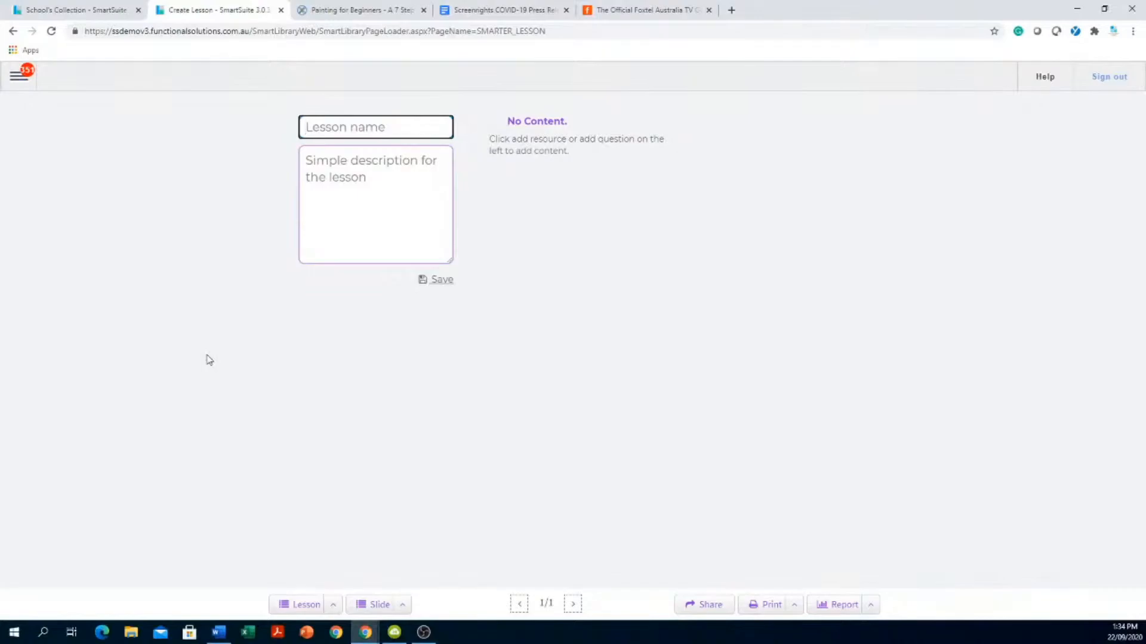
{"action": "type", "text": "maths division y8"}
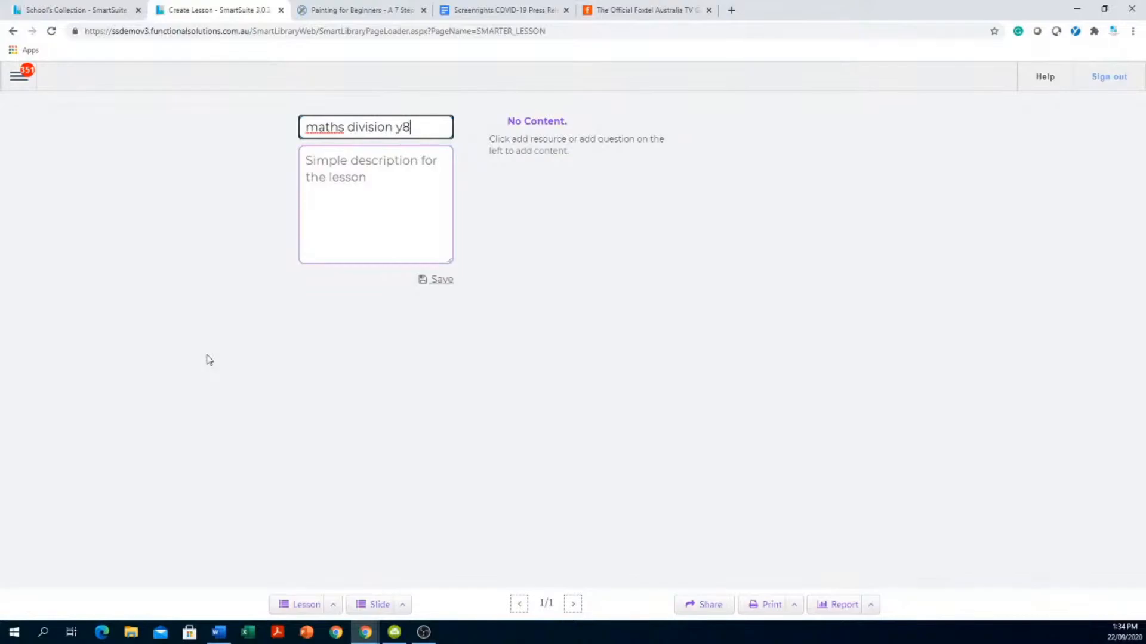
{"action": "left_click", "coordinate": [445, 282]}
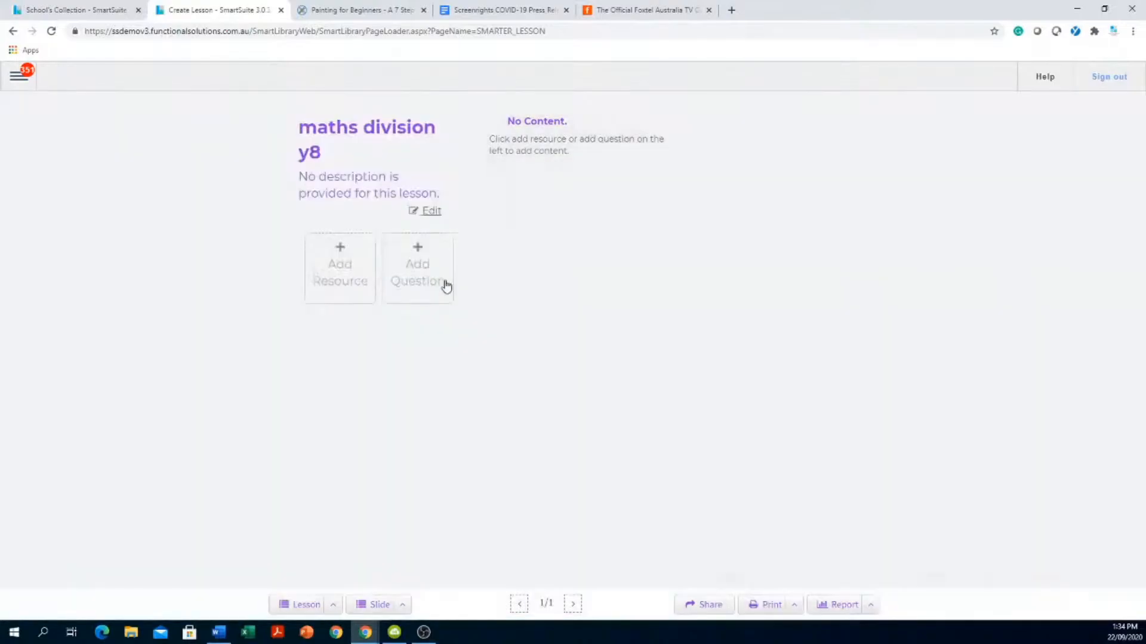
- Search YouTube for 'maths t' and add 'Maths the Wacky Way - Algebra' to the lesson
{"action": "left_click", "coordinate": [335, 275]}
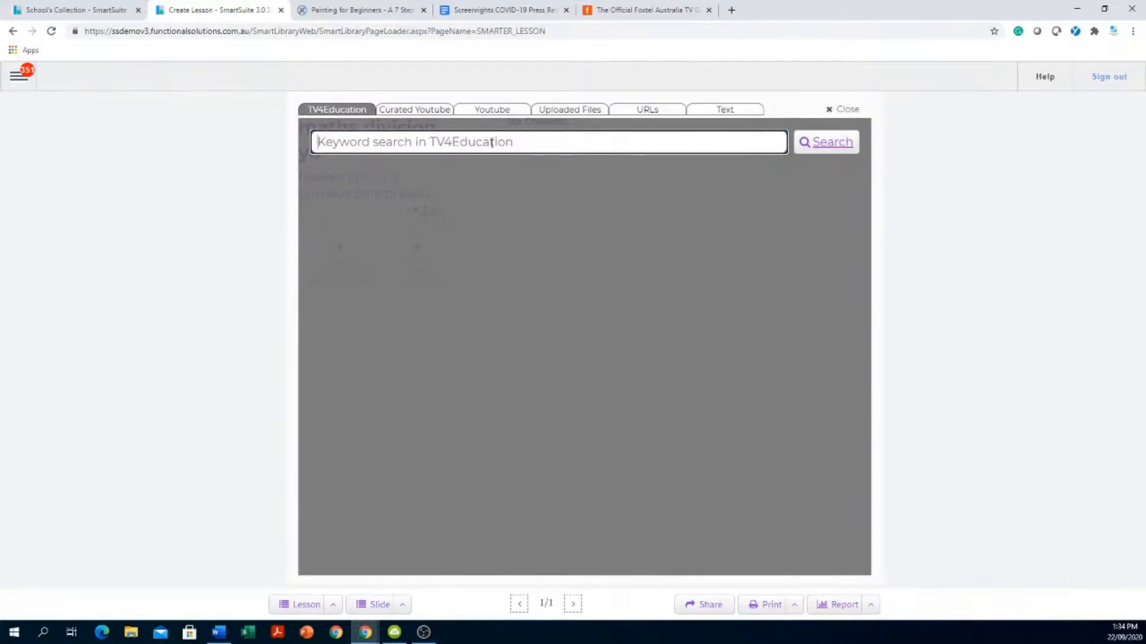
{"action": "left_click", "coordinate": [496, 111]}
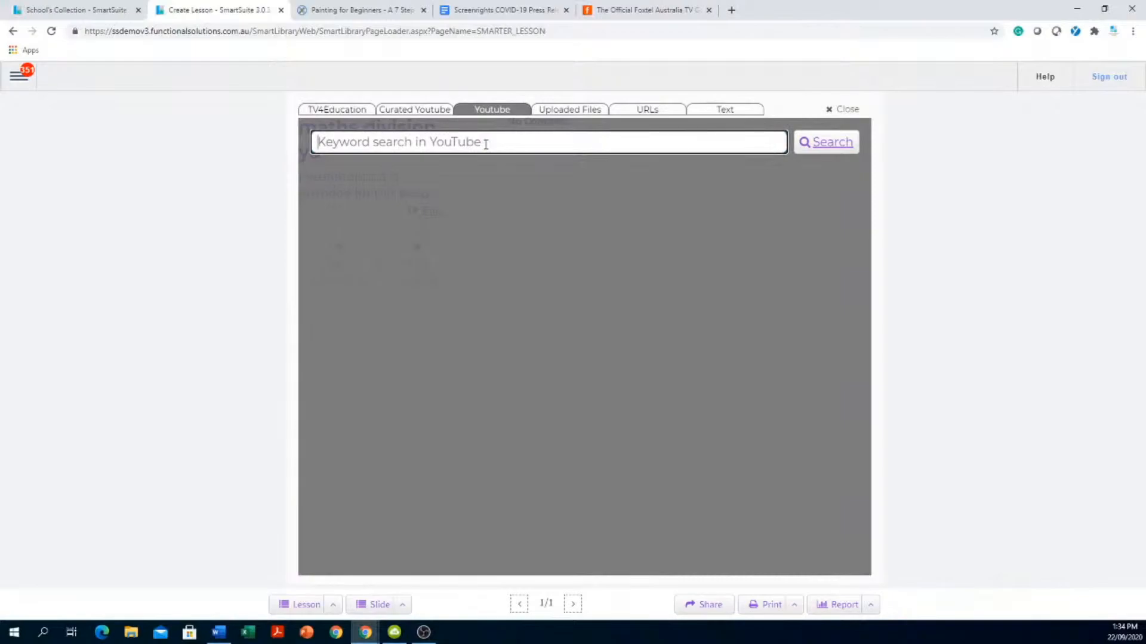
{"action": "type", "text": "maths the wacky way"}
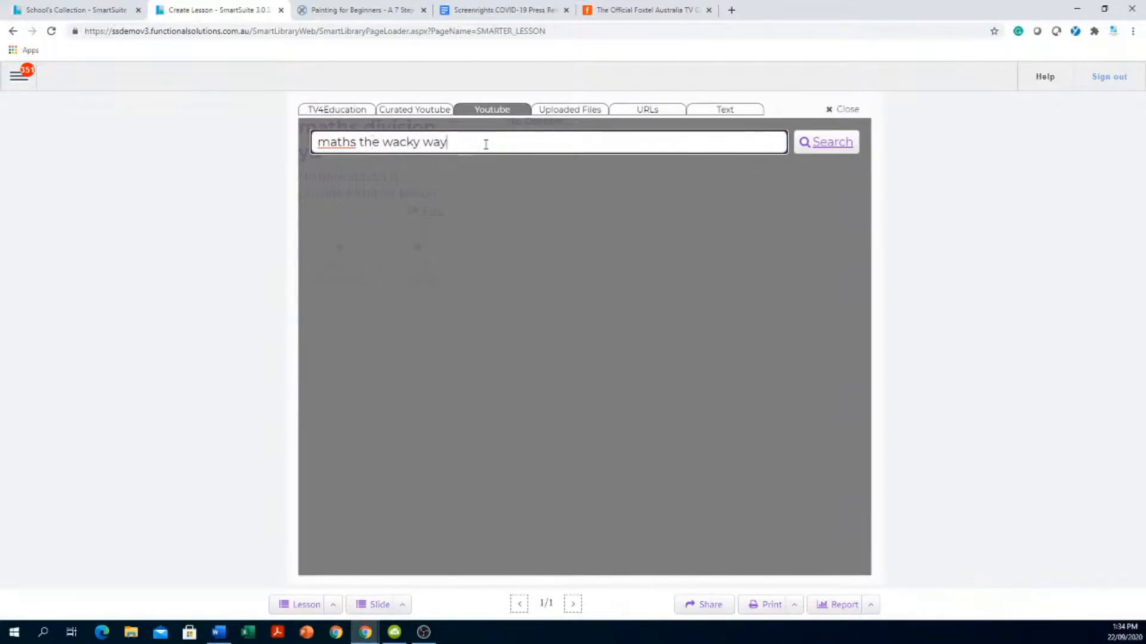
{"action": "left_click", "coordinate": [836, 143]}
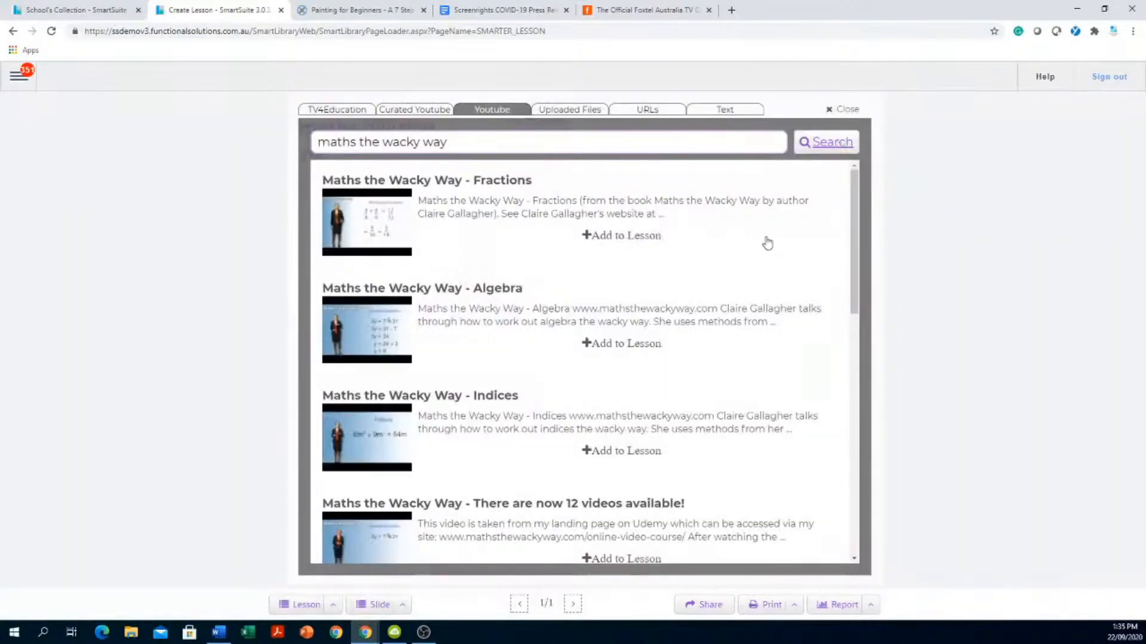
{"action": "left_click", "coordinate": [631, 345]}
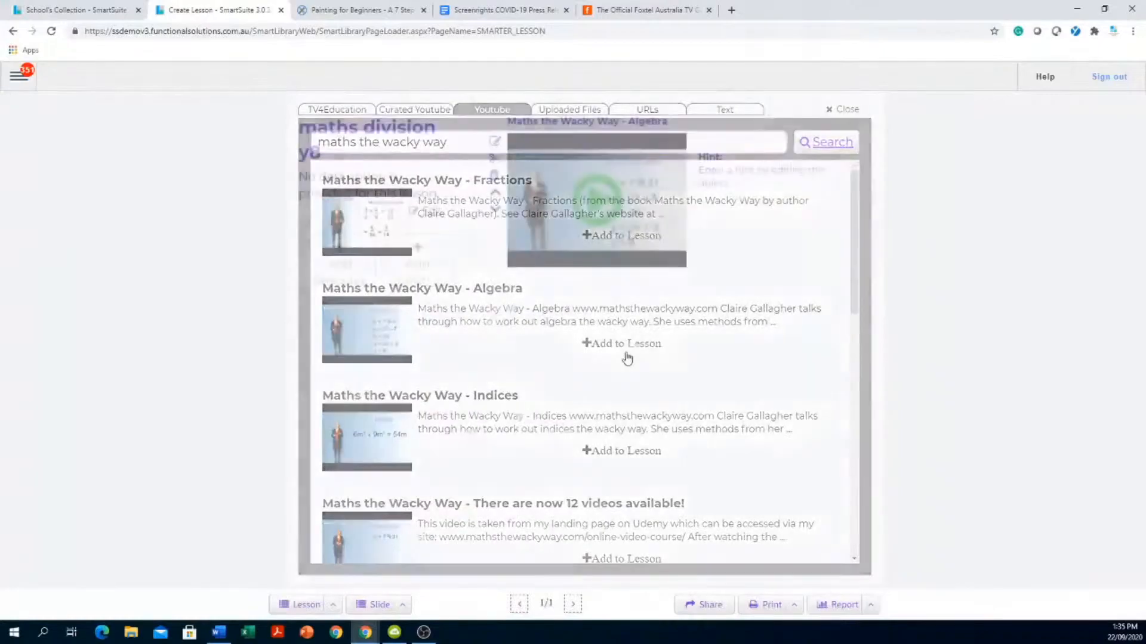
- Add the 'Indices 1' and 'Wacky Science Math: The Centroid!' videos as further resources
{"action": "left_click", "coordinate": [347, 274]}
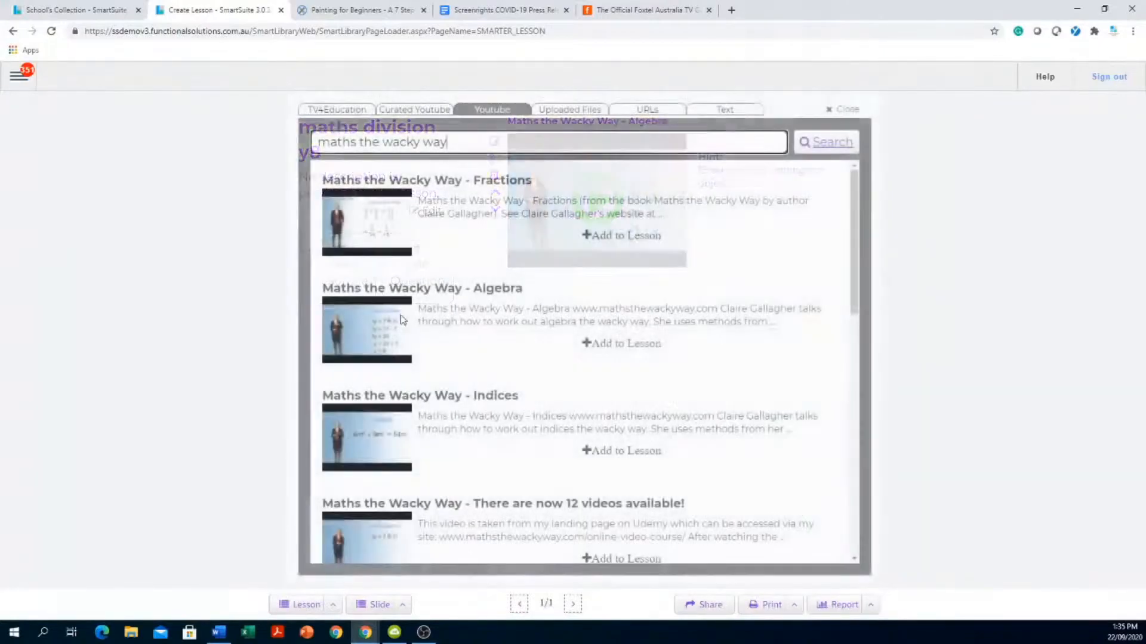
{"action": "scroll", "coordinate": [556, 378], "scroll_direction": "down", "scroll_amount": 5}
{"action": "left_click", "coordinate": [631, 296]}
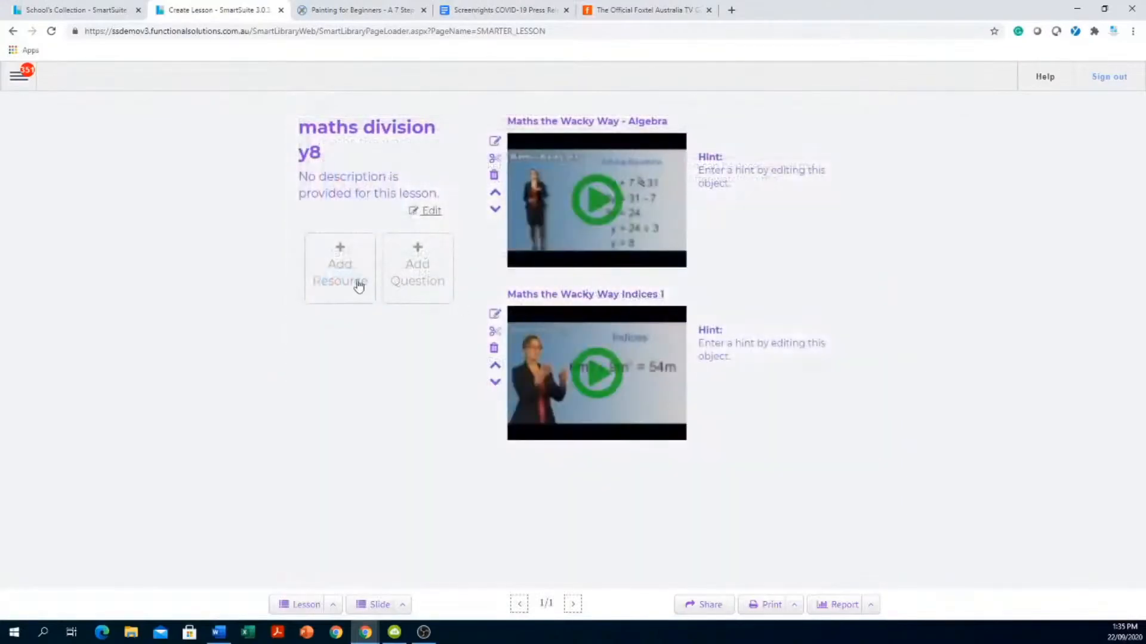
{"action": "left_click", "coordinate": [332, 277]}
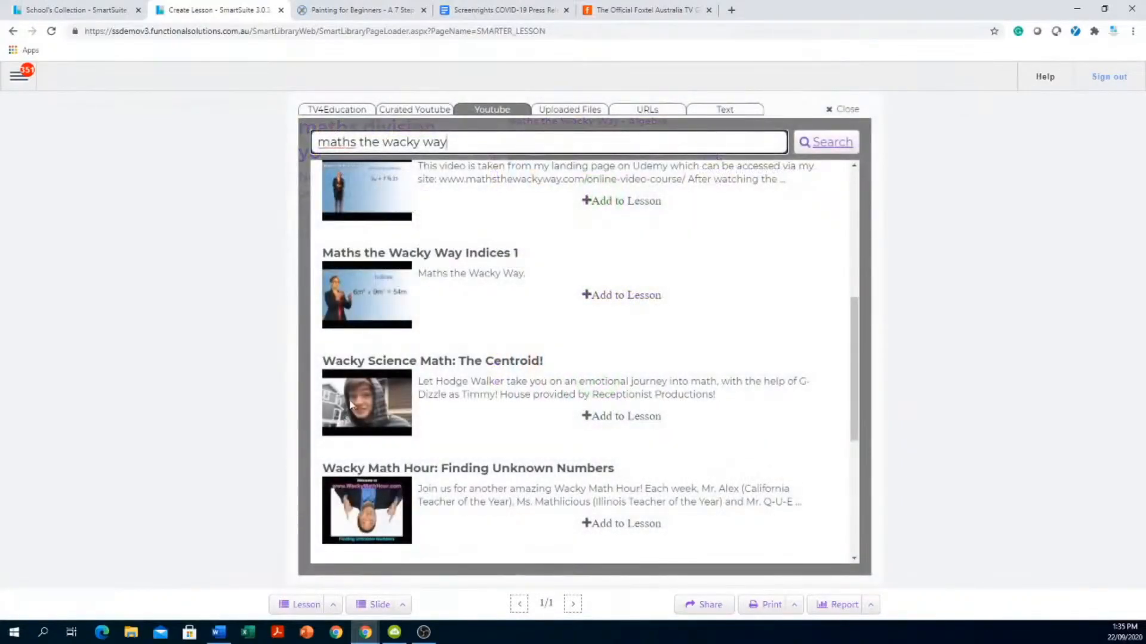
{"action": "left_click", "coordinate": [643, 417]}
{"action": "scroll", "coordinate": [734, 346], "scroll_direction": "down", "scroll_amount": 1}
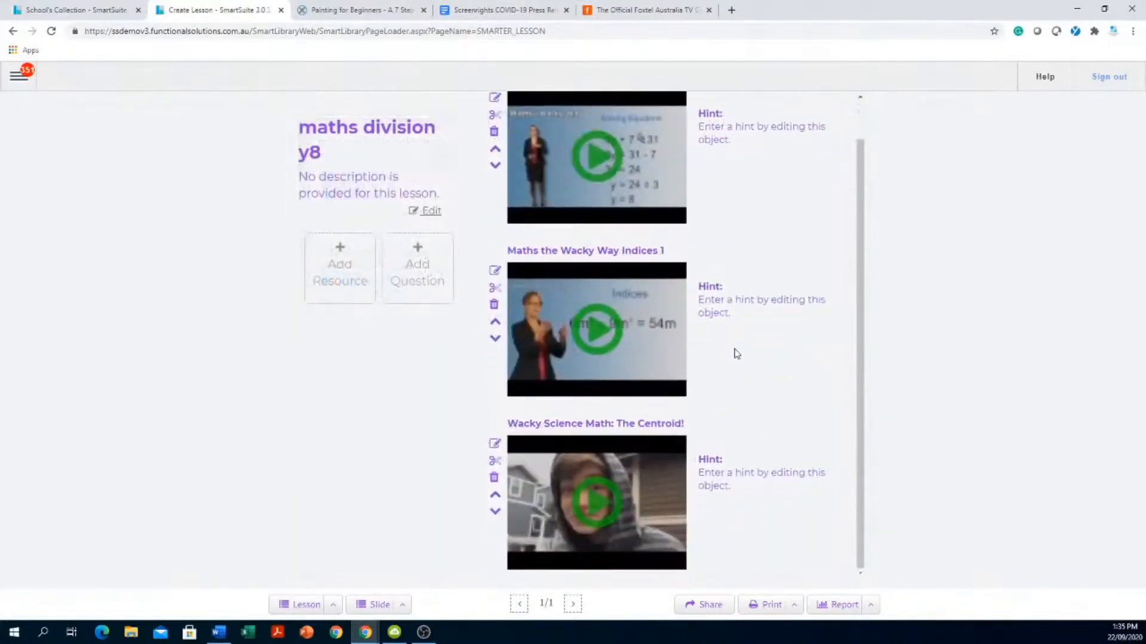
{"action": "scroll", "coordinate": [730, 361], "scroll_direction": "up", "scroll_amount": 1}
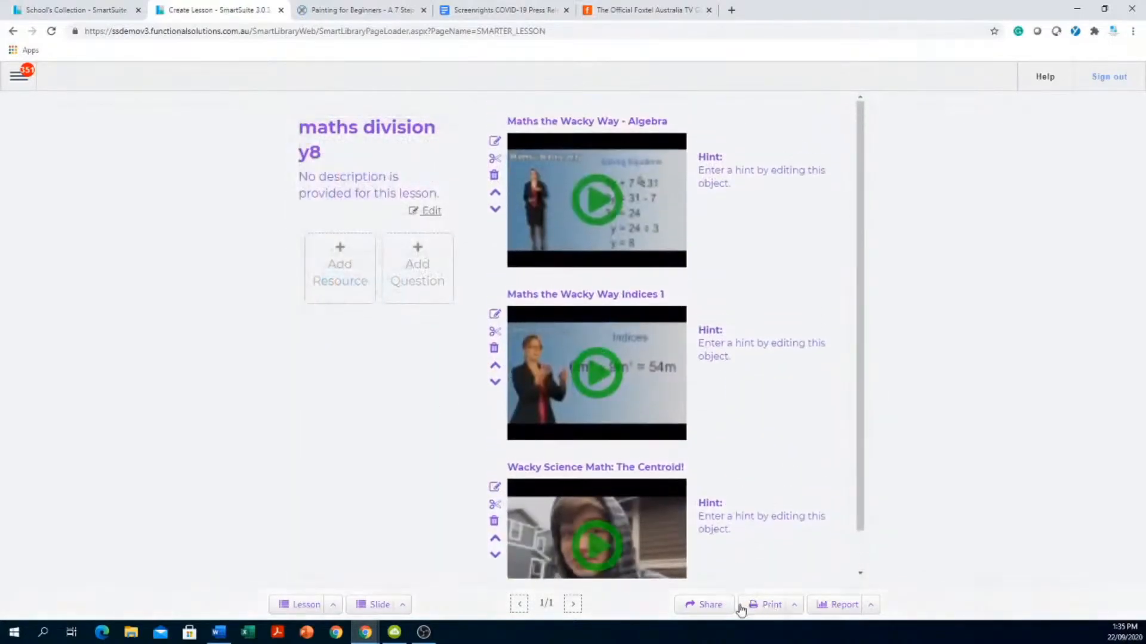
- Copy the lesson's share link, open to Everyone, and close the sharing options
{"action": "left_click", "coordinate": [710, 604]}
{"action": "left_click", "coordinate": [462, 260]}
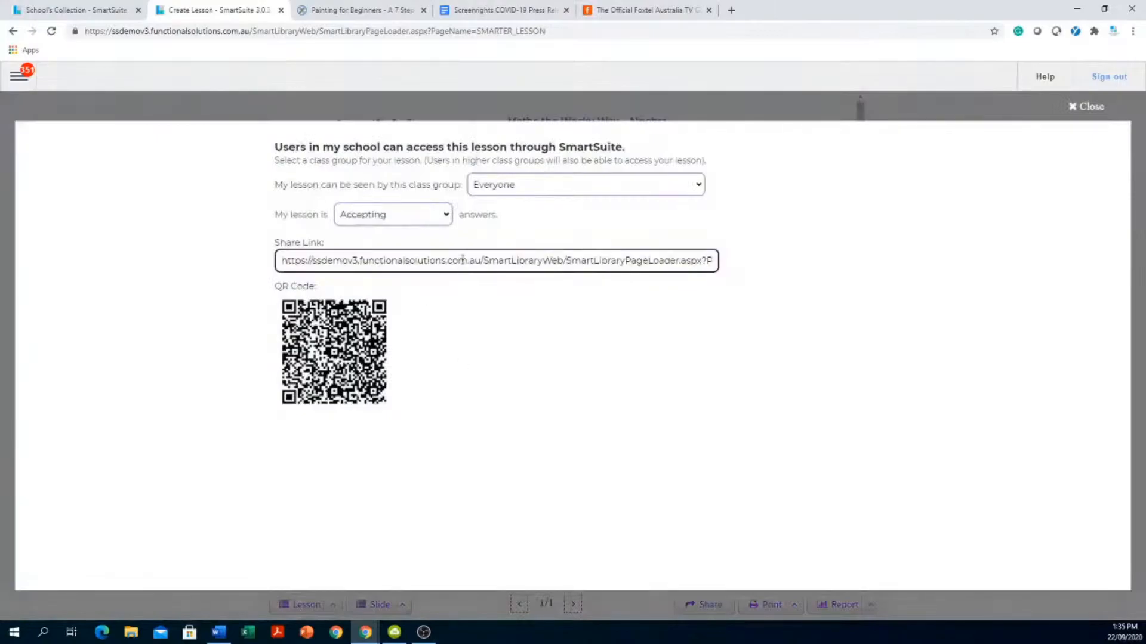
{"action": "left_click", "coordinate": [677, 99]}
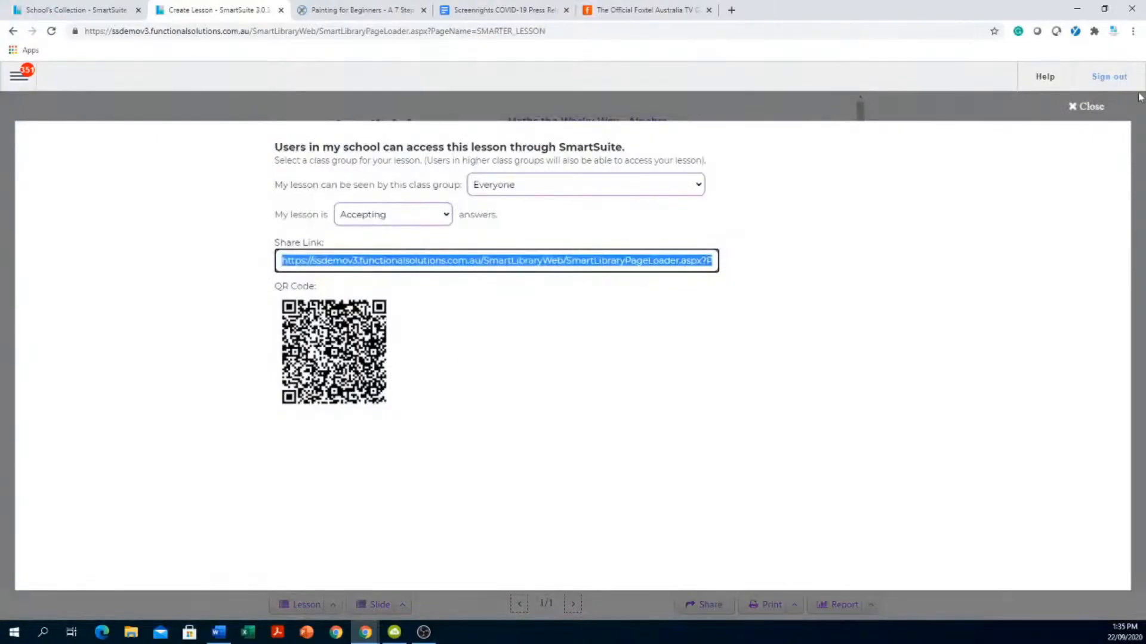
{"action": "left_click", "coordinate": [1083, 108]}
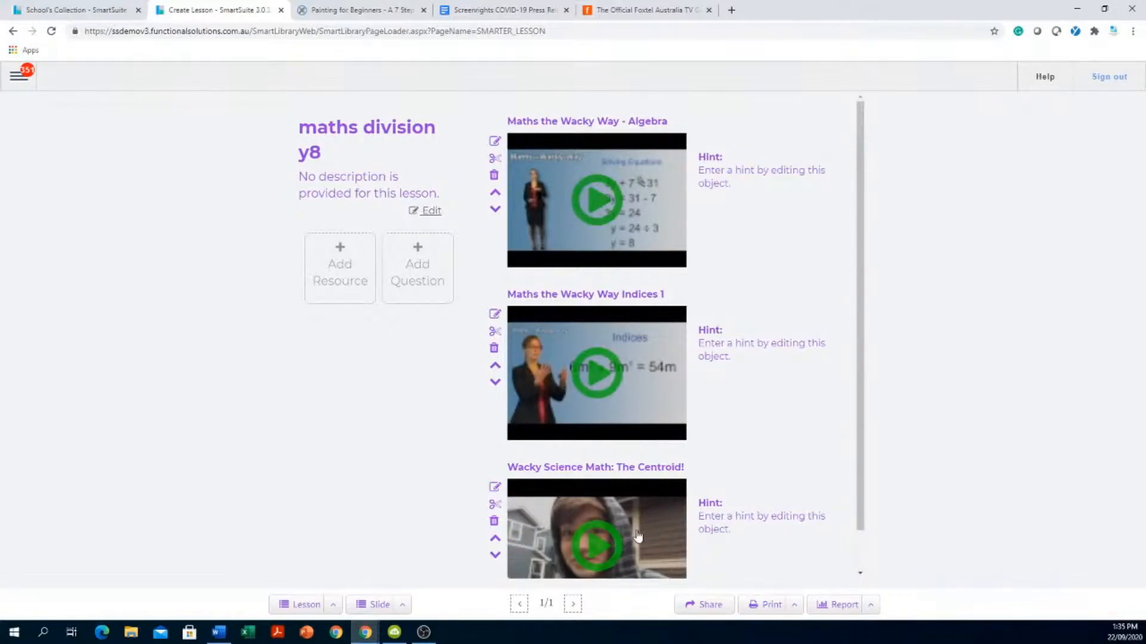
- Create chapter '1' on the Algebra video spanning 00:01:16 to 00:01:51
{"action": "left_click", "coordinate": [494, 160]}
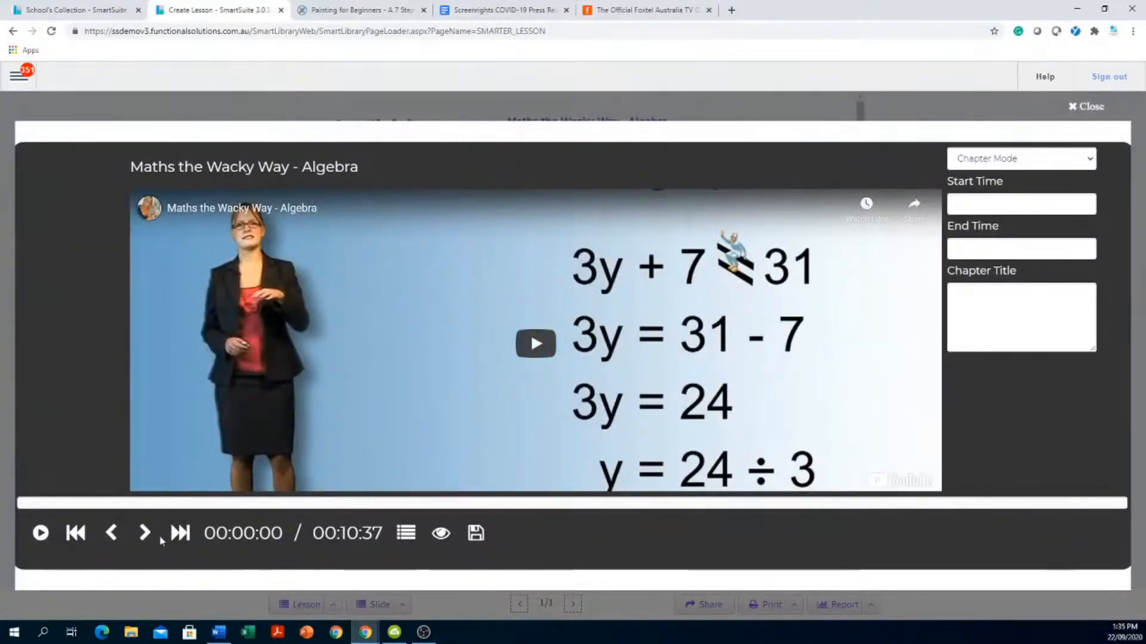
{"action": "left_click", "coordinate": [536, 343]}
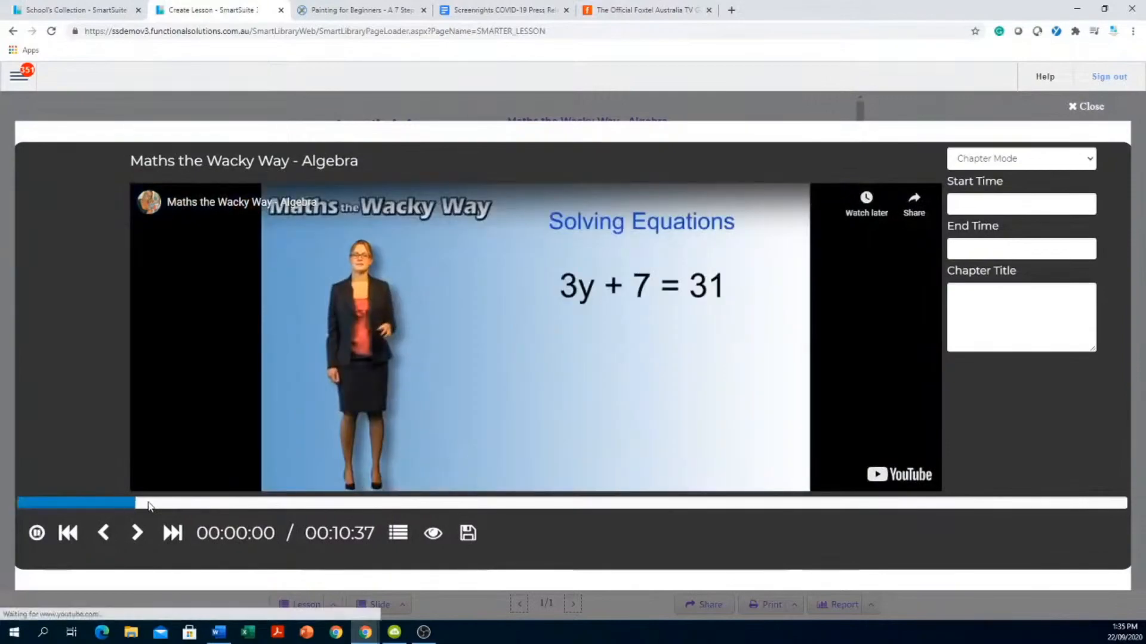
{"action": "left_click", "coordinate": [103, 534]}
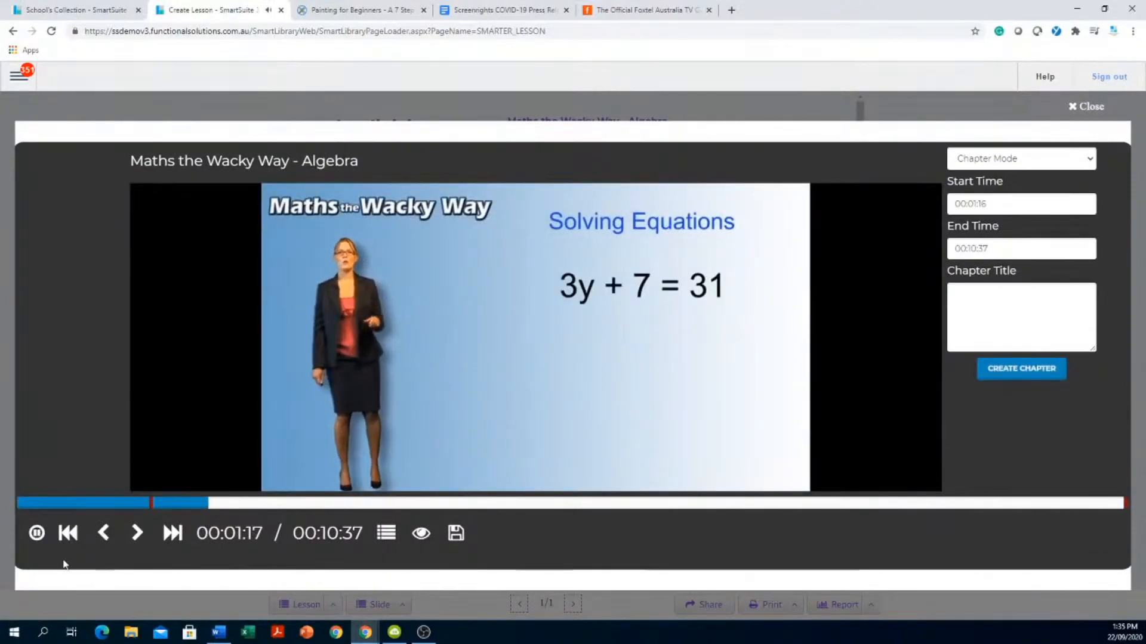
{"action": "left_click", "coordinate": [137, 533]}
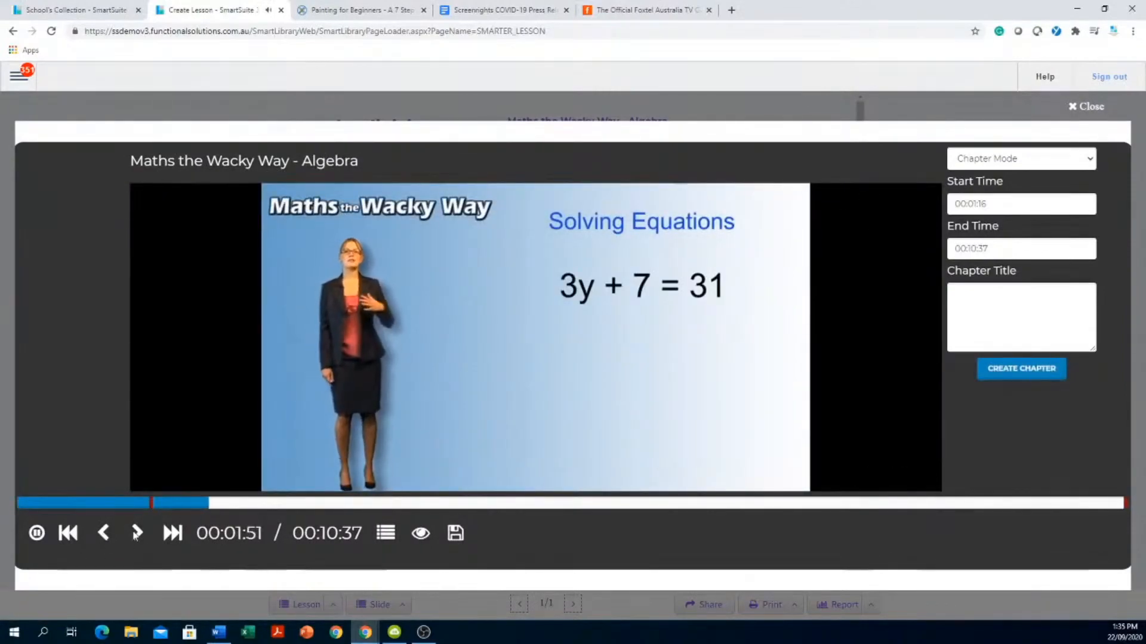
{"action": "left_click", "coordinate": [137, 533]}
{"action": "left_click", "coordinate": [973, 300]}
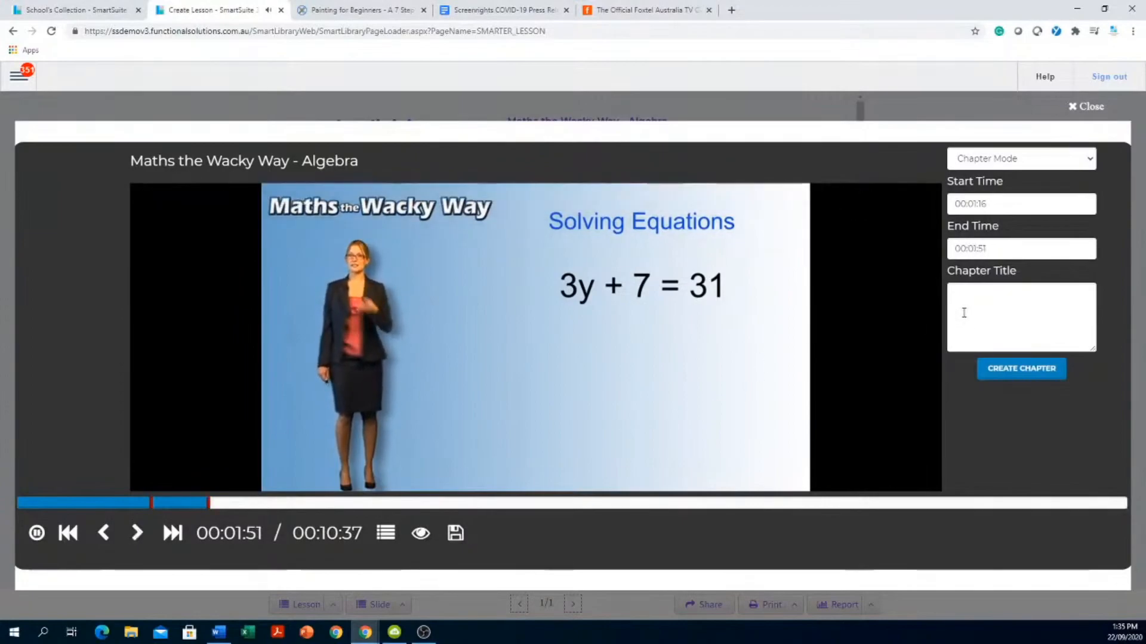
{"action": "type", "text": "1"}
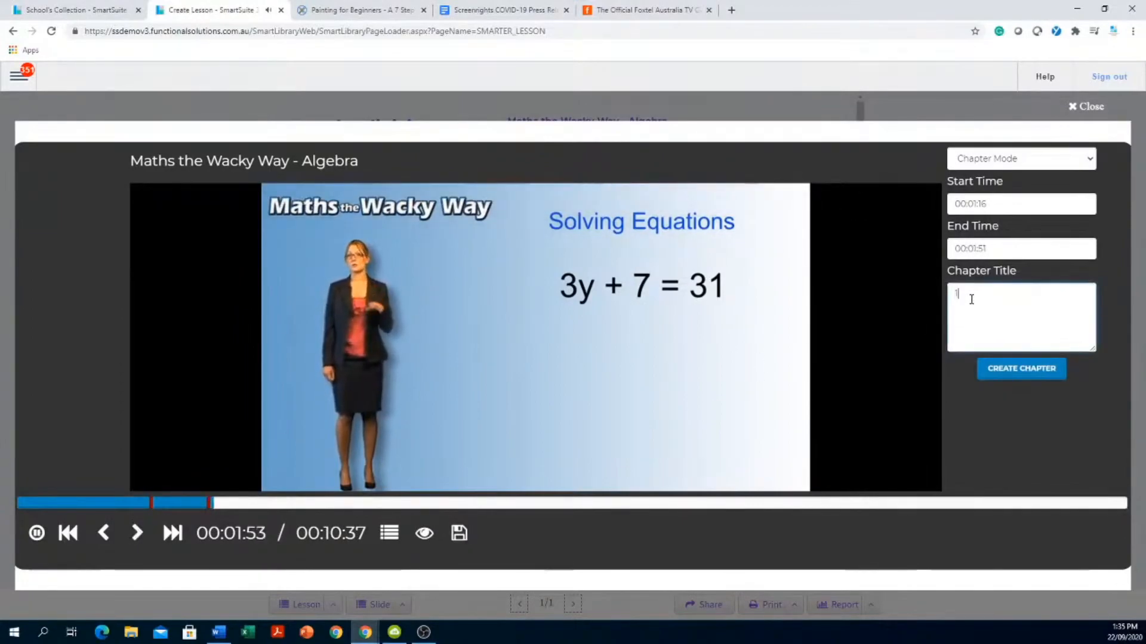
{"action": "left_click", "coordinate": [1021, 370]}
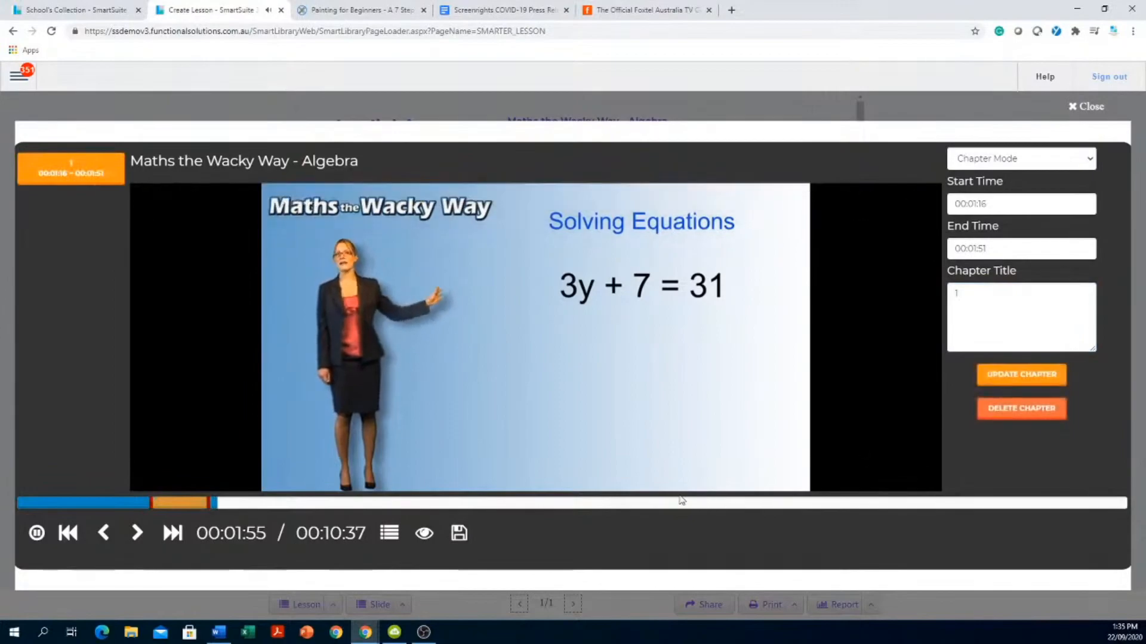
- Add chapter 'please watch this !!' from 00:05:48 to 00:06:09 and close the editor
{"action": "left_click", "coordinate": [621, 509]}
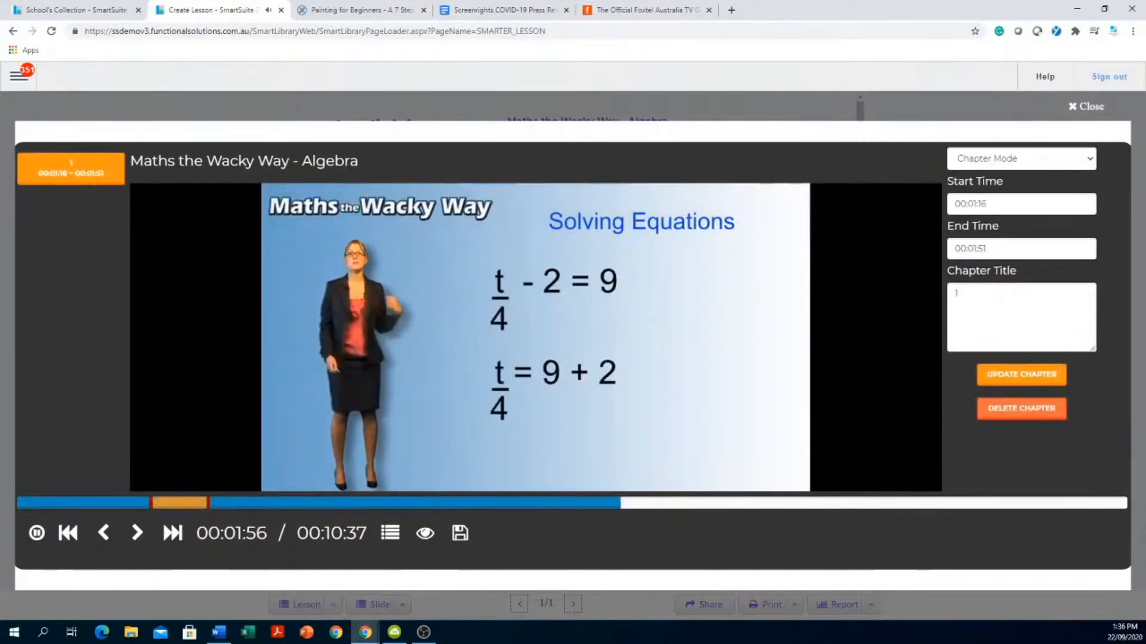
{"action": "left_click", "coordinate": [103, 534]}
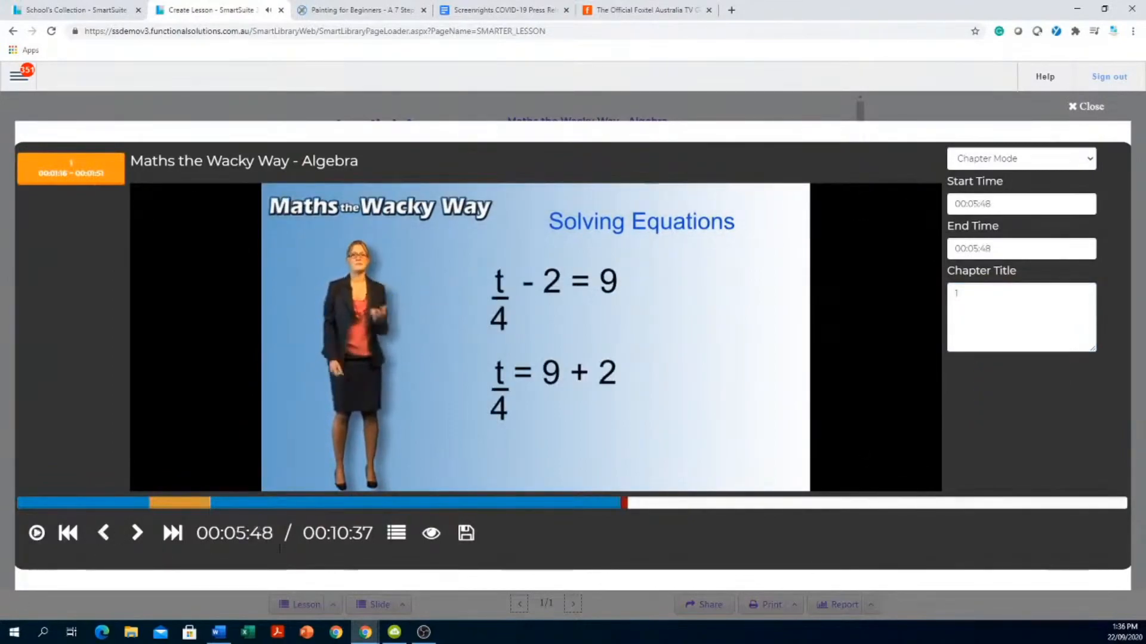
{"action": "left_click", "coordinate": [659, 505]}
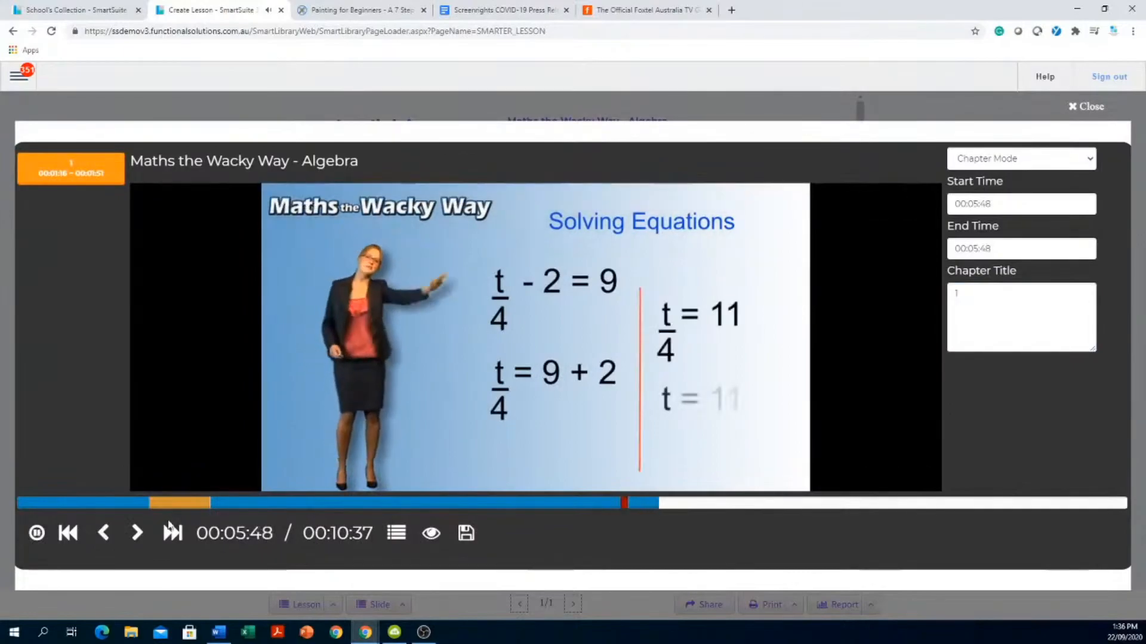
{"action": "left_click", "coordinate": [137, 533]}
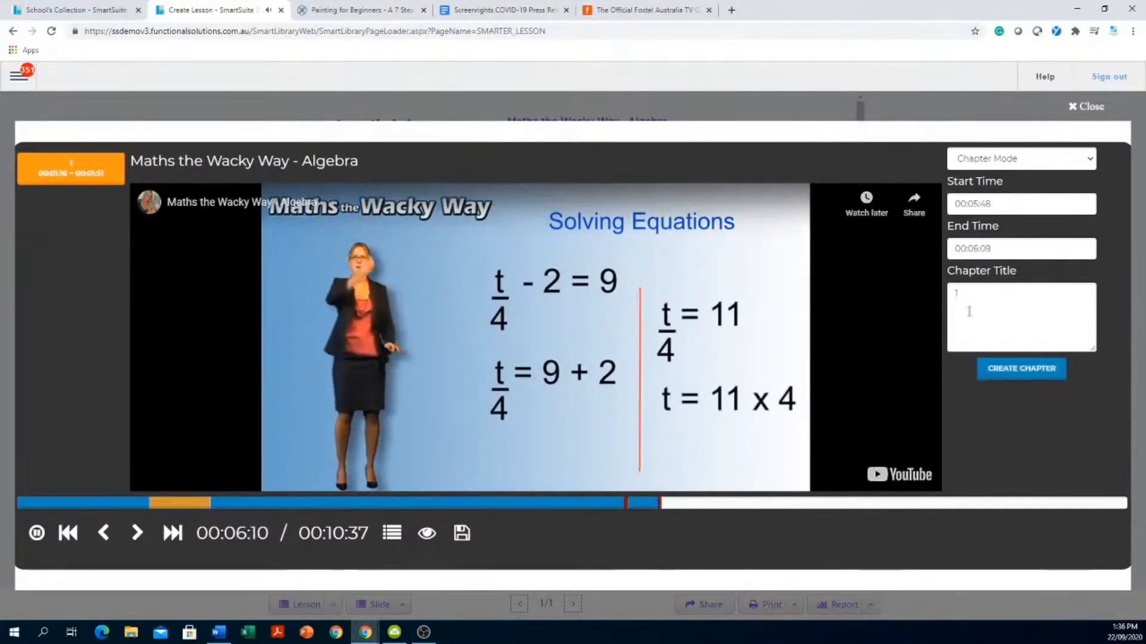
{"action": "type", "text": "please w"}
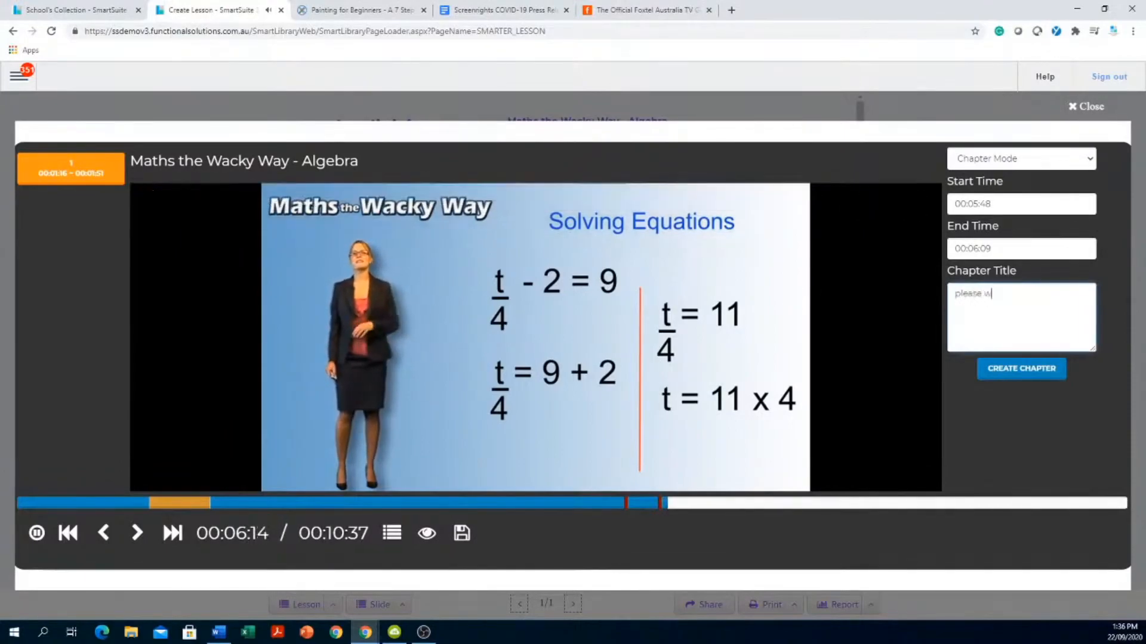
{"action": "type", "text": "atch thi"}
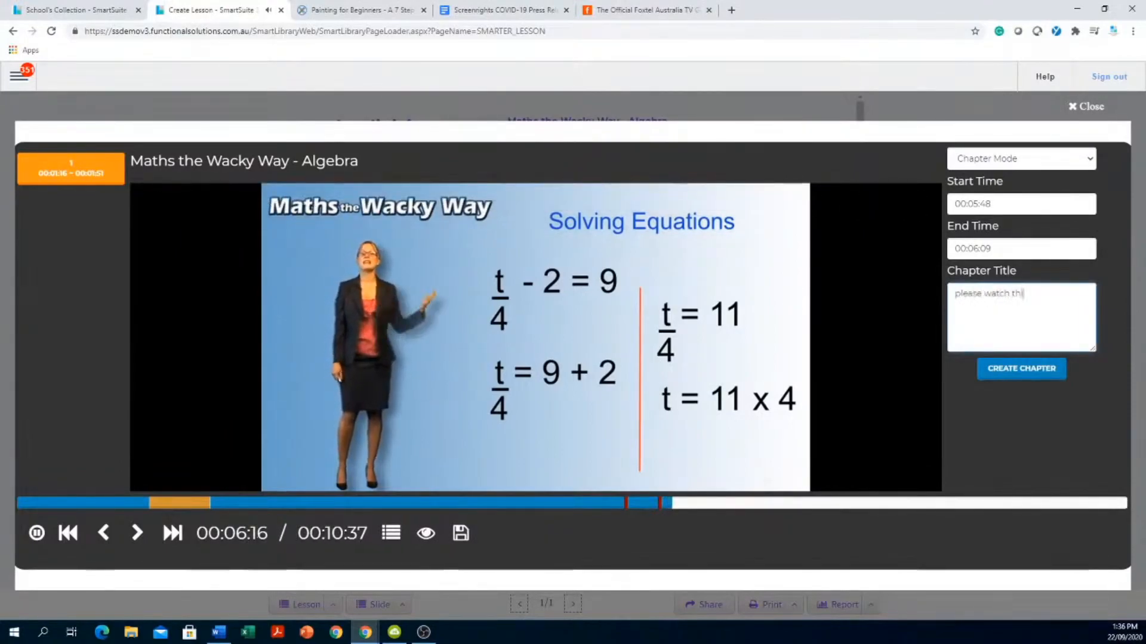
{"action": "type", "text": "s !"}
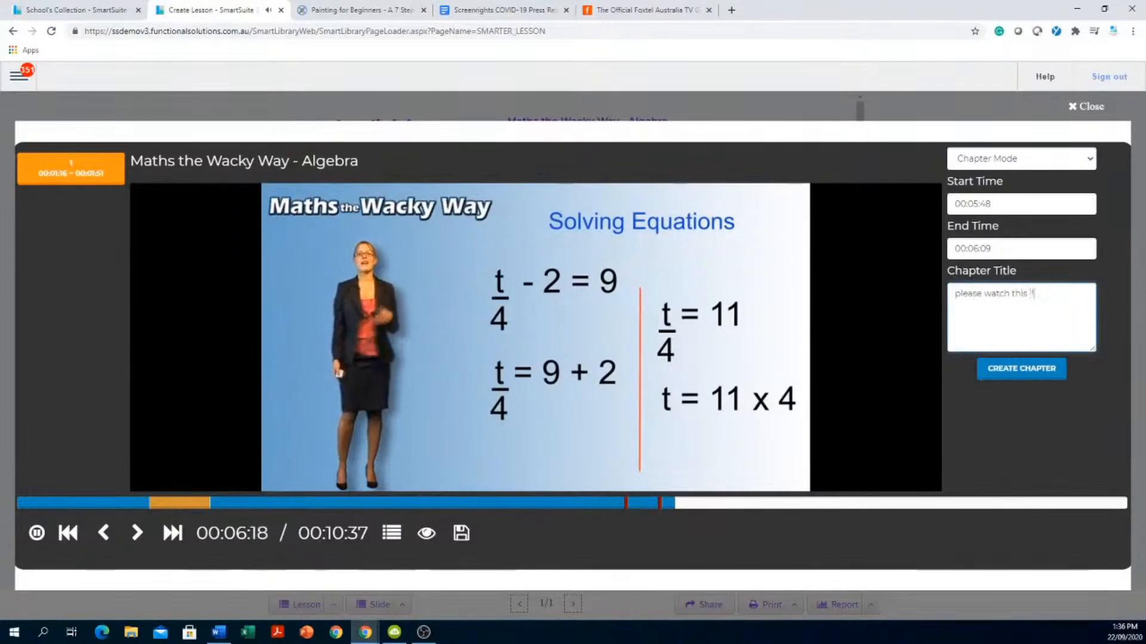
{"action": "left_click", "coordinate": [1021, 370]}
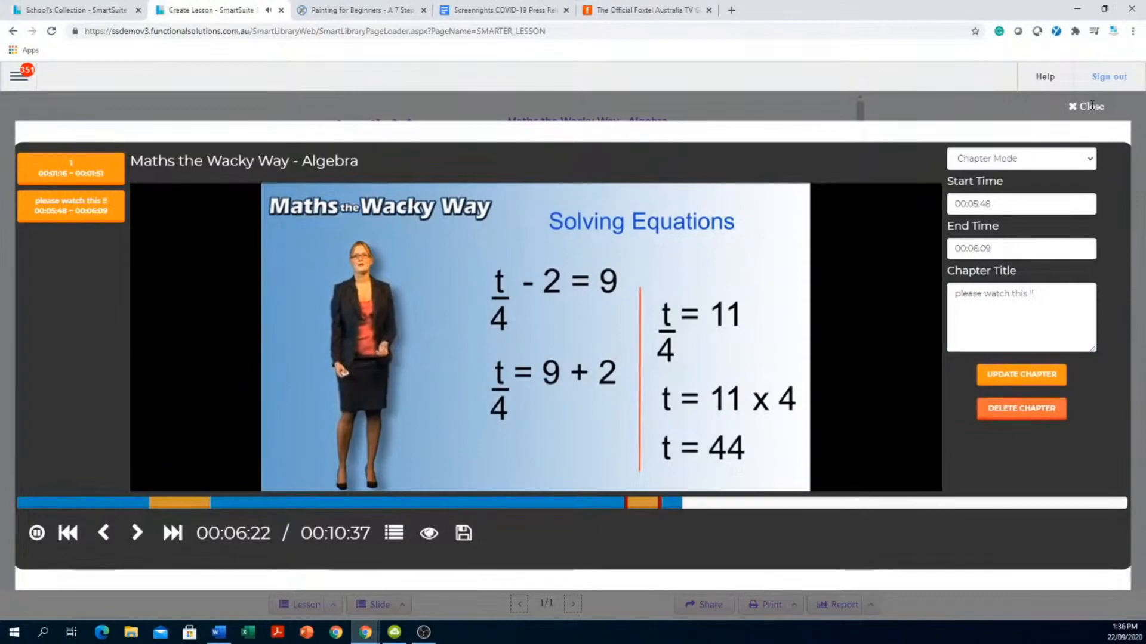
{"action": "left_click", "coordinate": [1091, 106]}
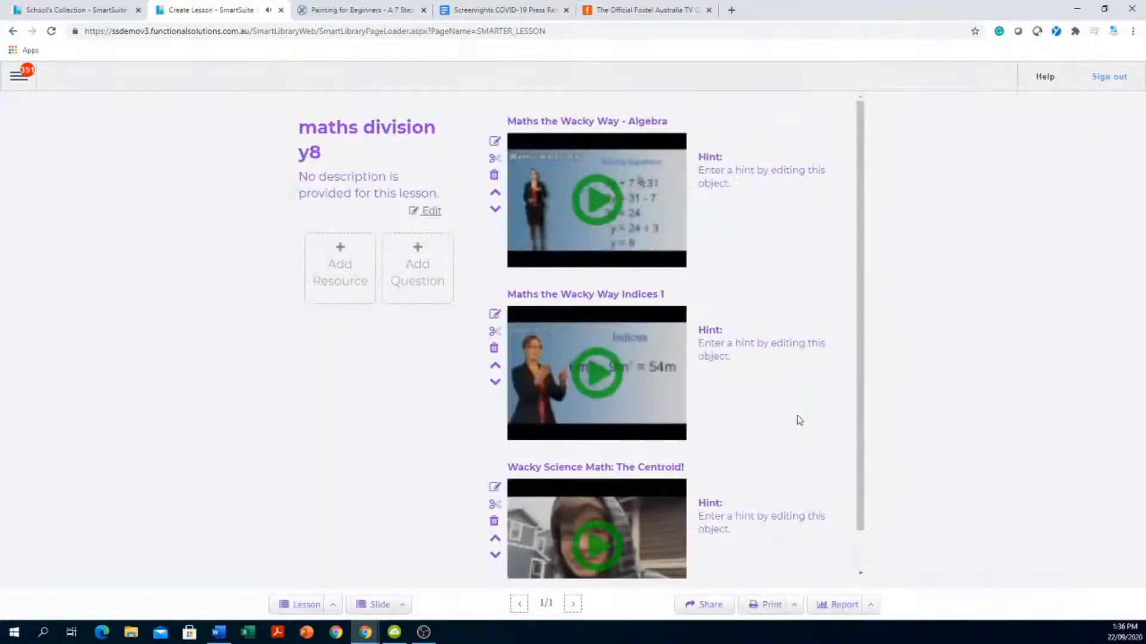
- Write multi-choice question 'rtrtert' with options er, ertert, erte, ertert and reter
{"action": "left_click", "coordinate": [409, 267]}
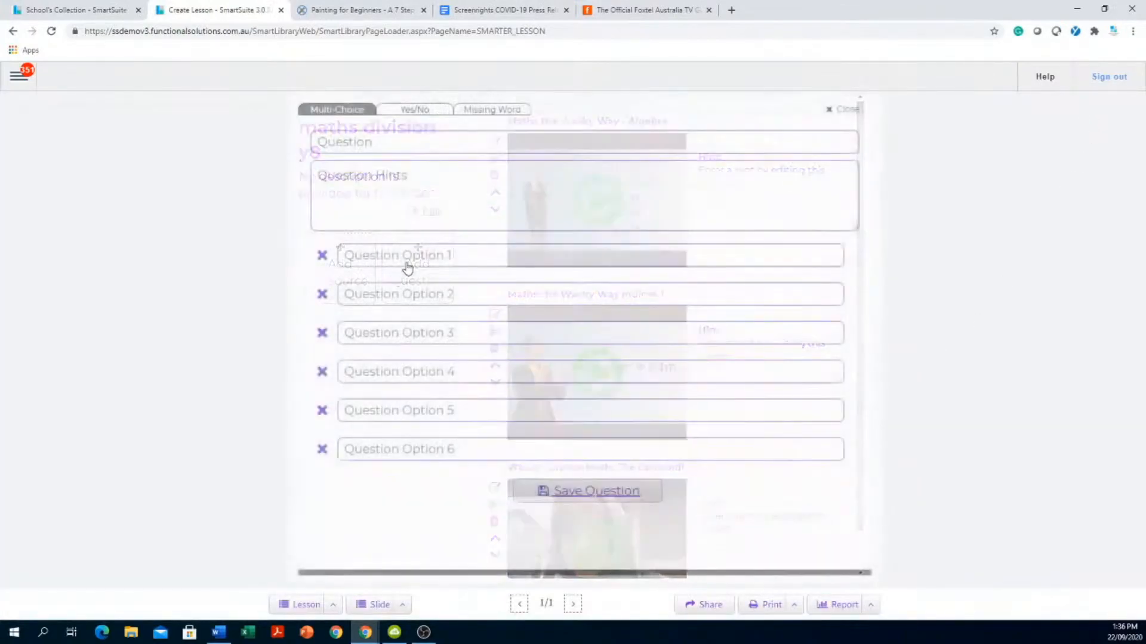
{"action": "left_click", "coordinate": [486, 142]}
{"action": "type", "text": "rtrtert"}
{"action": "left_click", "coordinate": [483, 250]}
{"action": "type", "text": "er"}
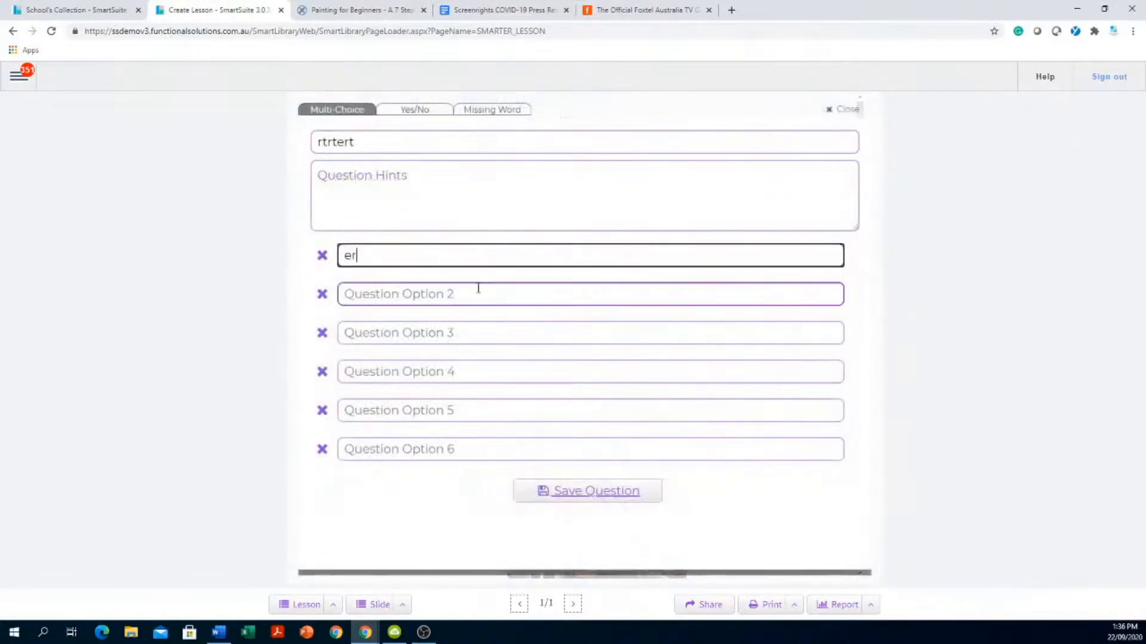
{"action": "left_click", "coordinate": [478, 292]}
{"action": "type", "text": "ertert"}
{"action": "left_click", "coordinate": [478, 332]}
{"action": "type", "text": "erte"}
{"action": "left_click", "coordinate": [480, 373]}
{"action": "type", "text": "ertert"}
{"action": "left_click", "coordinate": [471, 408]}
{"action": "type", "text": "reter"}
- Mark the 'ertert' options correct and save the multi-choice question
{"action": "left_click", "coordinate": [322, 296]}
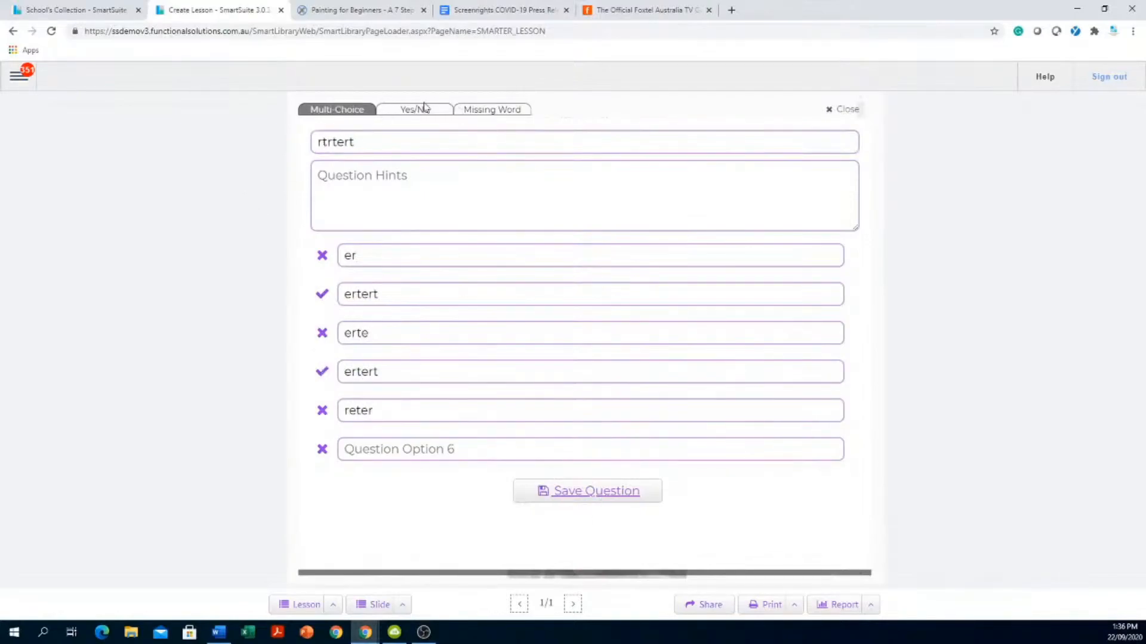
{"action": "left_click", "coordinate": [486, 111]}
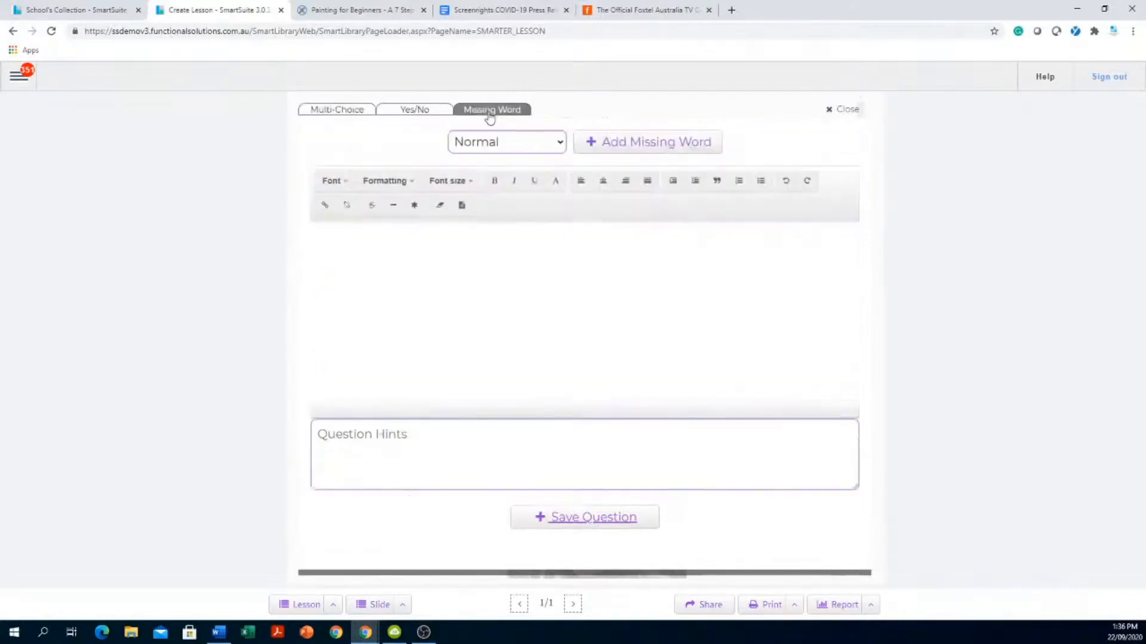
{"action": "left_click", "coordinate": [344, 114]}
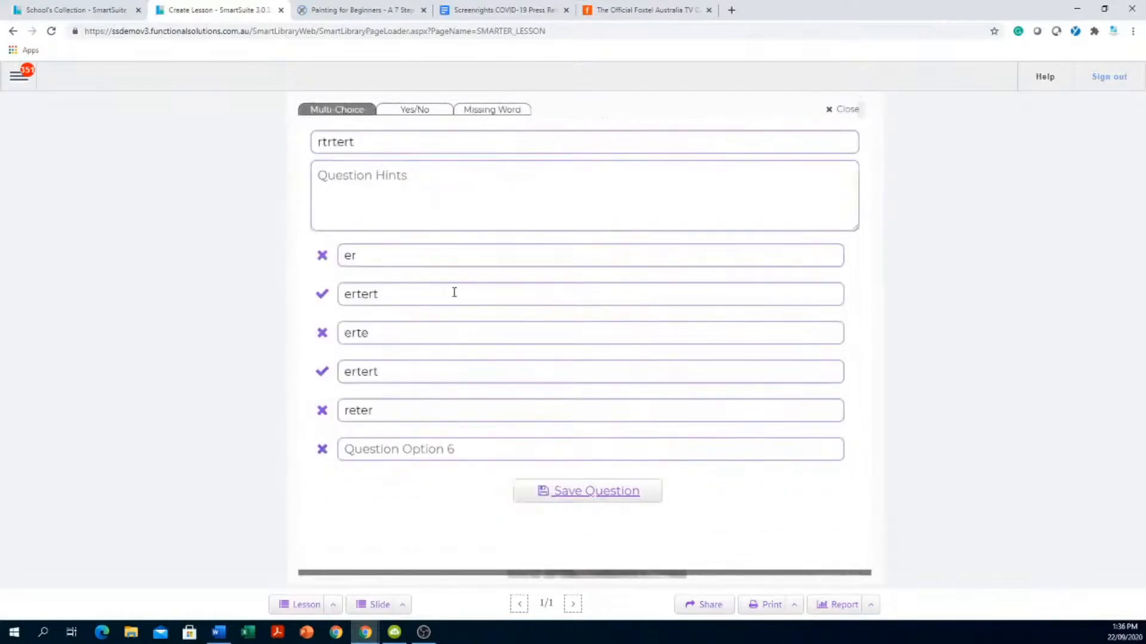
{"action": "left_click", "coordinate": [597, 498]}
- Move Question 1 up two places, between Algebra and Indices 1, then play the Algebra video
{"action": "scroll", "coordinate": [685, 441], "scroll_direction": "down", "scroll_amount": 4}
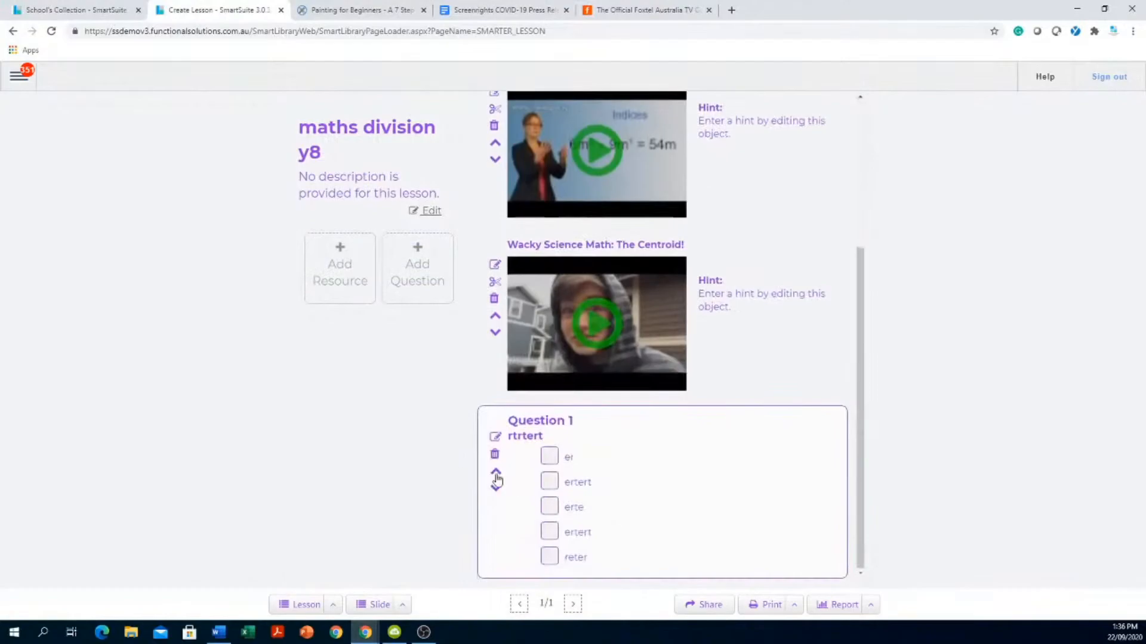
{"action": "left_click", "coordinate": [496, 474]}
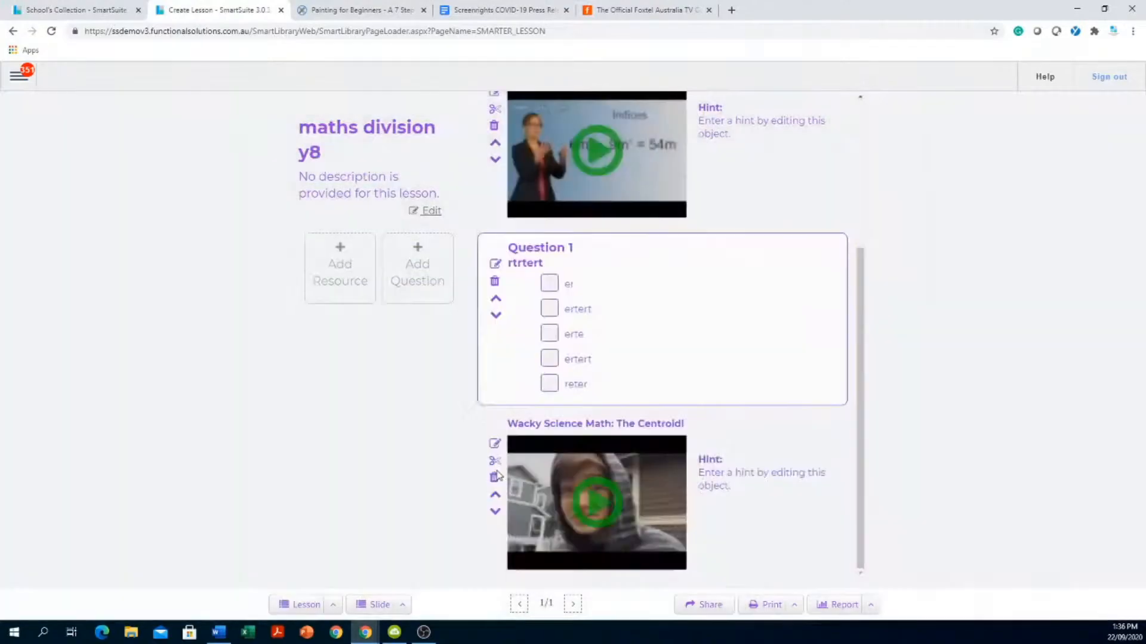
{"action": "left_click", "coordinate": [496, 301]}
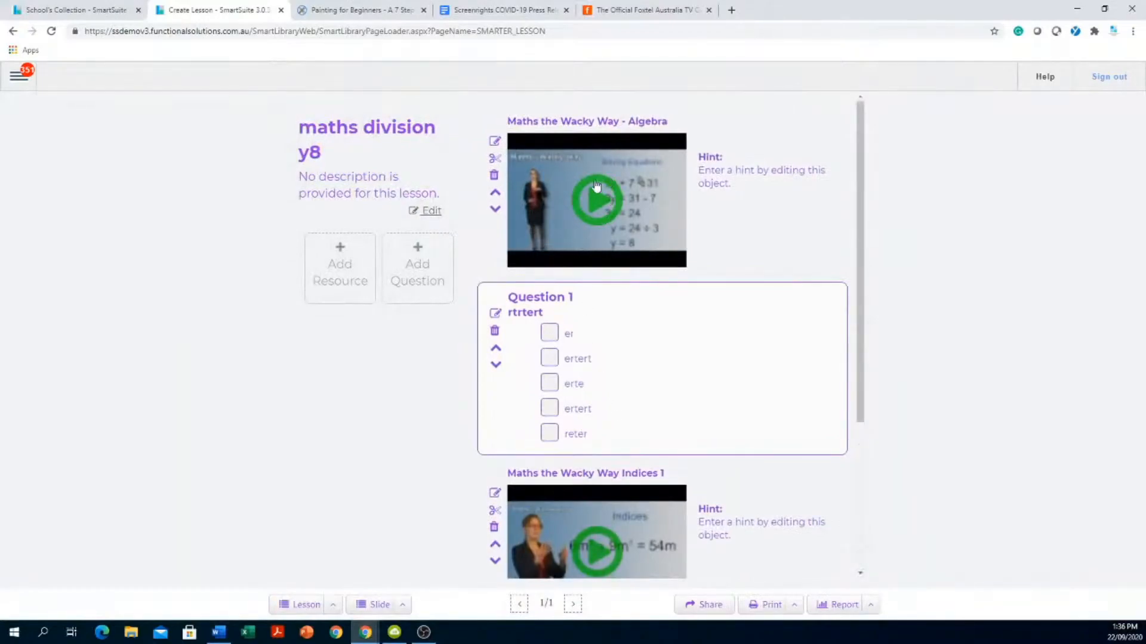
{"action": "left_click", "coordinate": [596, 203]}
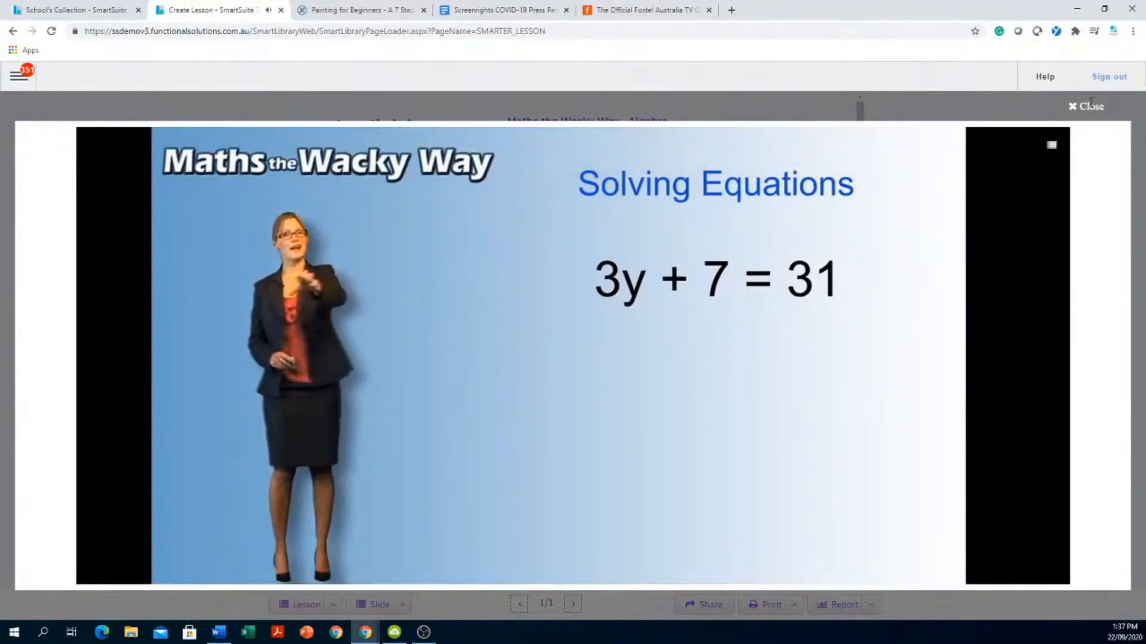
- Close the video player and bring up the lesson's share link and QR code settings
{"action": "left_click", "coordinate": [1086, 107]}
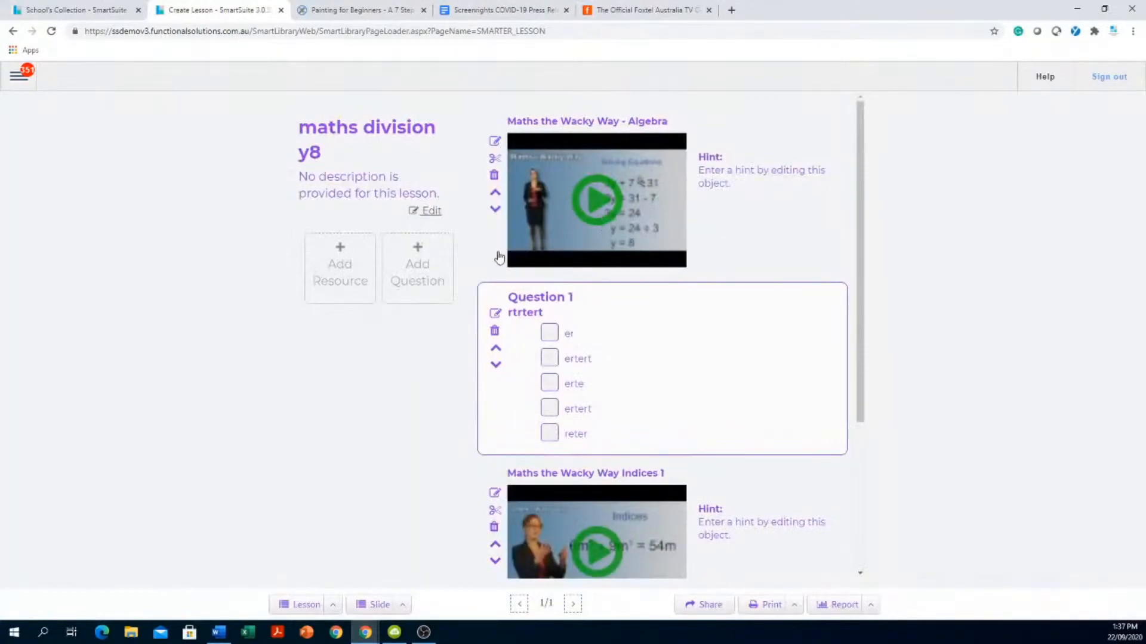
{"action": "scroll", "coordinate": [495, 293], "scroll_direction": "down", "scroll_amount": 2}
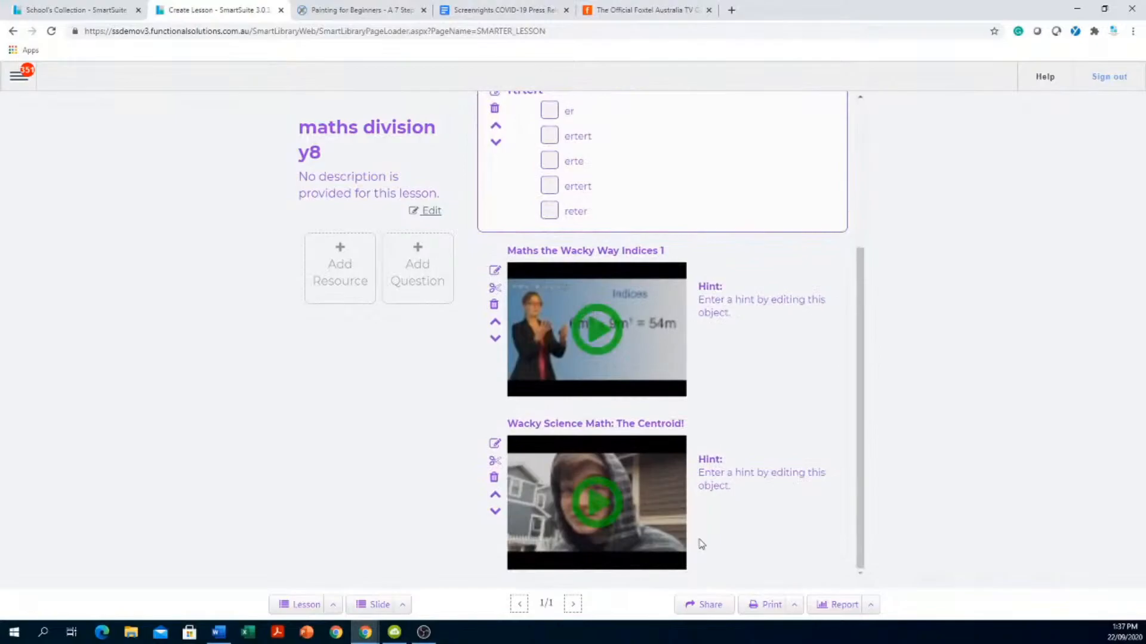
{"action": "left_click", "coordinate": [704, 606]}
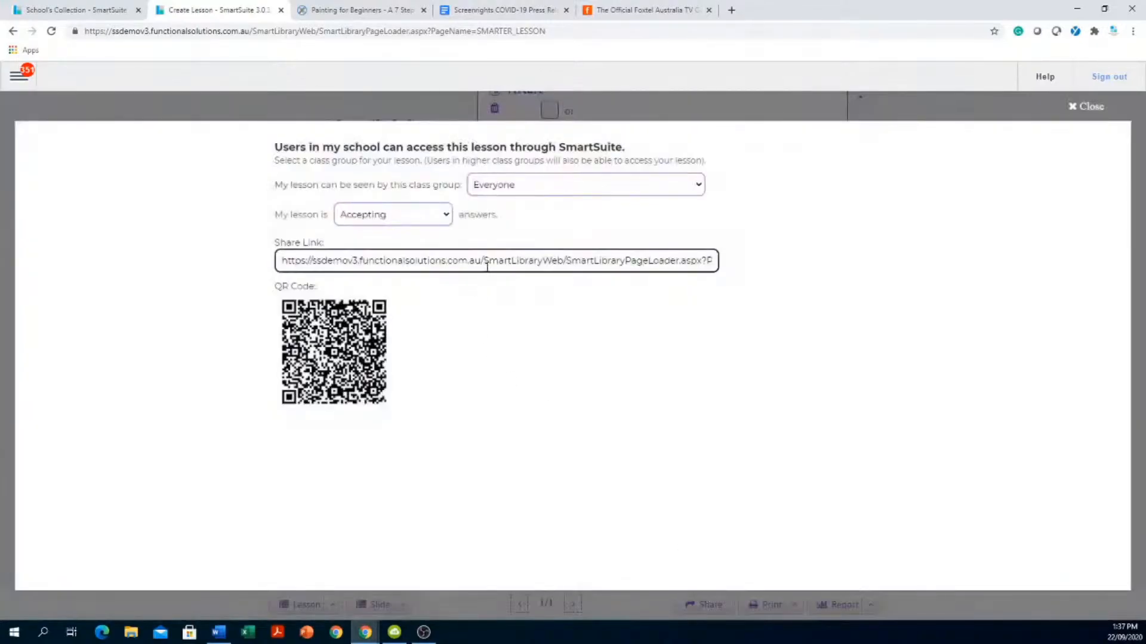
- Close sharing, check the lesson's print options, then return to the School's Collection results
{"action": "left_click", "coordinate": [1086, 106]}
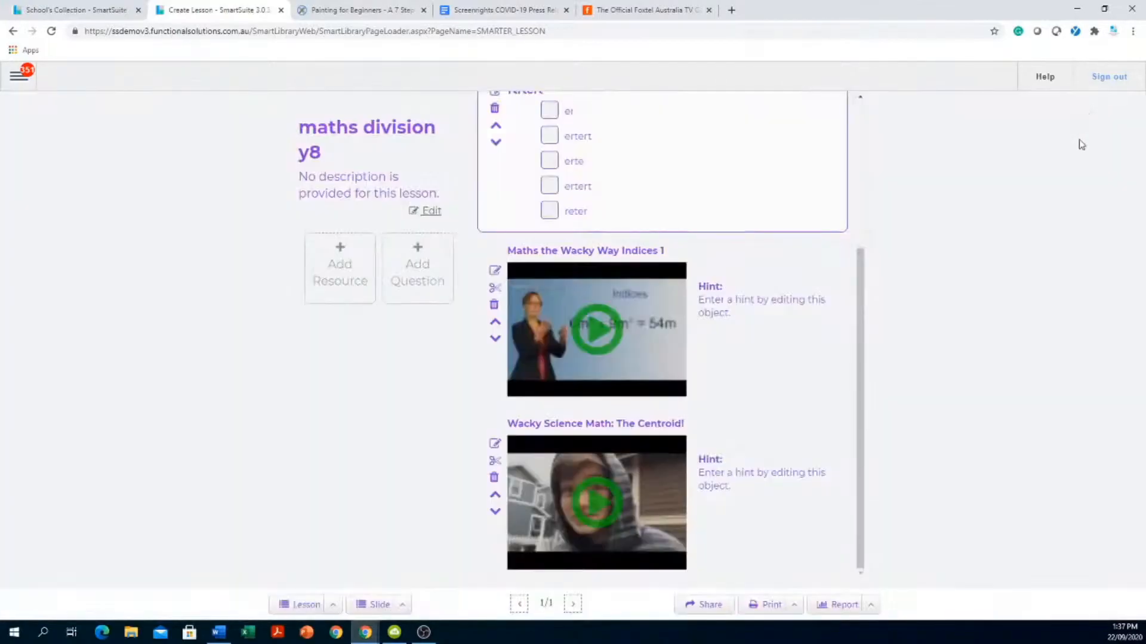
{"action": "left_click", "coordinate": [795, 607]}
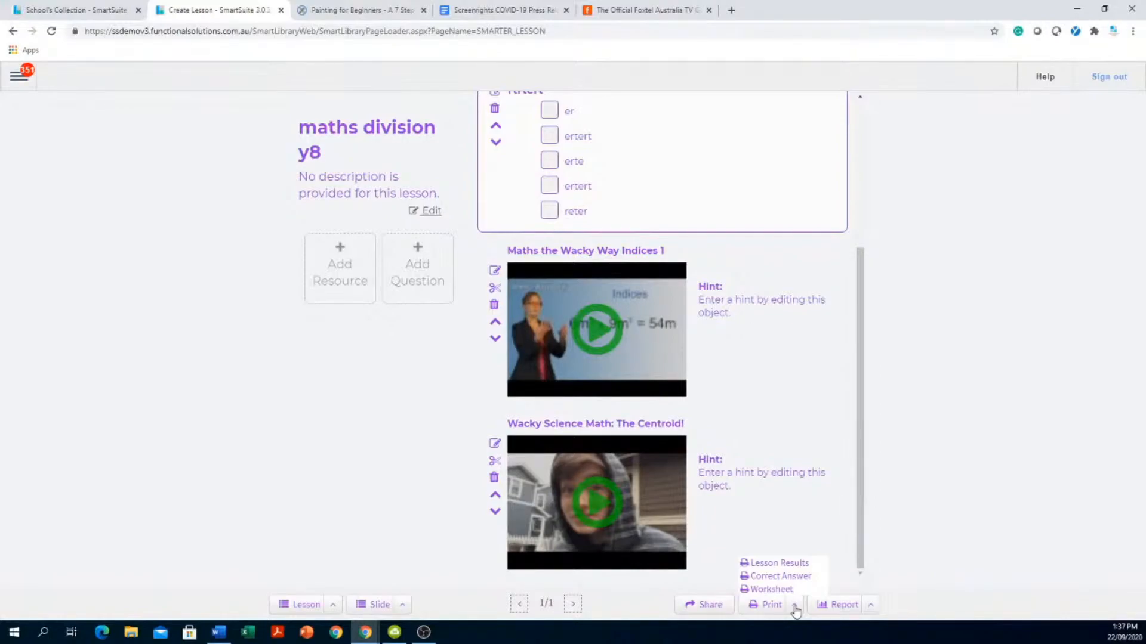
{"action": "left_click", "coordinate": [115, 17]}
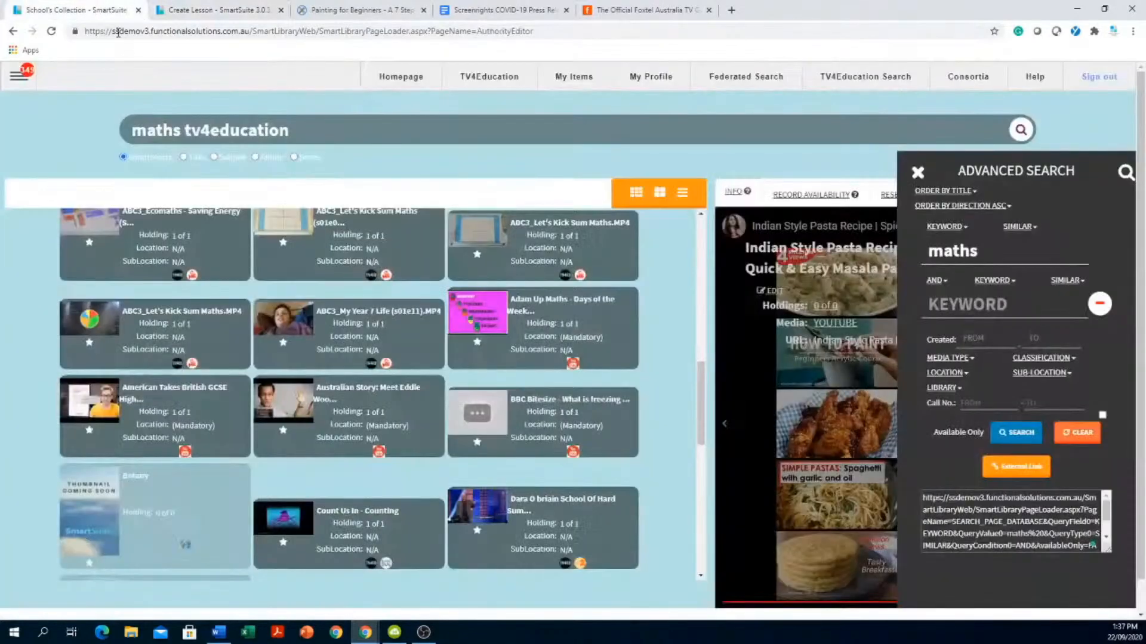
- Dismiss advanced search, return the results list to the top, and go to My Items
{"action": "left_click", "coordinate": [917, 173]}
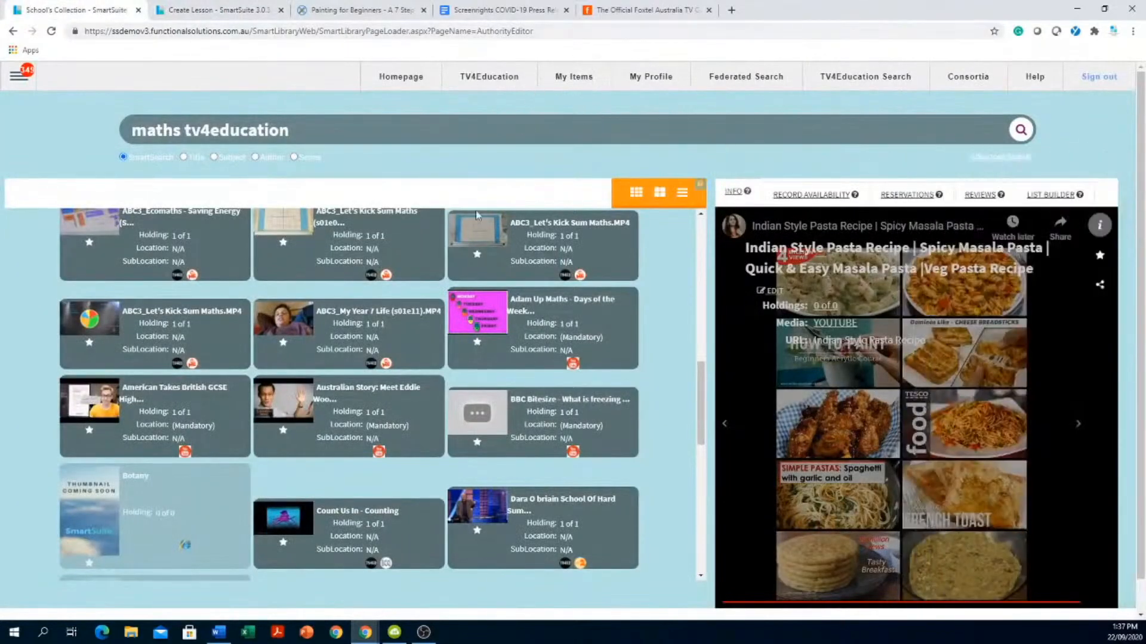
{"action": "left_click_drag", "start_coordinate": [703, 433], "coordinate": [708, 146]}
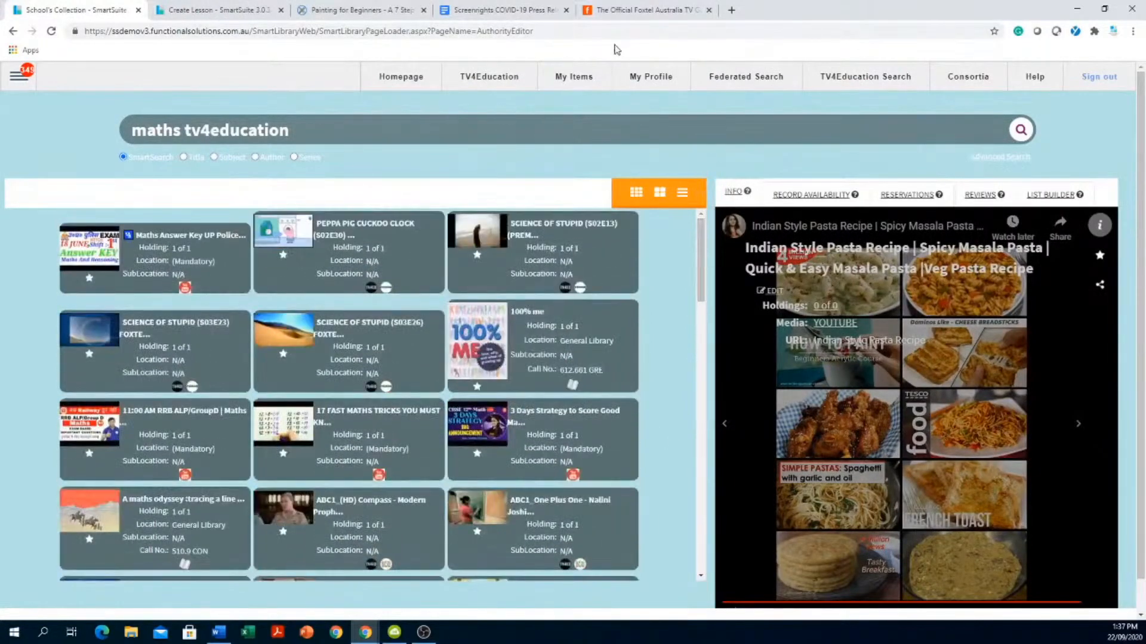
{"action": "left_click", "coordinate": [577, 77]}
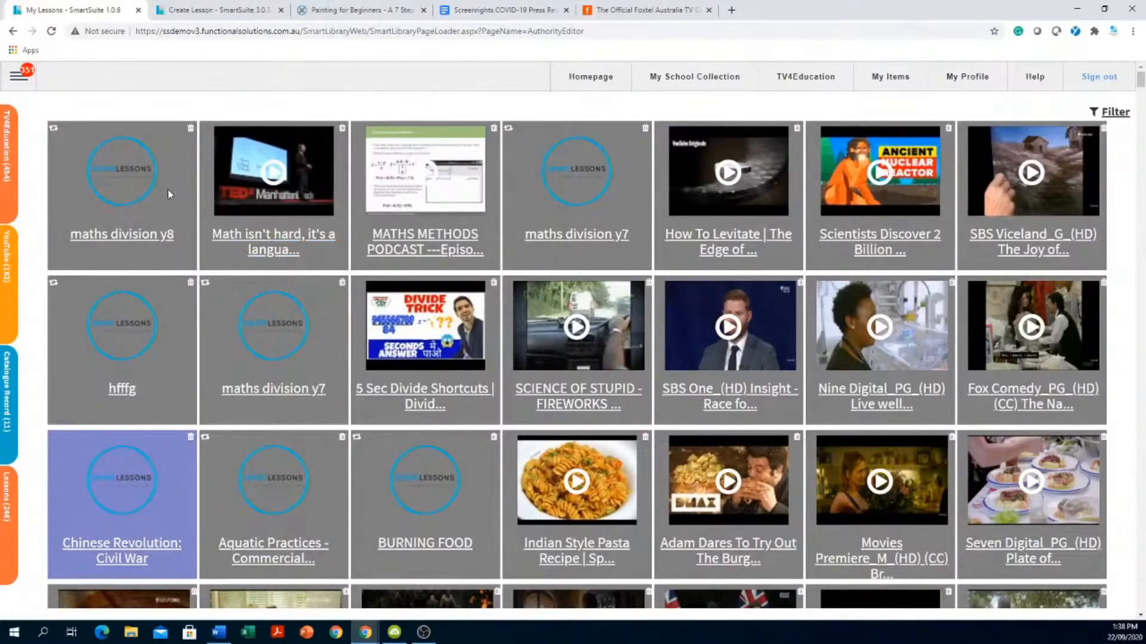
- Go back to My School Collection from the top navigation bar
{"action": "left_click", "coordinate": [720, 80]}
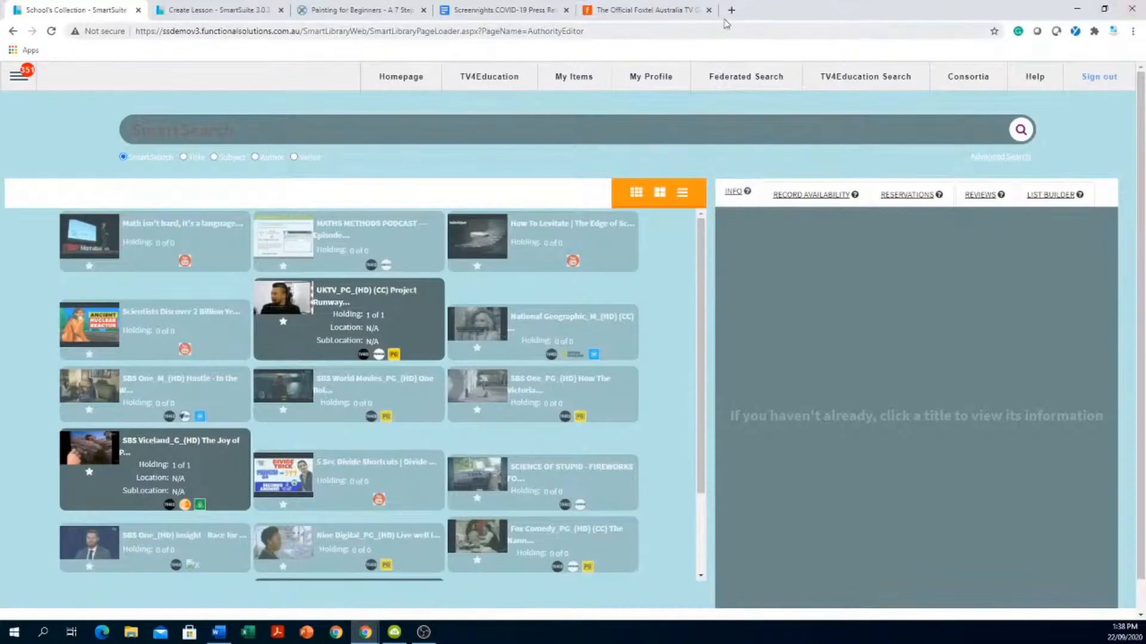
- In a new tab, load youtube.com.au after the plain 'youtube' address fails
{"action": "left_click", "coordinate": [731, 11]}
{"action": "left_click", "coordinate": [715, 29]}
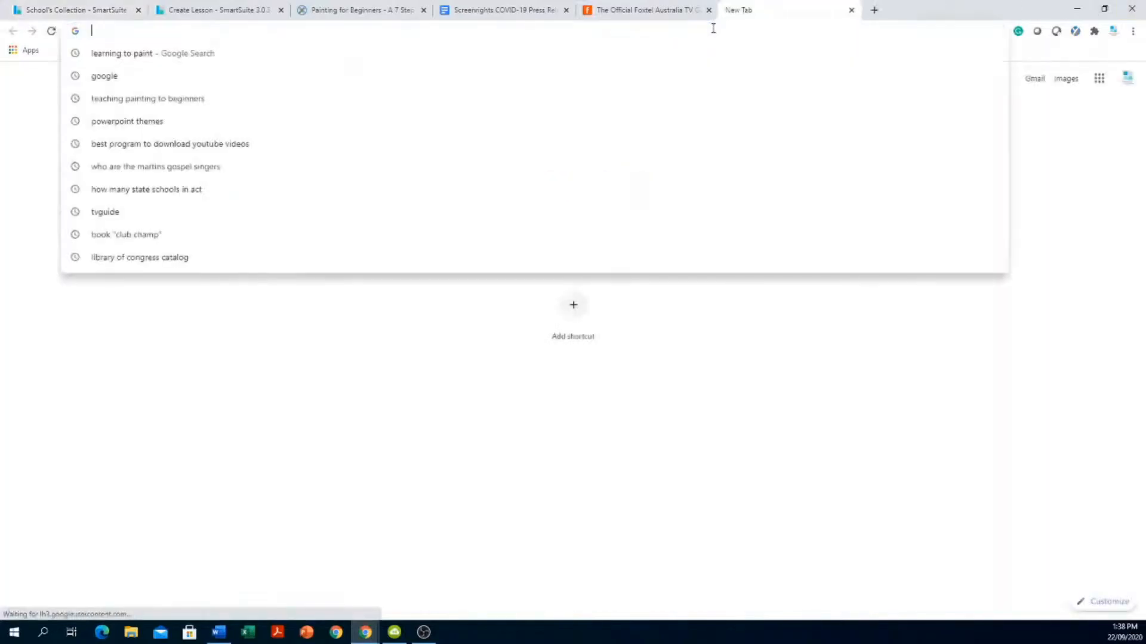
{"action": "type", "text": "youtube"}
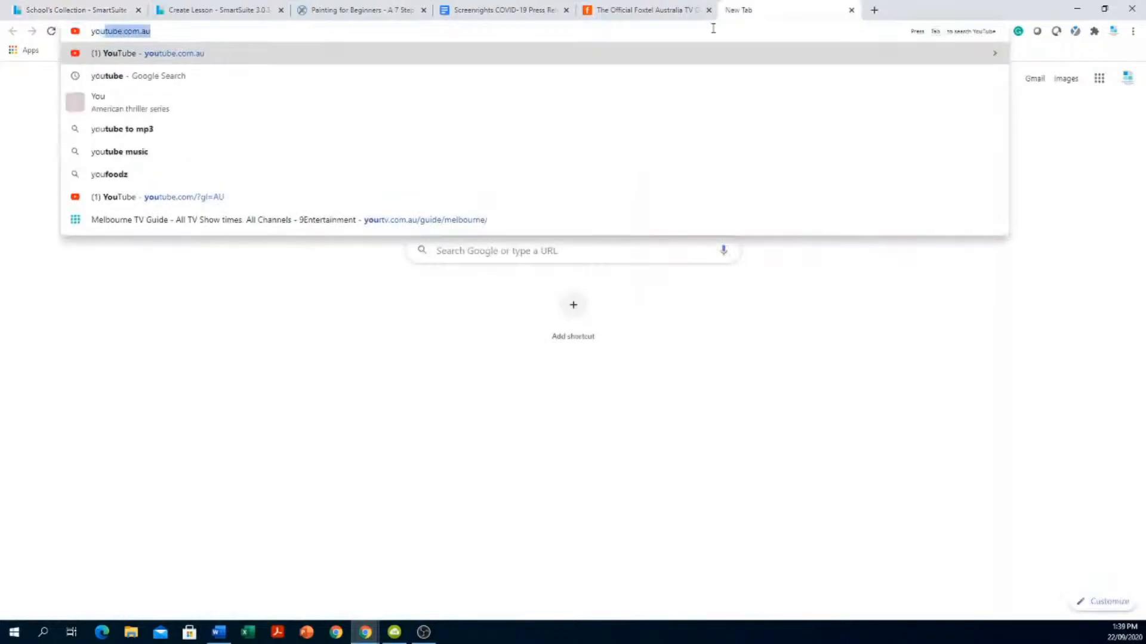
{"action": "key", "text": "Return"}
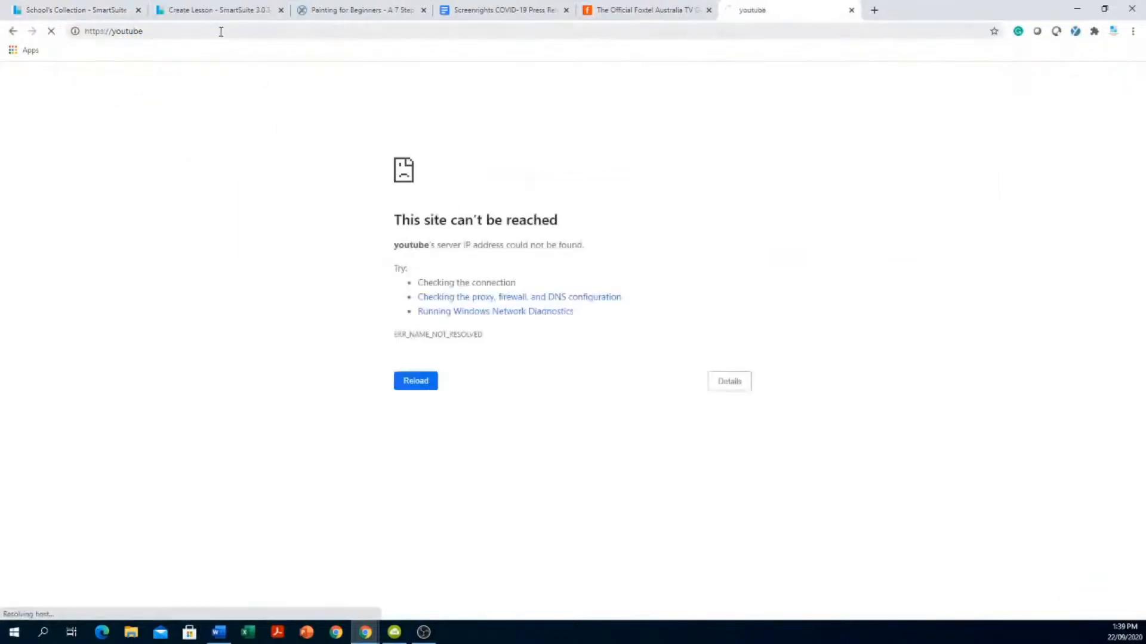
{"action": "left_click", "coordinate": [173, 30]}
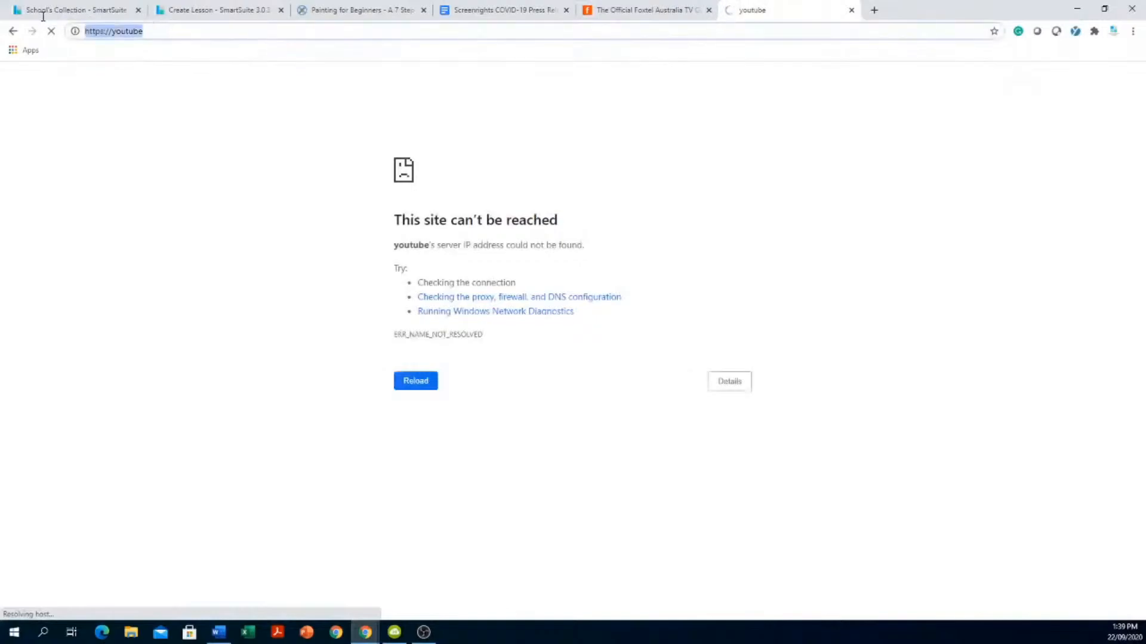
{"action": "type", "text": "youtube"}
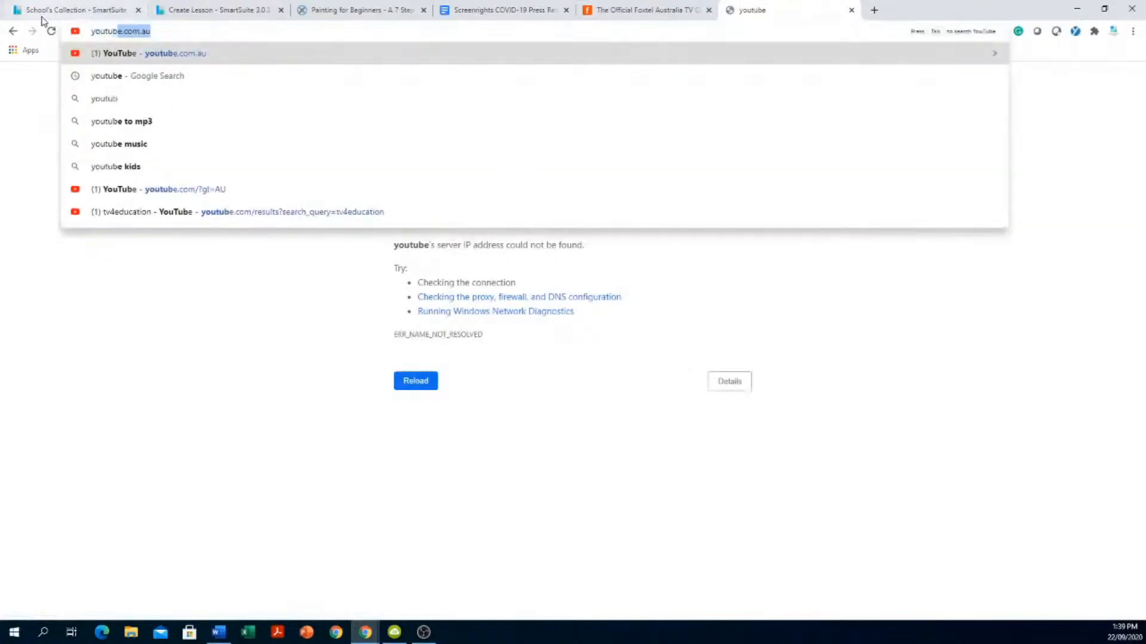
{"action": "type", "text": ".com.au"}
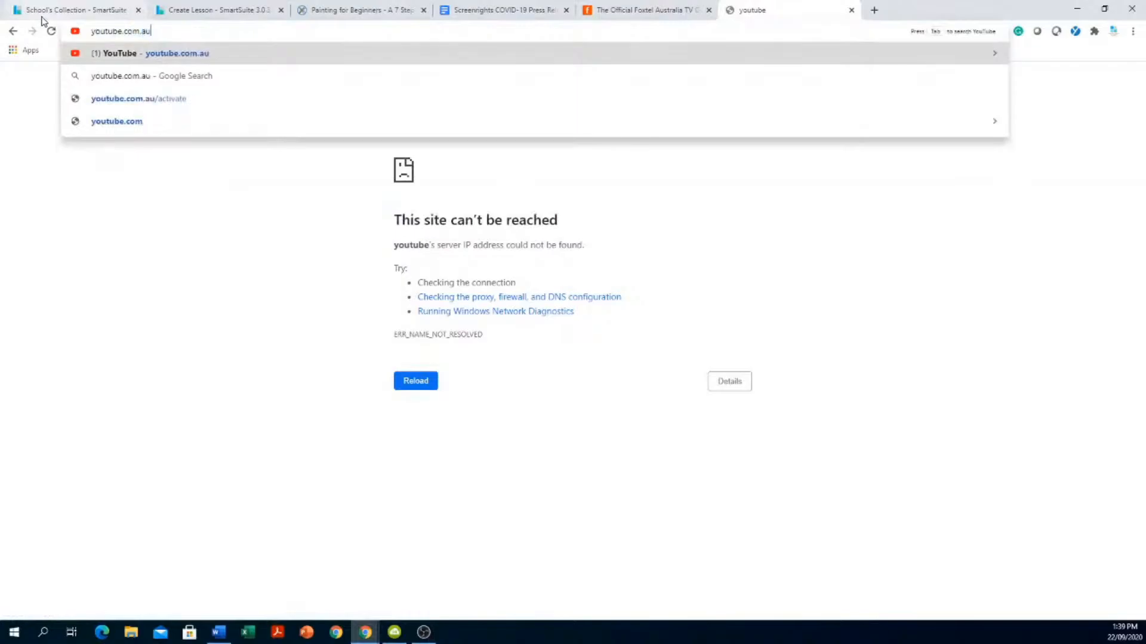
{"action": "key", "text": "Return"}
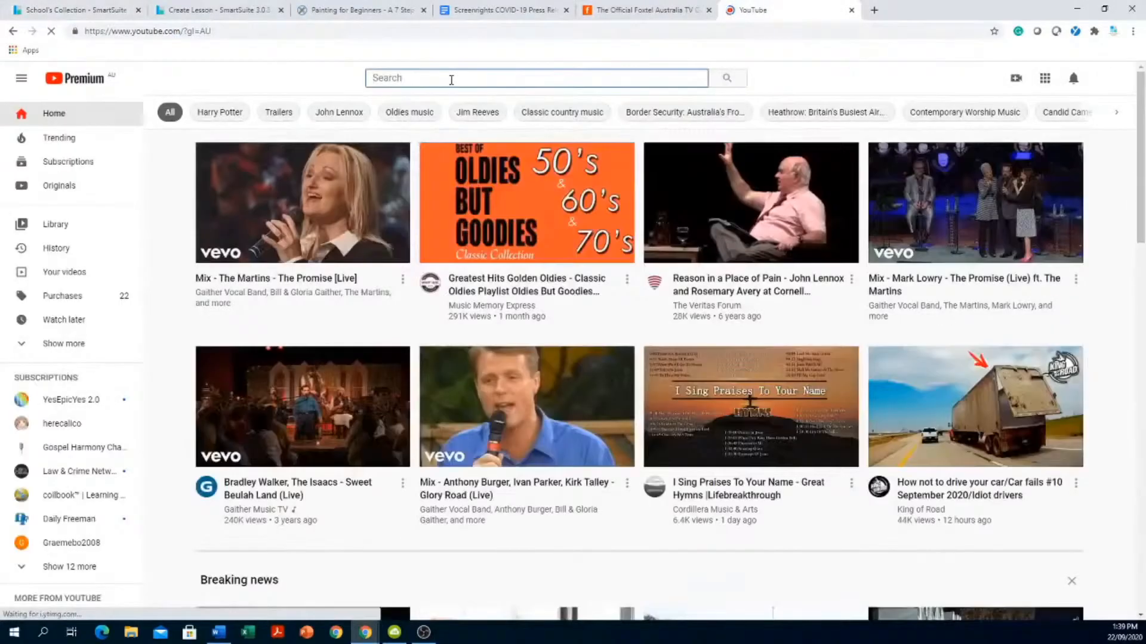
- Search YouTube for 'tv4education' and scroll through the channel's video results
{"action": "left_click", "coordinate": [452, 78]}
{"action": "type", "text": "tv4"}
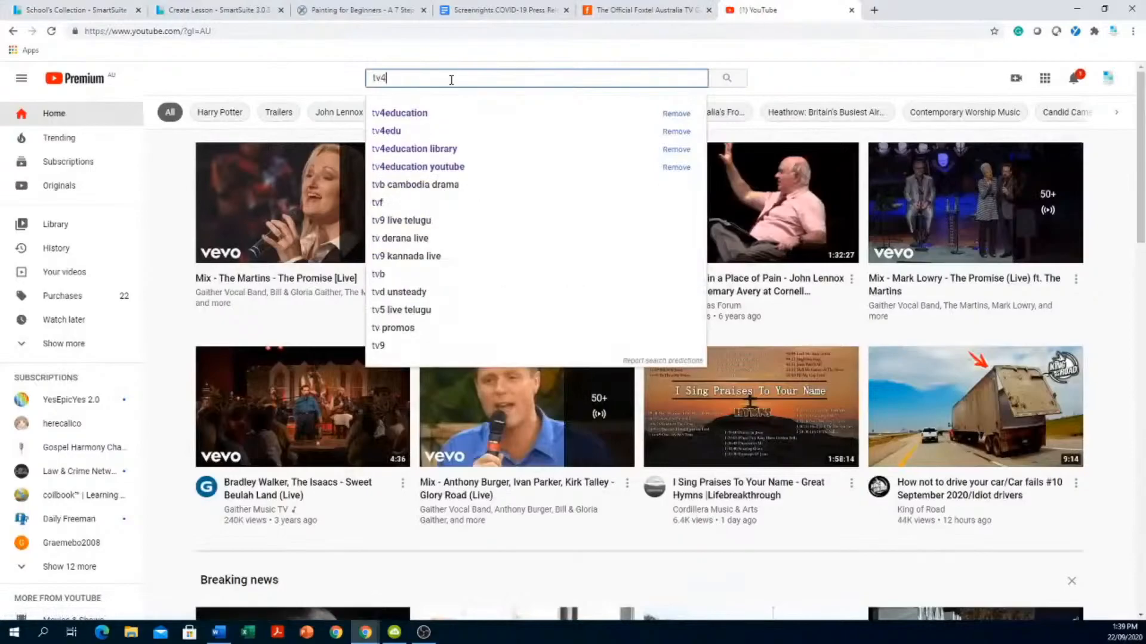
{"action": "type", "text": "education"}
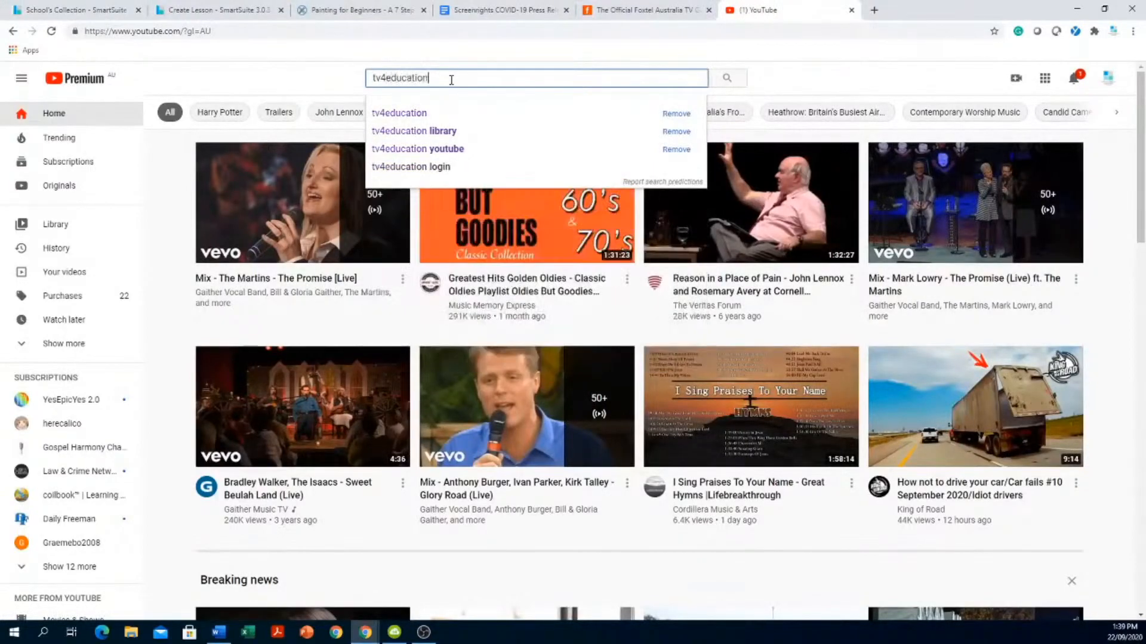
{"action": "key", "text": "Return"}
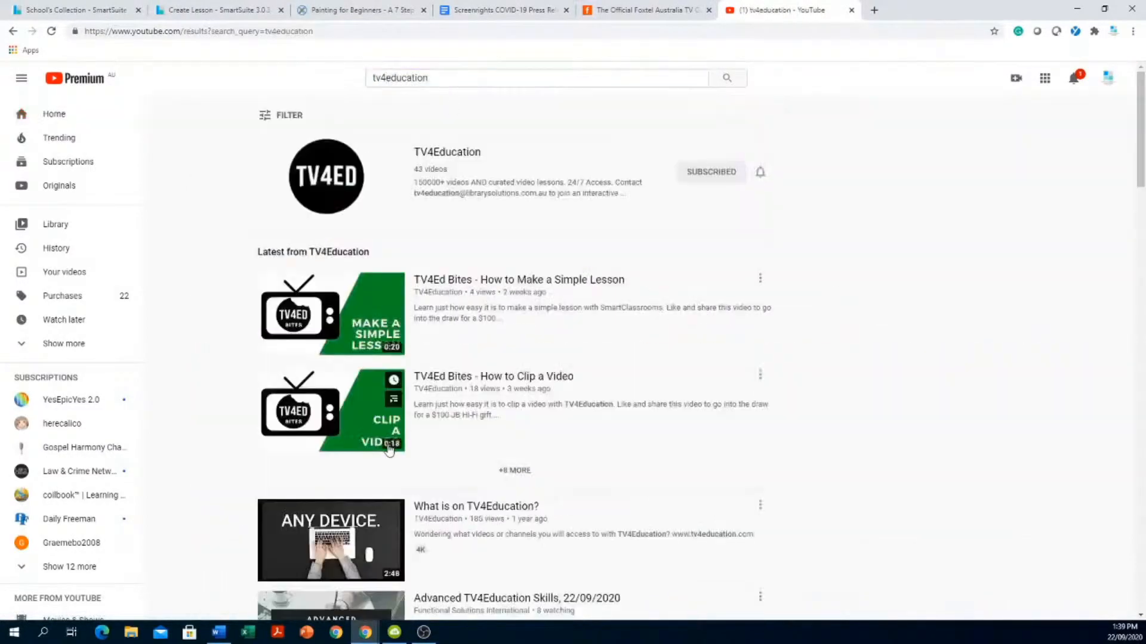
{"action": "scroll", "coordinate": [874, 337], "scroll_direction": "down", "scroll_amount": 4}
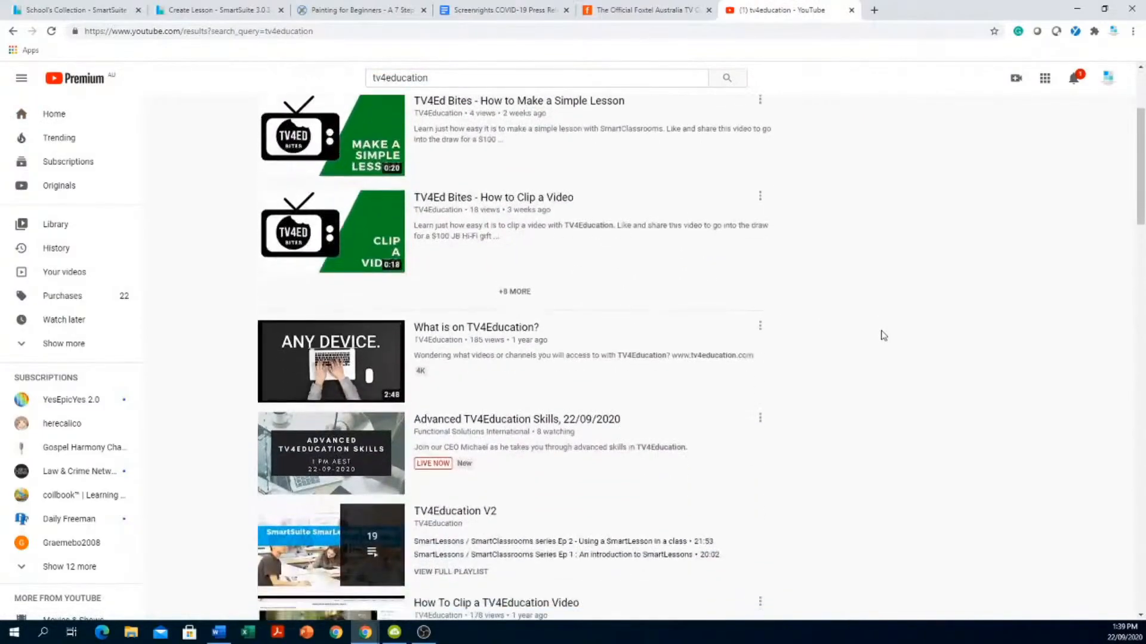
{"action": "scroll", "coordinate": [883, 335], "scroll_direction": "down", "scroll_amount": 4}
{"action": "scroll", "coordinate": [884, 335], "scroll_direction": "down", "scroll_amount": 4}
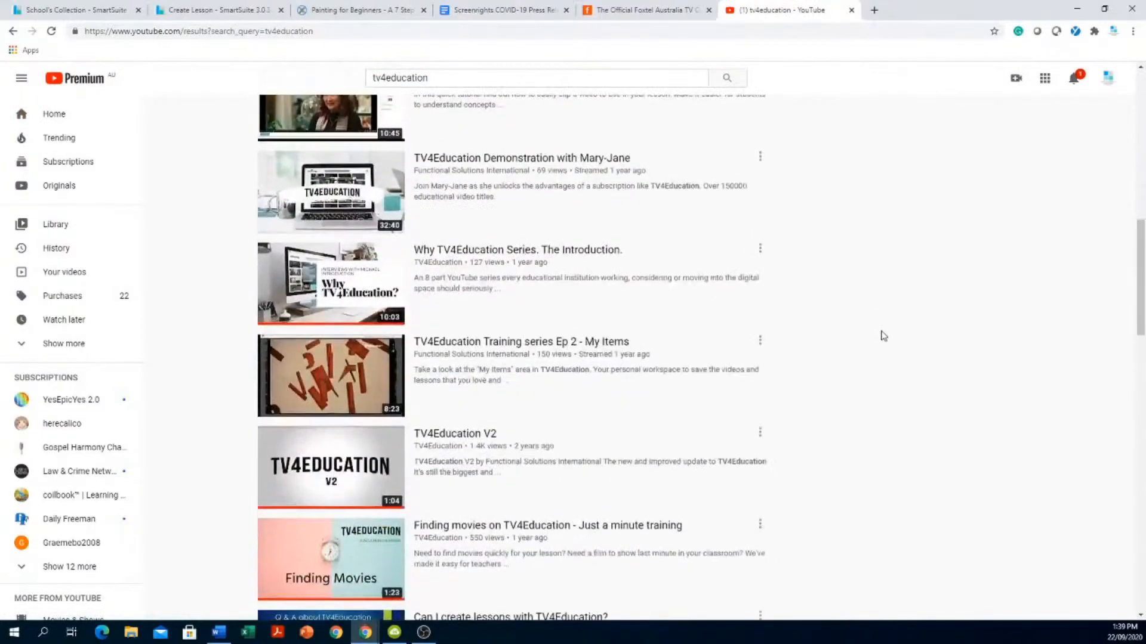
{"action": "scroll", "coordinate": [884, 336], "scroll_direction": "down", "scroll_amount": 6}
{"action": "scroll", "coordinate": [884, 337], "scroll_direction": "down", "scroll_amount": 7}
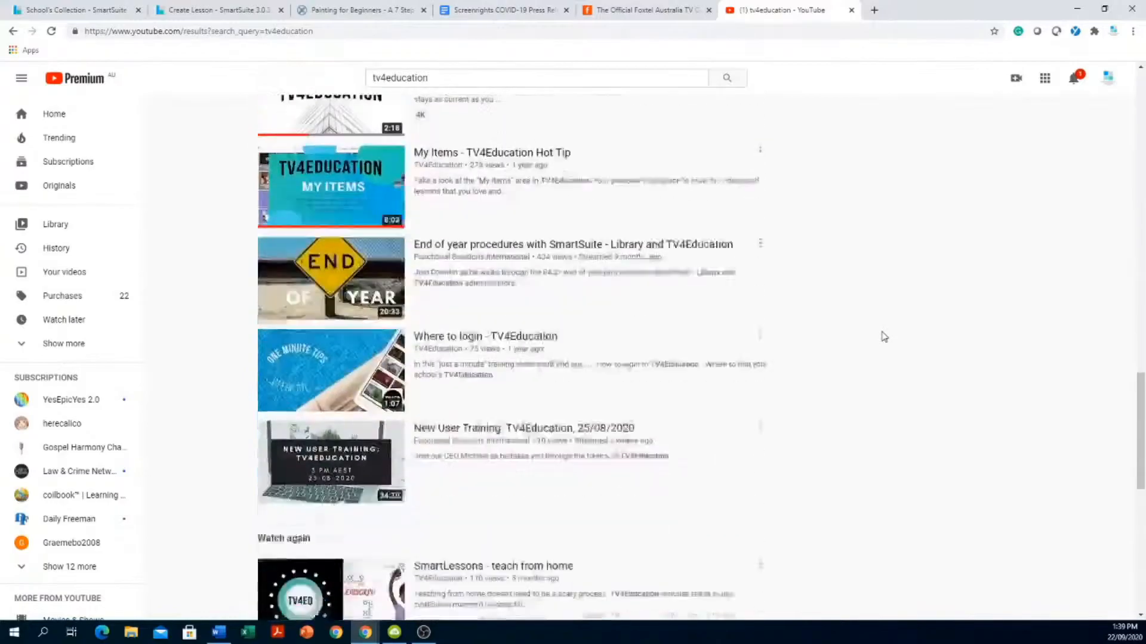
{"action": "scroll", "coordinate": [884, 337], "scroll_direction": "down", "scroll_amount": 8}
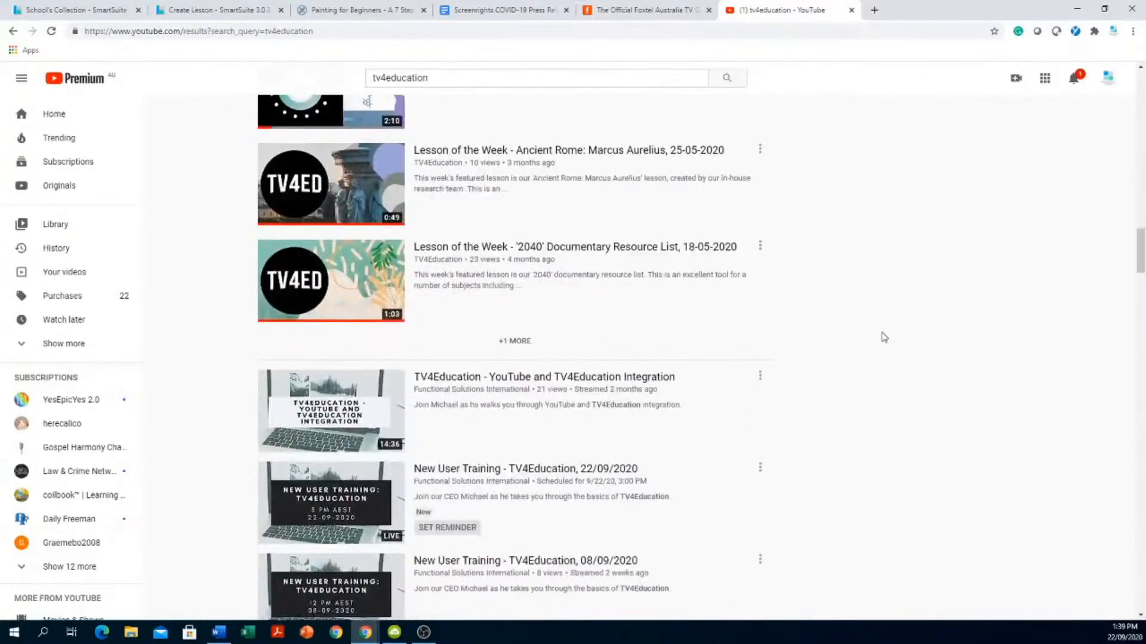